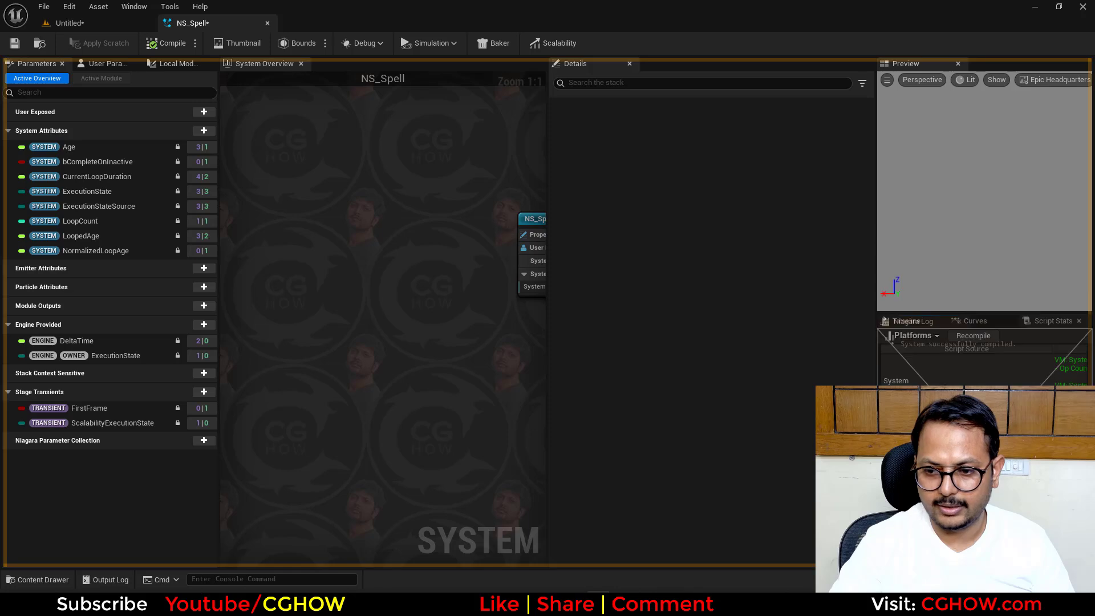
- Dock the Niagara Log with the Timeline, Curves and Script Stats panels, widen the Preview area and show the Timeline
drag(945, 358, 941, 357)
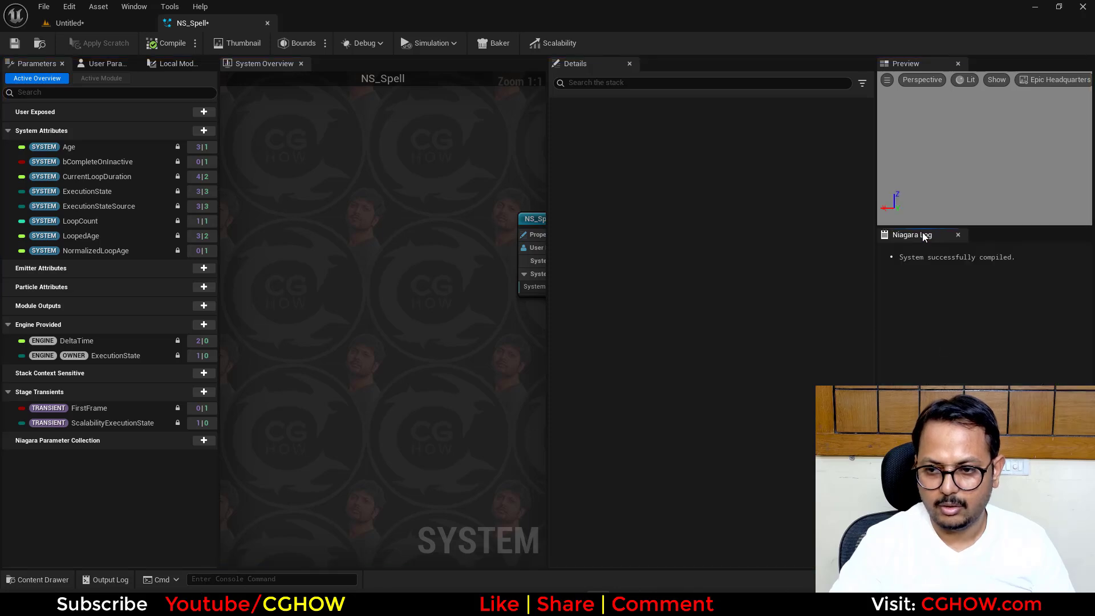
drag(922, 232, 1032, 321)
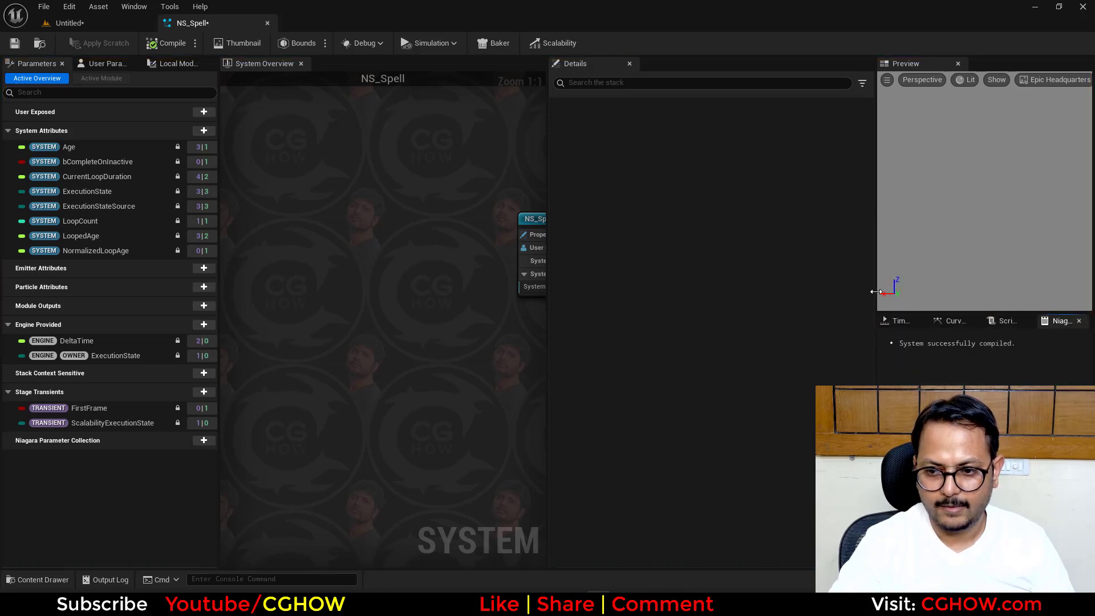
drag(853, 292, 780, 292)
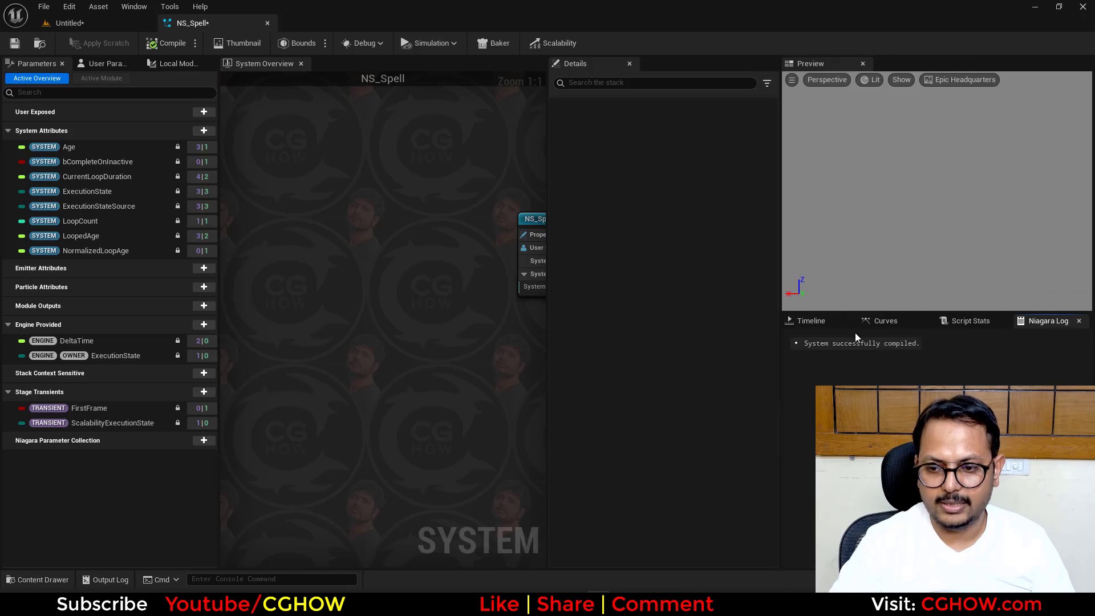
click(820, 322)
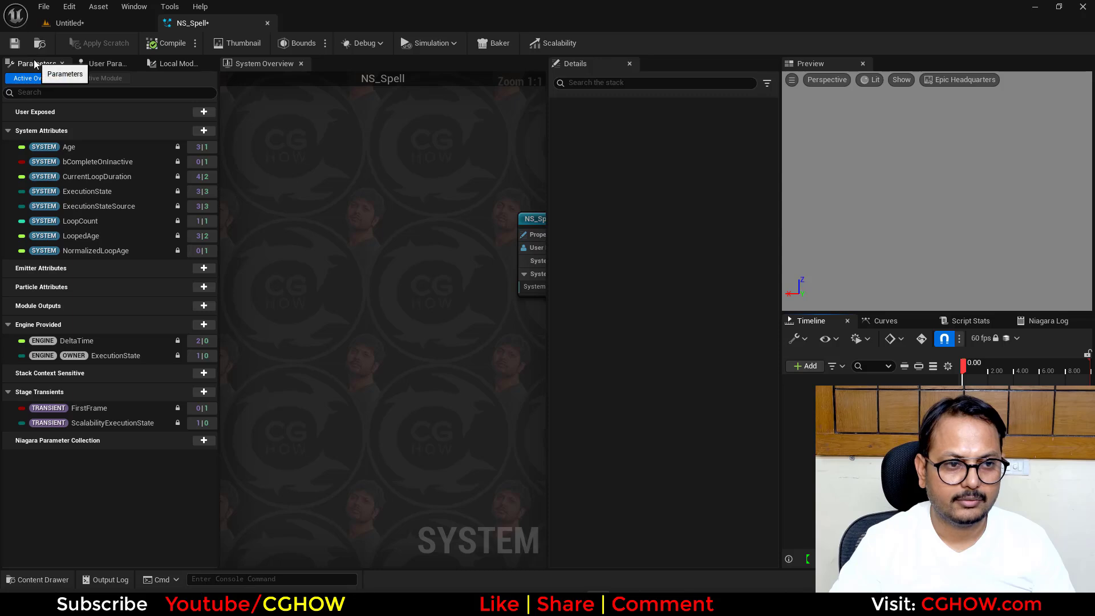
- Dock the Parameters, Local Modules and User Parameters panels alongside the Details panel
drag(36, 63, 605, 85)
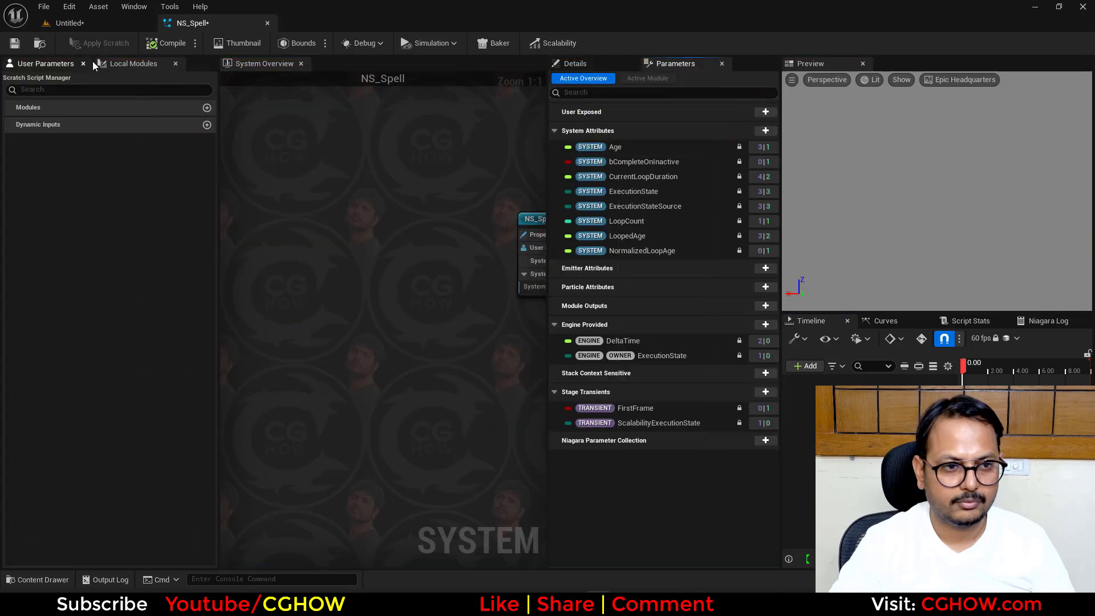
drag(133, 63, 736, 71)
drag(66, 67, 615, 67)
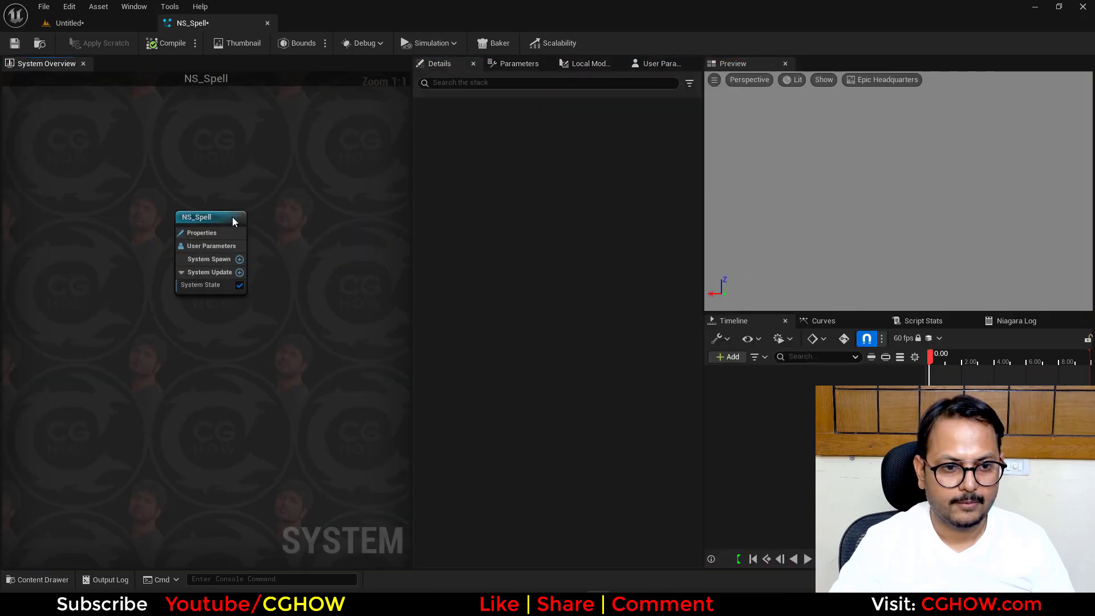
- Select the NS_Spell system node and set the preview scene profile to Grey Wireframe
click(232, 217)
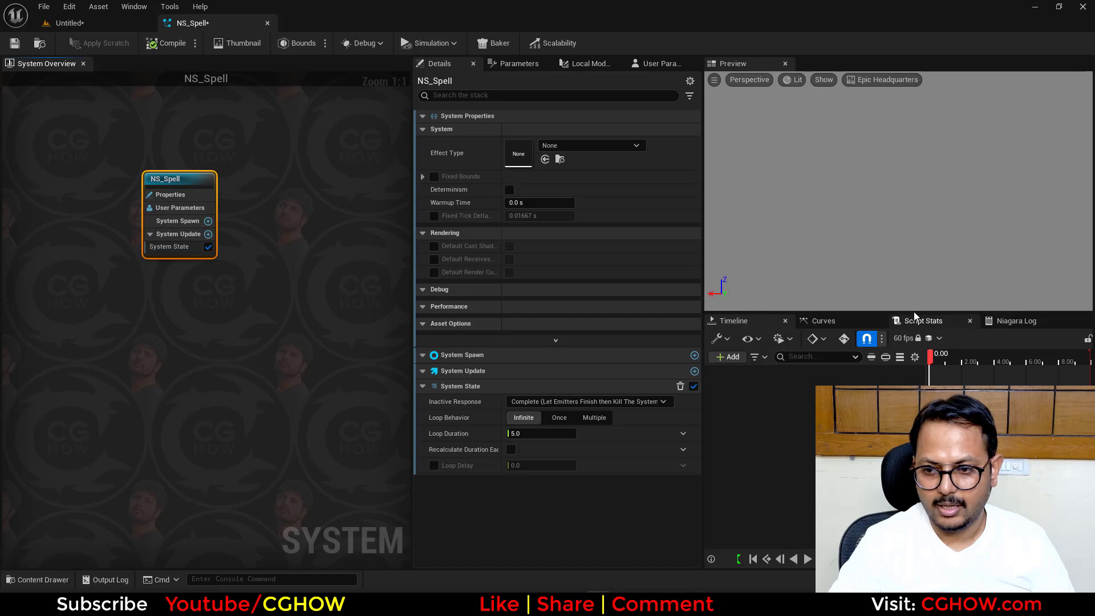
click(882, 80)
click(878, 124)
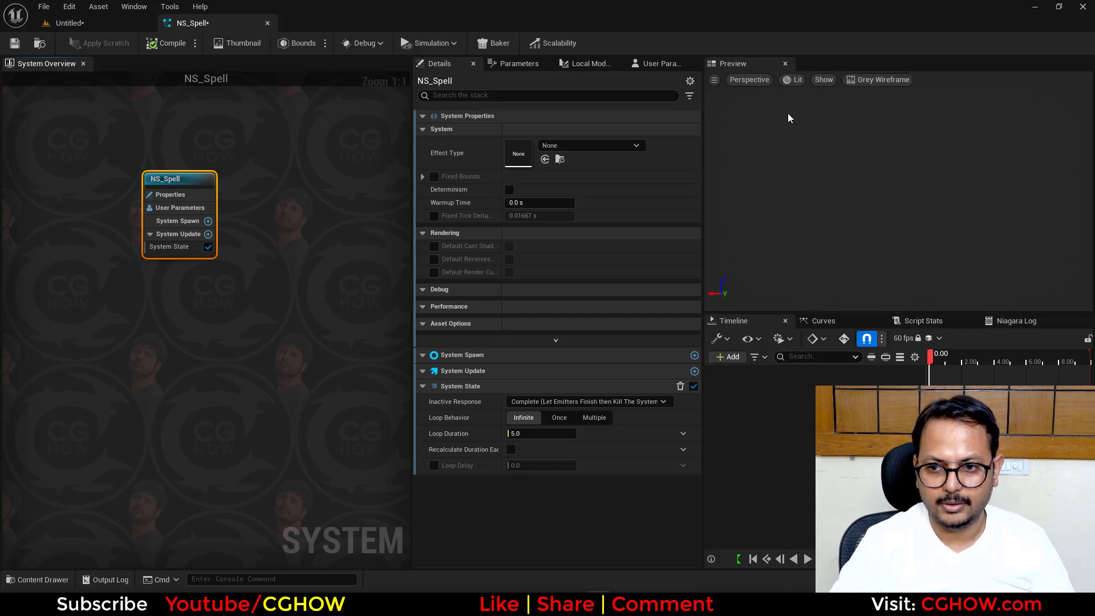
- Save the current editor layout under the name "new"
click(134, 7)
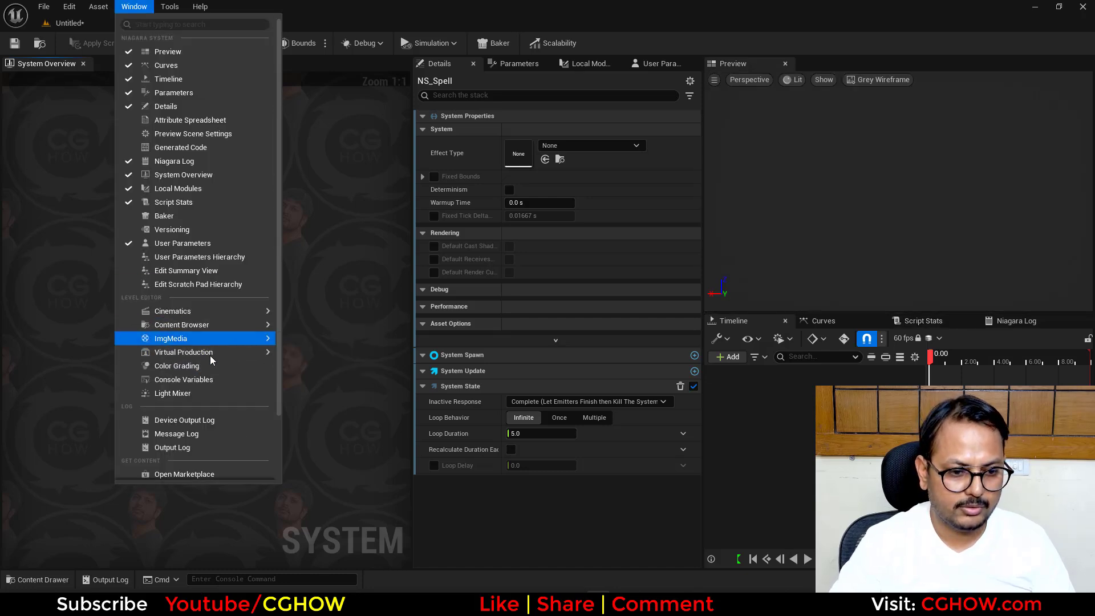
scroll(215, 427, down, 3)
mouse_move(219, 438)
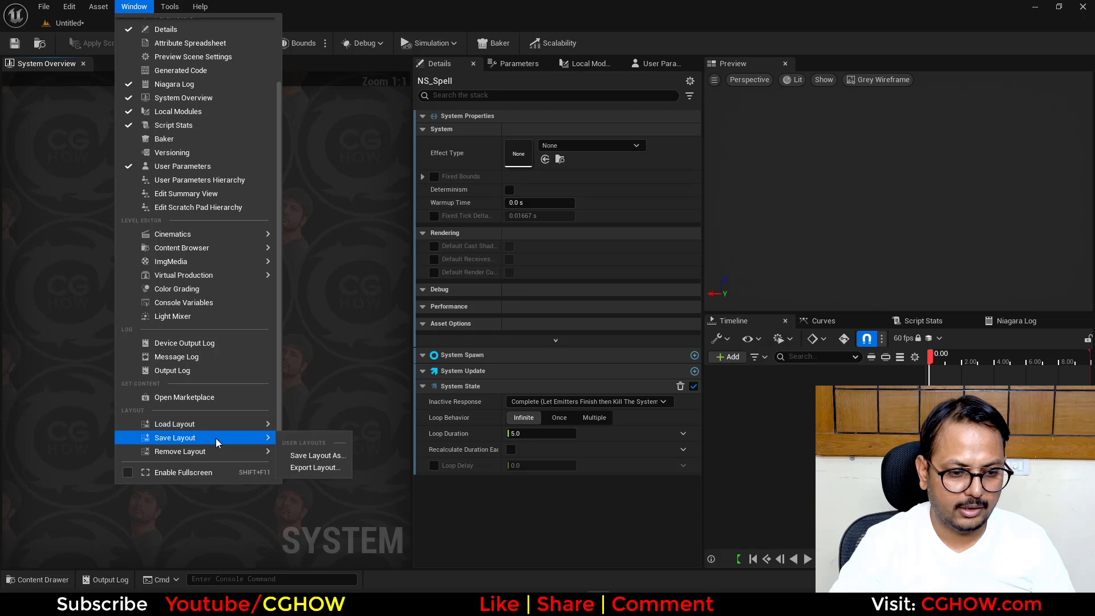
click(322, 455)
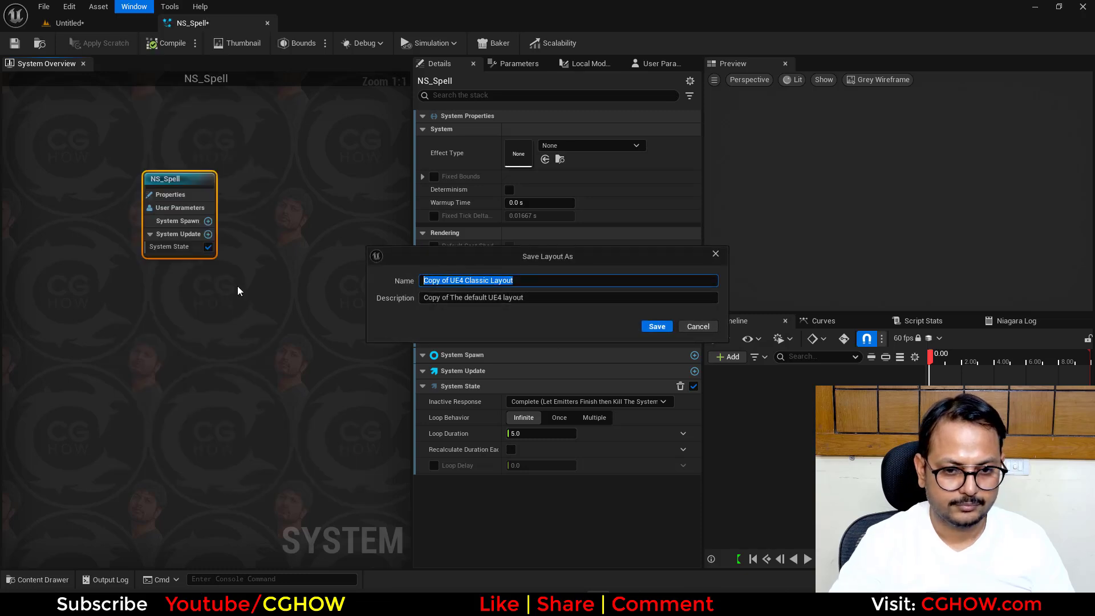
text(new)
key(Return)
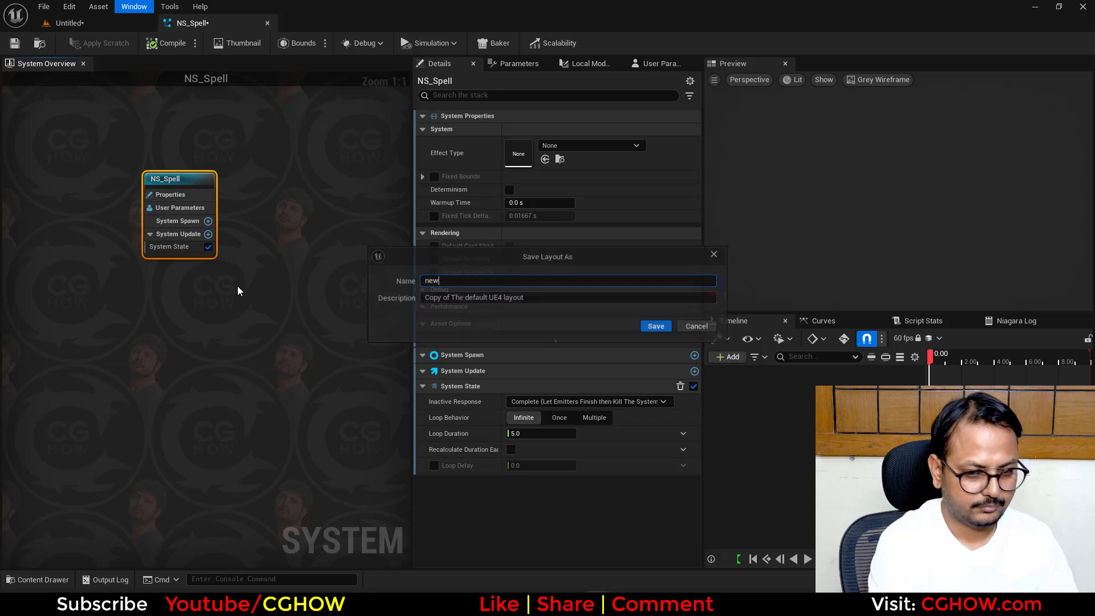
- Add a Fountain emitter from the emitter library to the NS_Spell system
right_drag(289, 308, 237, 220)
right_click(245, 165)
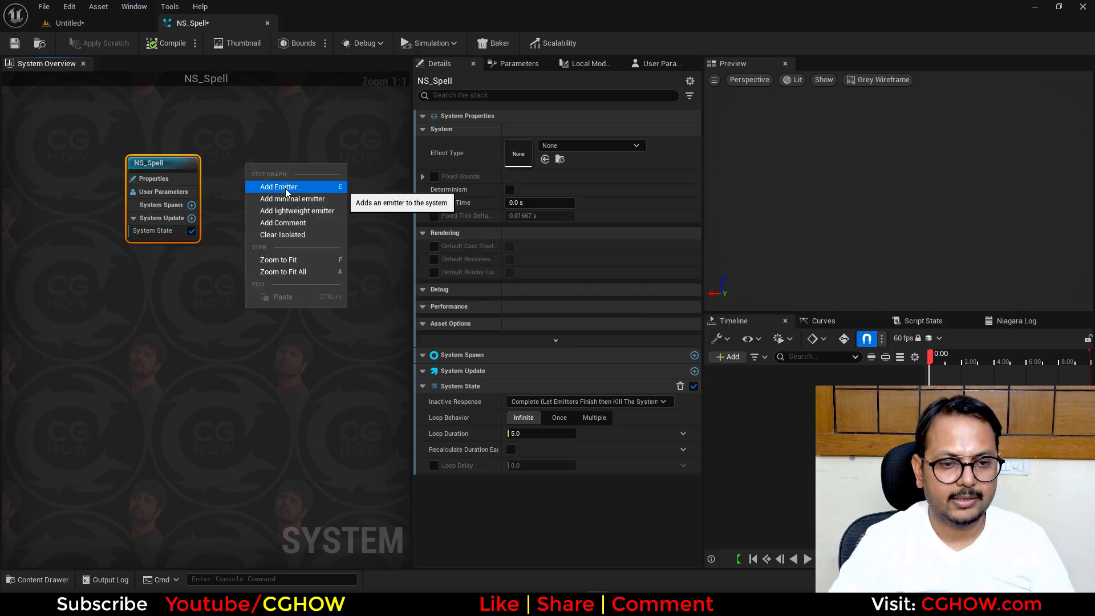
click(285, 189)
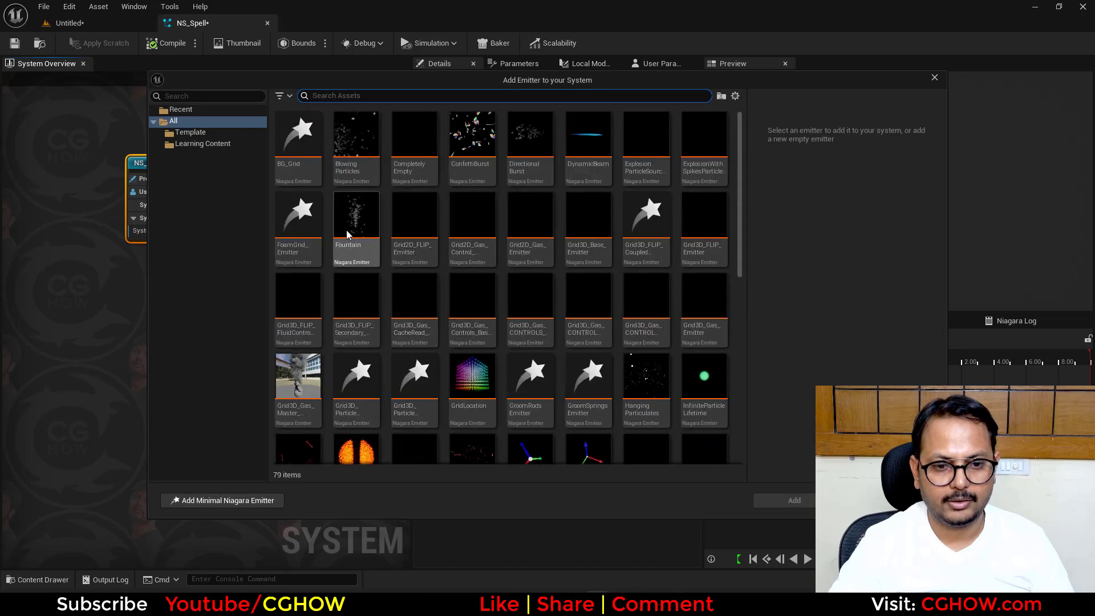
click(346, 234)
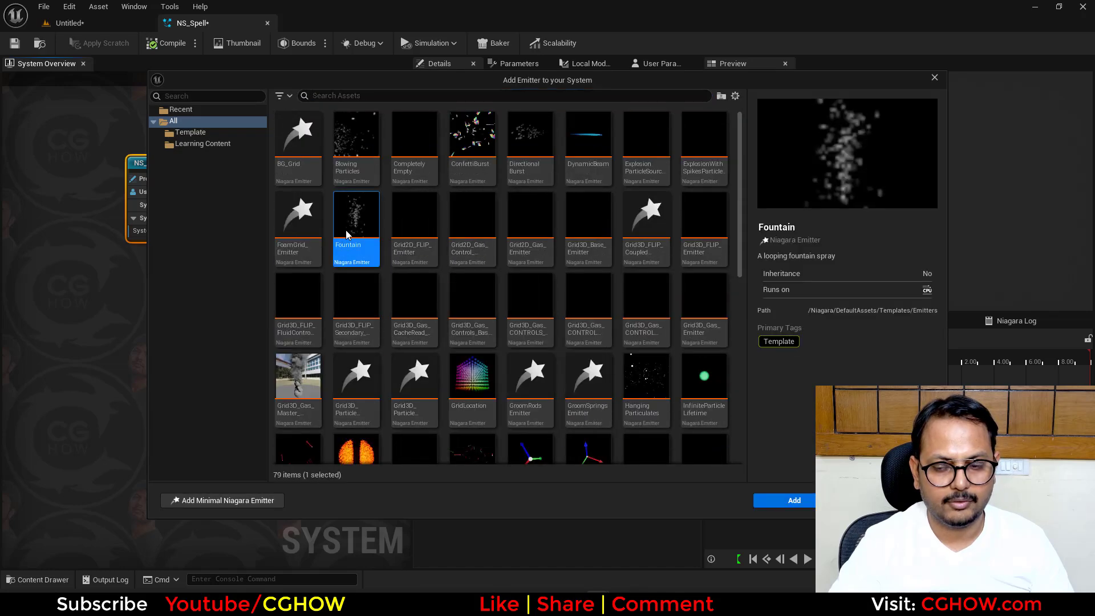
click(799, 502)
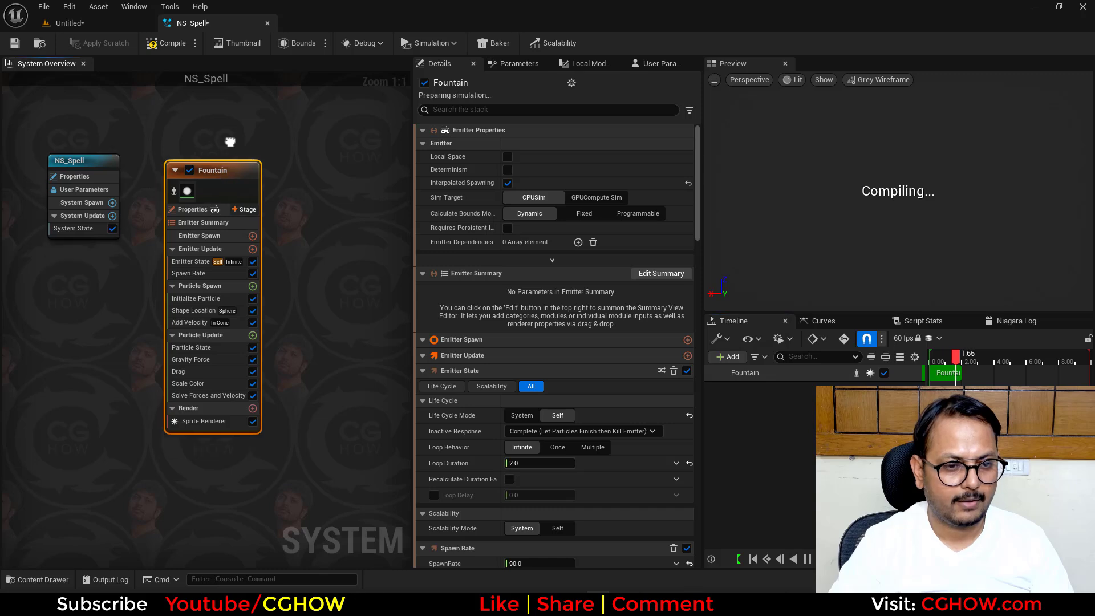
- Rename the Fountain emitter to Ring
double_click(216, 171)
text(Ring)
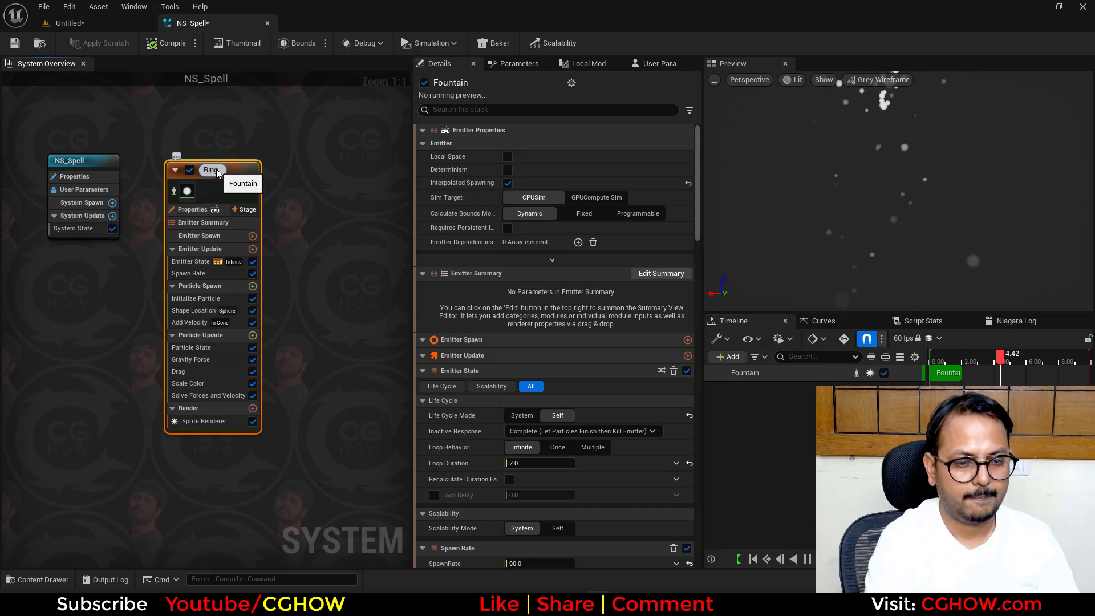
key(Return)
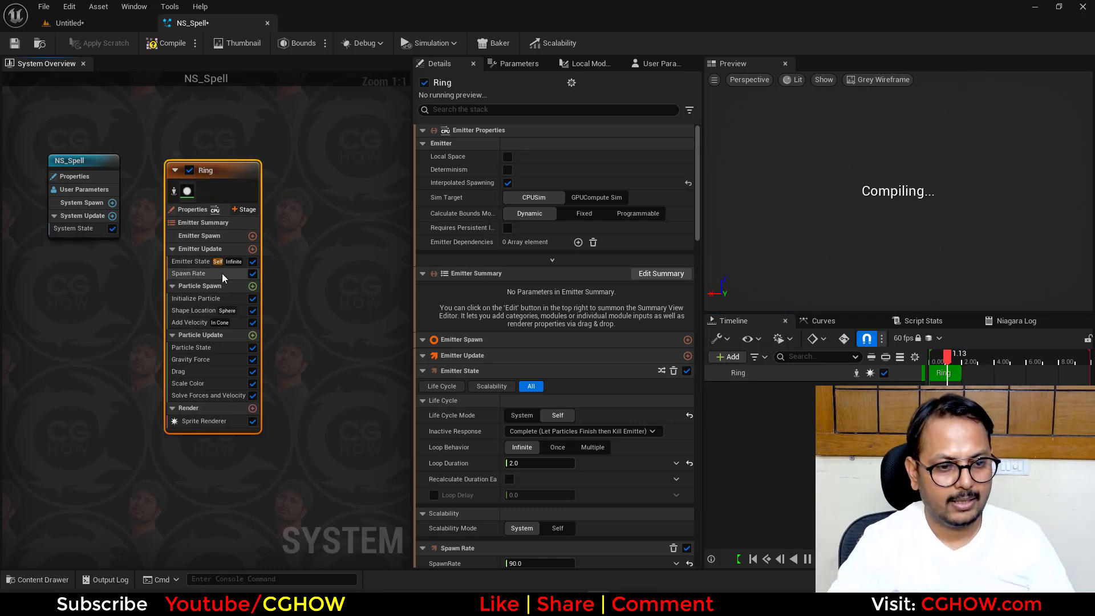
- Replace the Ring emitter's Spawn Rate module with Spawn Burst Instantaneous in Emitter Update
click(210, 275)
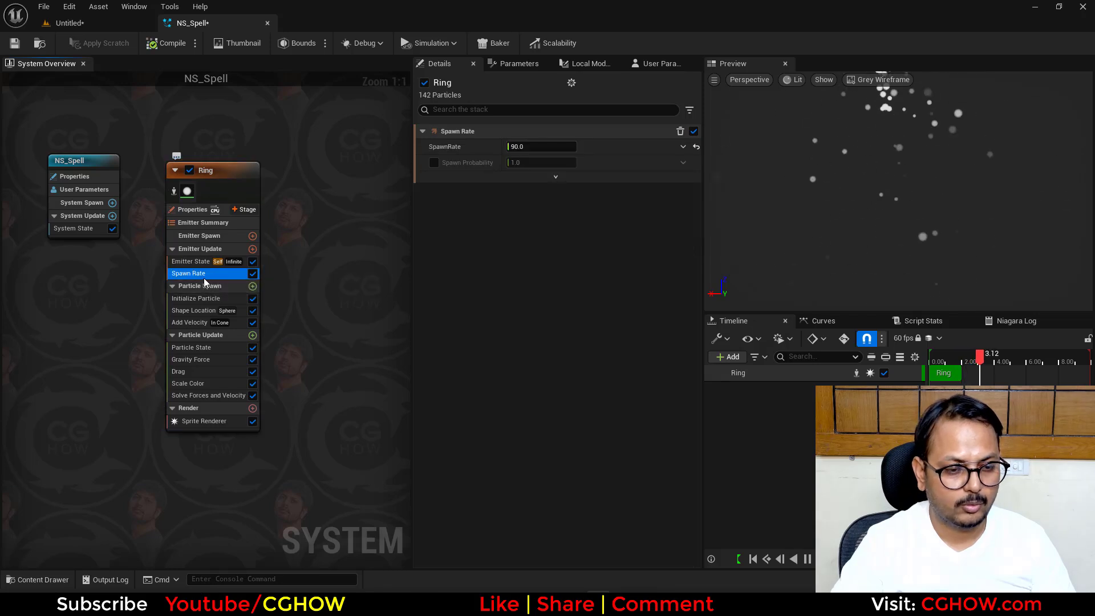
key(Delete)
click(253, 249)
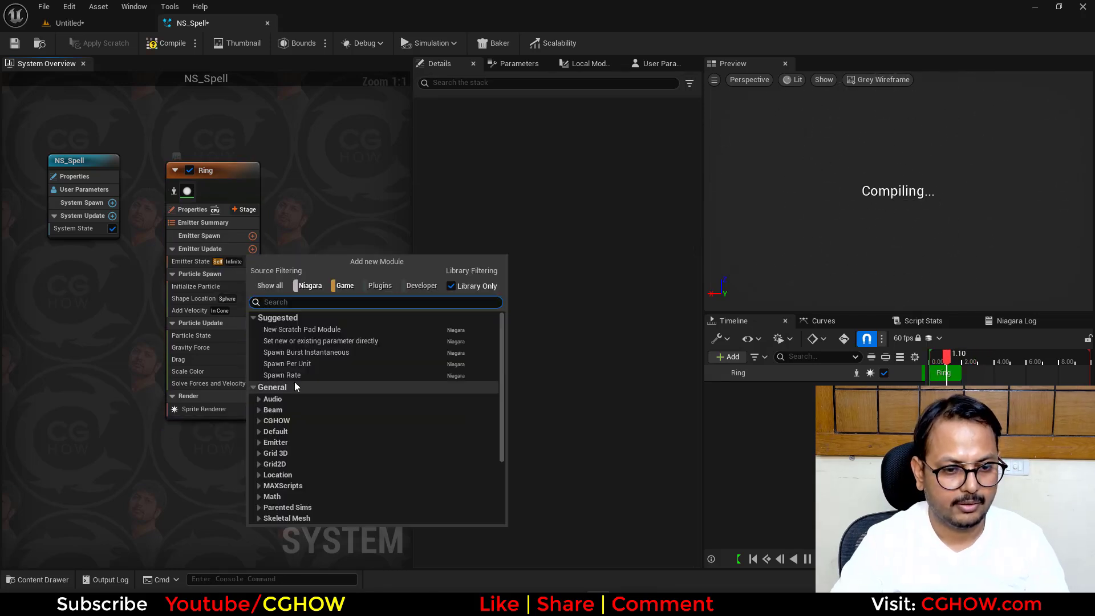
click(317, 353)
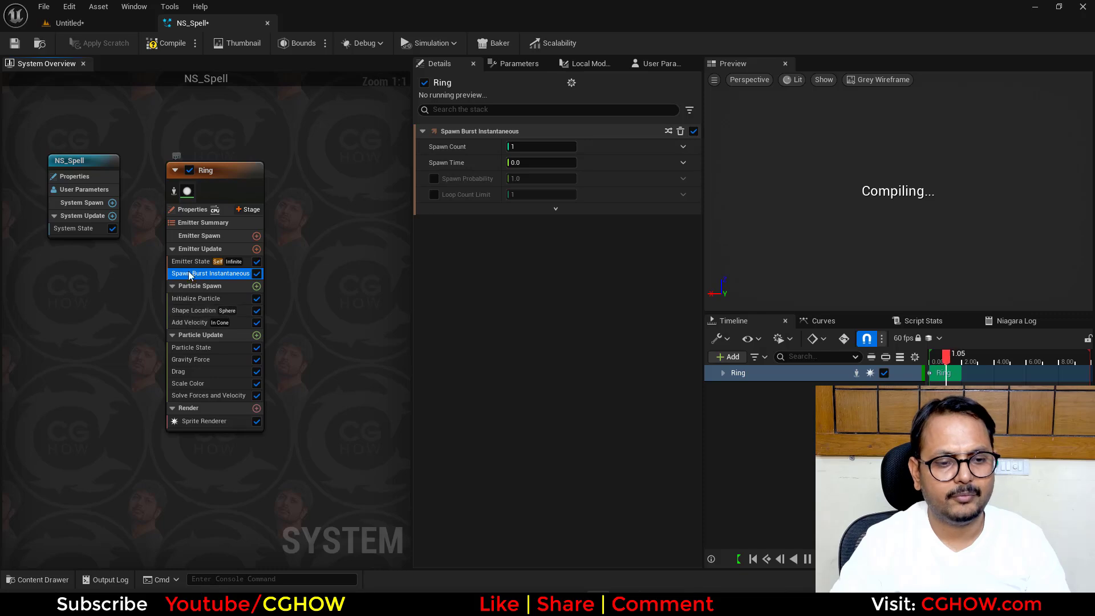
- Set the Ring emitter's loop behavior to Once and disable killing particles when their lifetime has elapsed
click(204, 263)
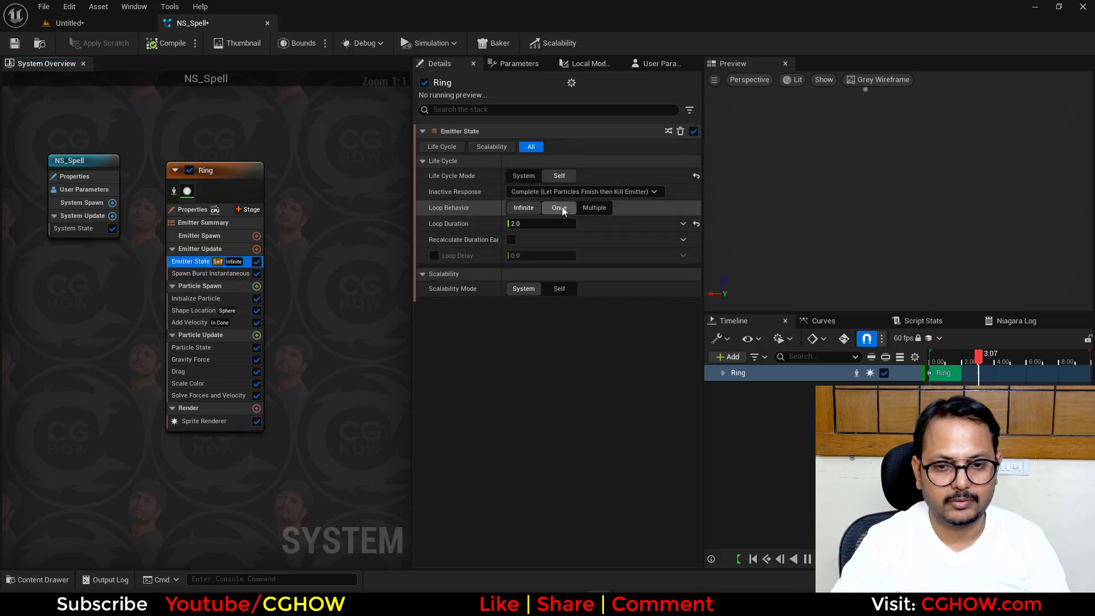
click(192, 348)
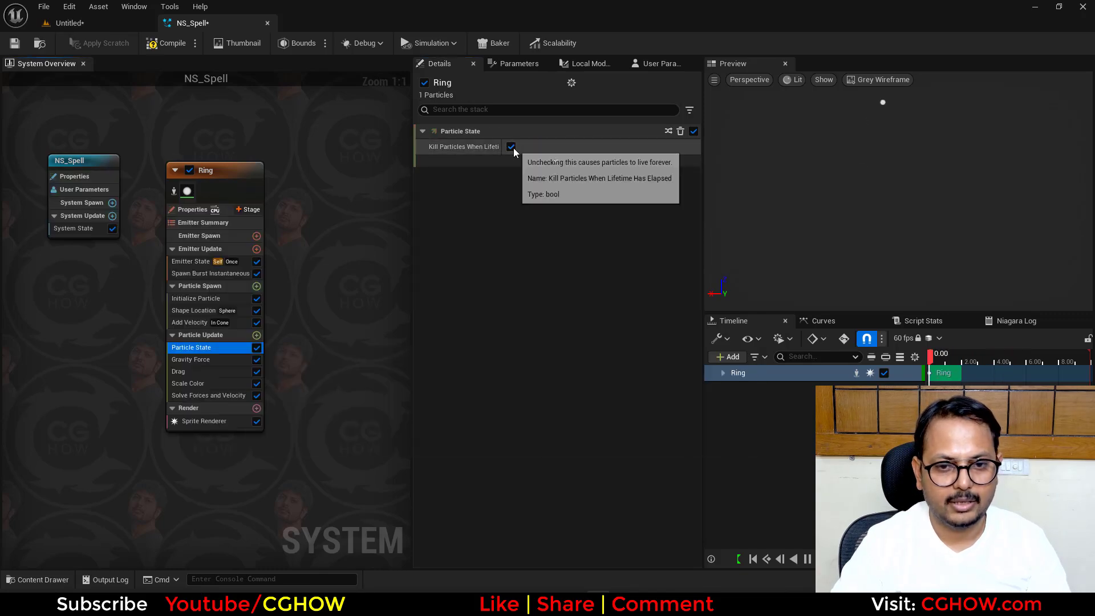
- Delete the Gravity Force, Drag and Scale Color modules from the Ring emitter's Particle Update
click(197, 359)
key(Delete)
click(197, 361)
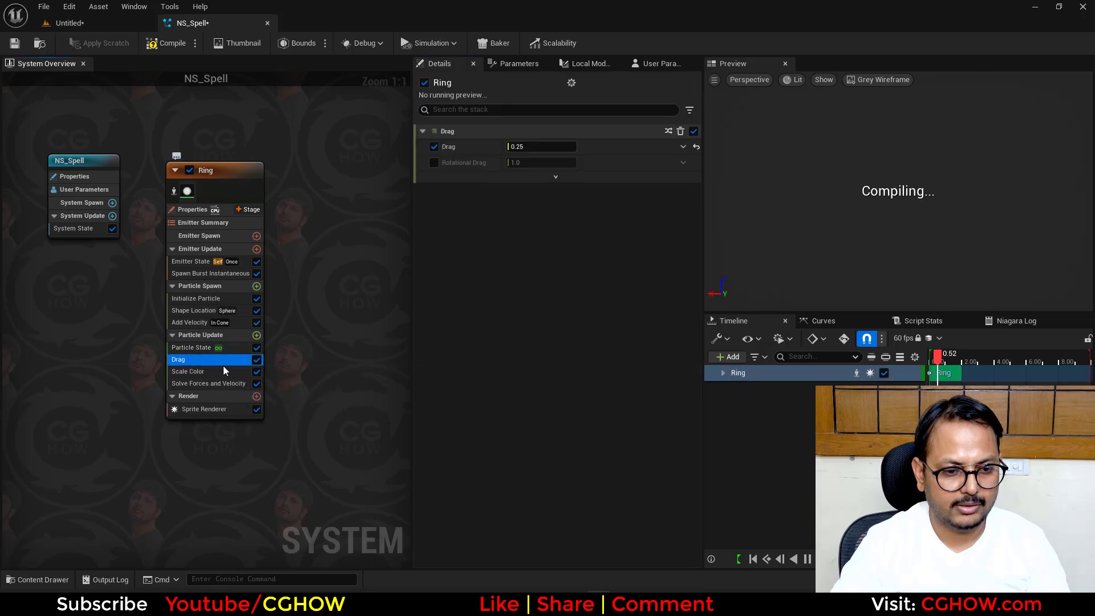
key(Delete)
click(201, 360)
key(Delete)
- Delete the Shape Location and Add Velocity modules from the Ring emitter's Particle Spawn
click(199, 310)
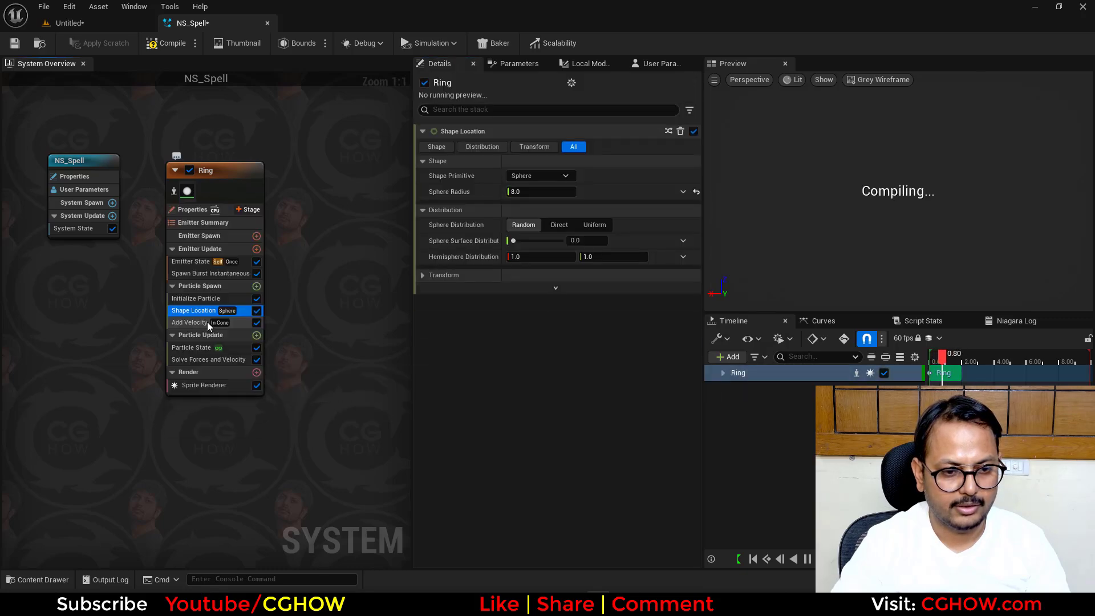
key(Delete)
click(194, 313)
key(Delete)
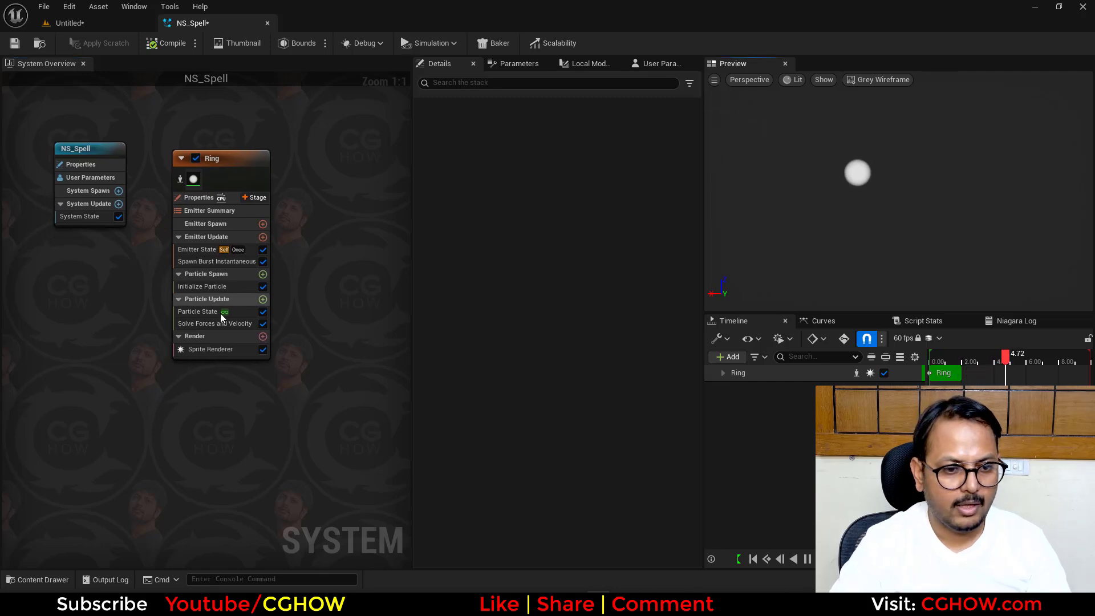
- Assign the M_Ring material from the spell_tut folder to the Ring emitter's Sprite Renderer
click(91, 22)
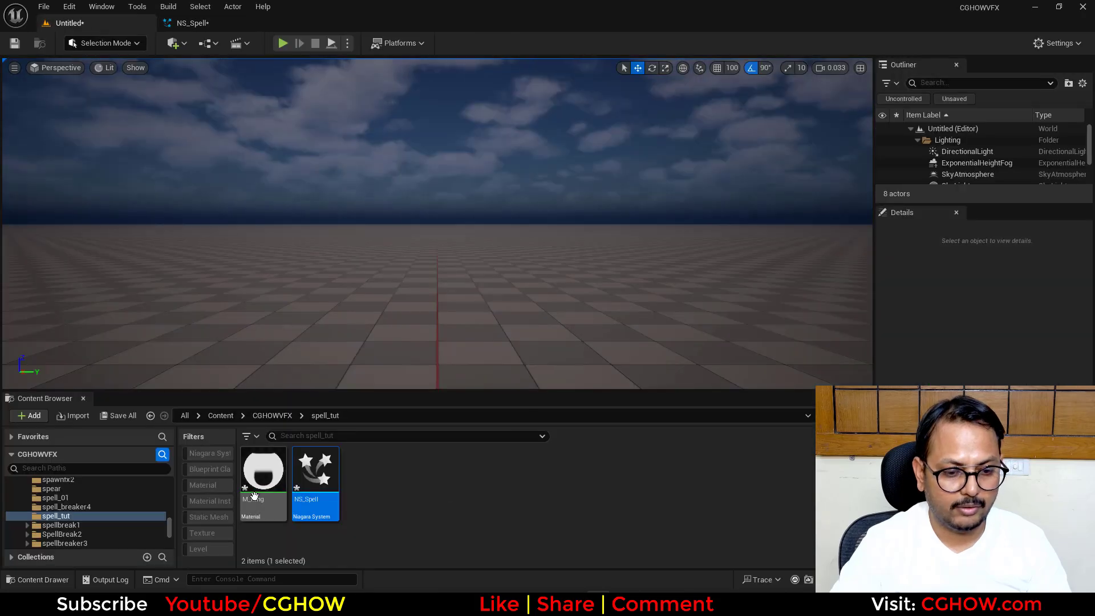
click(196, 23)
click(249, 347)
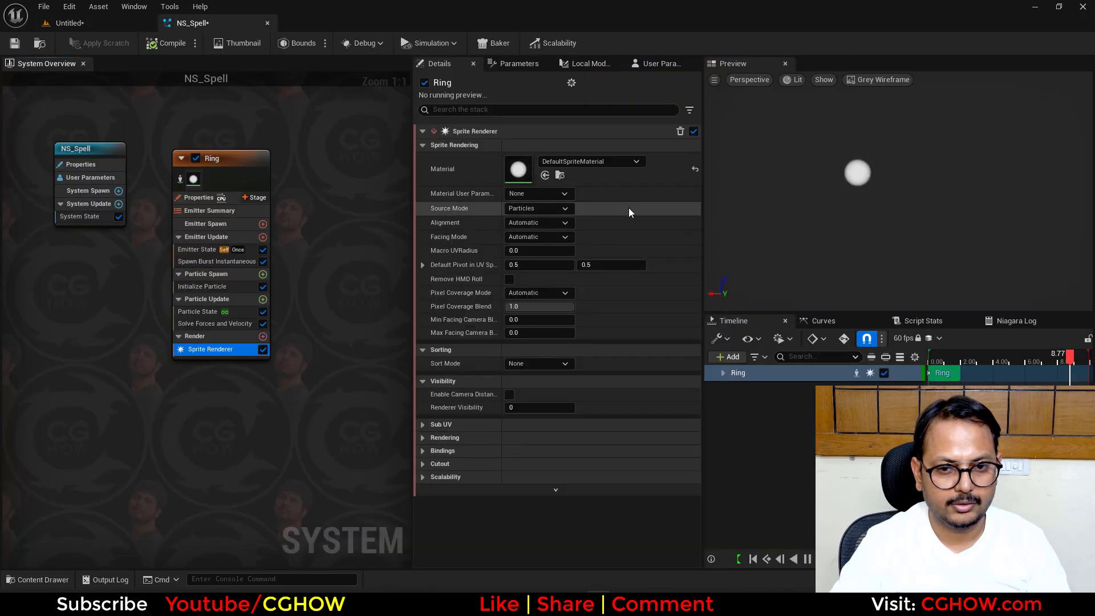
click(545, 175)
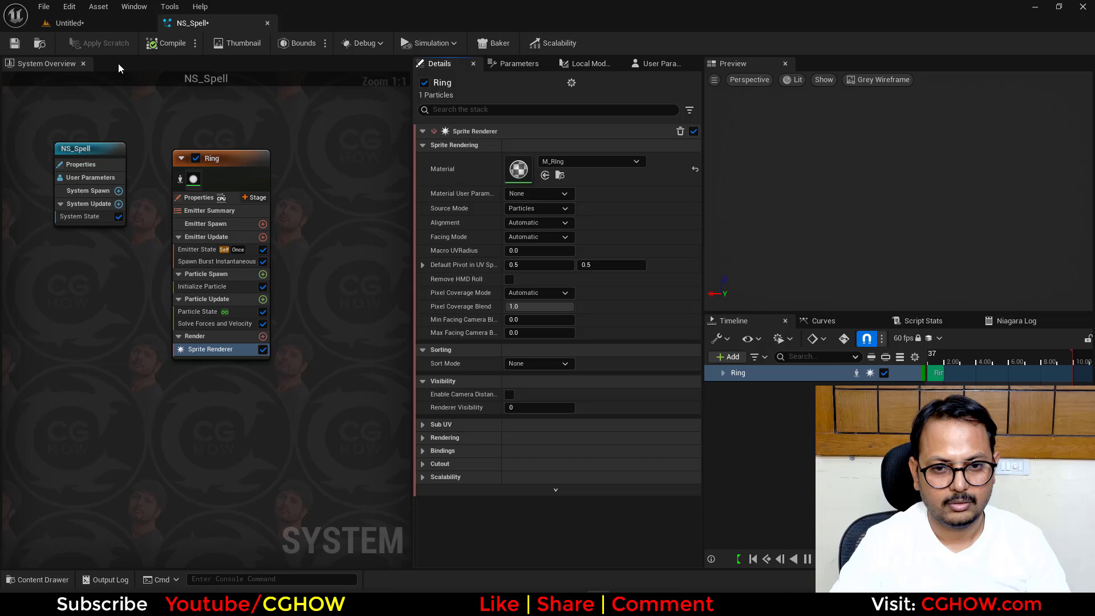
- Save the M_Ring and NS_Spell assets in the spell_tut folder and return to the NS_Spell system
click(101, 23)
ctrl+click(316, 485)
right_click(279, 473)
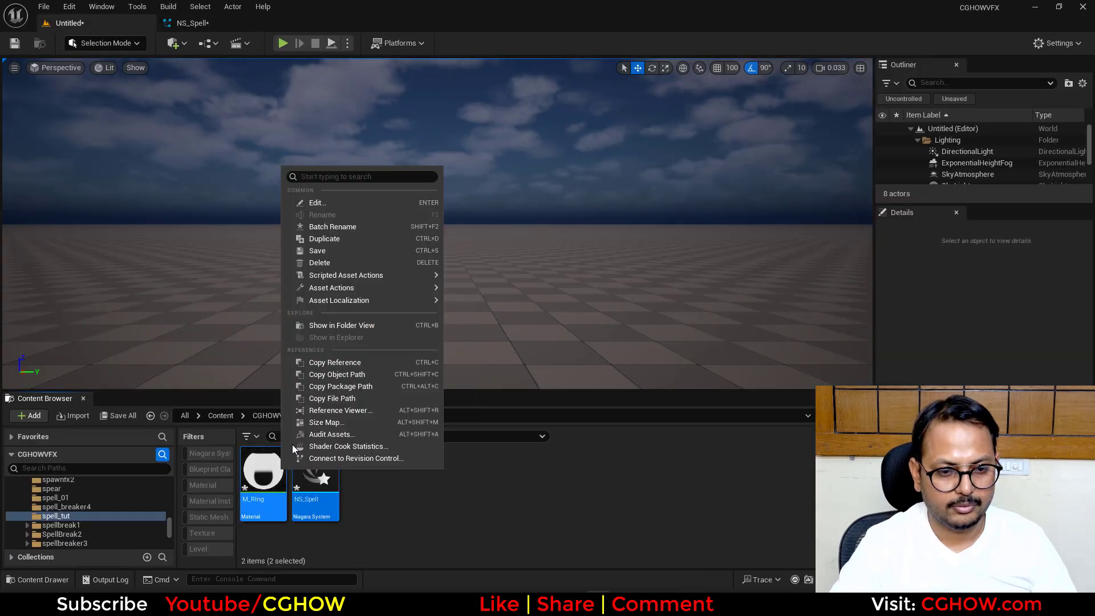
click(349, 251)
click(181, 22)
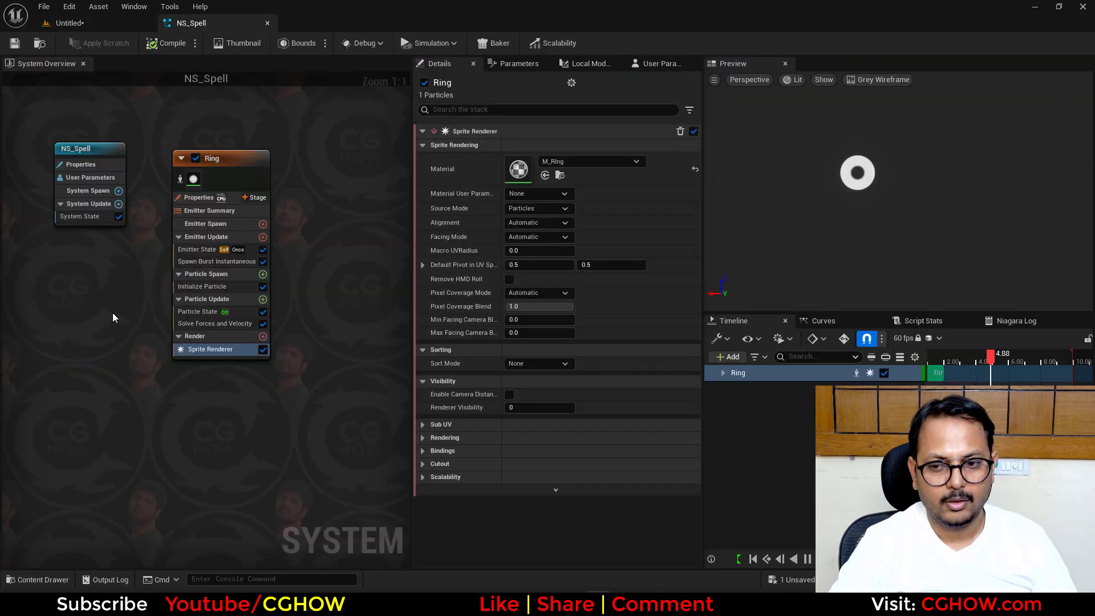
- Set the Sprite Rotation Mode to Unset in the Ring emitter's Initialize Particle module
right_click(108, 219)
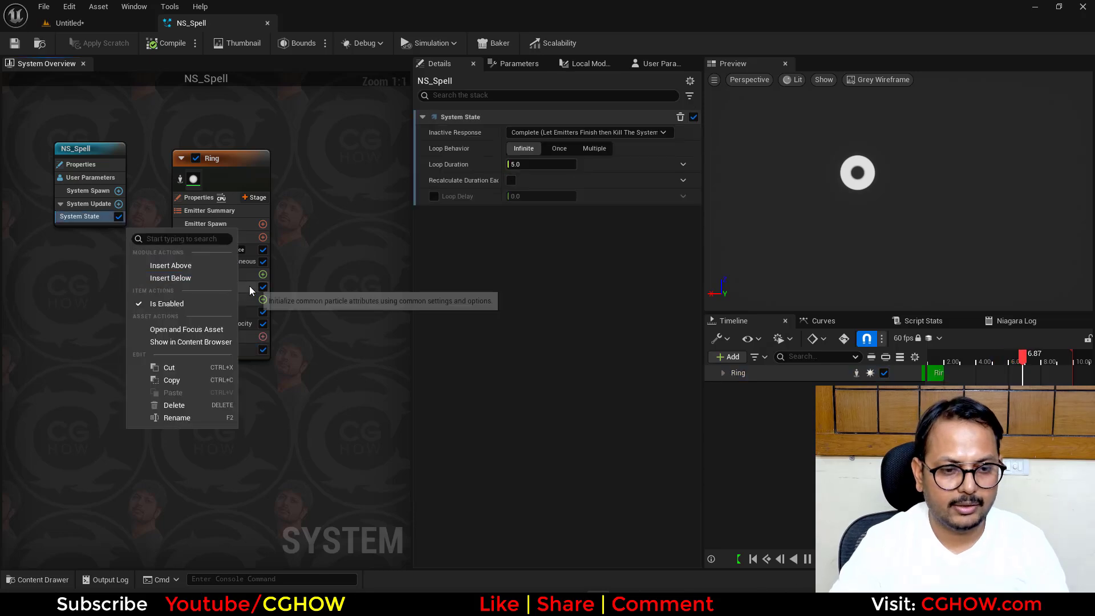
click(249, 290)
click(549, 400)
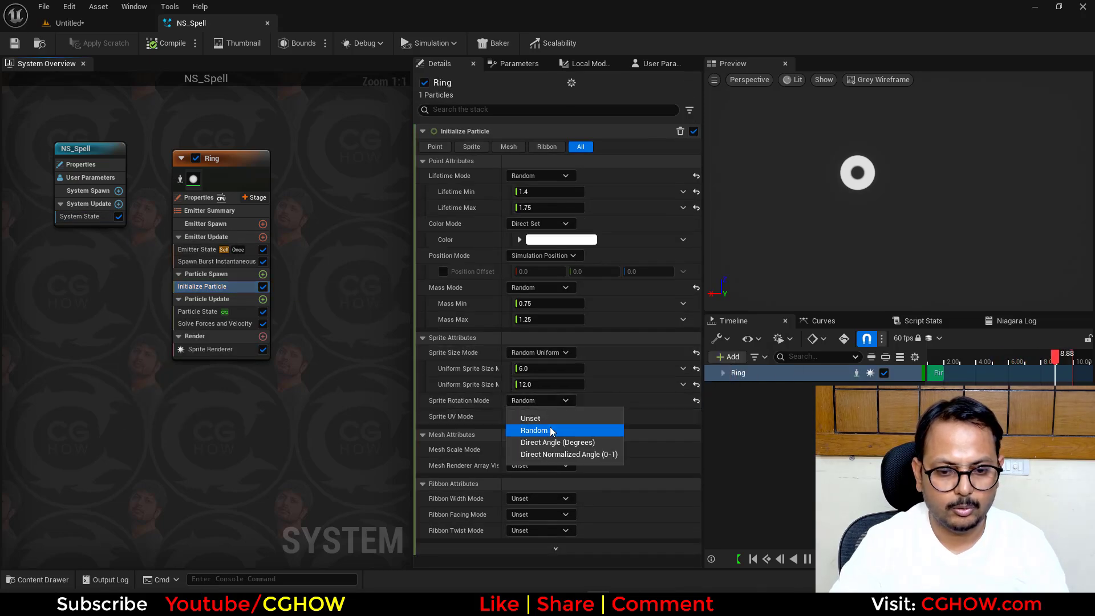
click(530, 419)
- Change Initialize Particle's Sprite Size Mode to Uniform with a Uniform Sprite Size of 100
click(540, 353)
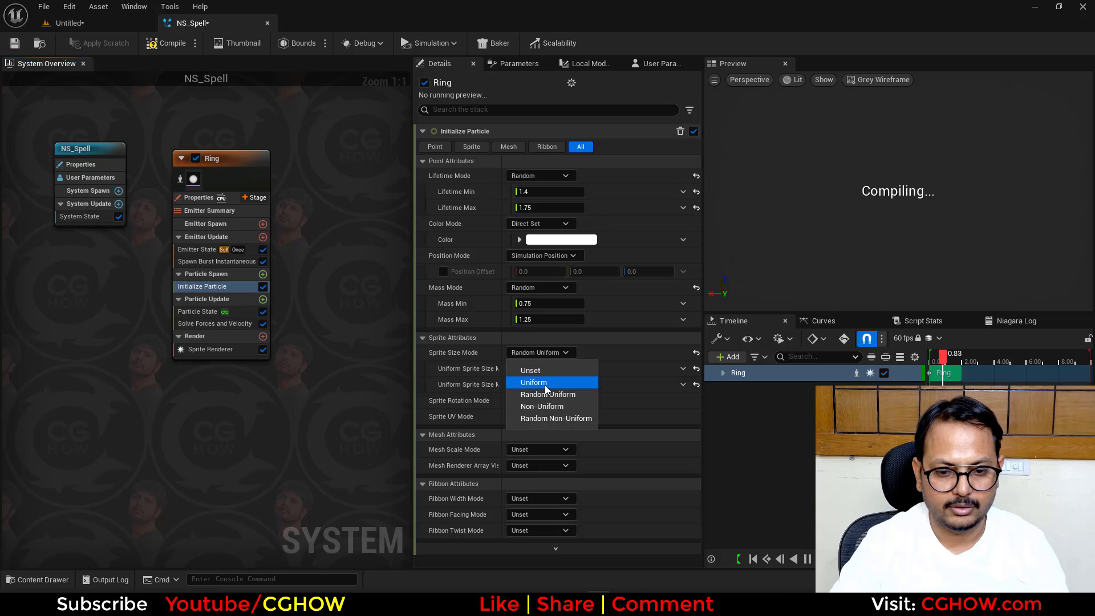
click(546, 386)
click(546, 369)
text(100)
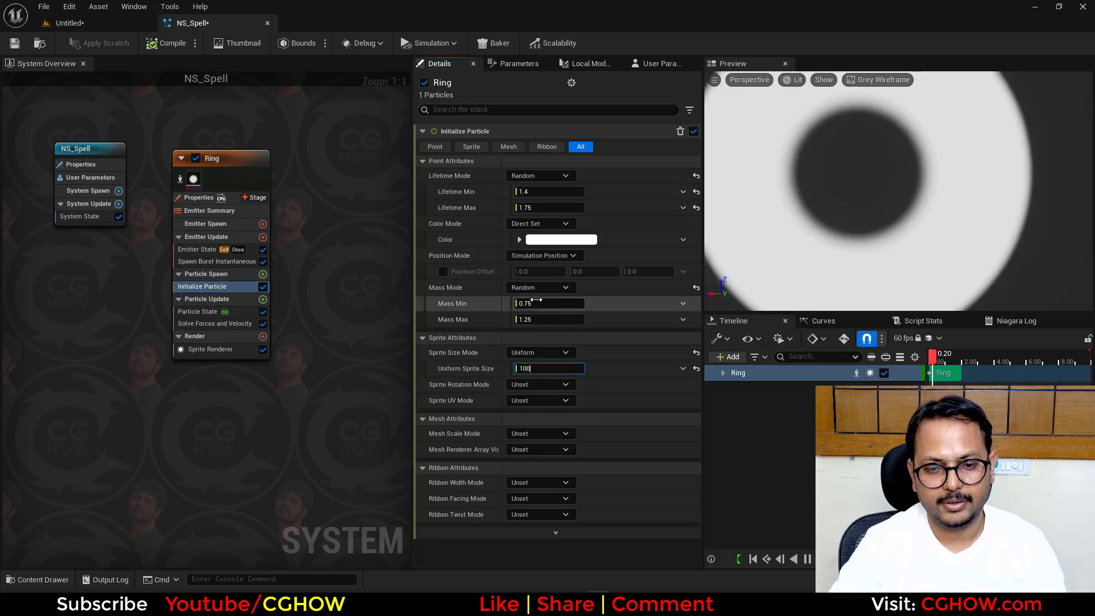
- Set the Ring emitter's Mass Mode to Unset and its Uniform Sprite Size to 50 in Initialize Particle
click(540, 288)
click(539, 303)
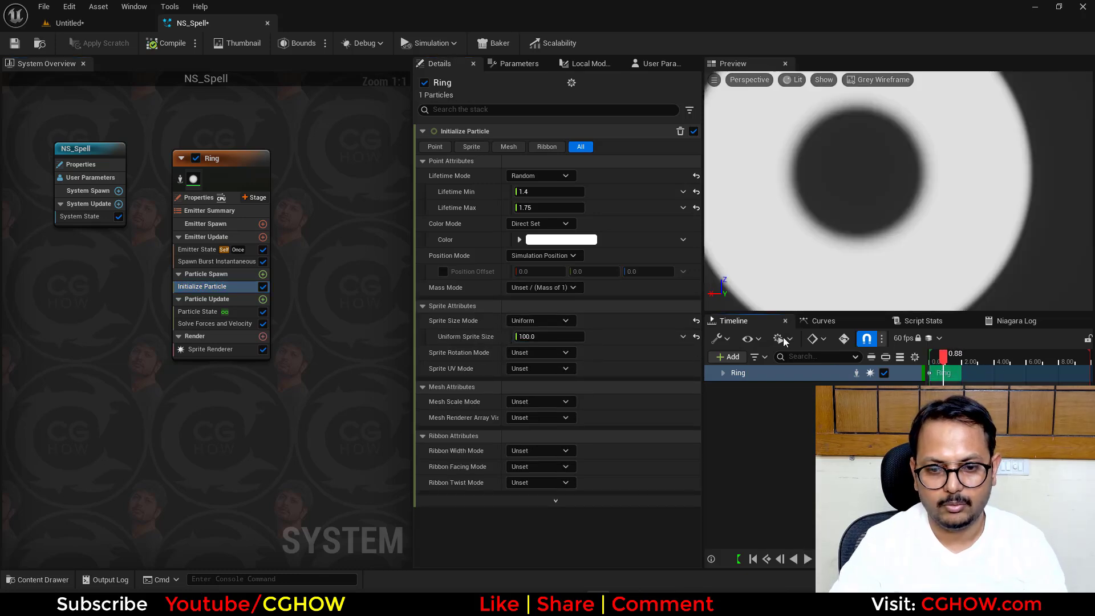
click(537, 337)
text(50)
key(Return)
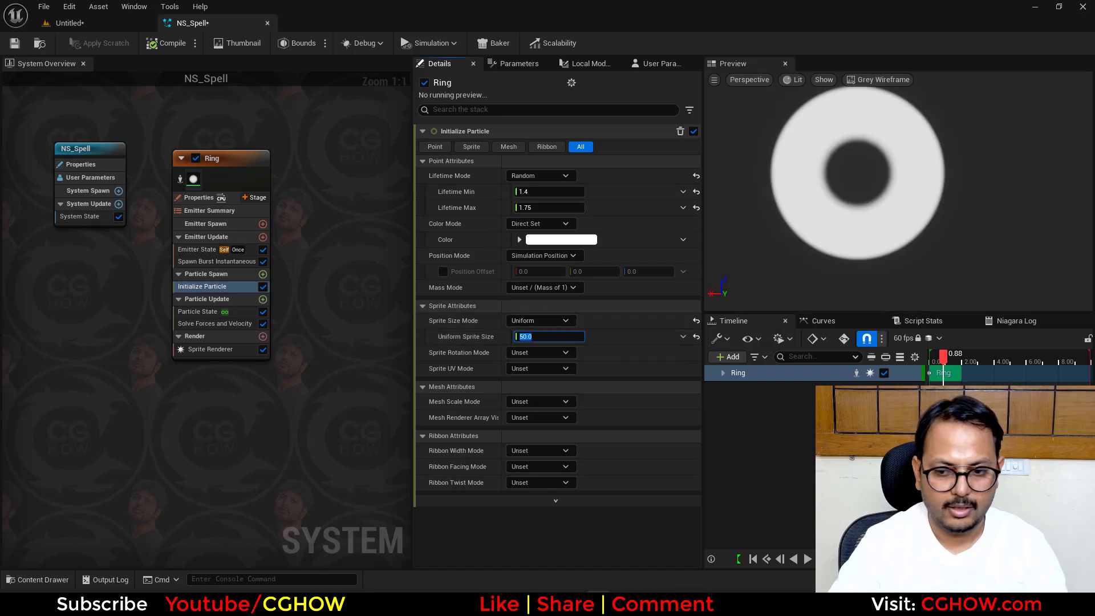
- Add a Dynamic Material Parameters module to the Ring emitter's Particle Update with min 0.1 and max 0.2
click(262, 299)
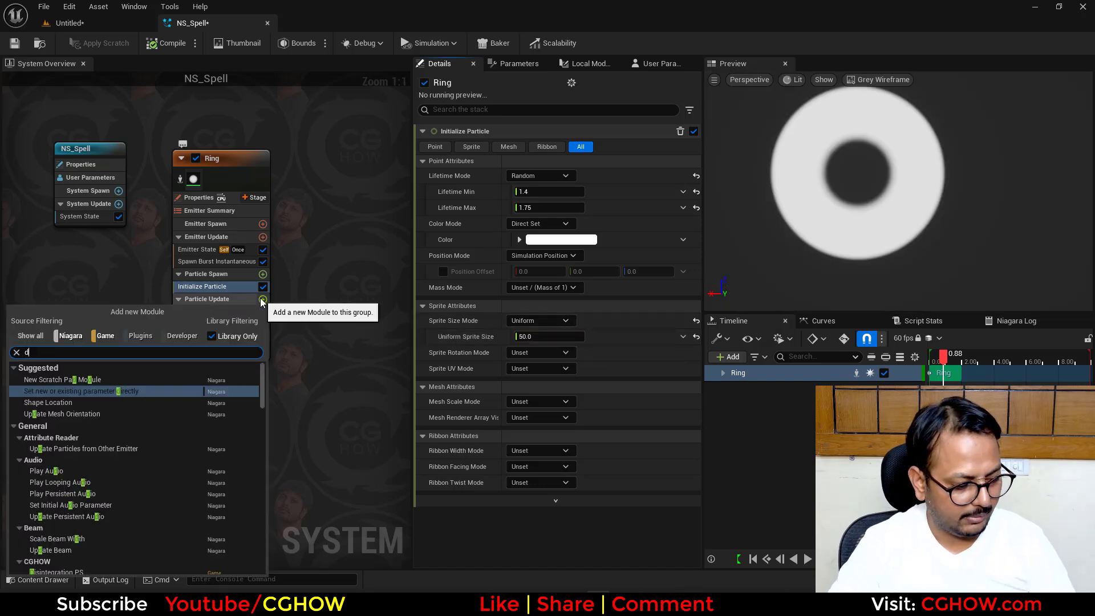
text(dy)
click(110, 397)
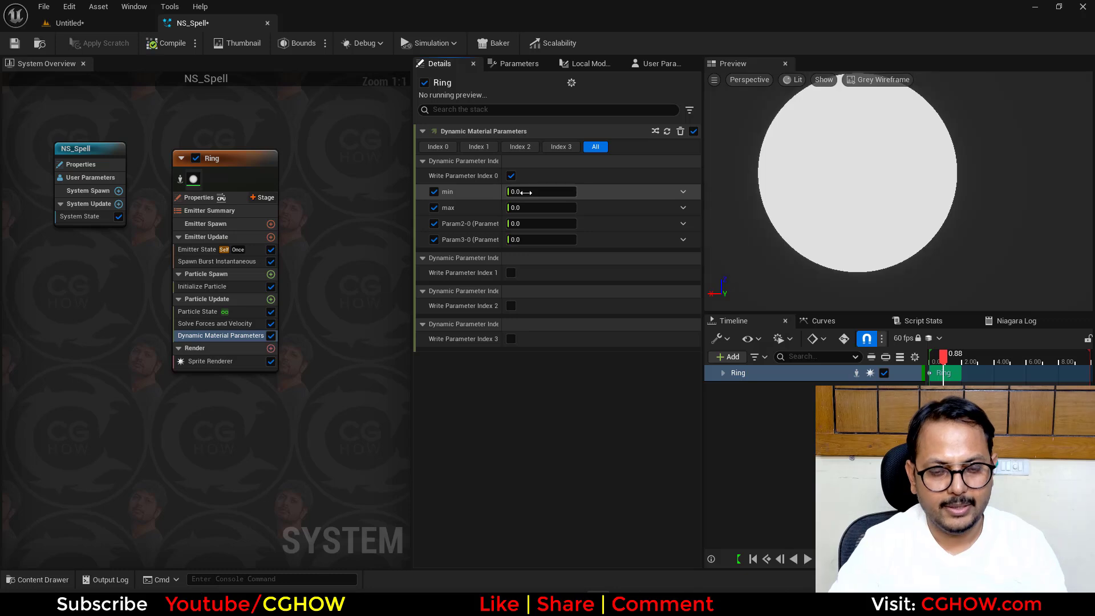
click(523, 207)
text(.2)
text(.1)
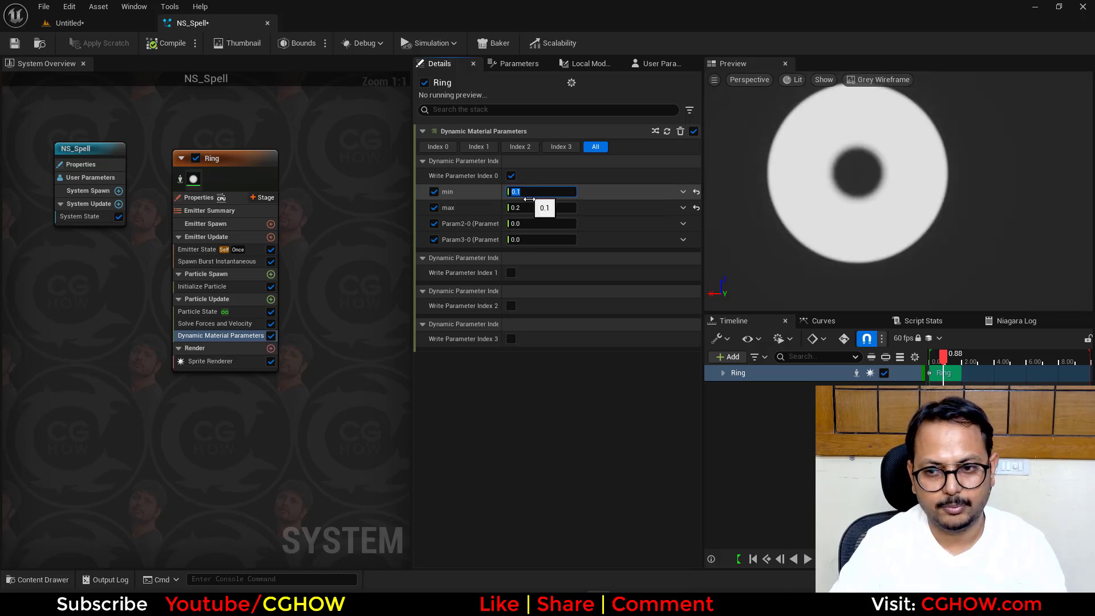
key(Return)
- Try different ring thicknesses in Dynamic Material Parameters, setting both min and max to 0.8
mouse_move(534, 210)
mouse_down()
mouse_move(557, 211)
mouse_move(542, 195)
mouse_move(571, 207)
mouse_move(539, 207)
mouse_up()
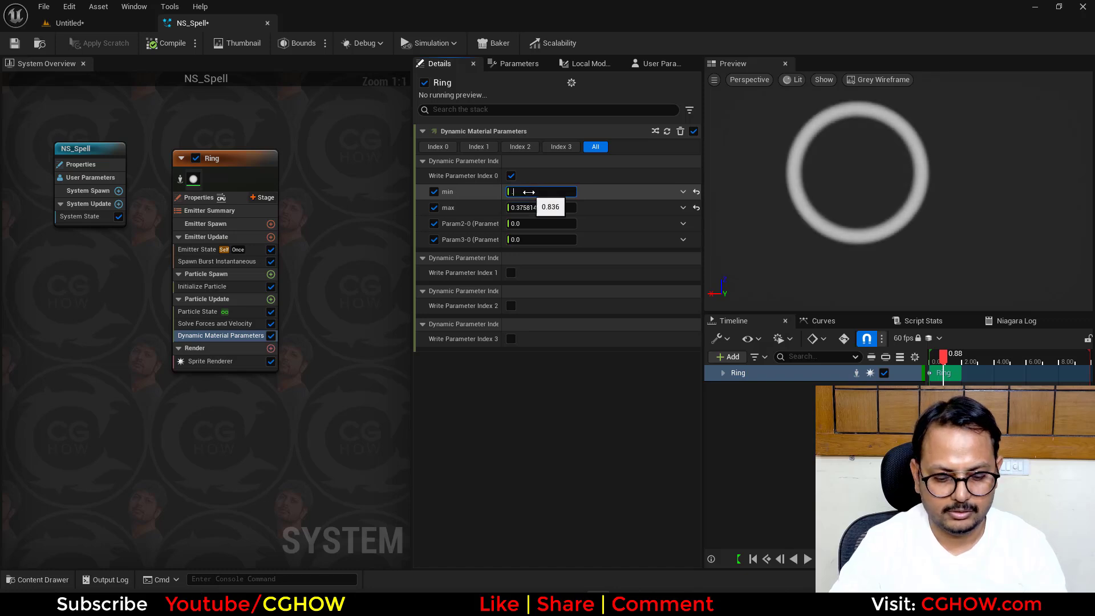
text(.8)
click(531, 208)
text(.8)
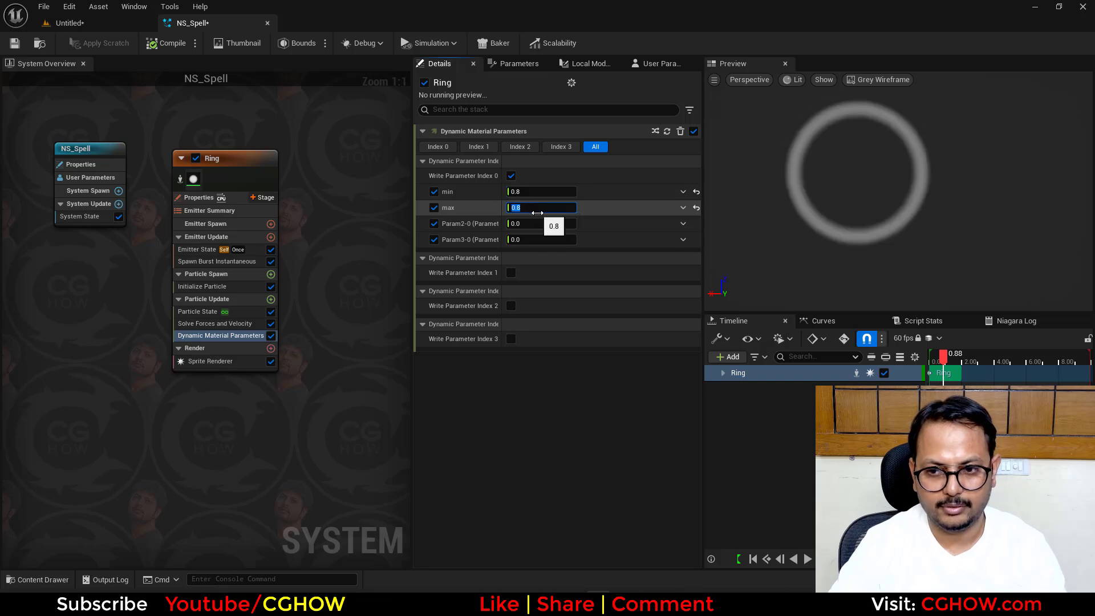
click(559, 387)
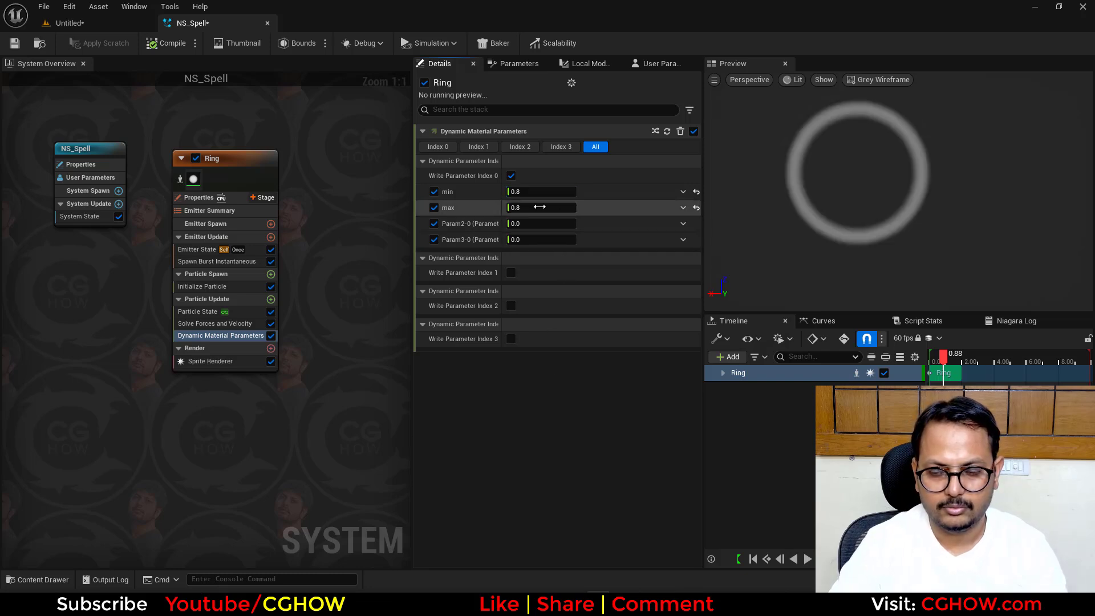
- Thin the ring by setting the Dynamic Material Parameters to min 0.98 and max 0.024
mouse_move(542, 208)
mouse_down()
mouse_move(507, 208)
mouse_move(554, 193)
mouse_move(507, 208)
mouse_move(549, 192)
mouse_move(539, 191)
mouse_up()
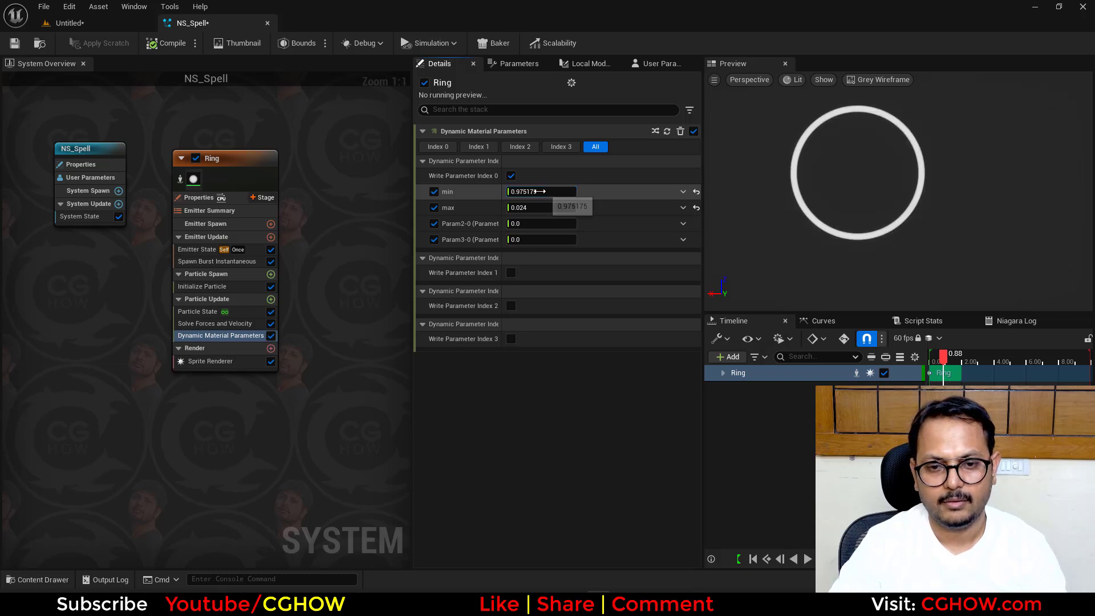
text(0.98)
key(Return)
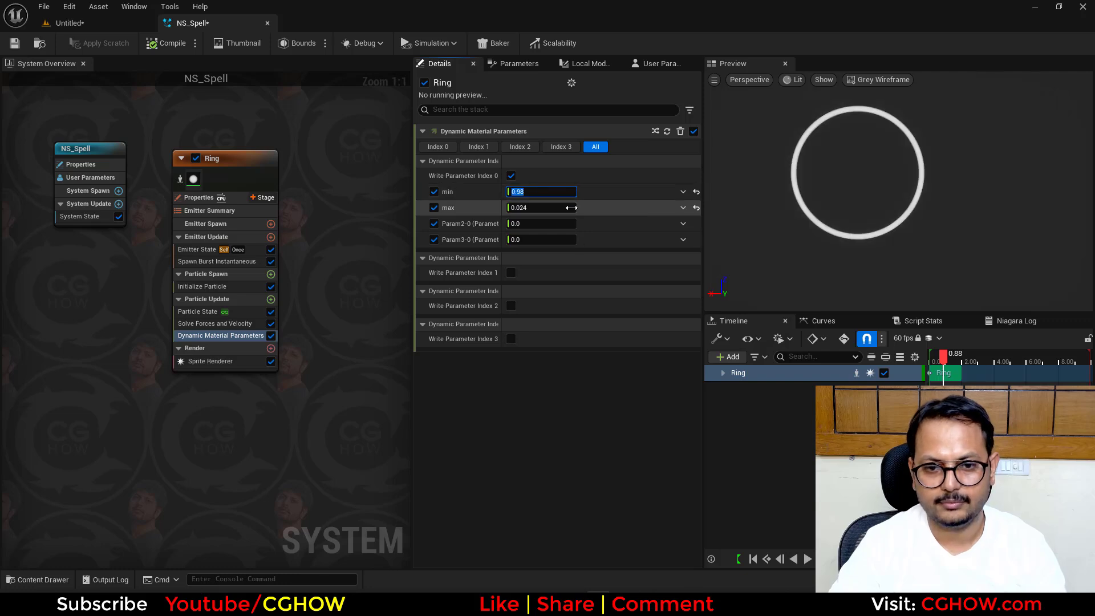
- Give the Ring emitter's Initialize Particle color a glowing orange with a brightness value of 20
click(202, 286)
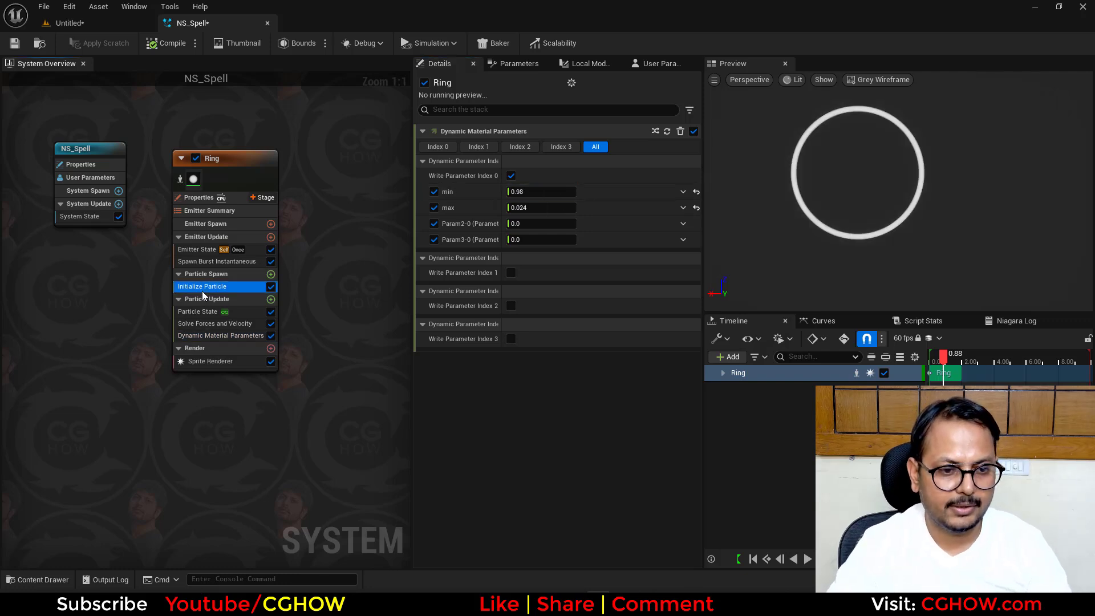
click(562, 240)
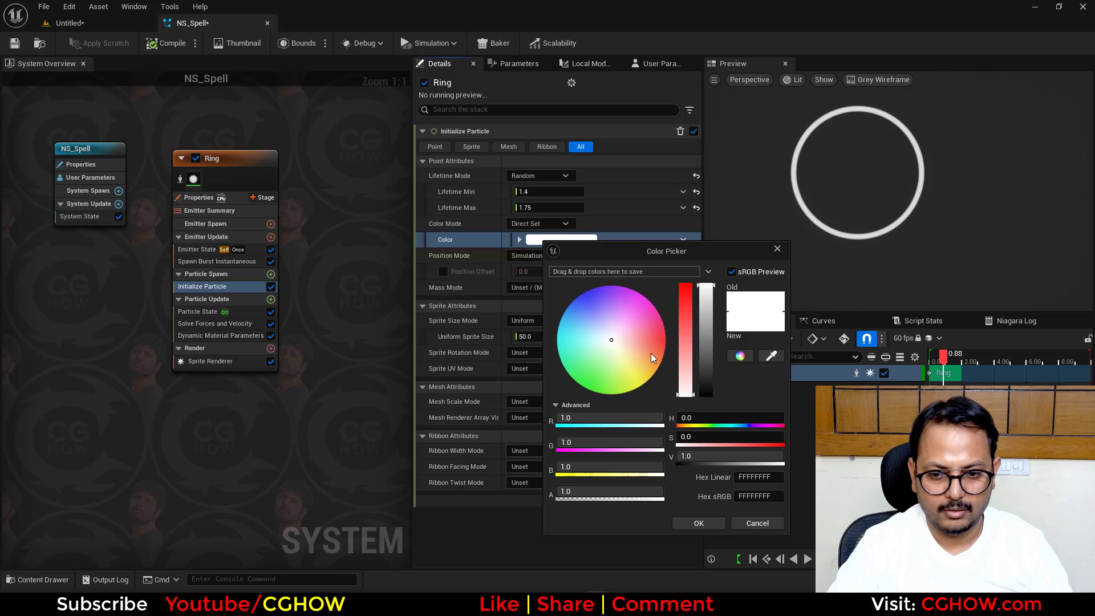
mouse_move(653, 358)
mouse_down()
mouse_move(682, 347)
mouse_move(709, 354)
mouse_up()
click(717, 455)
text(20)
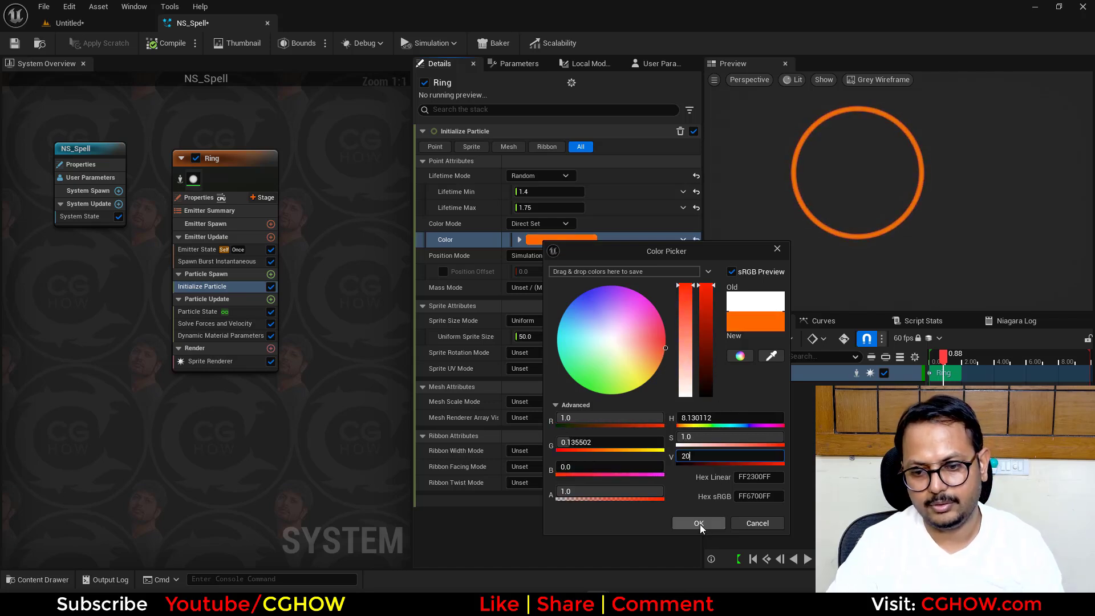
click(700, 523)
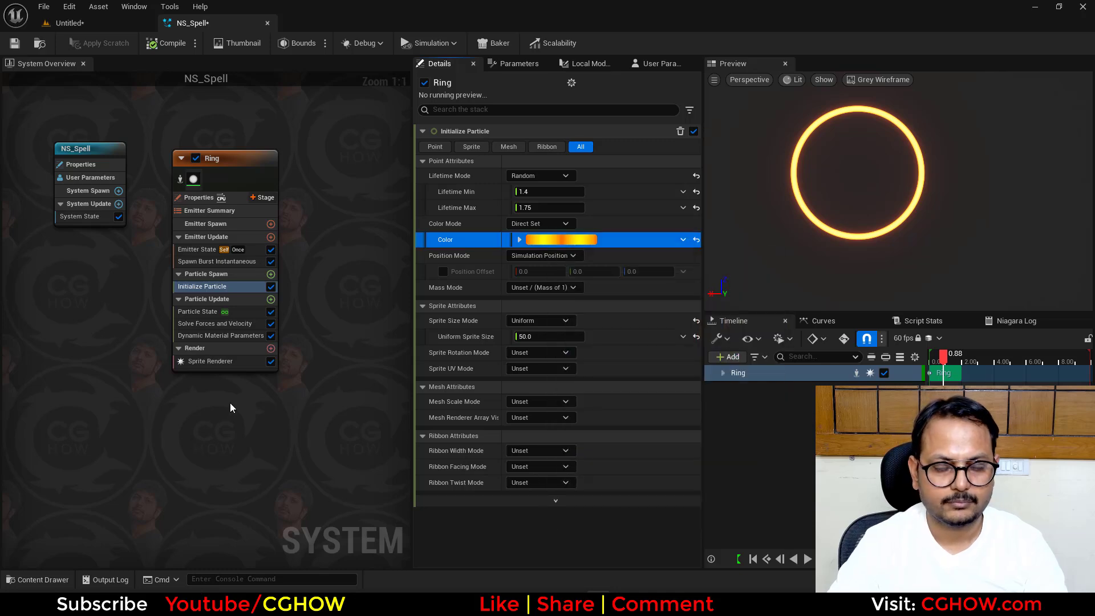
- Duplicate the Ring emitter and place the copy beside the original
right_drag(231, 408, 181, 388)
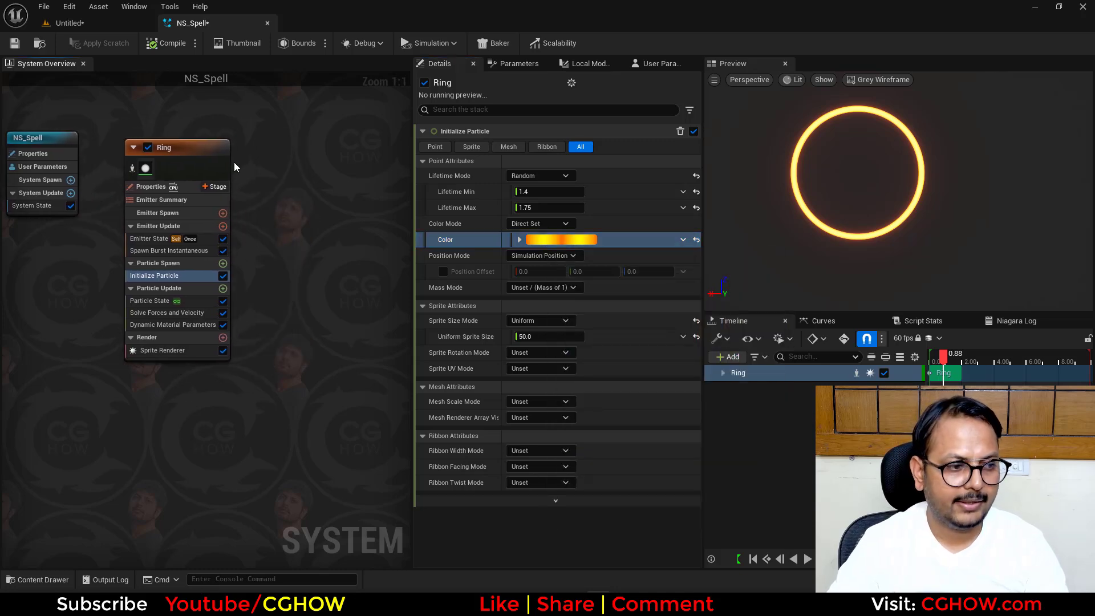
right_drag(254, 163, 157, 184)
click(115, 170)
click(162, 157)
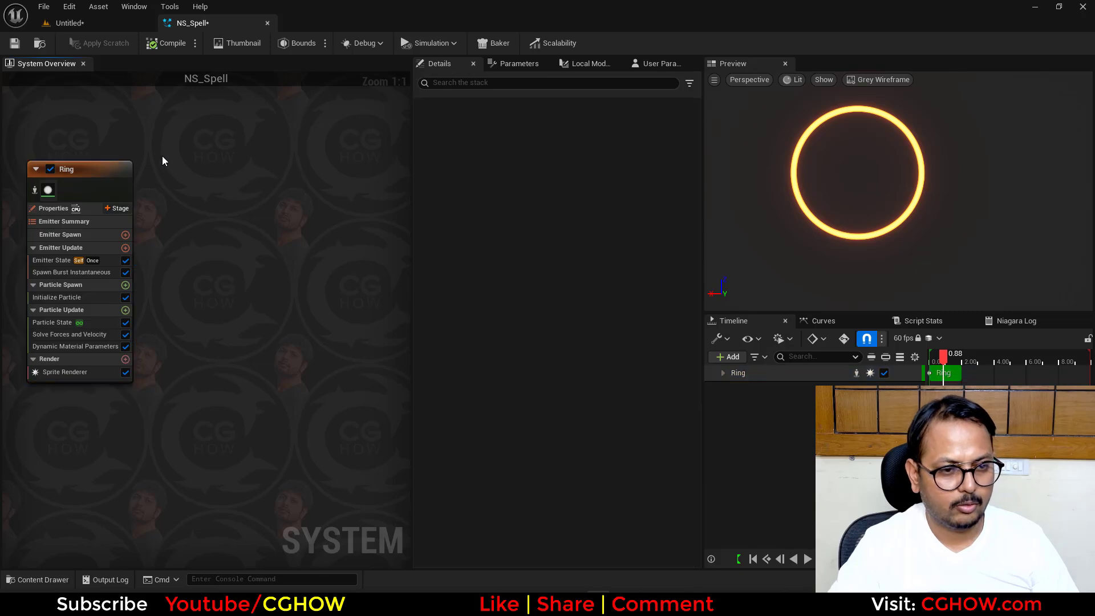
key(ctrl+v)
- Shorten the timeline's playback range and reduce the Ring001 emitter's Uniform Sprite Size to about 44.3
click(199, 290)
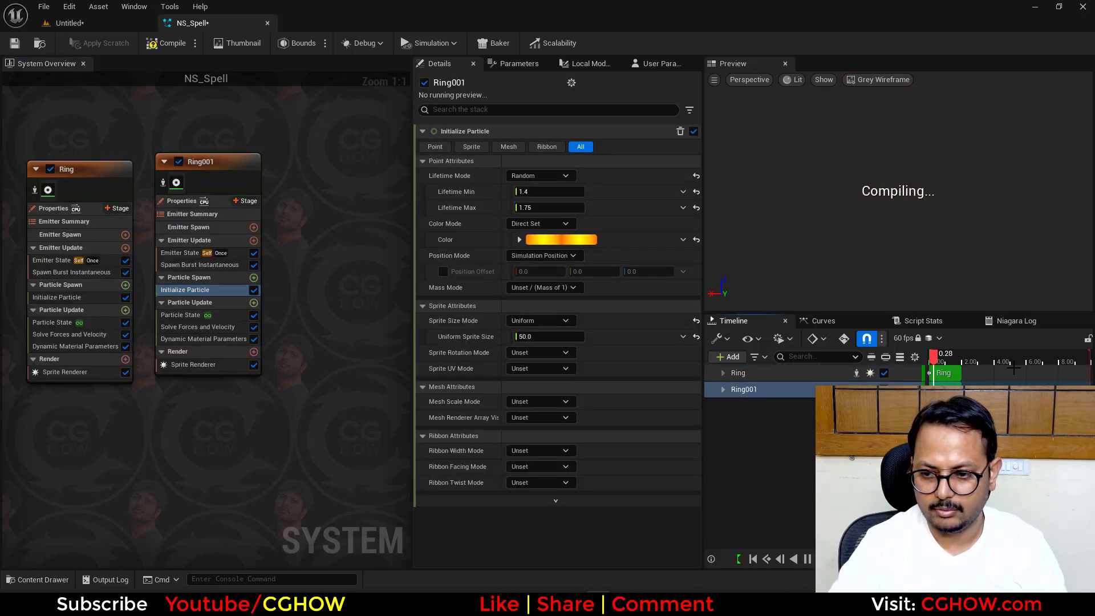
right_click(1014, 368)
click(1003, 409)
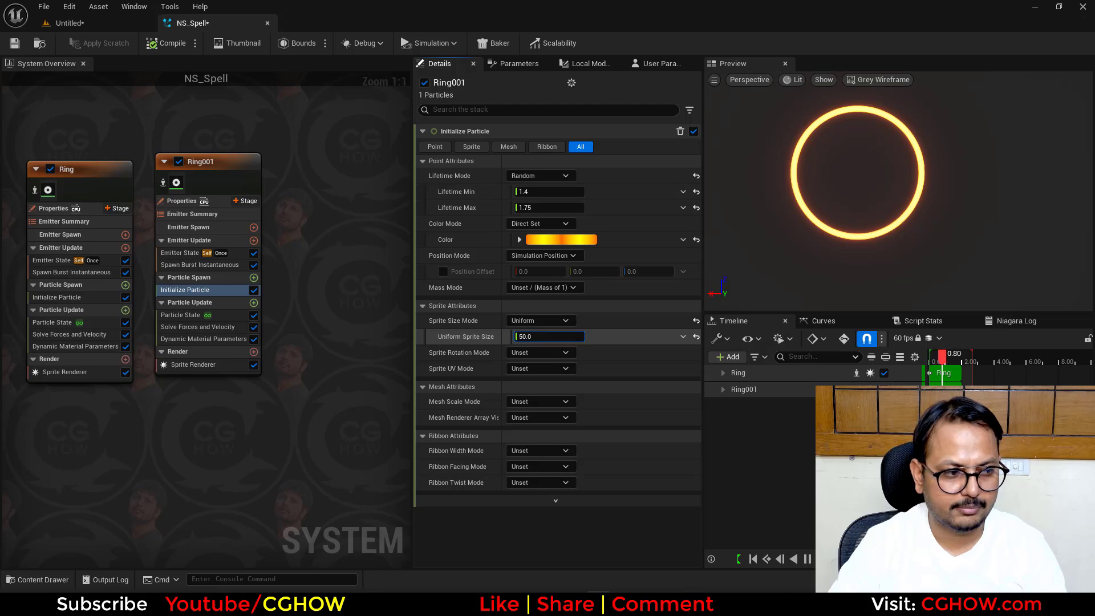
drag(561, 337, 536, 337)
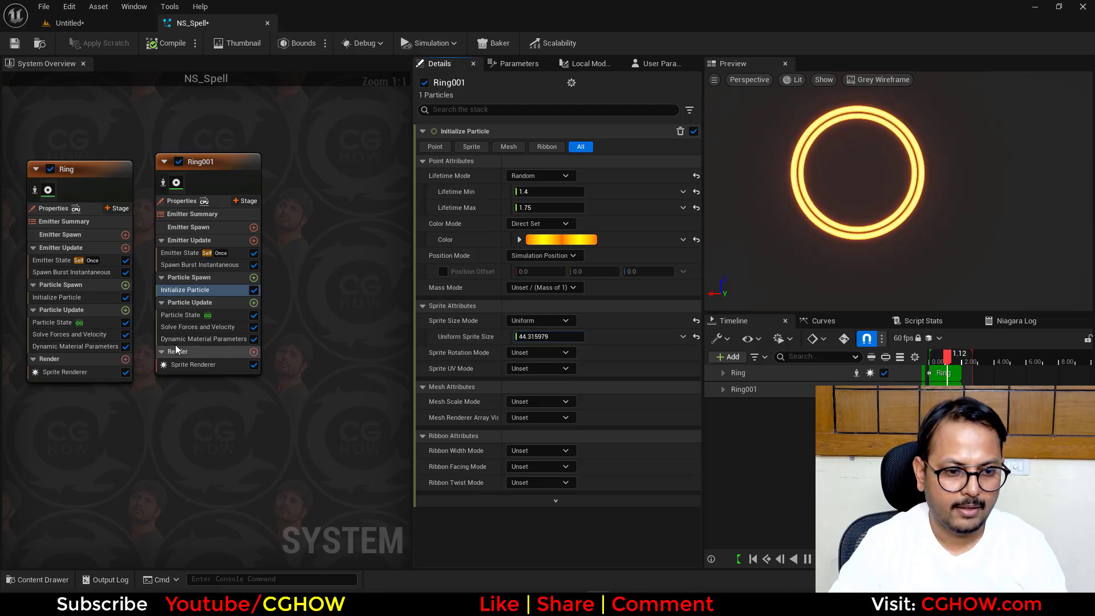
- Set min to 0.995 in the Ring001 emitter's Dynamic Material Parameters
click(203, 339)
click(542, 192)
text(.99)
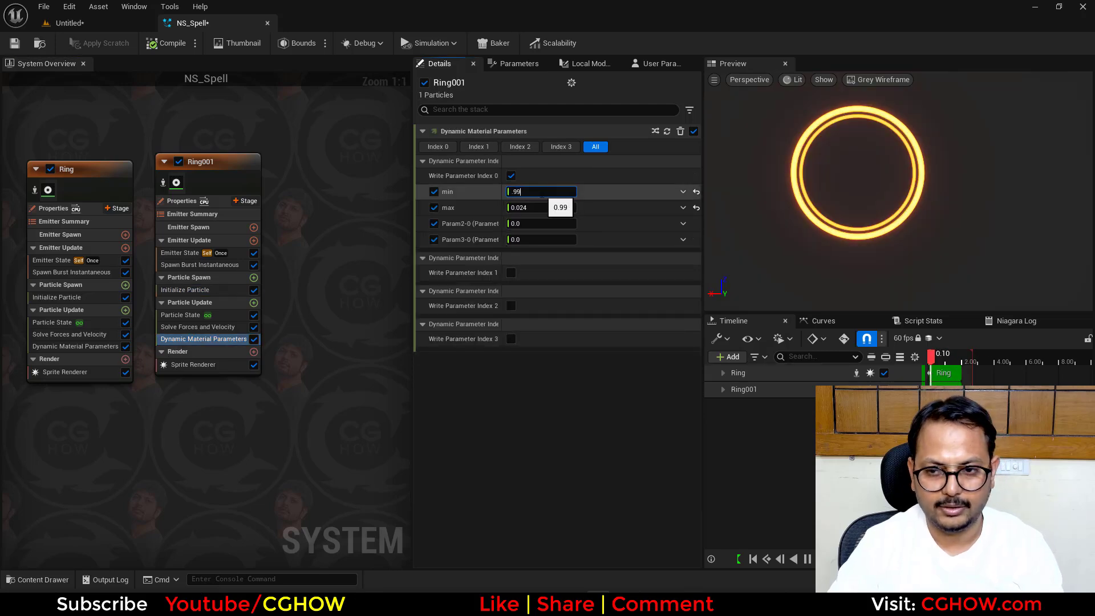
key(Return)
text(5)
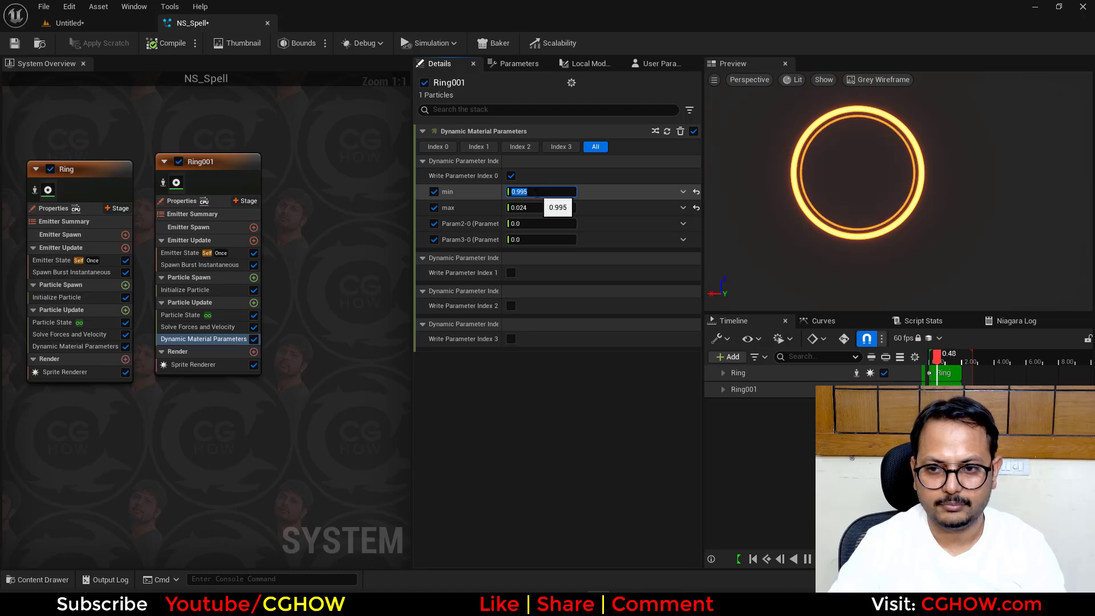
key(Return)
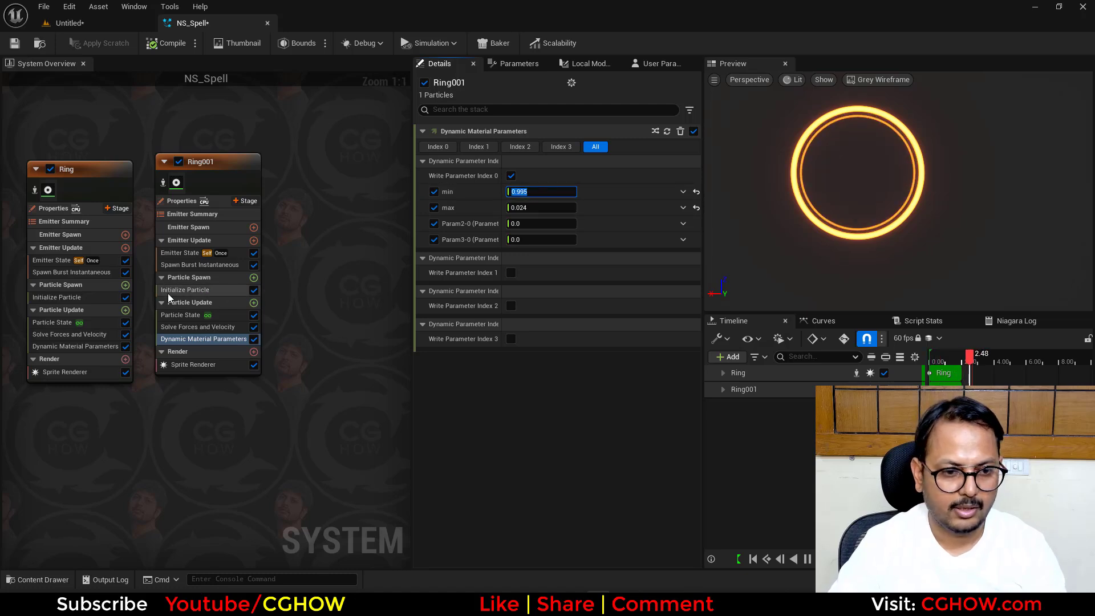
- Reduce the Ring001 emitter's Uniform Sprite Size to about 43.26 and save NS_Spell
click(183, 290)
click(549, 336)
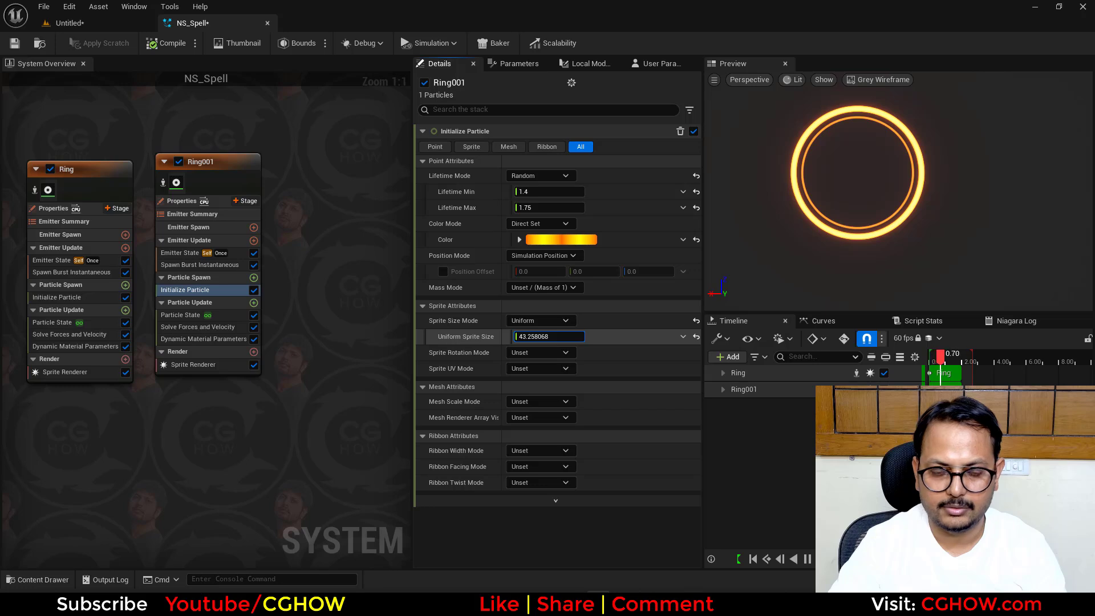
right_drag(262, 447, 299, 430)
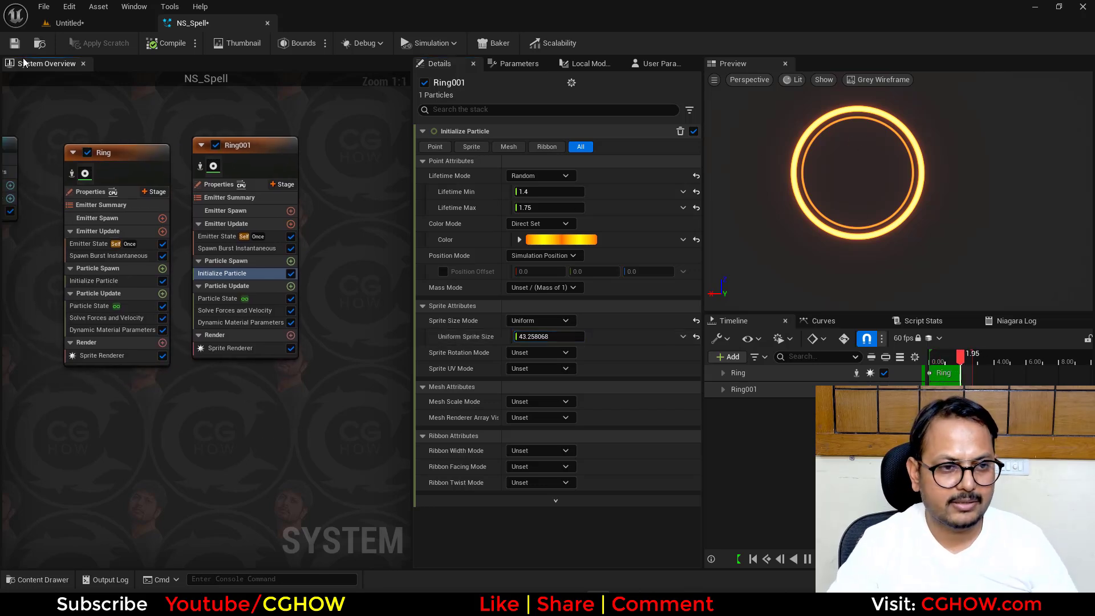
click(15, 43)
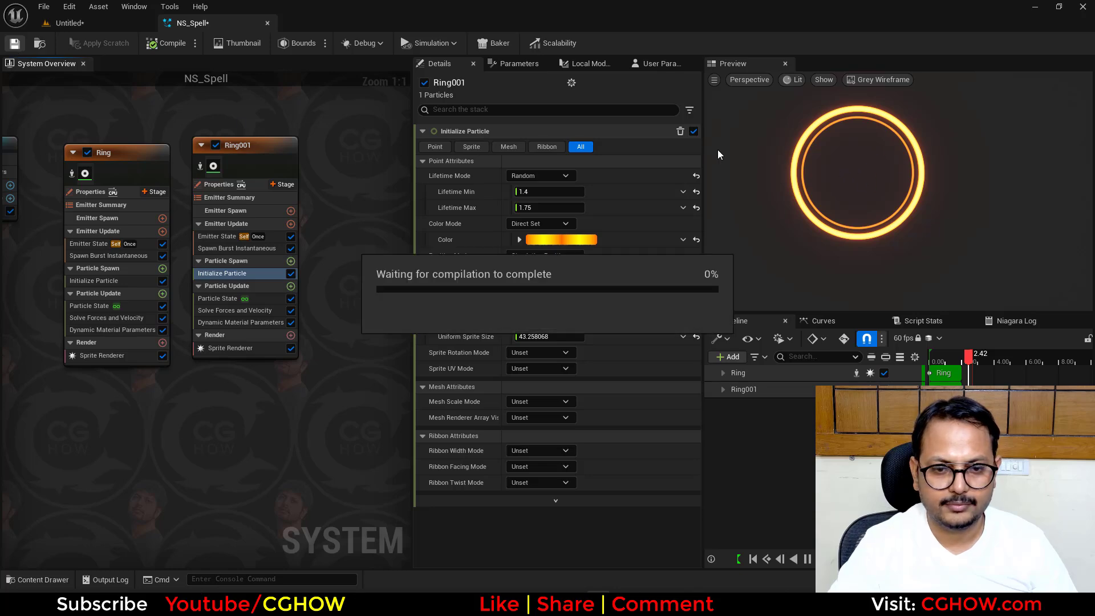
- Create a material named M_Flash in the spell_tut folder and open it with a plane as the preview shape
click(97, 18)
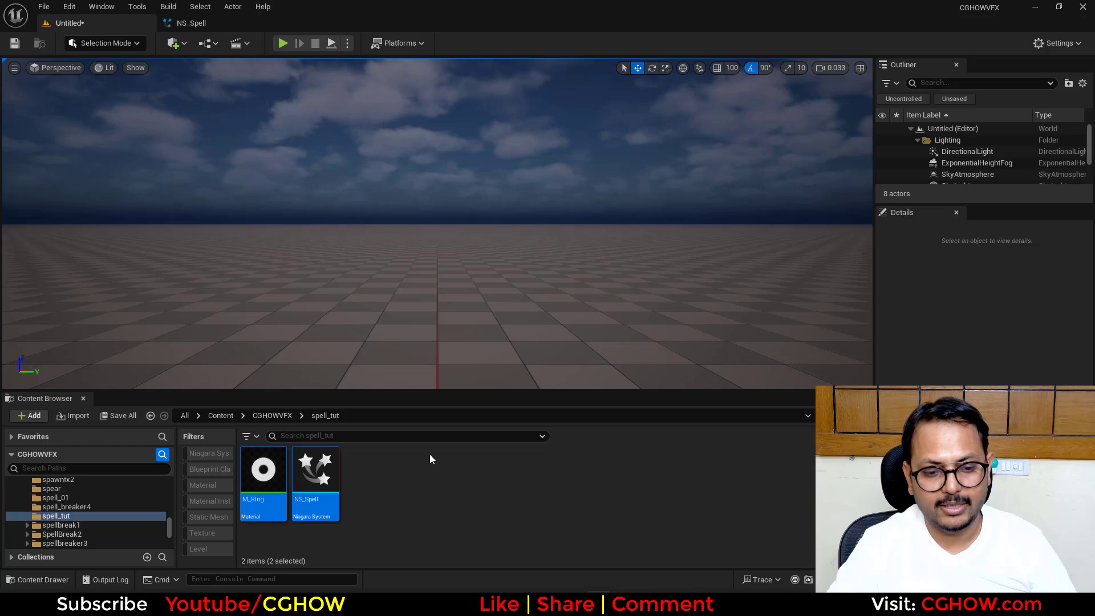
right_click(430, 474)
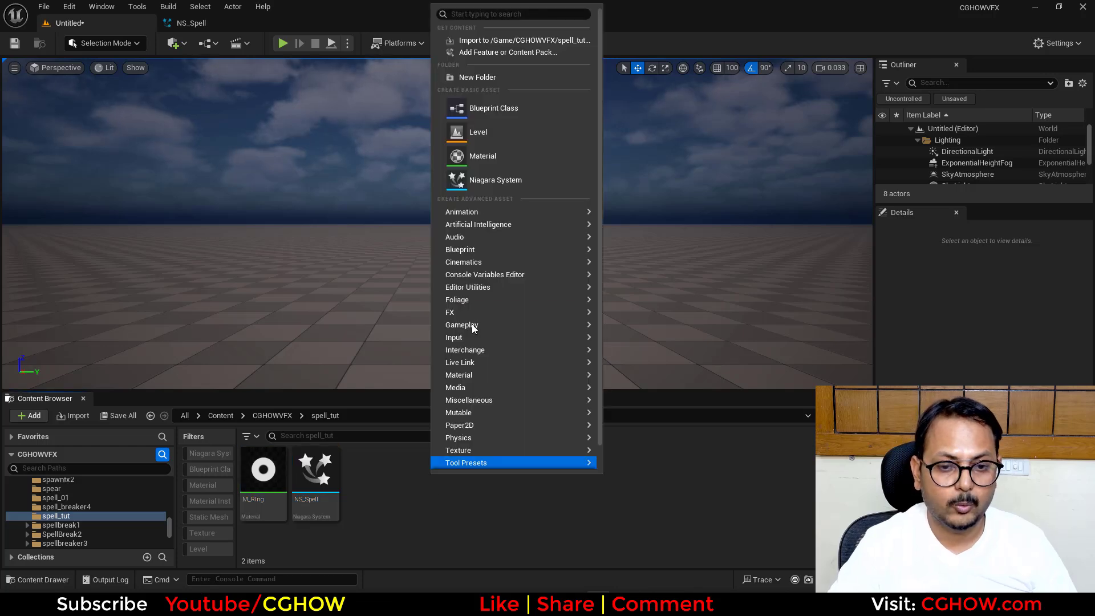
click(485, 157)
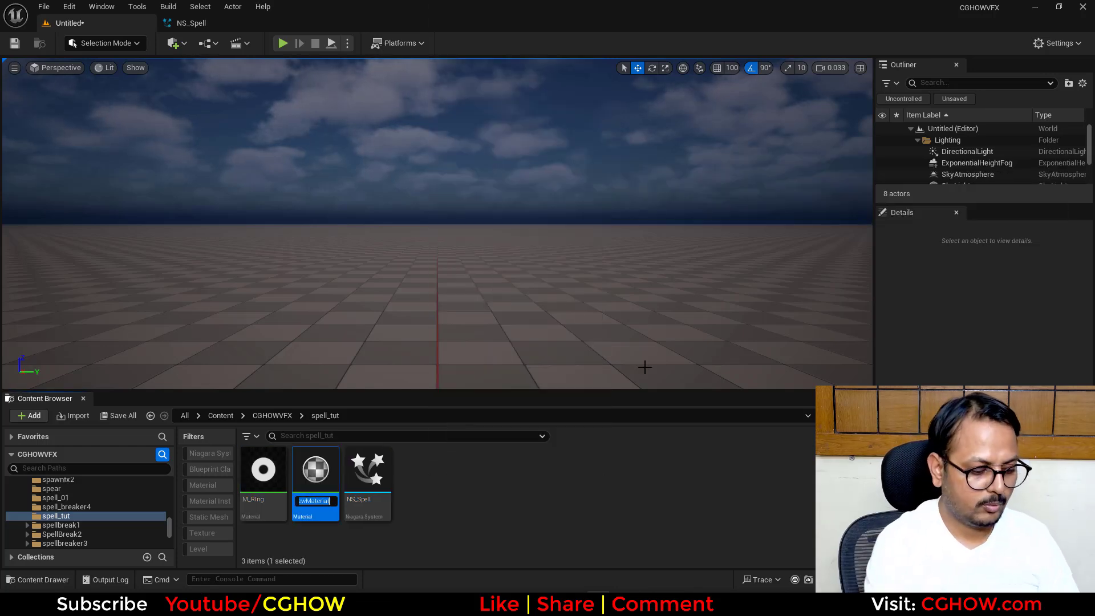
key(Return)
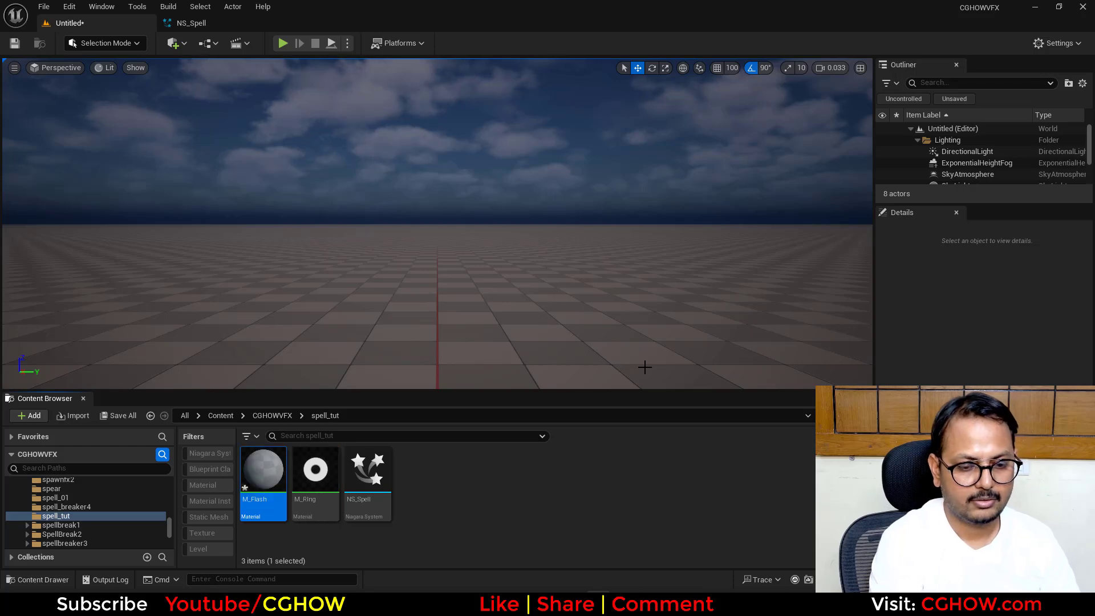
double_click(263, 480)
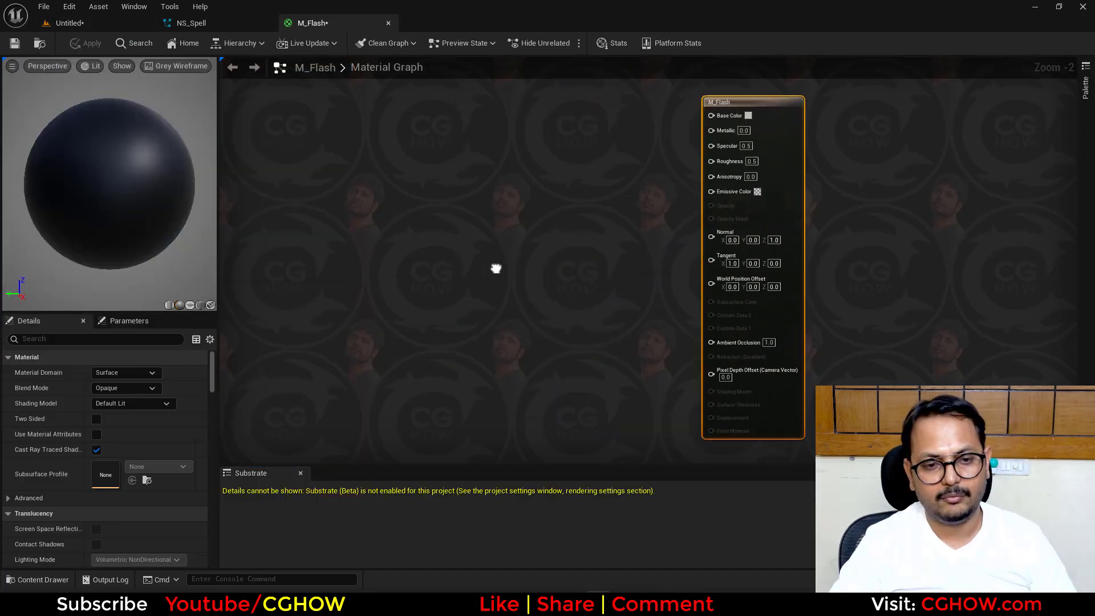
click(190, 306)
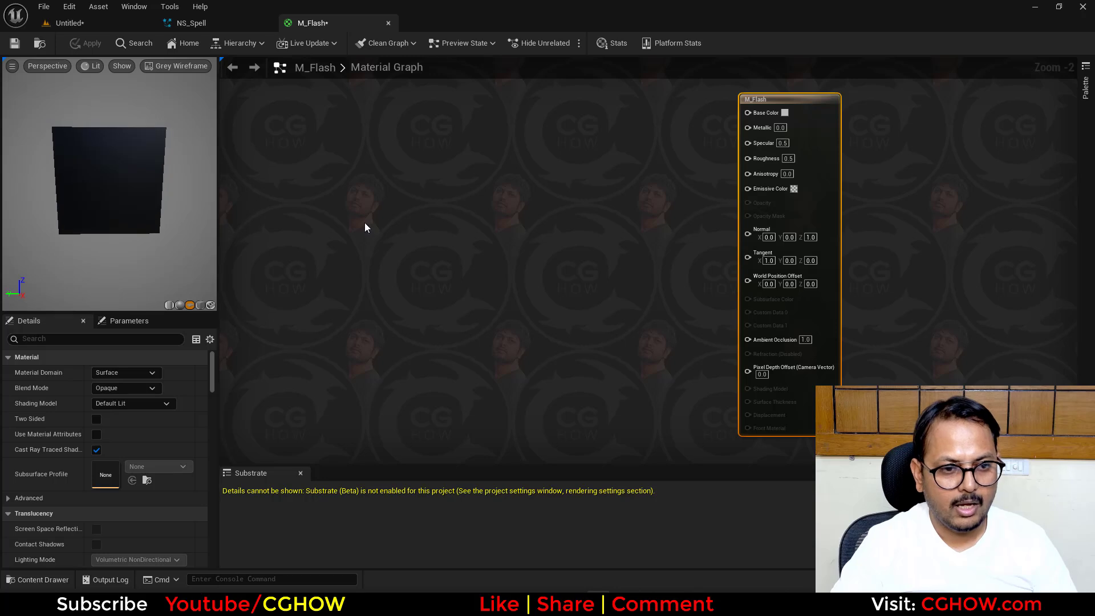
- Add a RadialGradientExponential node to the M_Flash material graph and preview its output
right_click(553, 148)
text(radial)
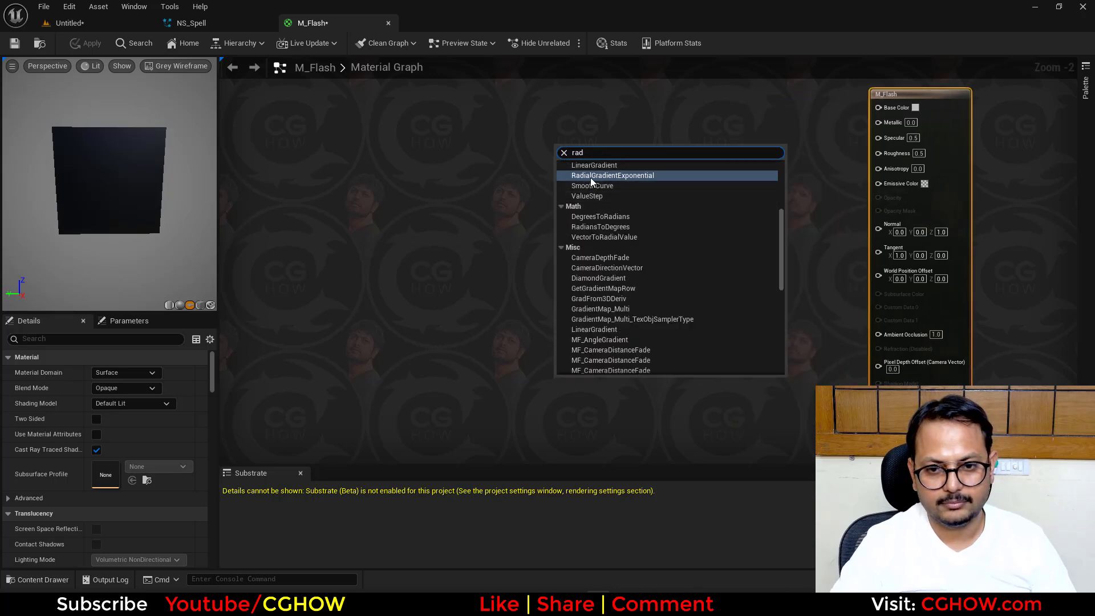
click(590, 175)
drag(643, 200, 607, 288)
key(space)
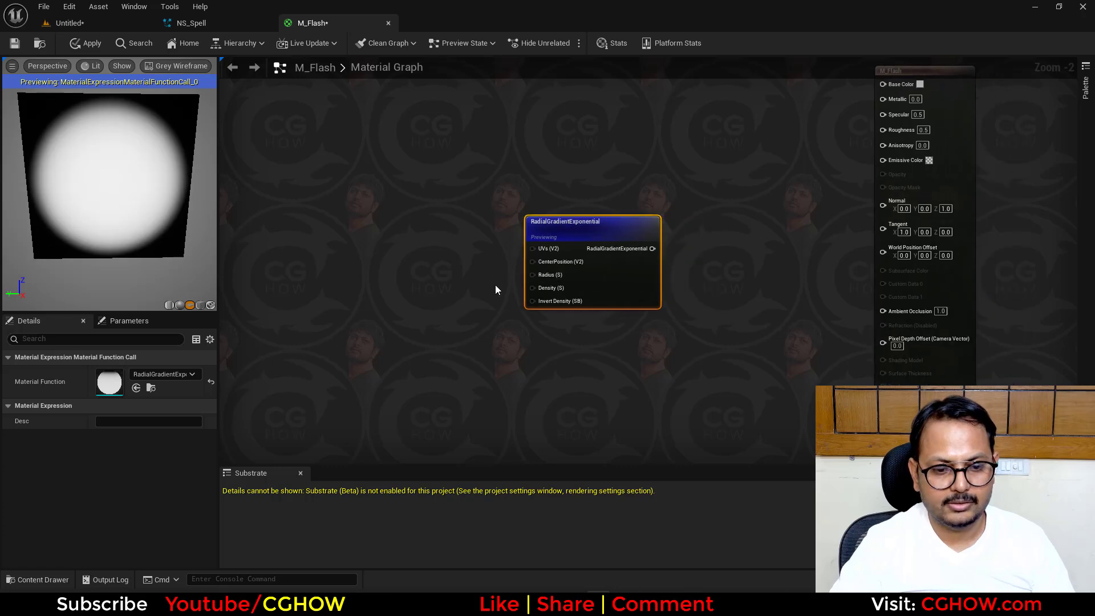
scroll(550, 271, up, 2)
right_drag(409, 266, 490, 268)
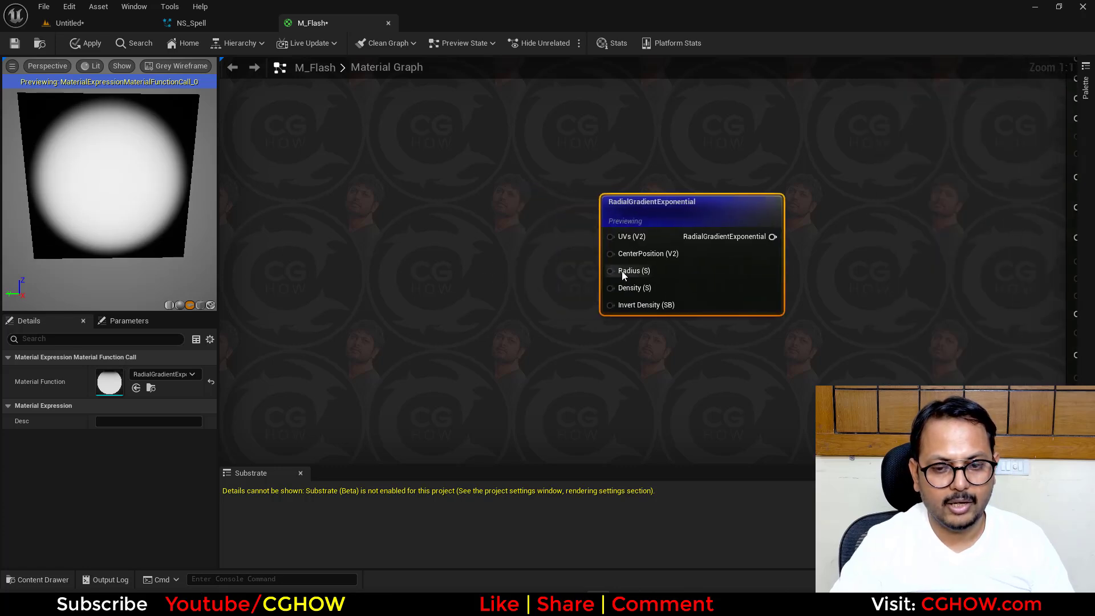
right_drag(394, 275, 445, 259)
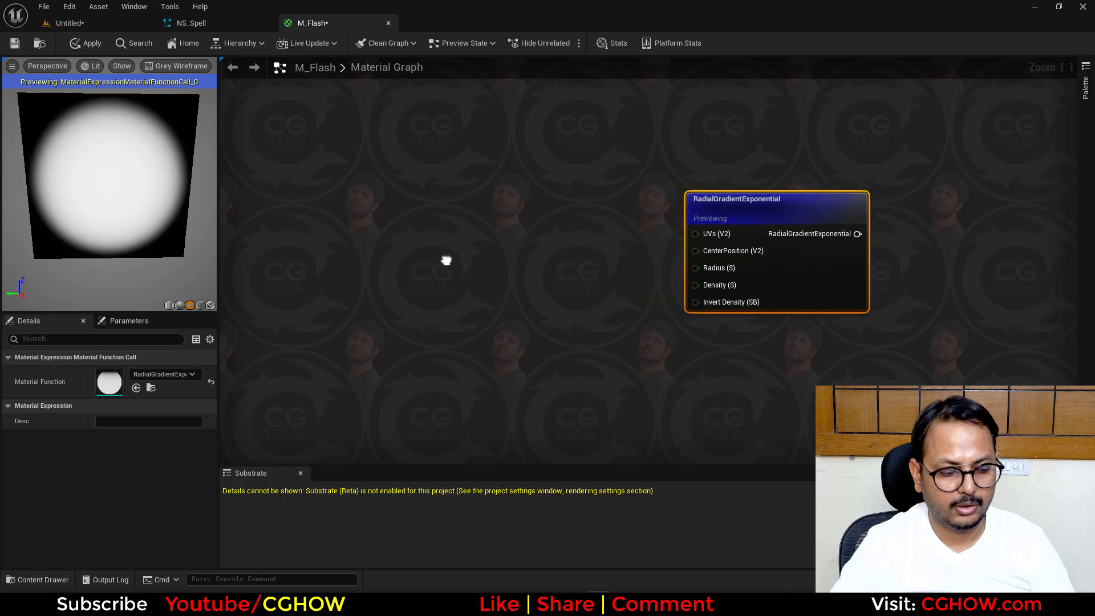
right_click(433, 198)
text(noise)
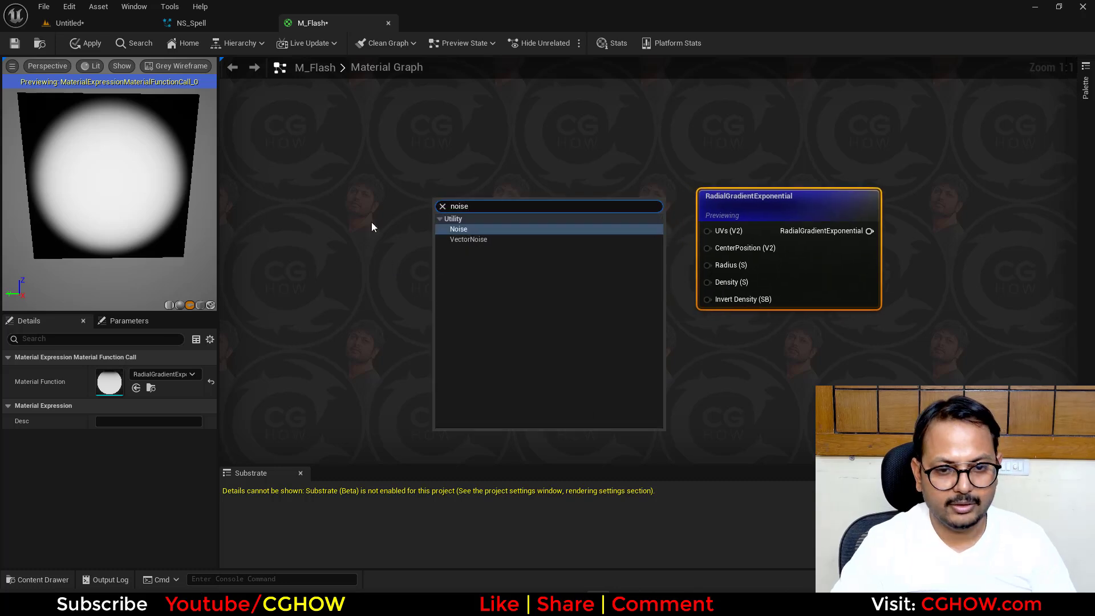
click(398, 210)
- Add a Texture Sample node to the M_Flash graph and assign the noise_blur texture to it
click(403, 199)
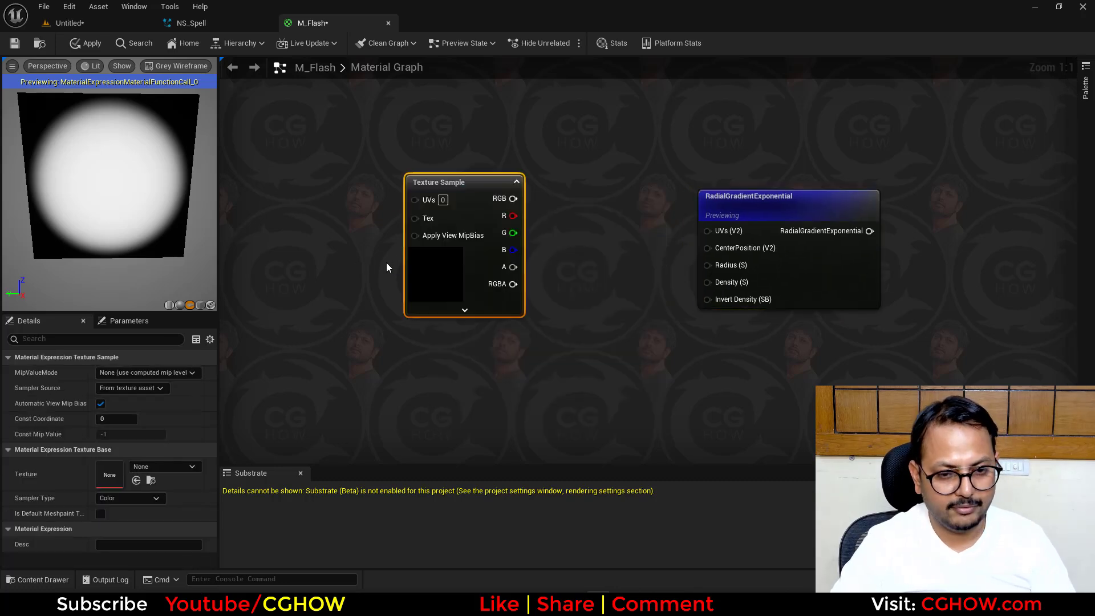
click(186, 467)
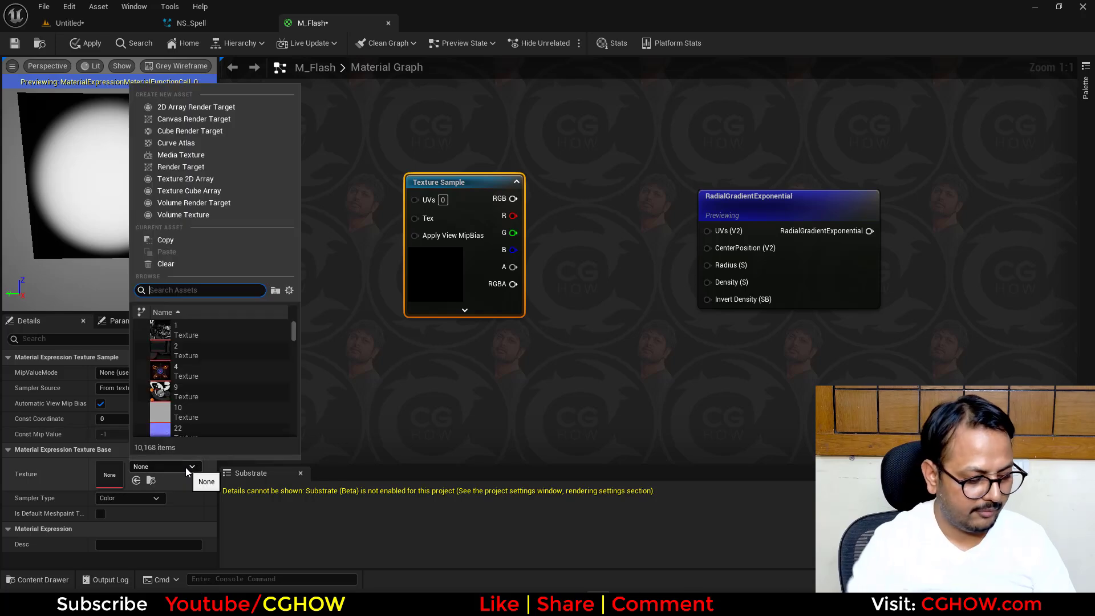
text(noise)
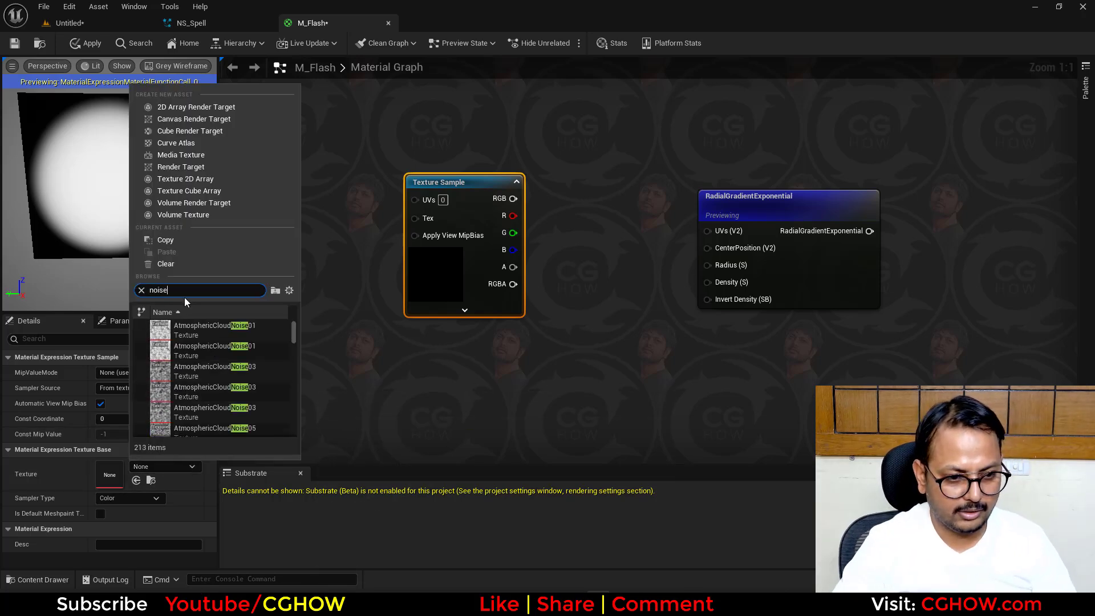
text(r)
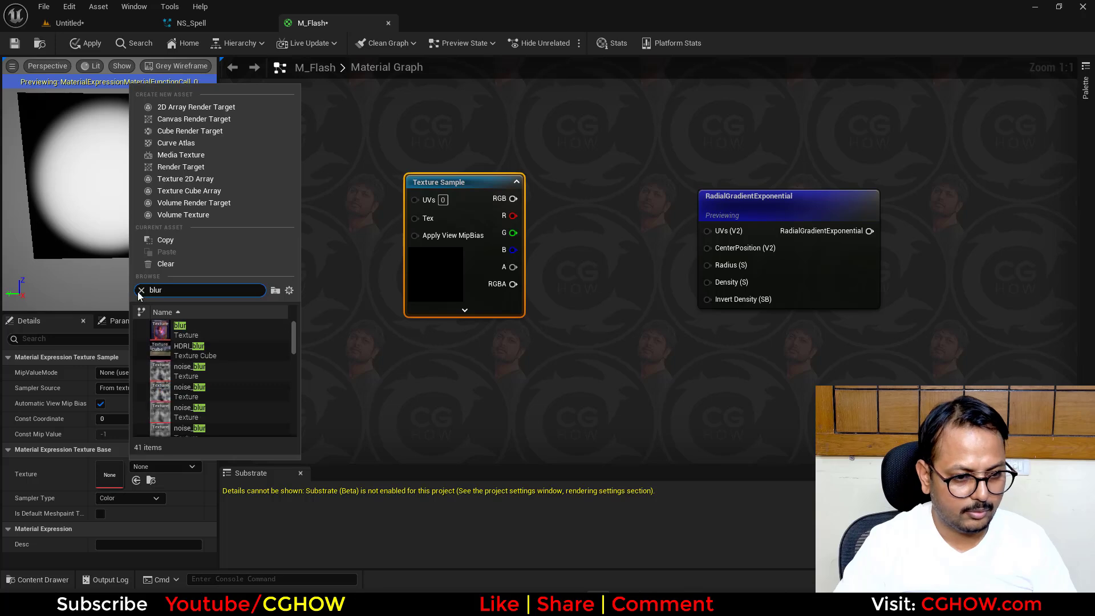
click(190, 374)
right_drag(367, 327, 450, 344)
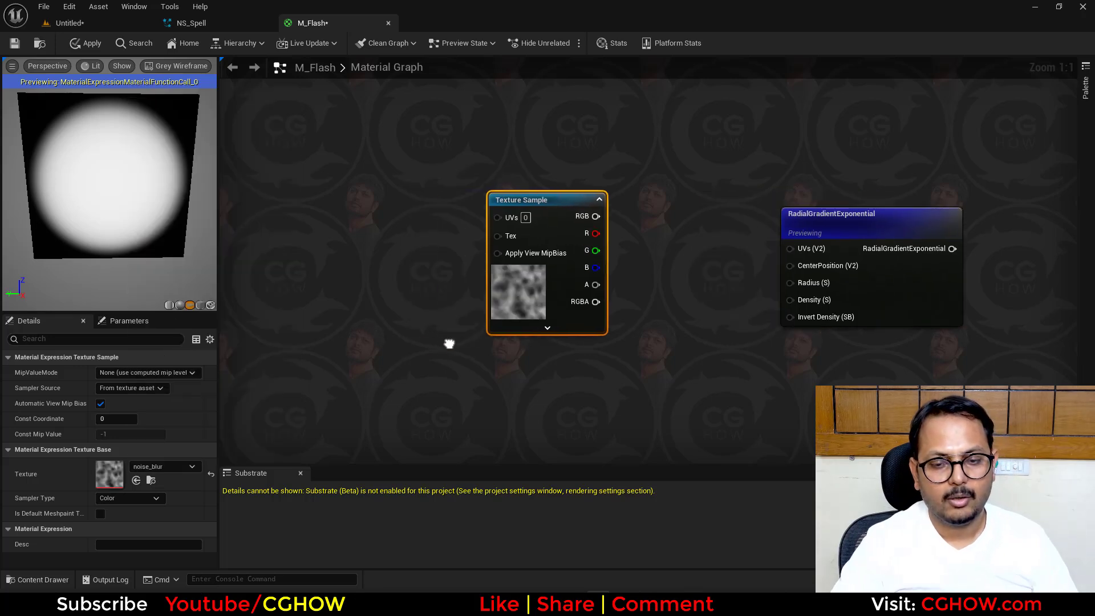
drag(539, 297, 474, 320)
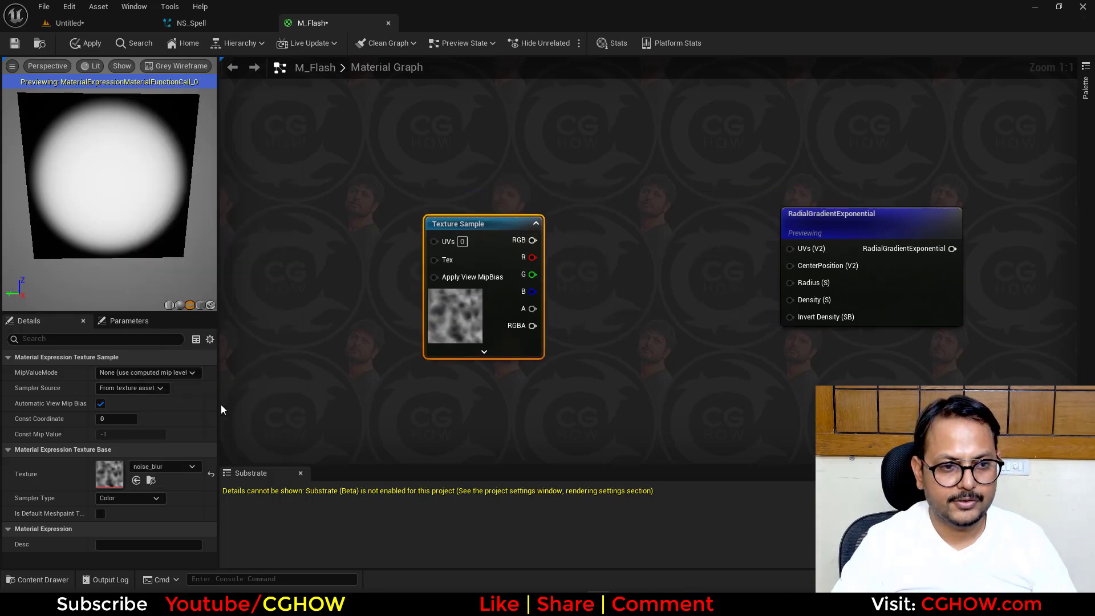
- Add a VectorToRadialValue node and place it ahead of the Texture Sample
right_drag(401, 265, 461, 233)
right_click(369, 200)
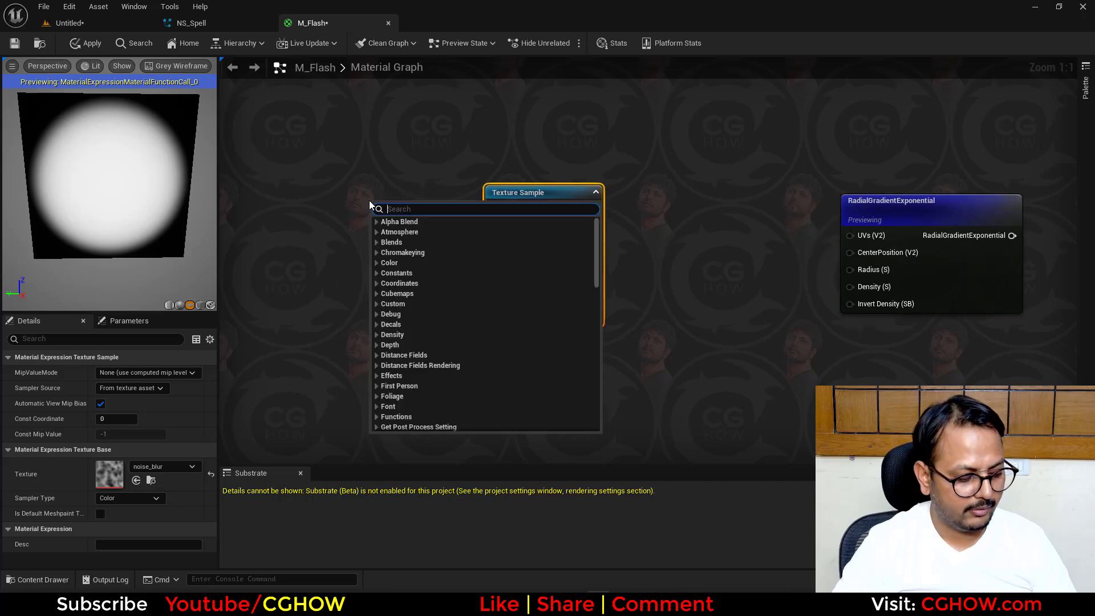
text(vectortora)
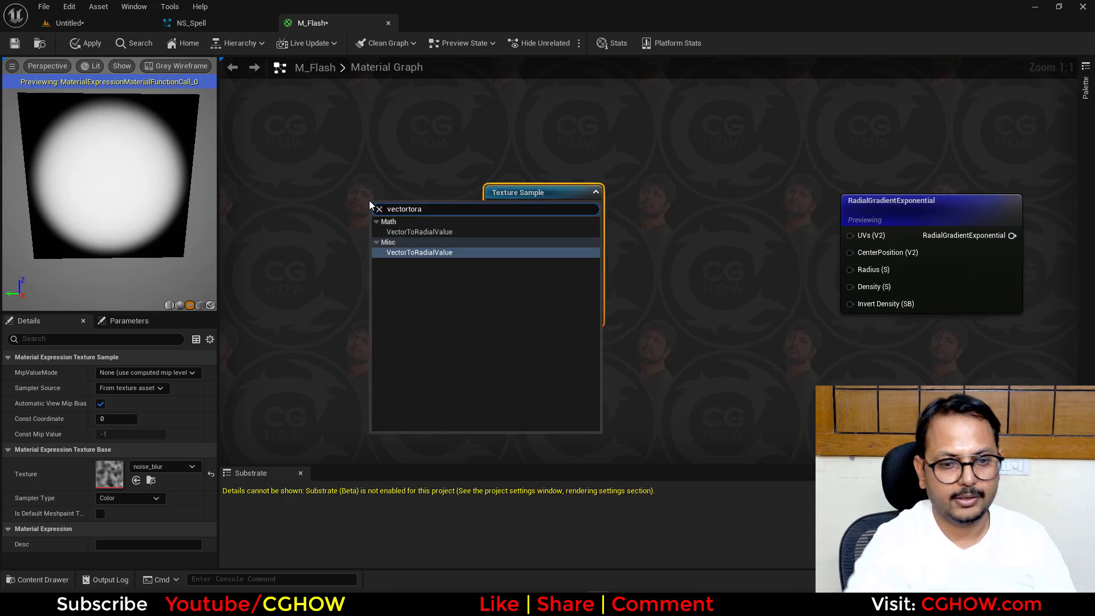
click(428, 252)
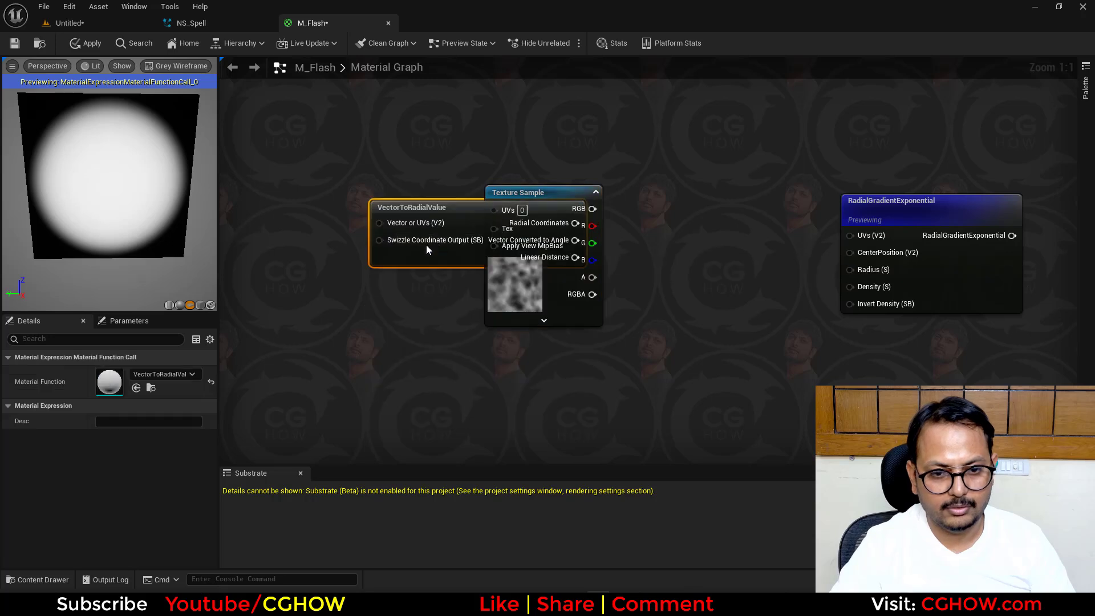
drag(412, 209, 238, 204)
drag(439, 217, 327, 203)
- Connect Radial Coordinates through a new Multiply node to the Texture Sample's UVs and preview the Texture Sample
key(m)
click(343, 181)
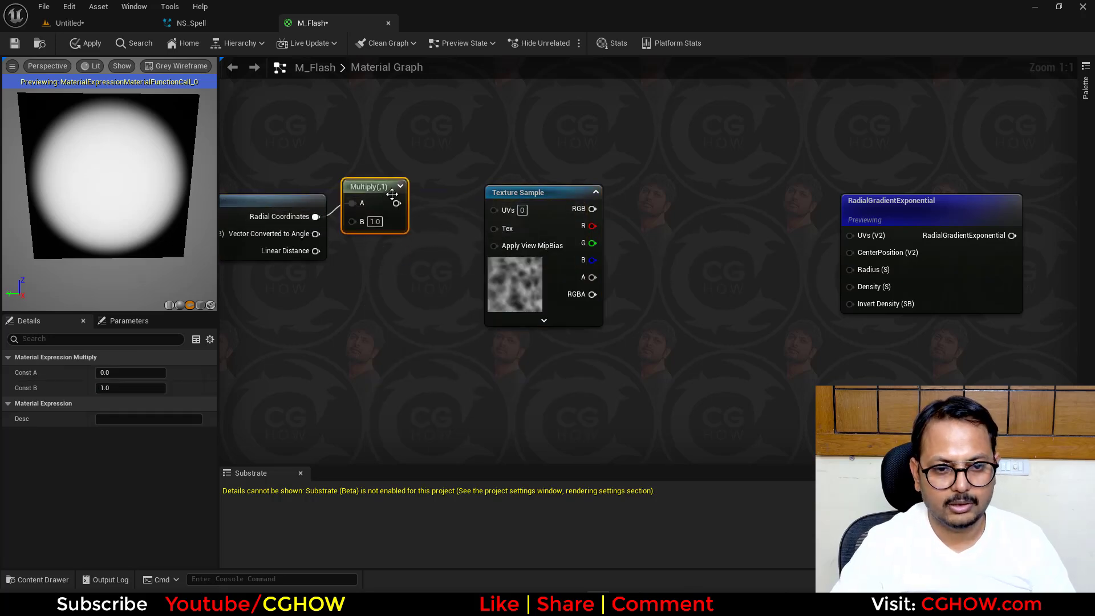
drag(392, 194, 495, 210)
drag(538, 274, 485, 301)
key(space)
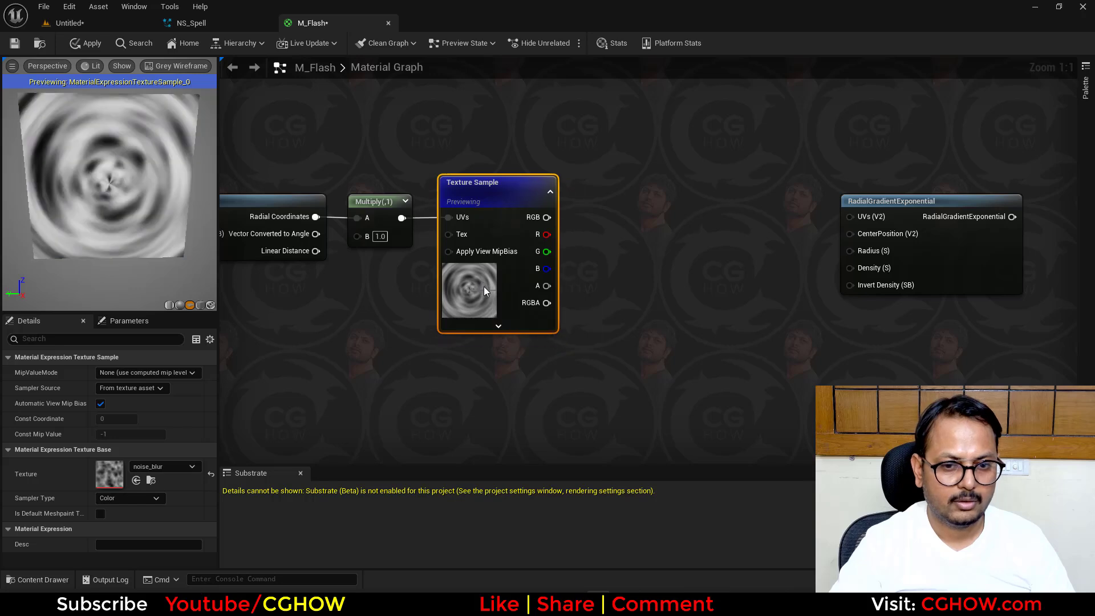
- Set the Texture Sample's MipValueMode to MipLevel (absolute)
scroll(156, 190, up, 5)
drag(156, 191, 142, 184)
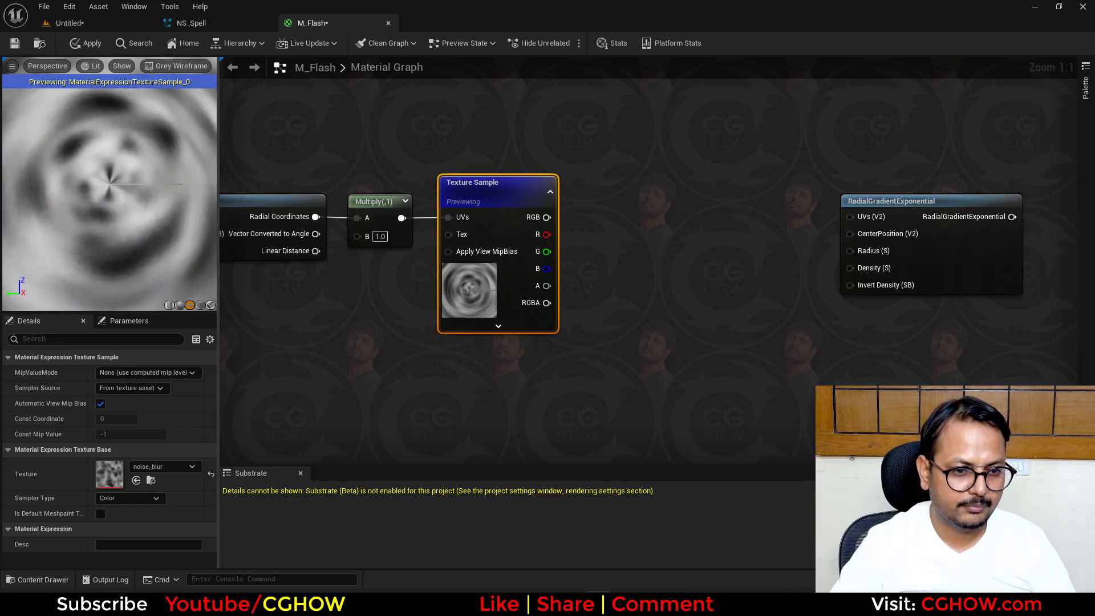
click(147, 373)
click(143, 395)
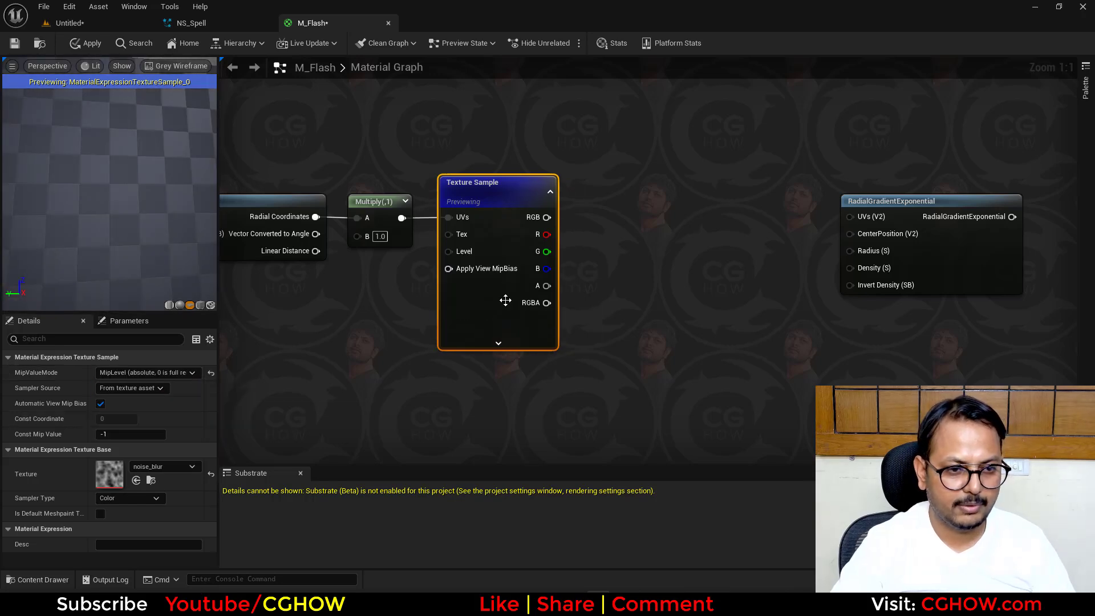
- Add a Constant2Vector with X set to 3 and connect it to the Multiply node's B input
click(382, 280)
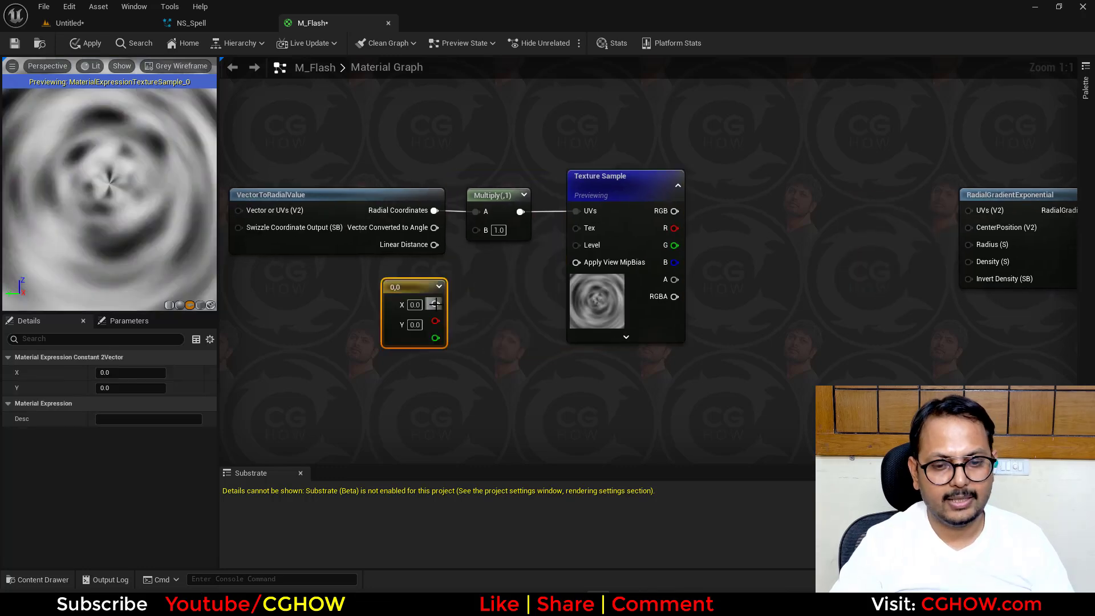
drag(481, 243, 476, 230)
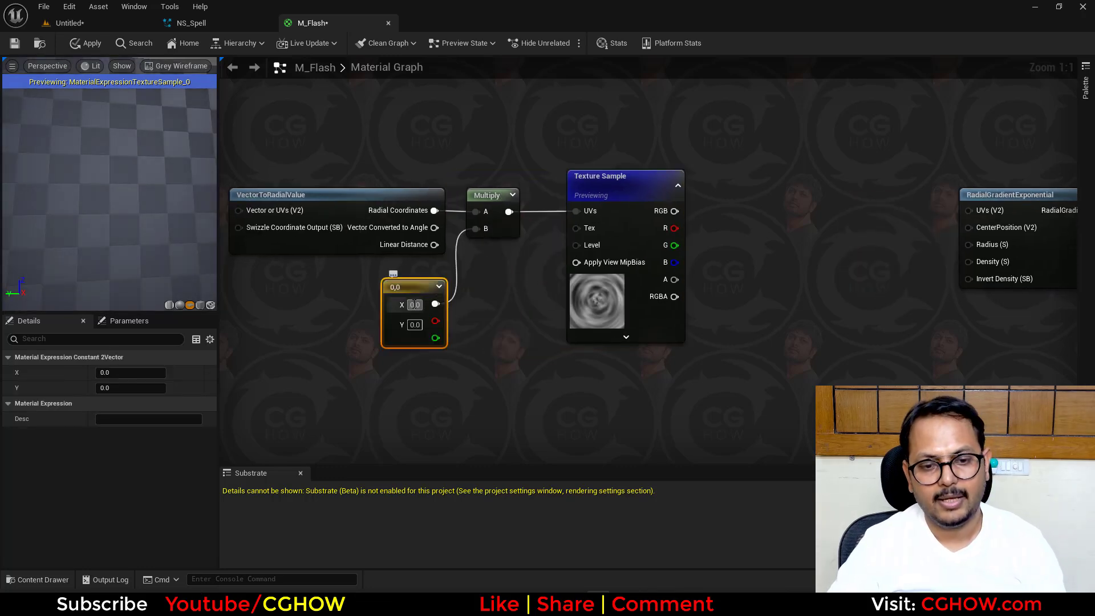
drag(123, 173, 122, 199)
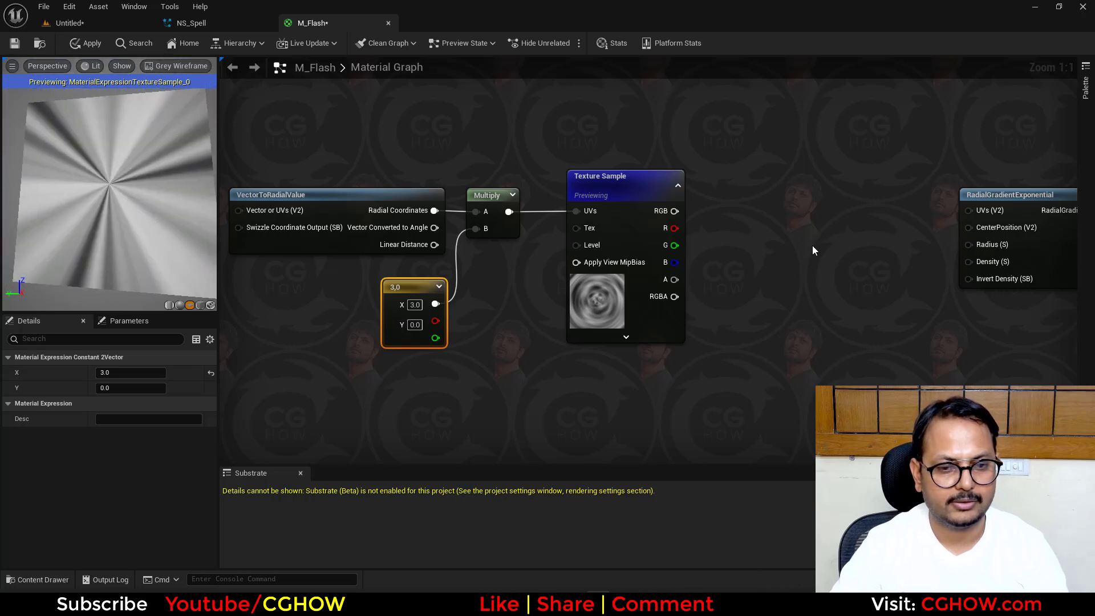
- Move the RadialGradientExponential node closer to the Texture Sample and preview its output
right_drag(812, 247, 562, 272)
drag(807, 272, 726, 248)
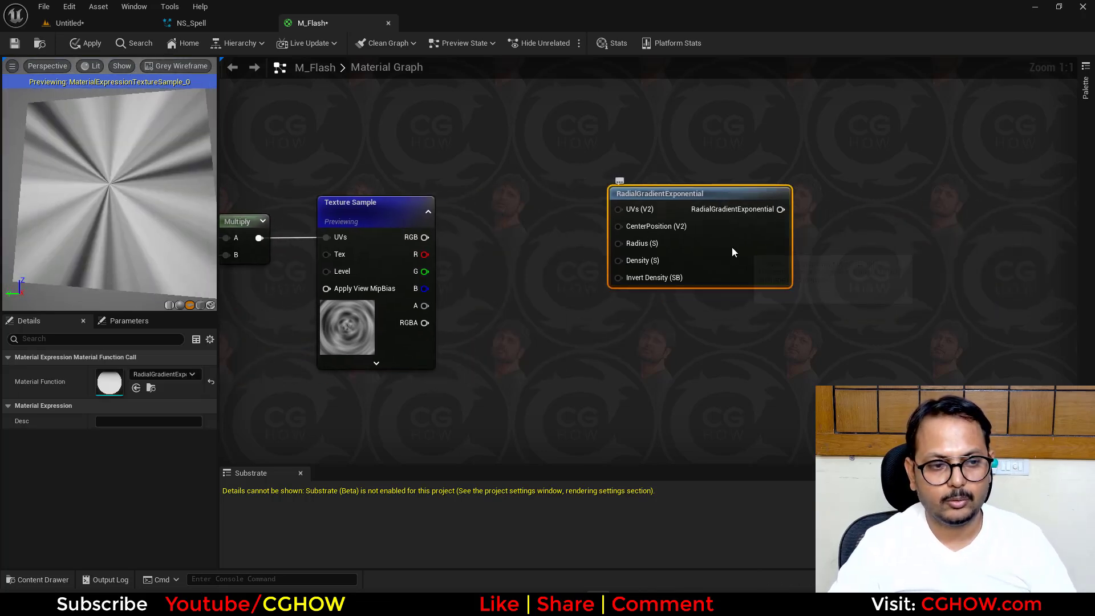
key(space)
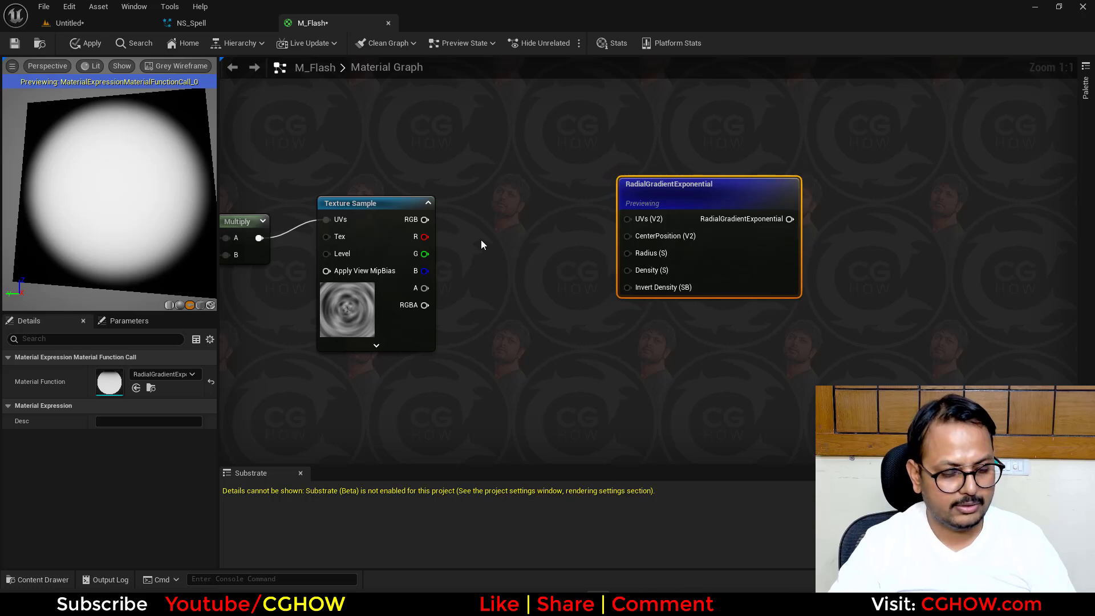
- Add a Lerp with A and B at 0.5, using the texture's R channel as Alpha, and connect it to the gradient's Radius
click(481, 240)
drag(425, 237, 491, 291)
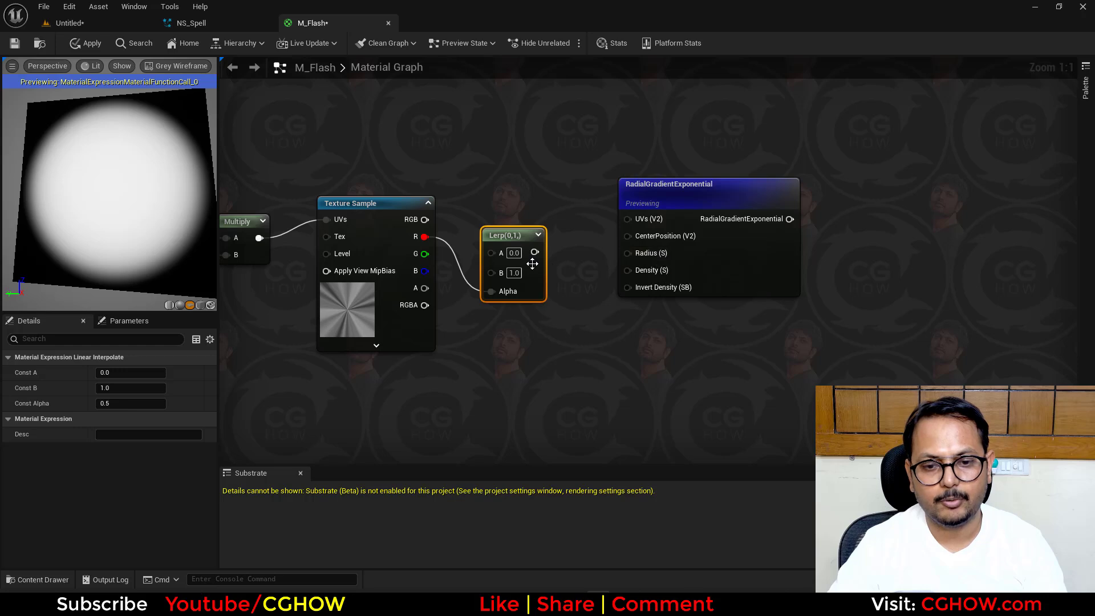
text(0.5)
key(Return)
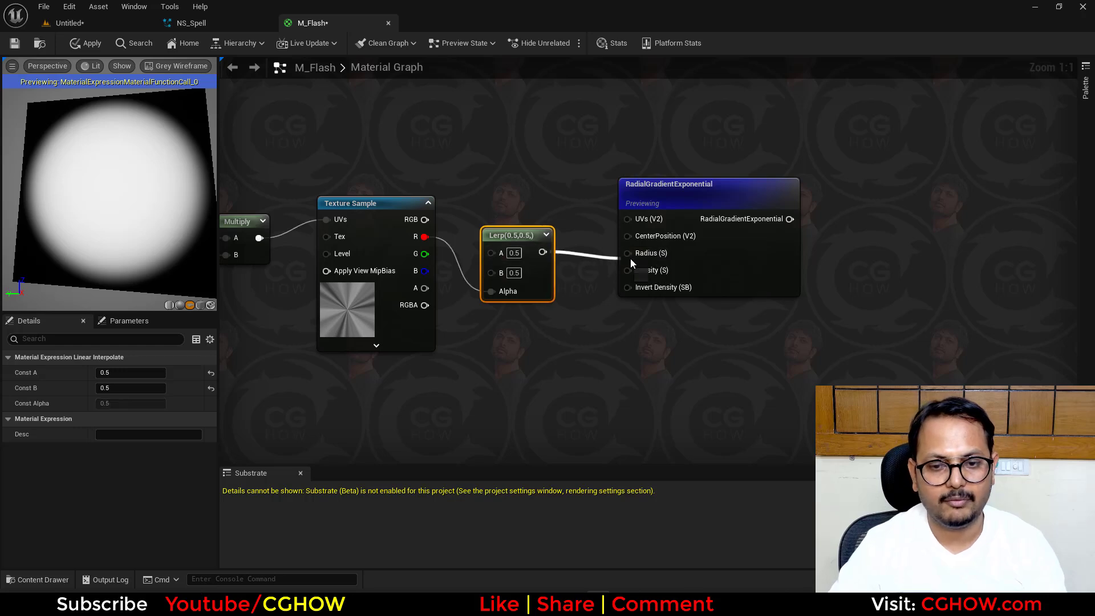
drag(631, 258, 628, 254)
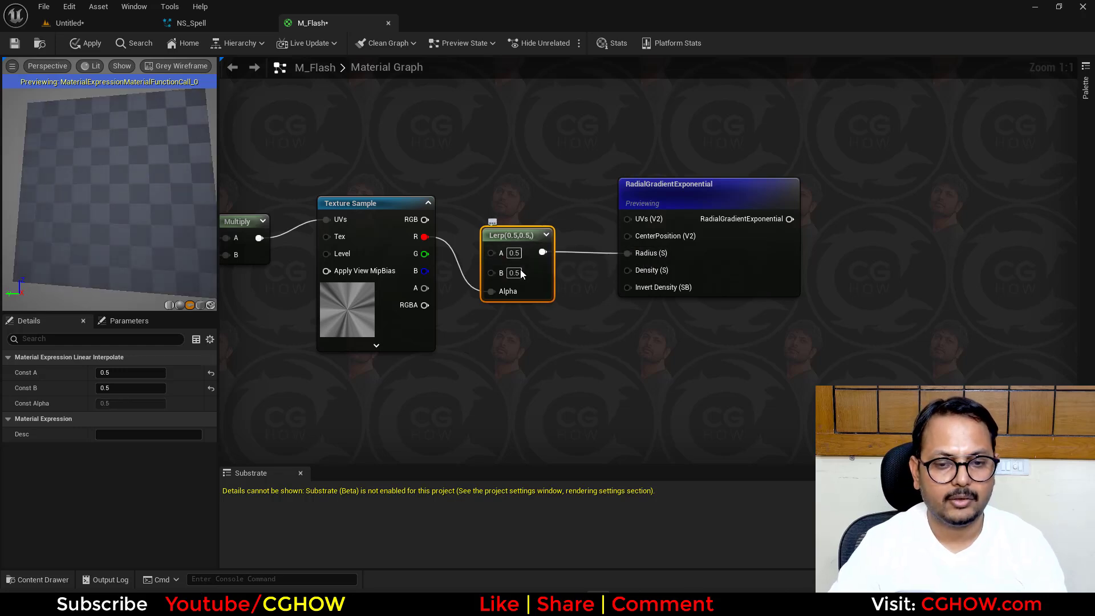
- Set the Lerp node's A to 0 and B to 1
text(0)
key(Return)
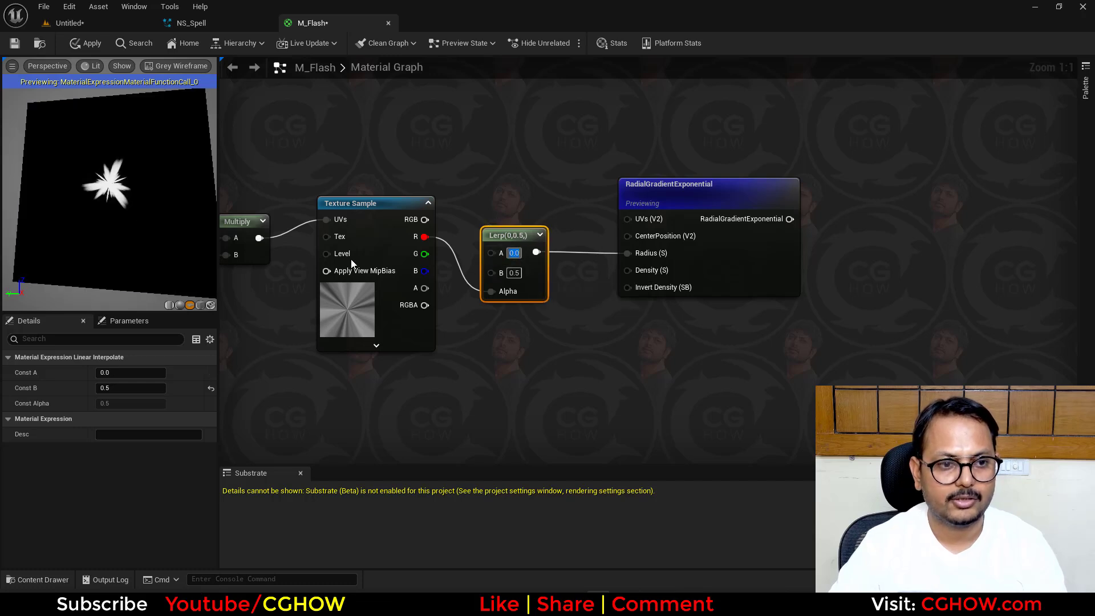
key(Return)
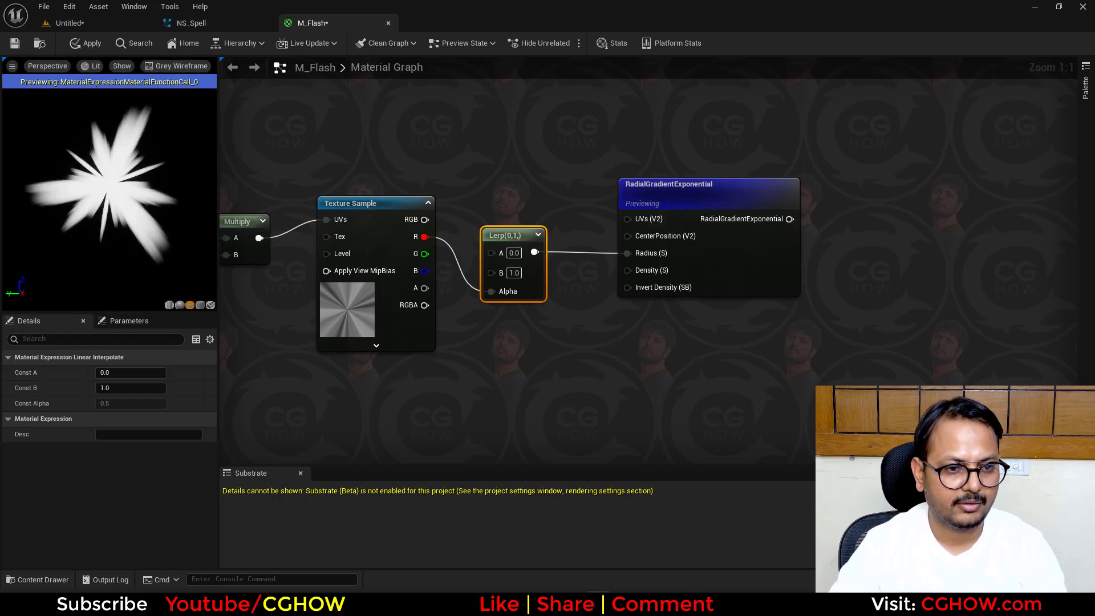
- Try the Constant2Vector's X at 2 and restore it to 3
right_drag(460, 358, 716, 338)
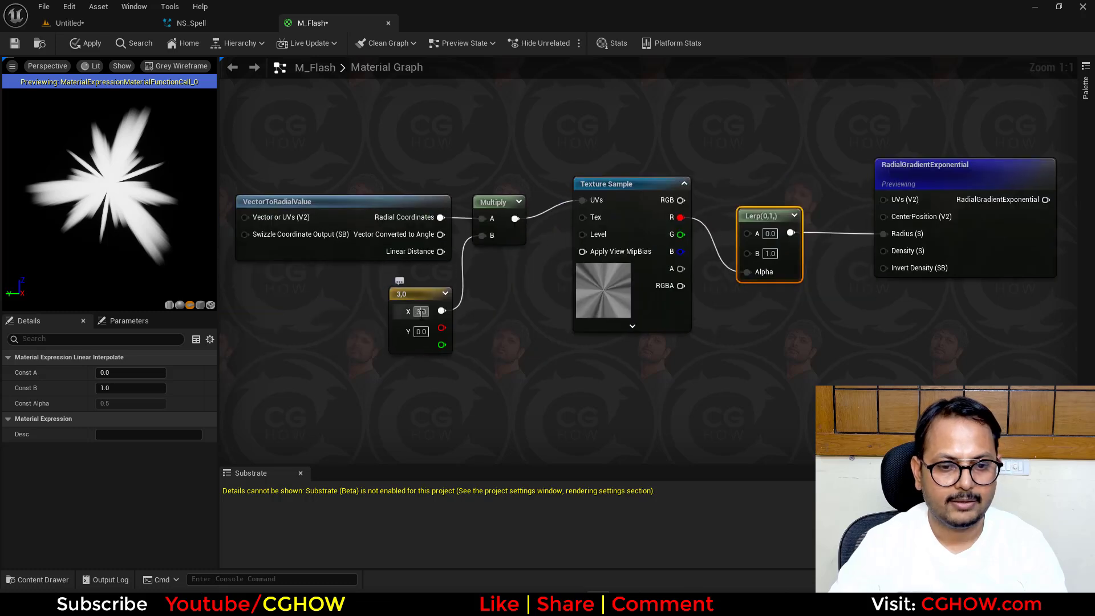
click(421, 311)
text(2)
key(Return)
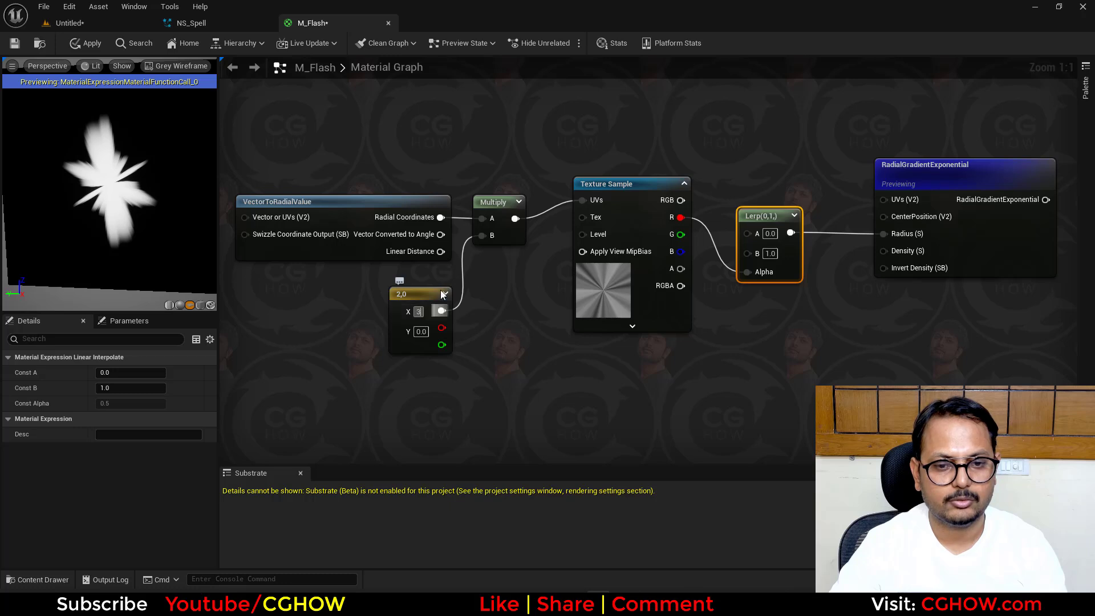
key(Return)
- Insert a Panner with Speed X 0.1 and Speed Y 0.2 between the Multiply node and the Texture Sample's UVs
drag(388, 153, 513, 335)
drag(498, 209, 444, 201)
click(398, 185)
key(p)
click(435, 179)
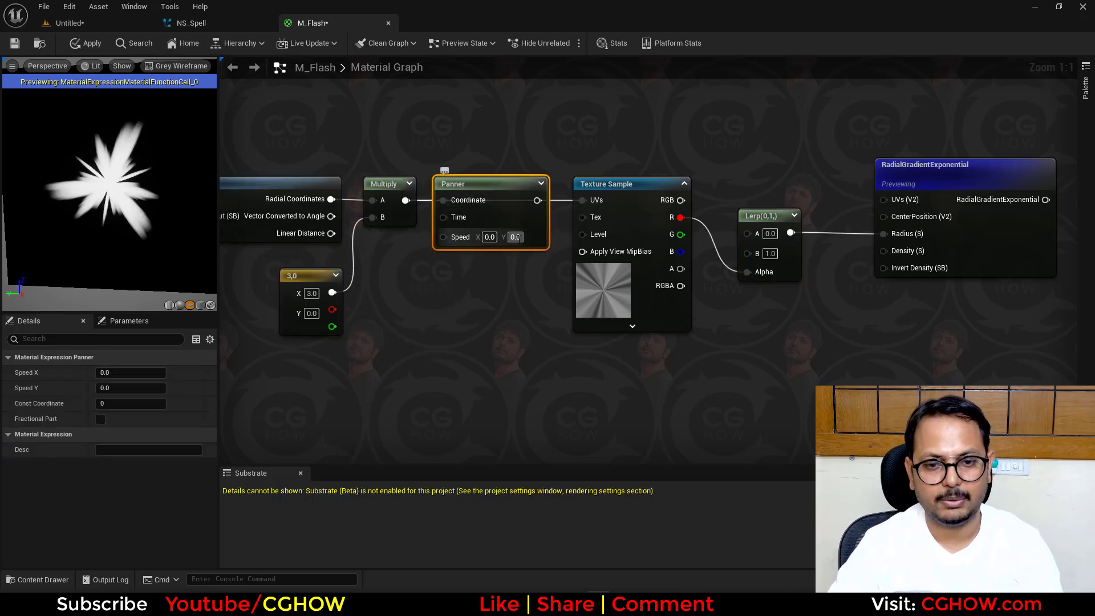
click(516, 237)
text(0.2)
key(Return)
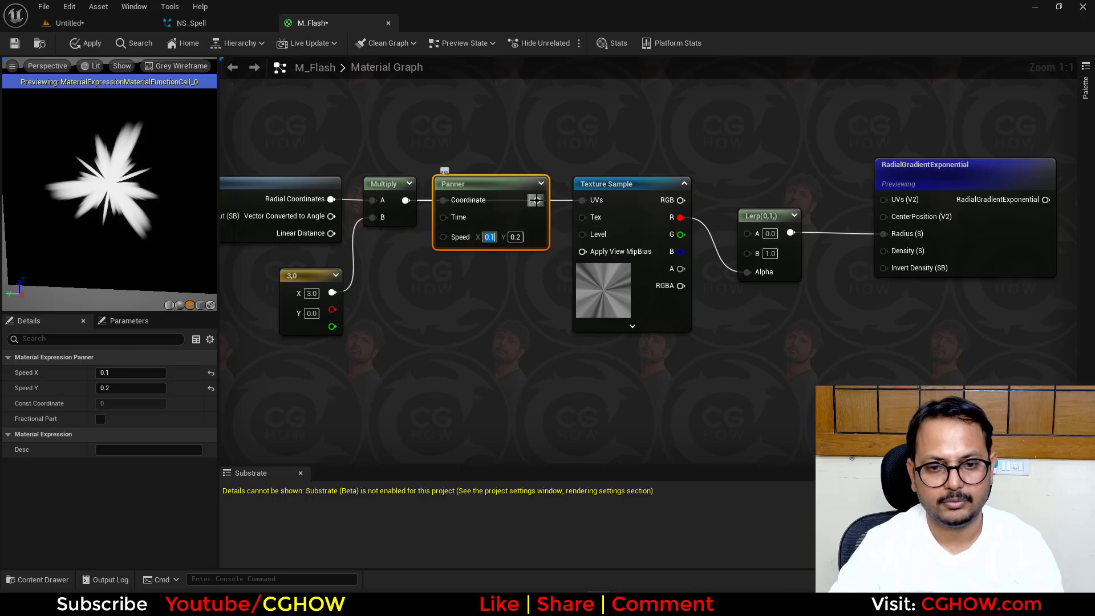
drag(591, 210, 587, 203)
- Slow the Panner by setting Speed Y to 0.05 and Speed X to 0.01
right_drag(851, 289, 499, 305)
scroll(411, 299, down, 2)
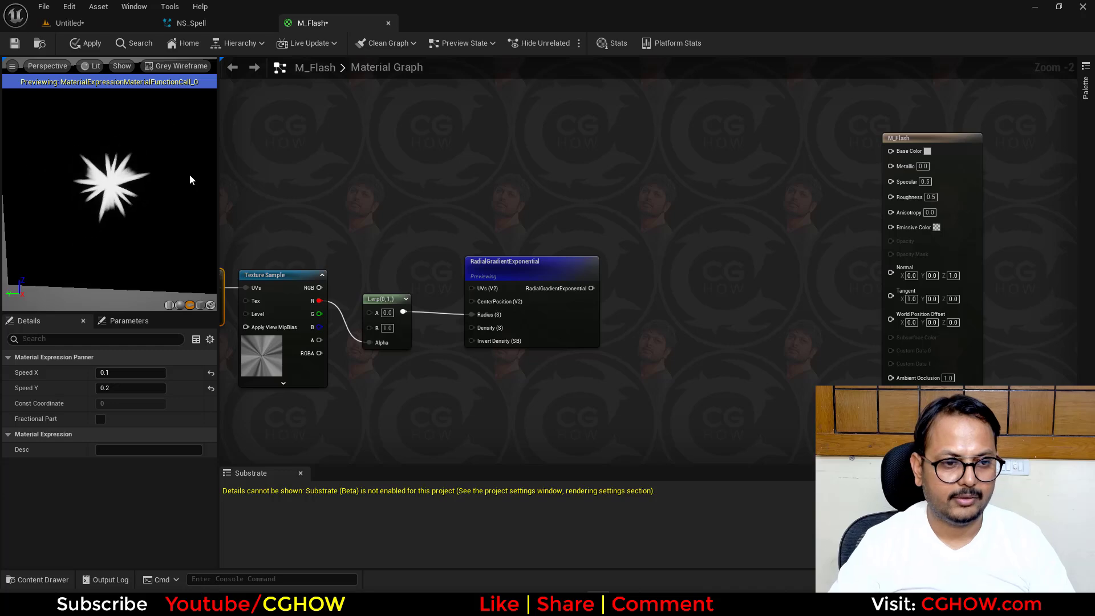
right_drag(286, 287, 454, 271)
scroll(454, 271, up, 2)
click(493, 273)
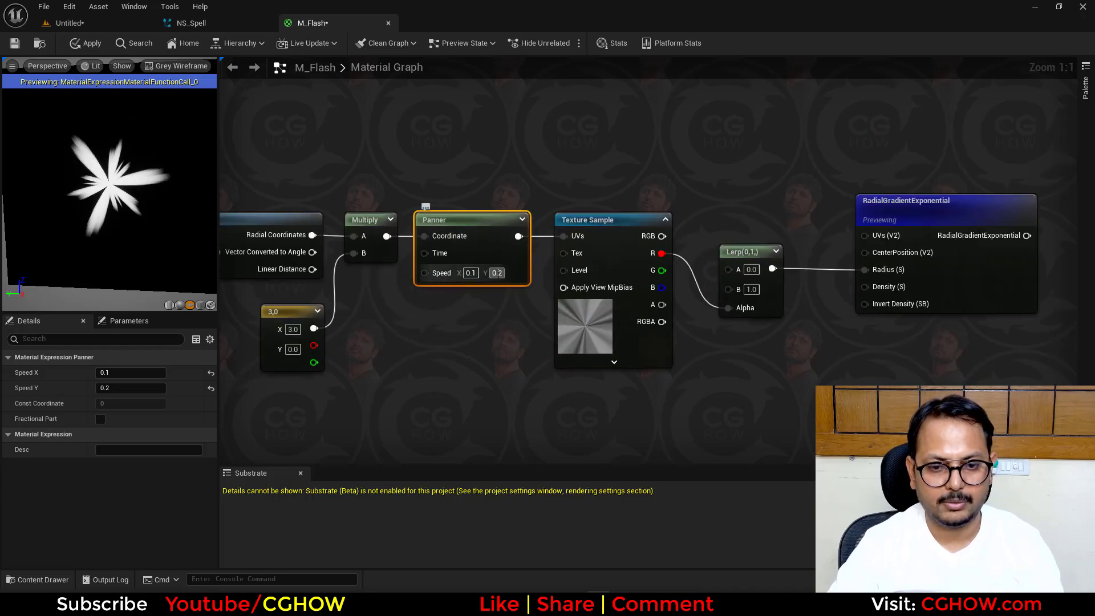
text(.05)
key(Return)
click(471, 273)
text(.01)
- Add a Particle Color node and connect its RGB output to M_Flash's Emissive Color
right_drag(868, 368, 554, 436)
right_drag(796, 217, 721, 218)
scroll(569, 213, down, 2)
right_click(546, 157)
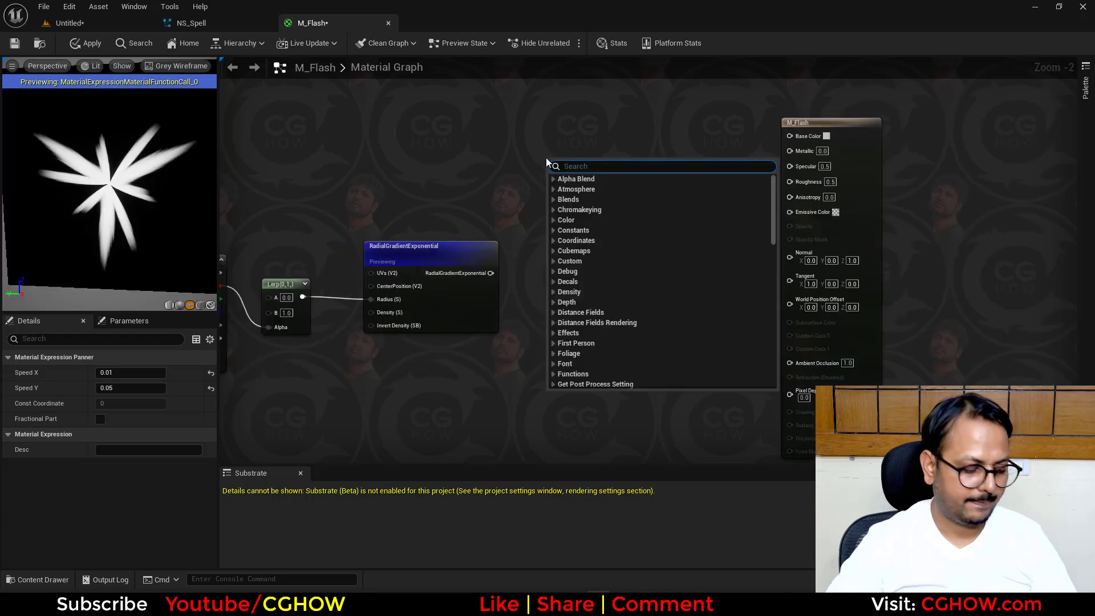
text(particle)
key(Return)
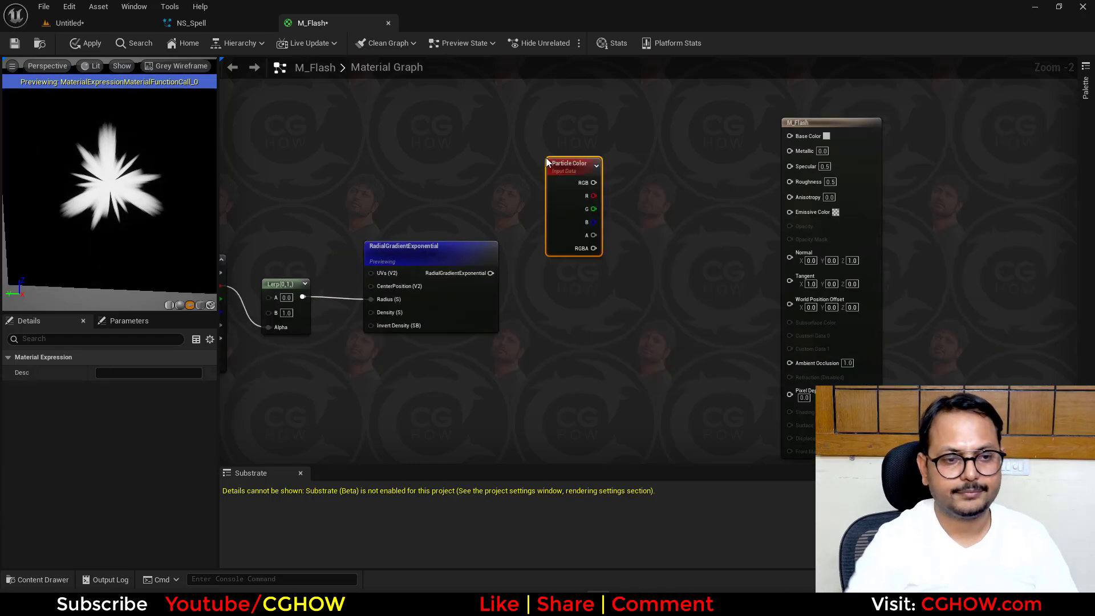
drag(594, 183, 791, 211)
- Set the M_Flash material to Additive blend mode and Unlit shading, and make it Two Sided
click(817, 177)
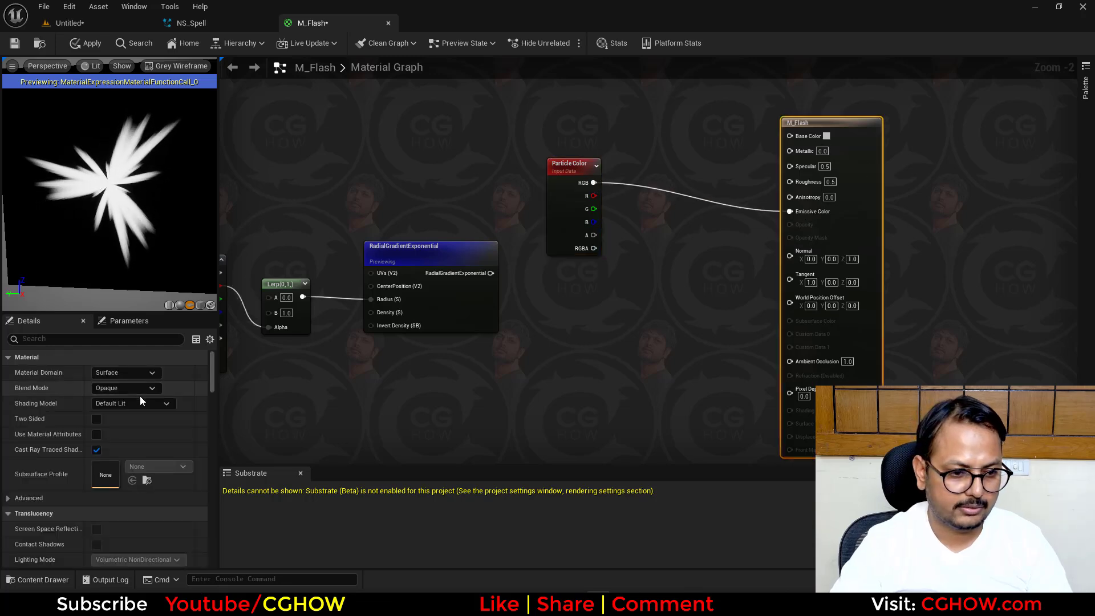
click(129, 387)
click(118, 436)
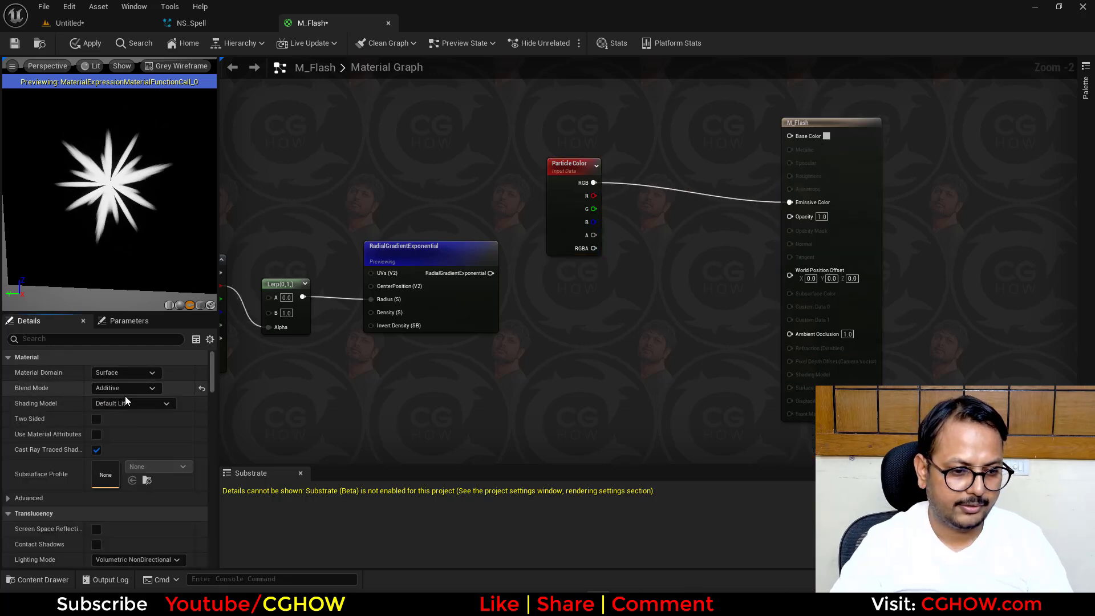
click(119, 404)
click(98, 416)
click(97, 418)
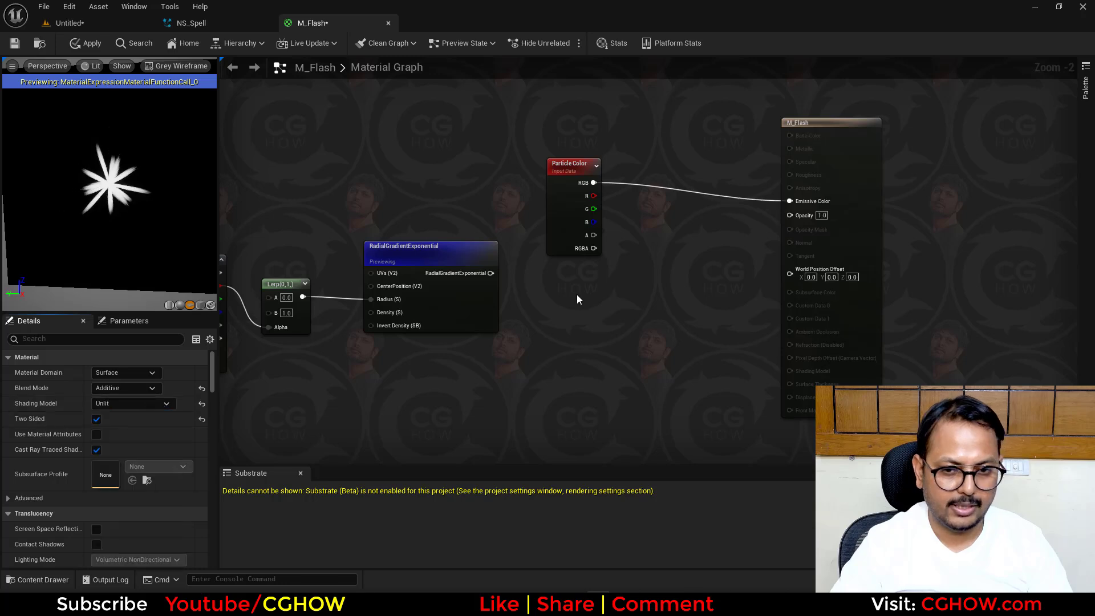
- Multiply the Particle Color alpha by the RadialGradientExponential output, connect the result to M_Flash's Opacity, and stop previewing the gradient node
click(641, 239)
drag(492, 273, 651, 273)
drag(649, 258, 816, 216)
right_click(404, 253)
click(413, 362)
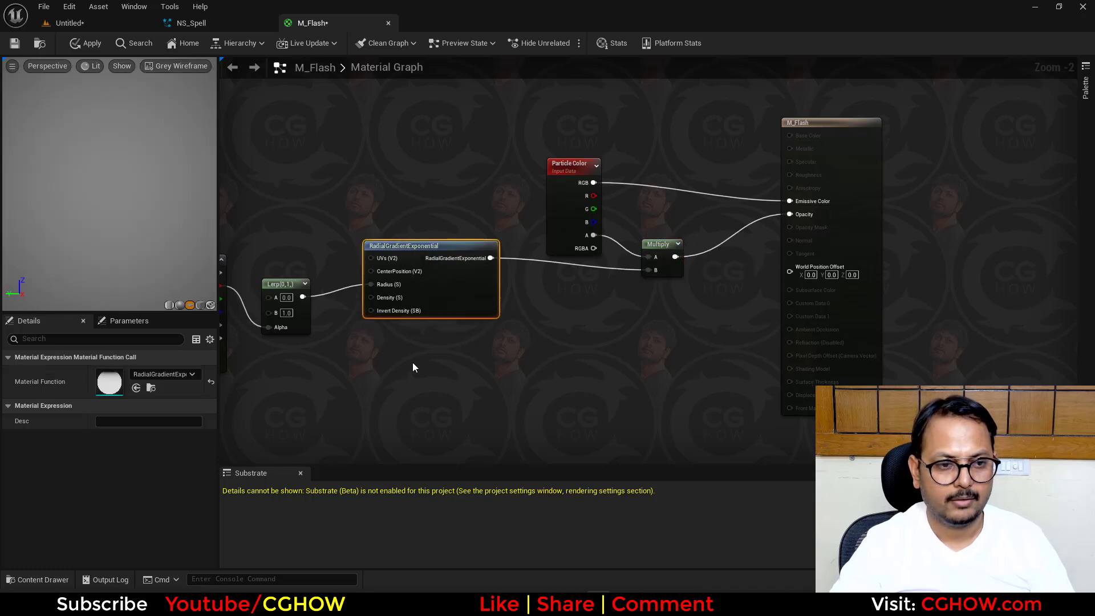
- Add a constant of 1.0 and connect it to the RadialGradientExponential node's Density input
right_drag(413, 362, 556, 353)
scroll(556, 352, down, 2)
right_drag(444, 370, 506, 353)
scroll(512, 286, up, 1)
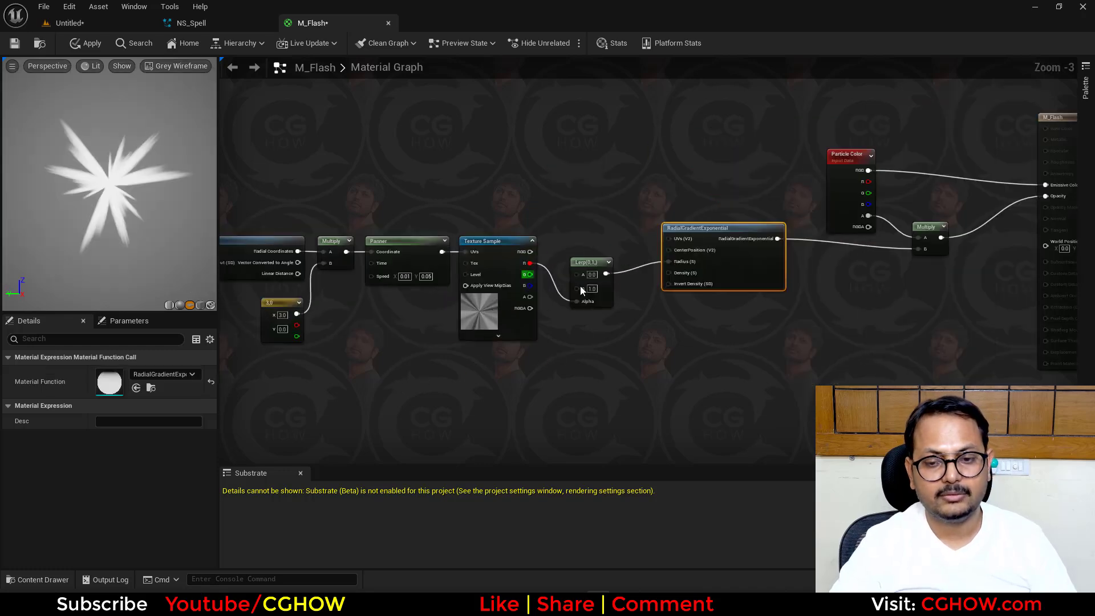
scroll(707, 306, up, 2)
right_drag(713, 303, 609, 340)
scroll(609, 340, up, 1)
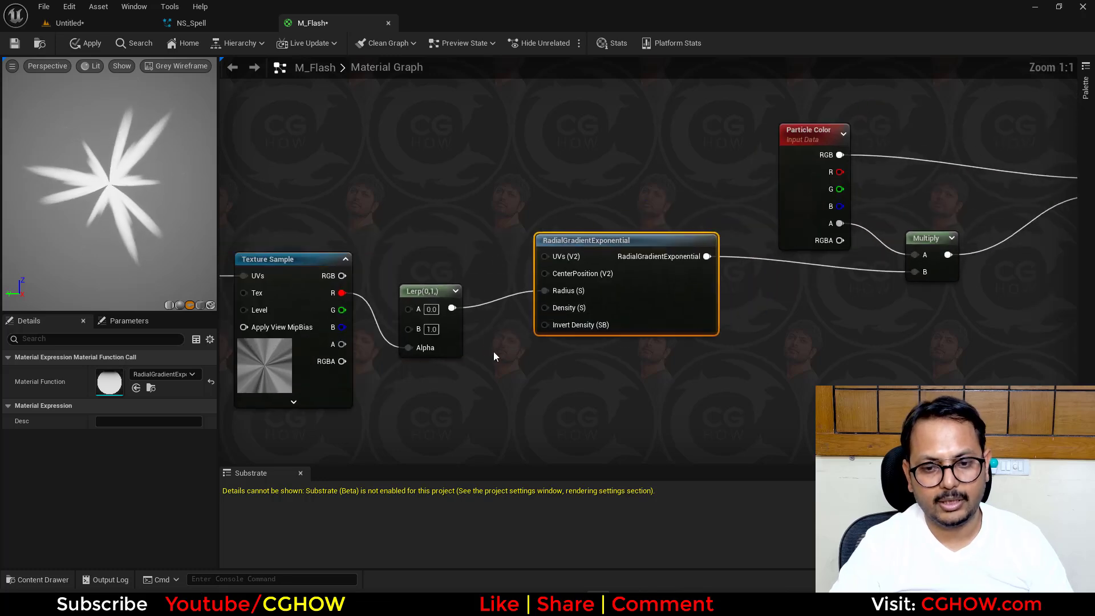
click(494, 351)
drag(560, 375, 551, 311)
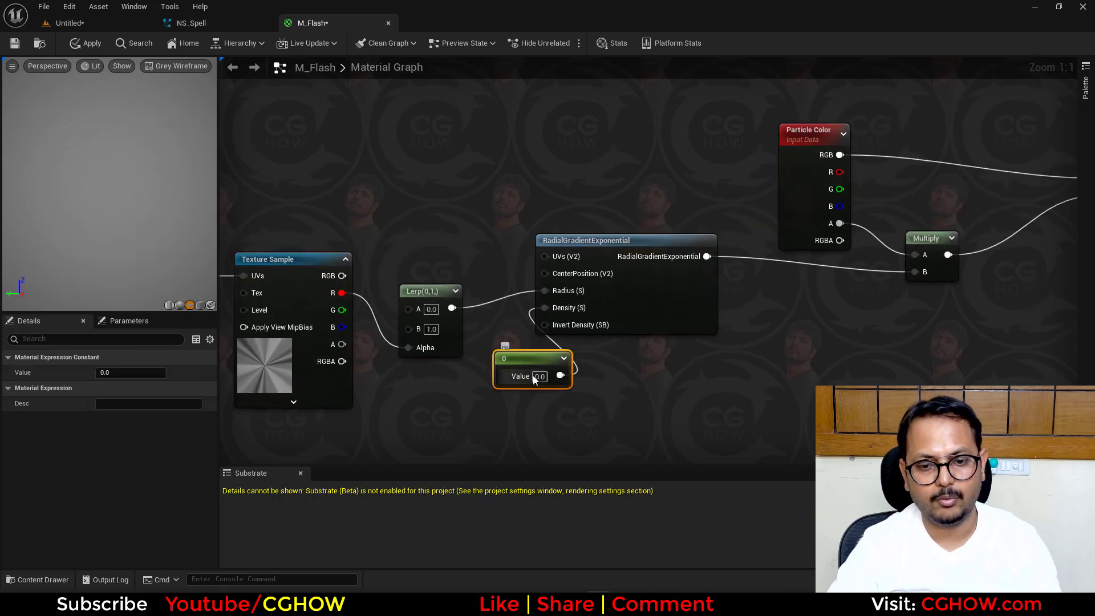
drag(514, 376, 491, 387)
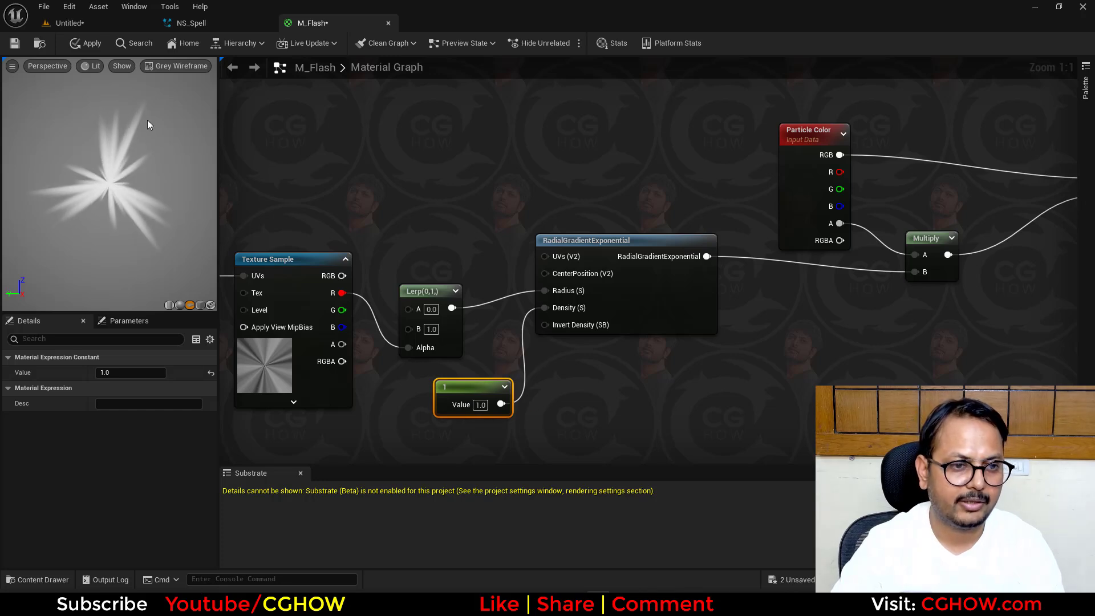
- Review the M_Flash node network, apply the material, and locate its asset in the Content Browser
right_drag(759, 307, 601, 307)
scroll(579, 315, down, 1)
right_drag(282, 214, 496, 192)
right_drag(341, 302, 436, 308)
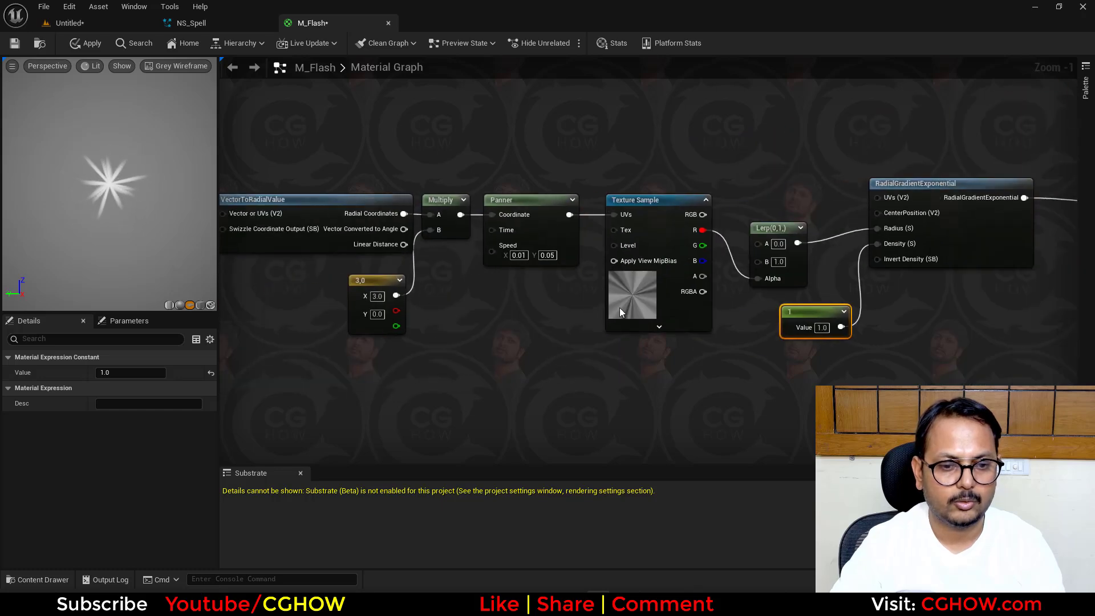
right_drag(613, 172, 364, 198)
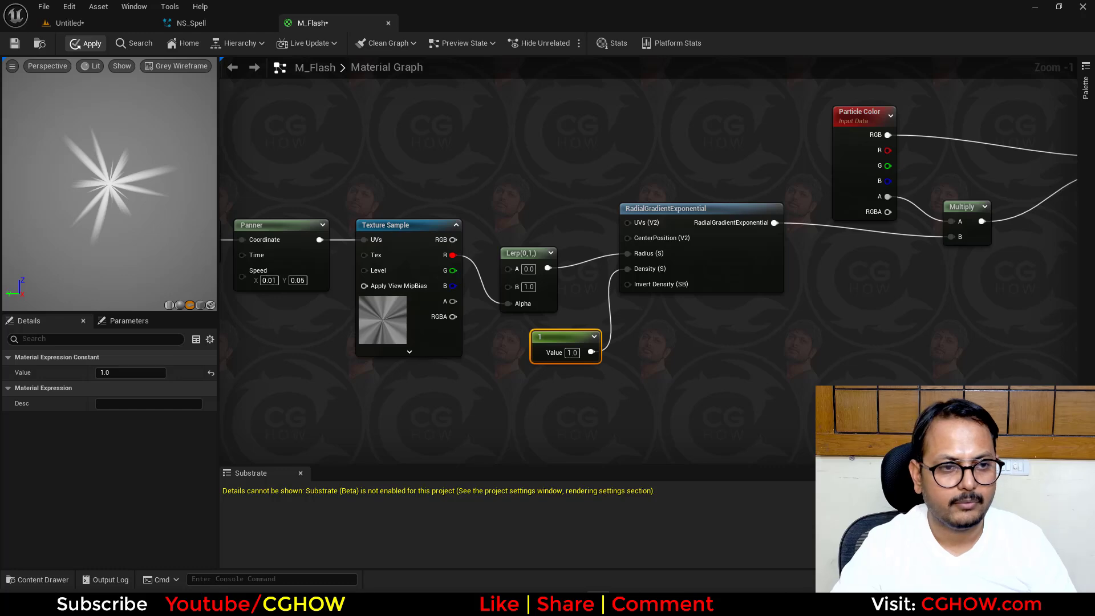
click(40, 43)
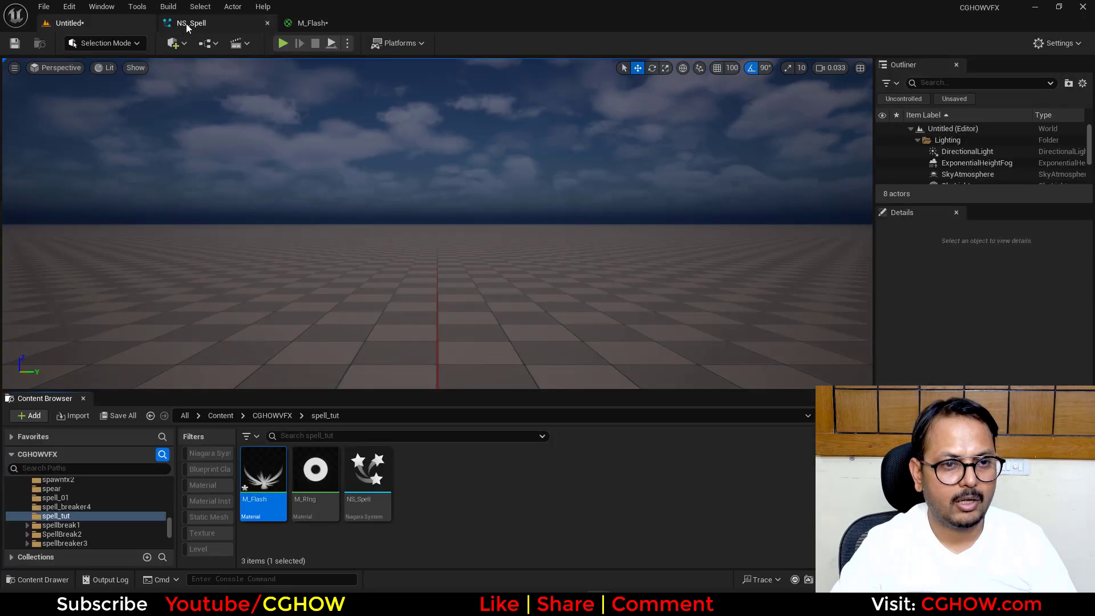
- Duplicate the Ring001 emitter in NS_Spell and rename the copy flash
click(187, 23)
right_drag(297, 127, 138, 137)
click(116, 142)
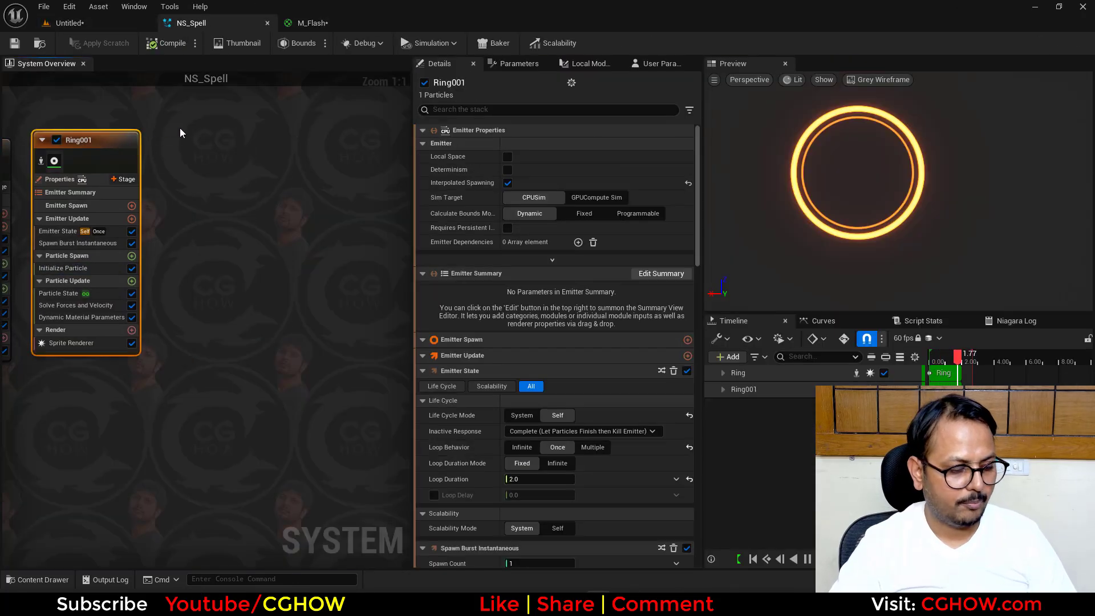
click(180, 128)
key(ctrl+v)
double_click(225, 133)
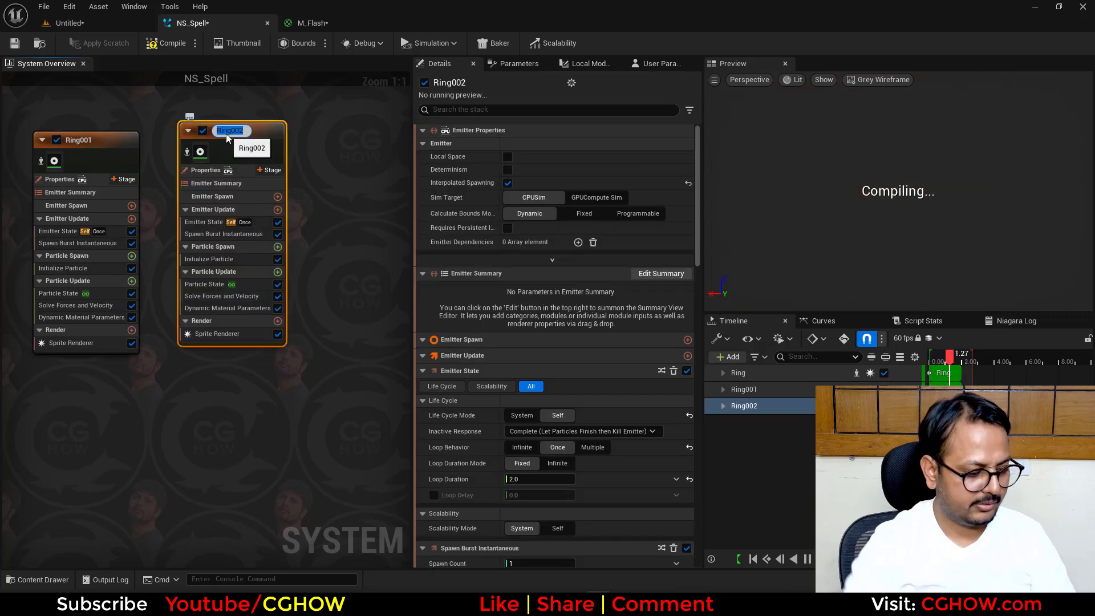
text(fl)
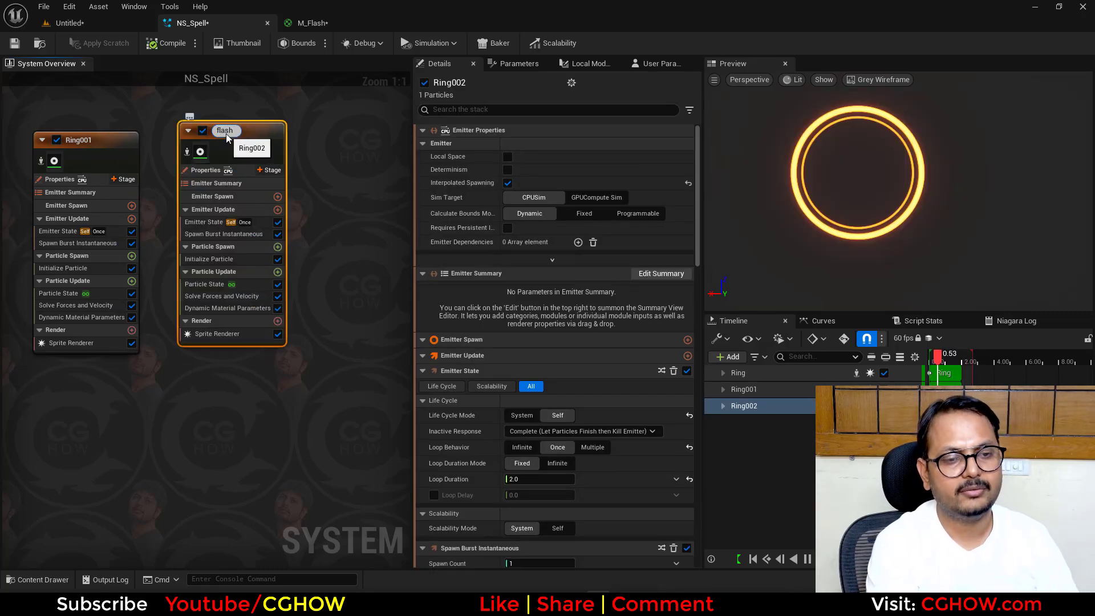
text(ash)
key(Return)
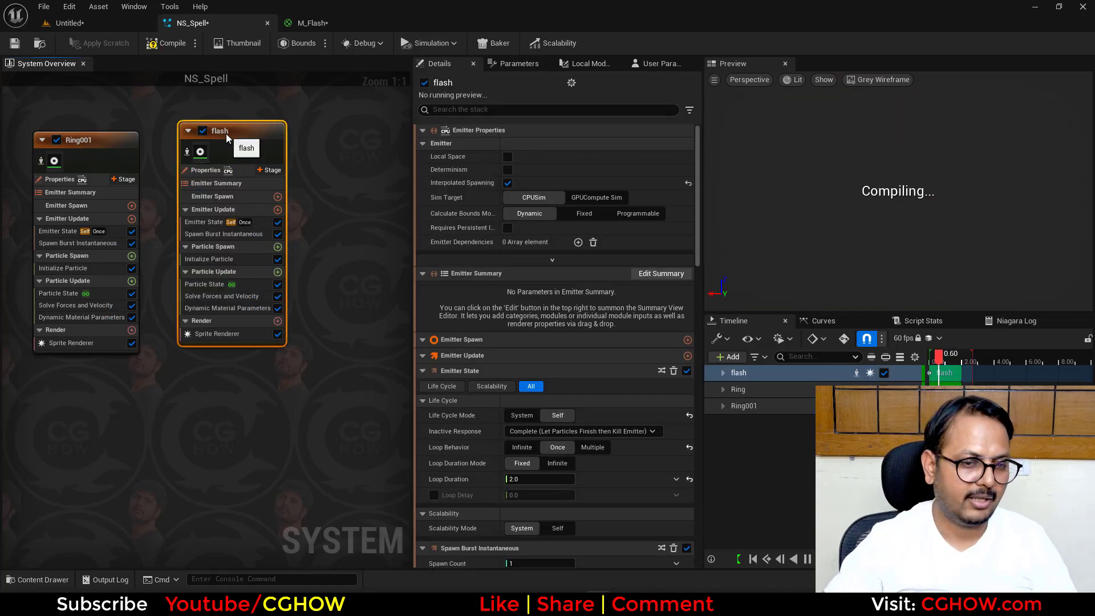
- Assign the M_Flash material to the flash emitter's Sprite Renderer
click(217, 334)
click(545, 176)
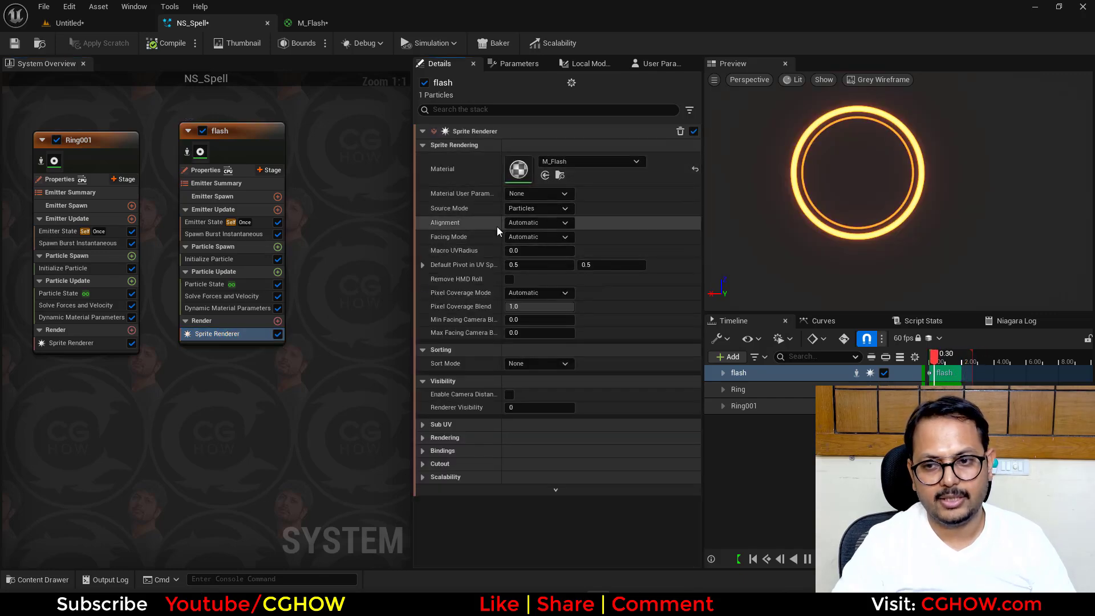
click(307, 21)
click(71, 24)
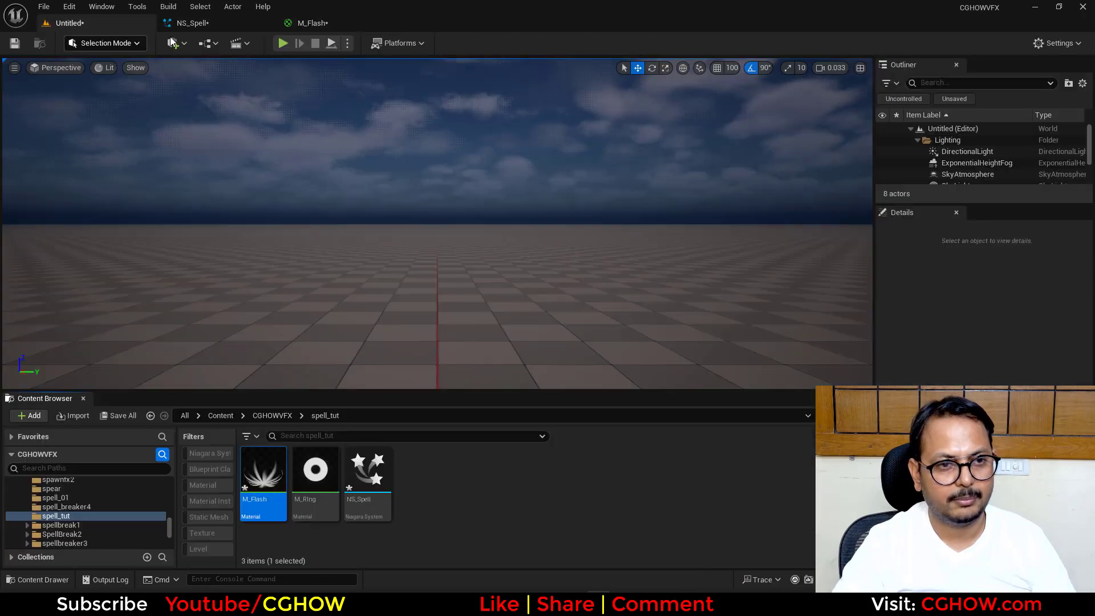
click(217, 26)
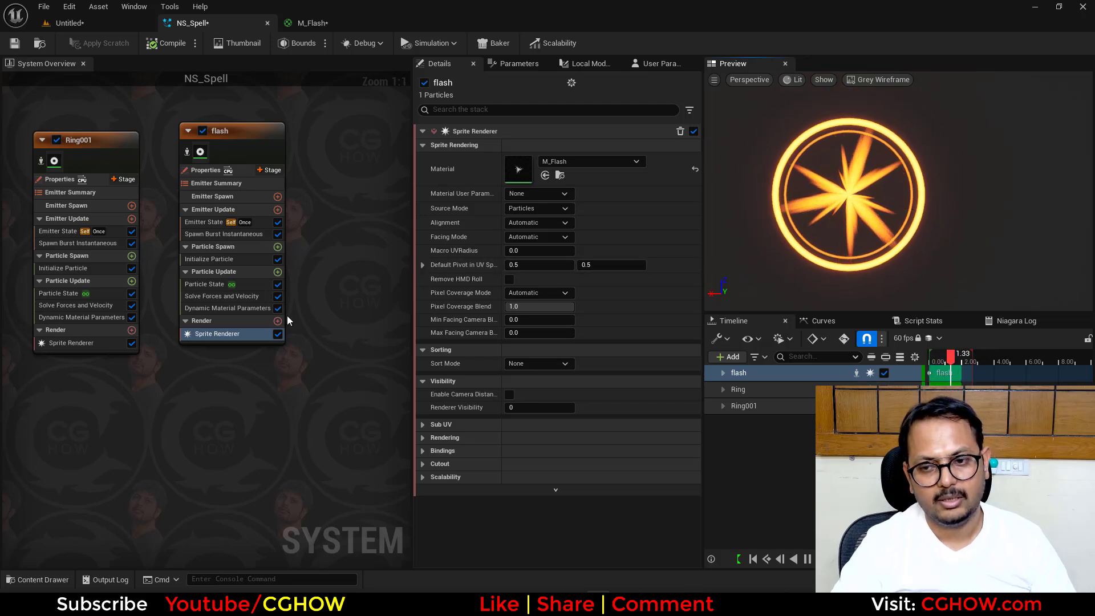
- Lower the flash emitter's particle color brightness by setting its HSV value (V) to 5 in Initialize Particle
click(205, 259)
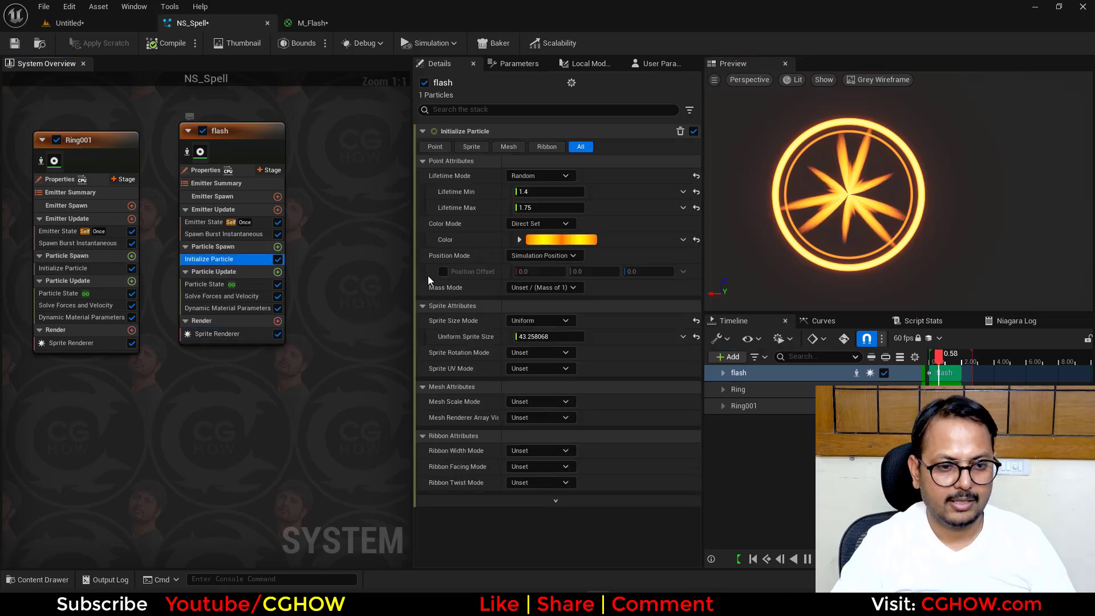
click(519, 240)
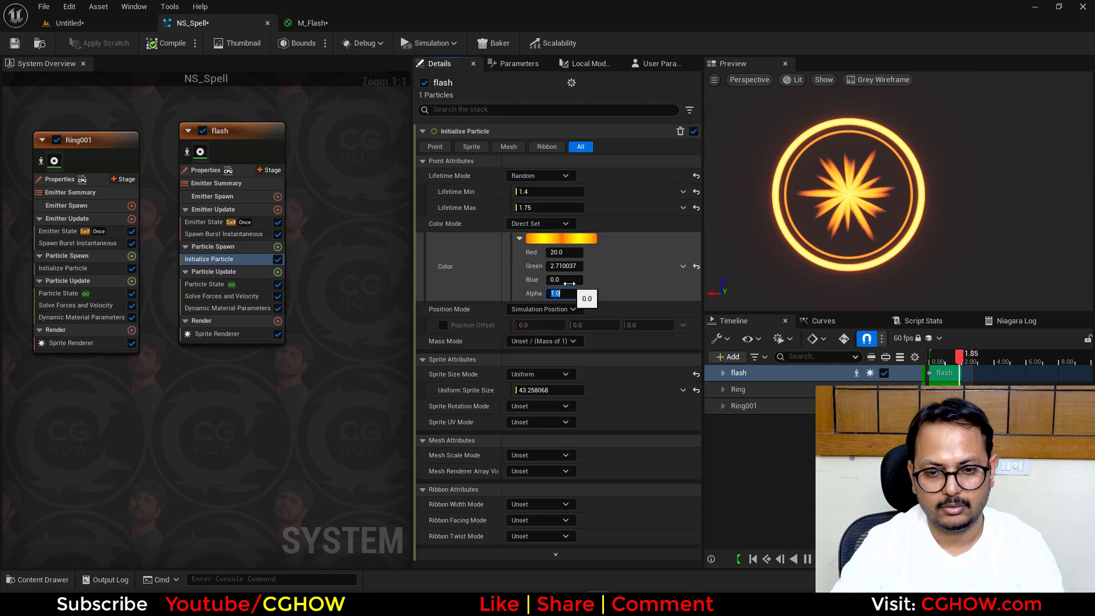
click(561, 239)
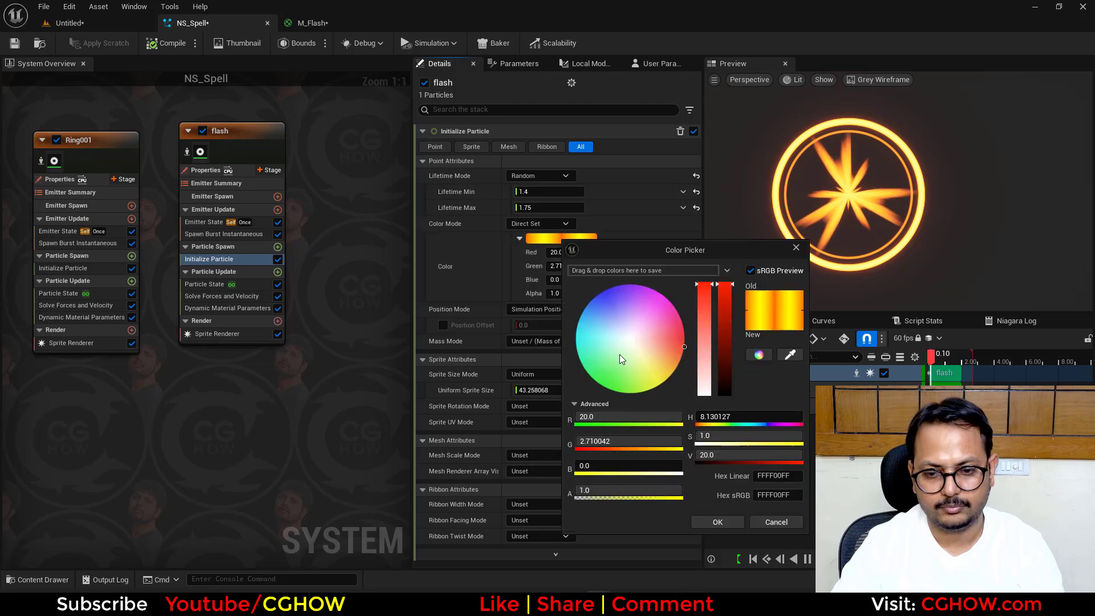
click(721, 457)
text(5)
key(Return)
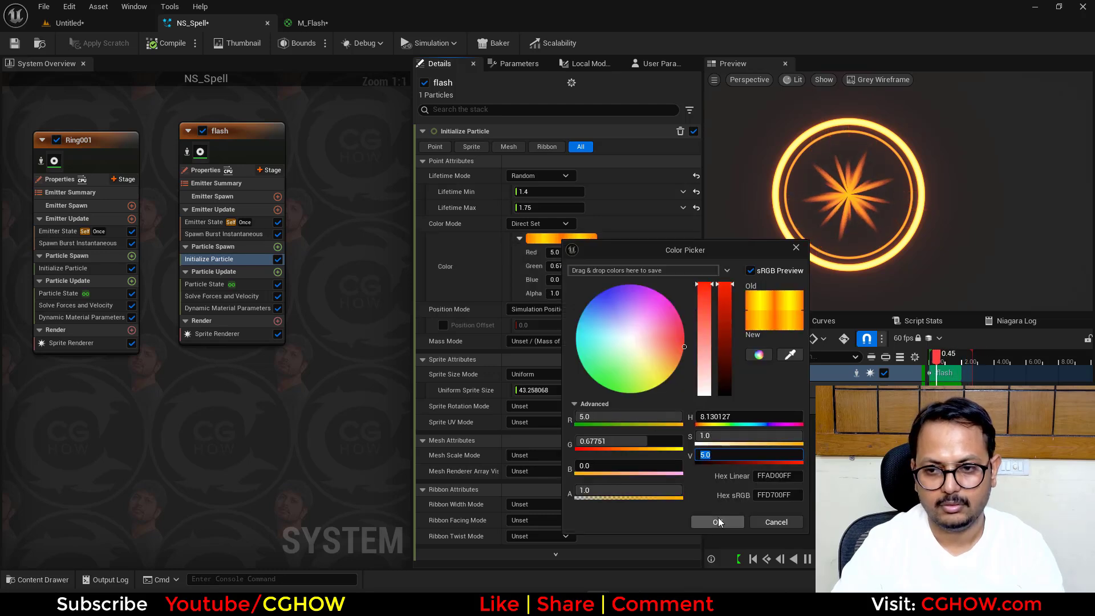
click(714, 522)
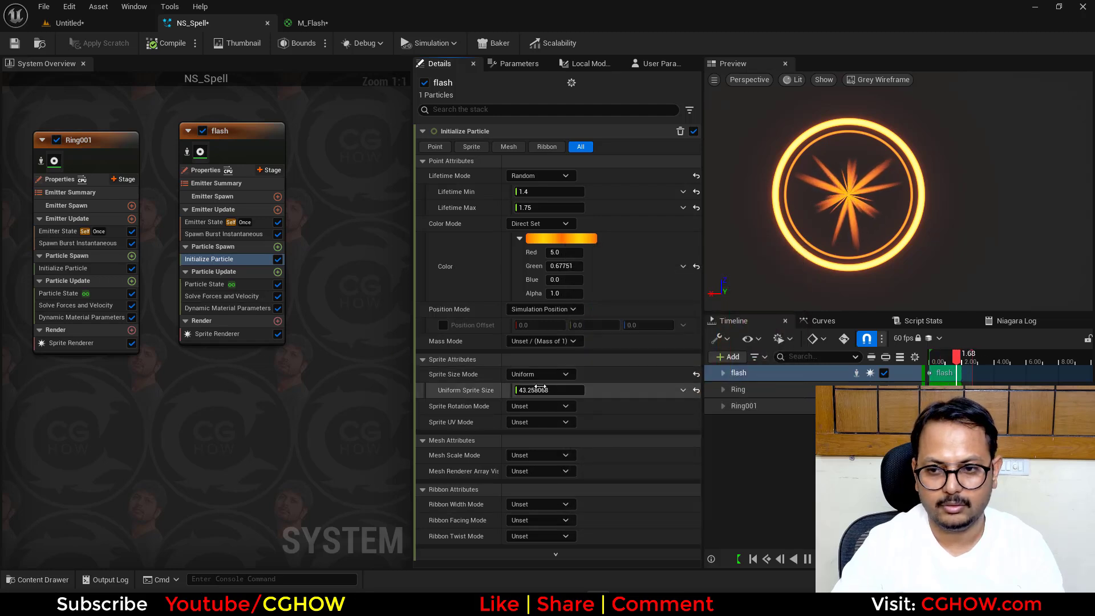
- Duplicate the flash emitter beside the original in the NS_Spell system
right_drag(274, 346, 198, 367)
click(180, 157)
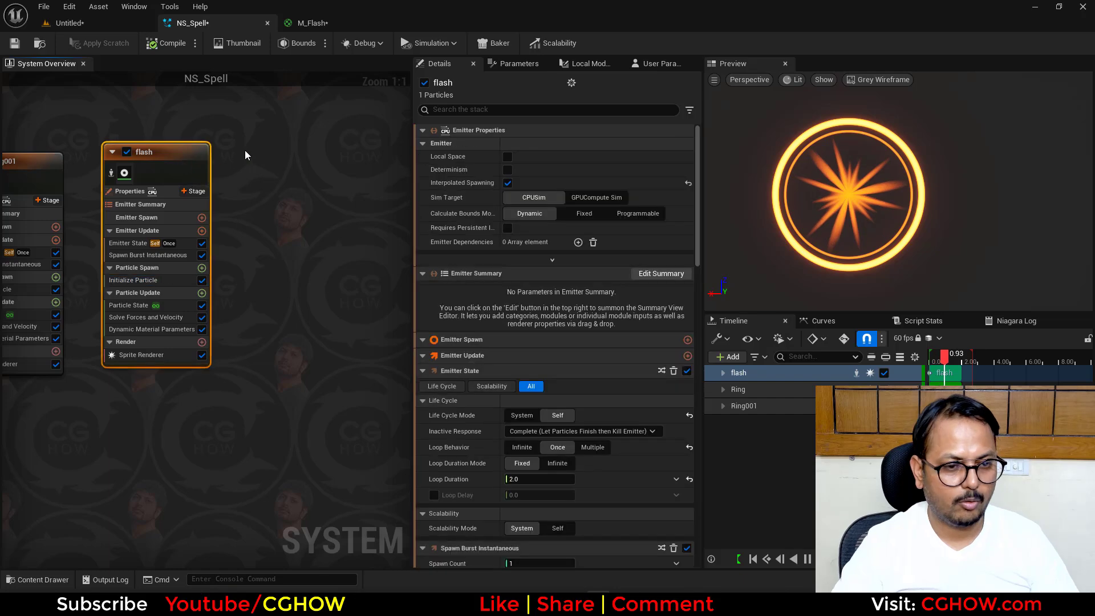
key(ctrl+c)
click(261, 142)
key(ctrl+v)
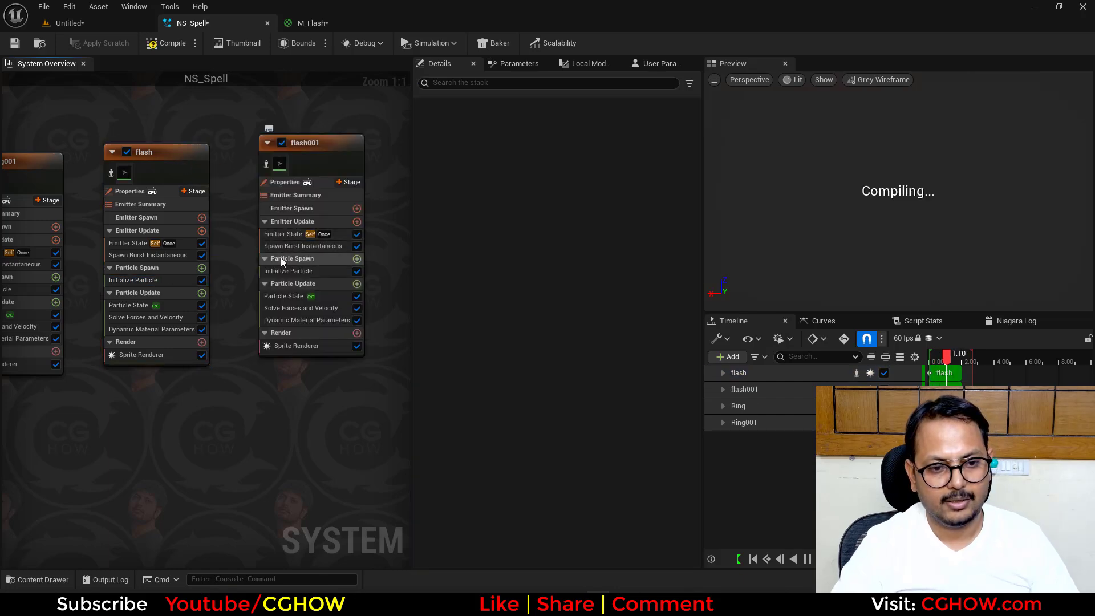
- Set the Spawn Burst Instantaneous count of the duplicated flash emitter to 3
click(279, 234)
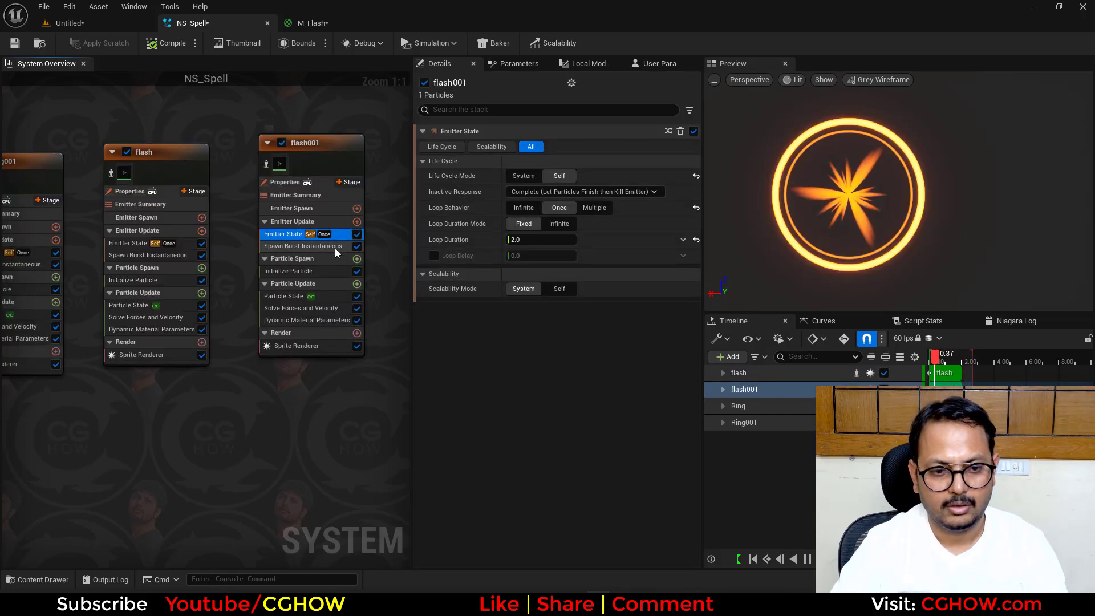
click(335, 249)
click(529, 147)
text(3)
key(Return)
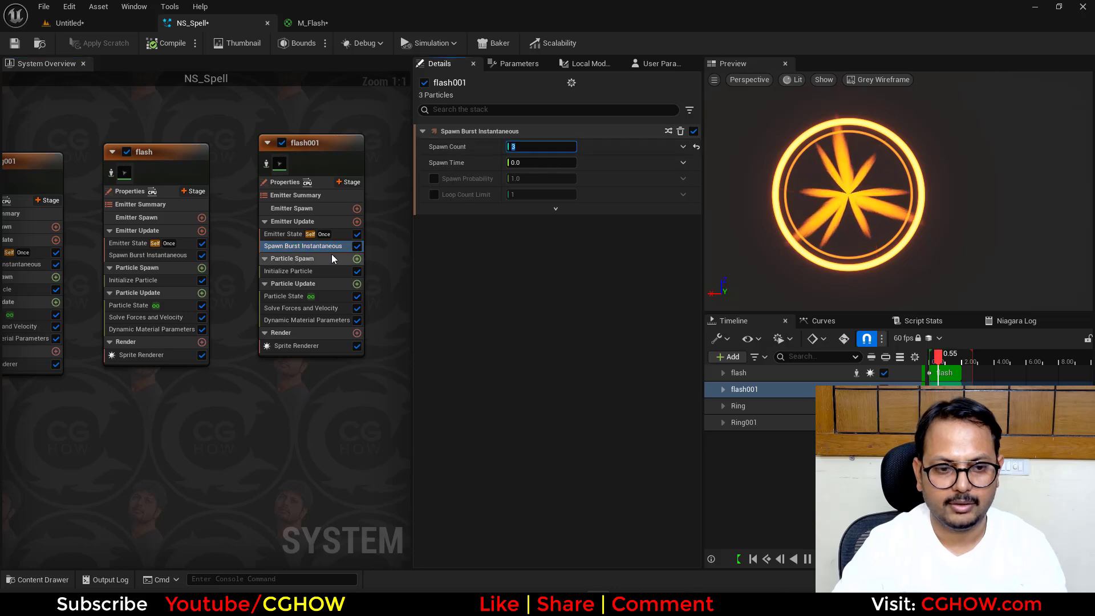
- Switch flash001's Sprite Size Mode to Random Uniform with a minimum of 10 and a maximum of 30
click(291, 271)
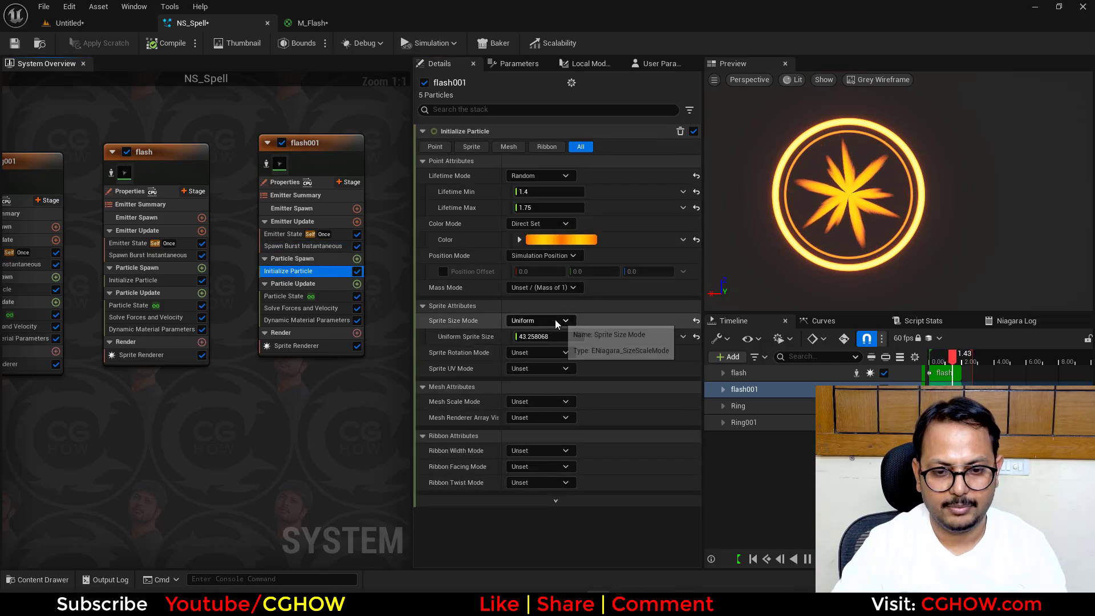
click(557, 321)
click(549, 363)
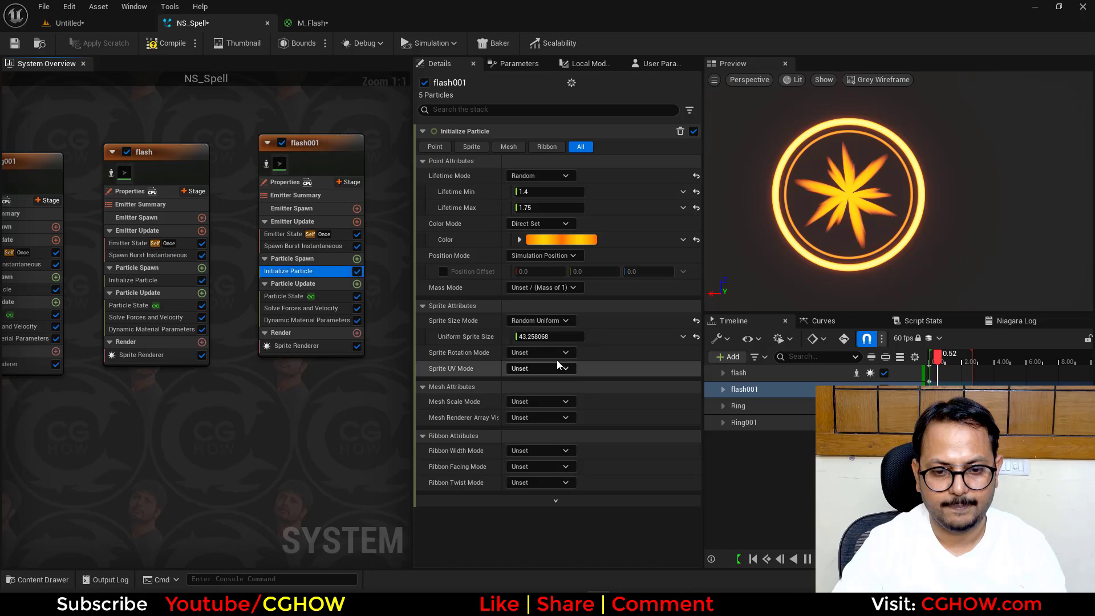
click(542, 353)
text(30)
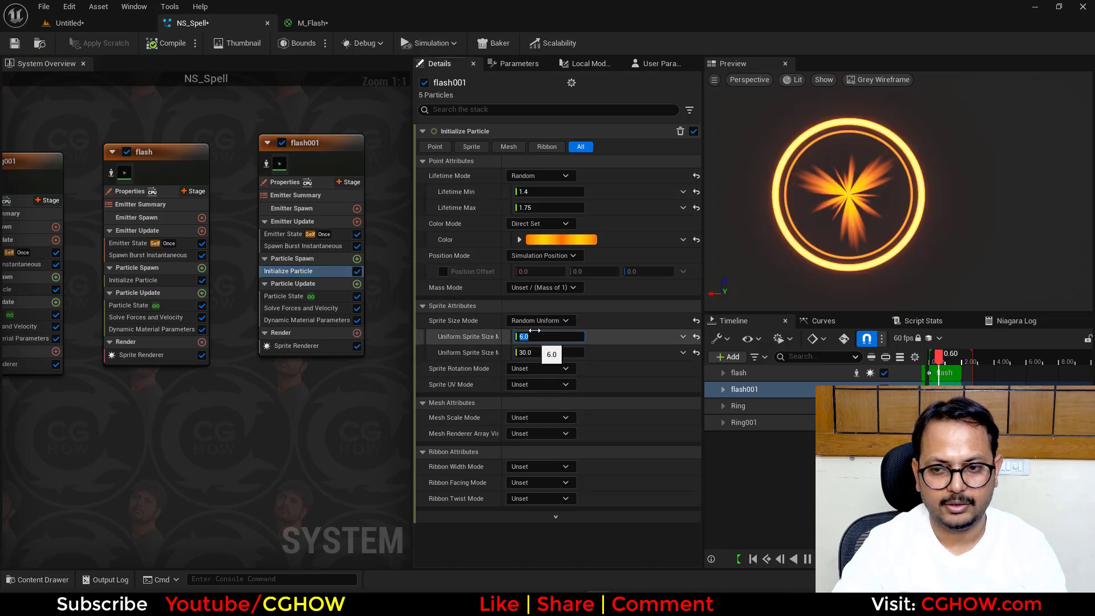
text(10)
key(Return)
- Brighten flash001's particle color by setting its HSV value (V) to 50
click(561, 239)
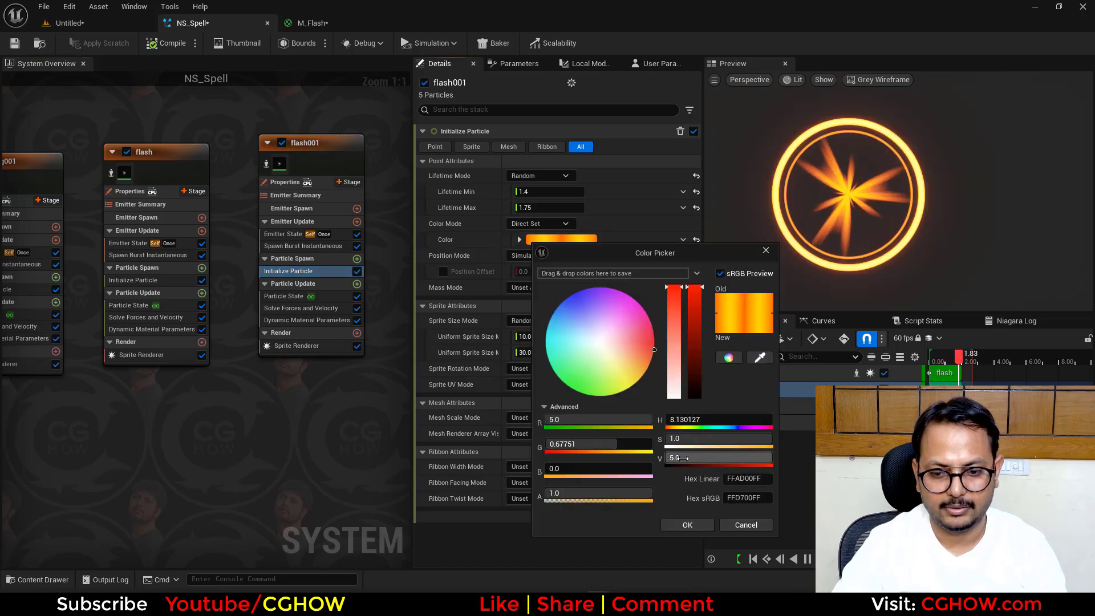
click(678, 458)
text(50)
key(Return)
click(687, 524)
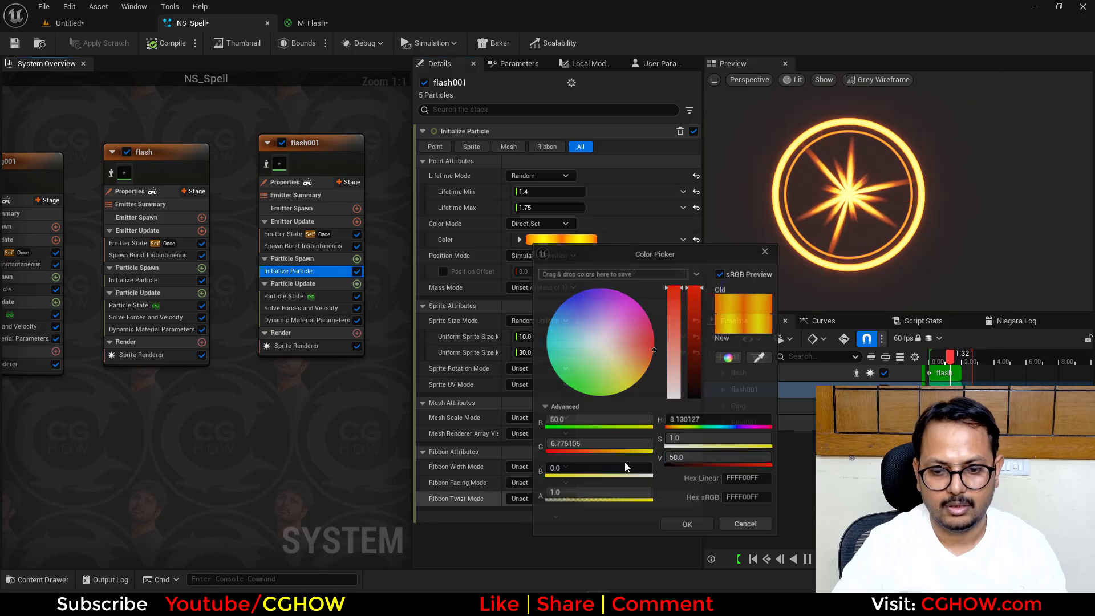
- Set flash001's Sprite Rotation Mode to Random
click(540, 368)
click(537, 398)
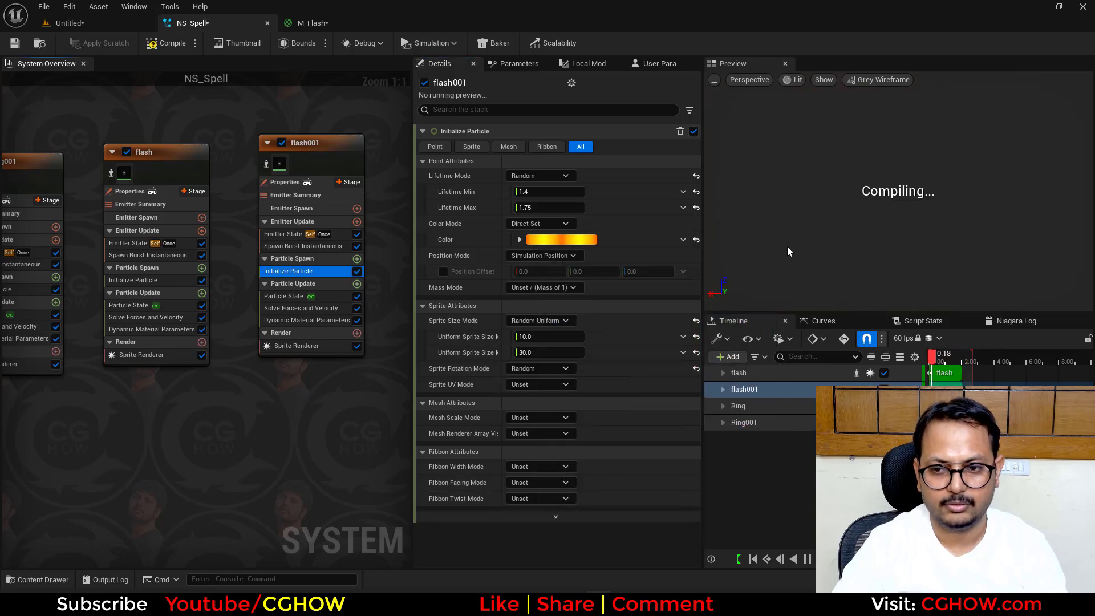
right_drag(885, 216, 893, 180)
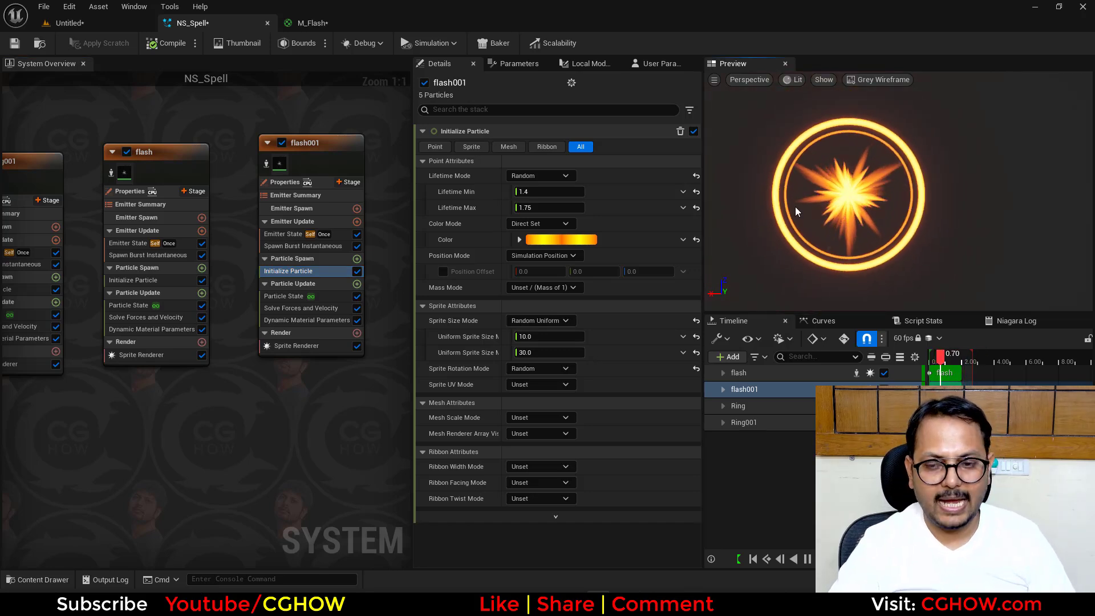
- Duplicate the Ring001 emitter again, place the copy beside flash001, and rename it glow
scroll(259, 420, down, 1)
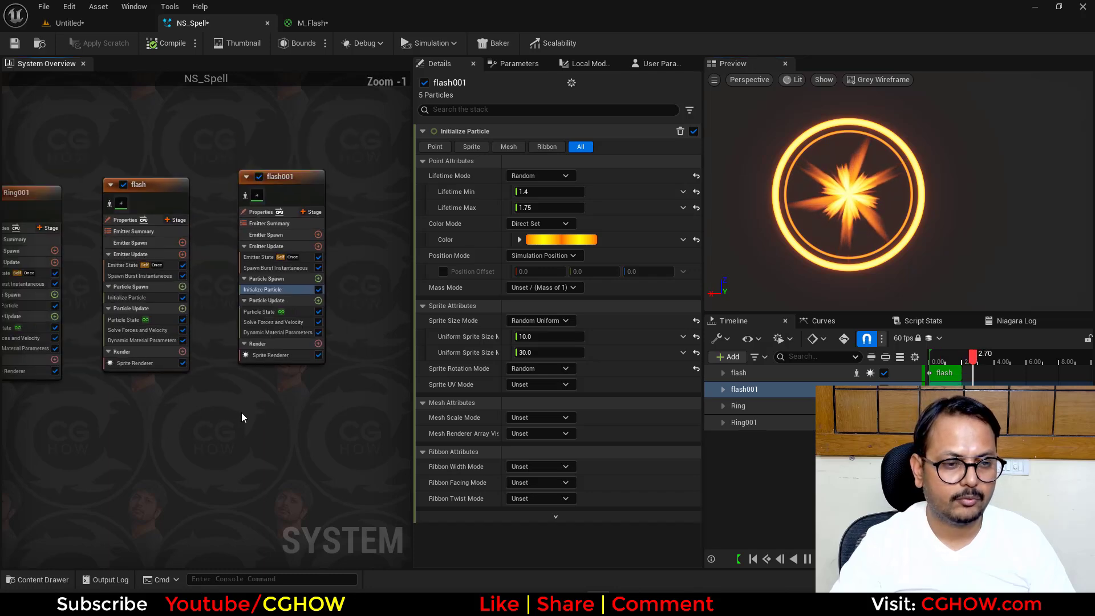
right_drag(63, 182, 6, 147)
click(172, 180)
click(254, 157)
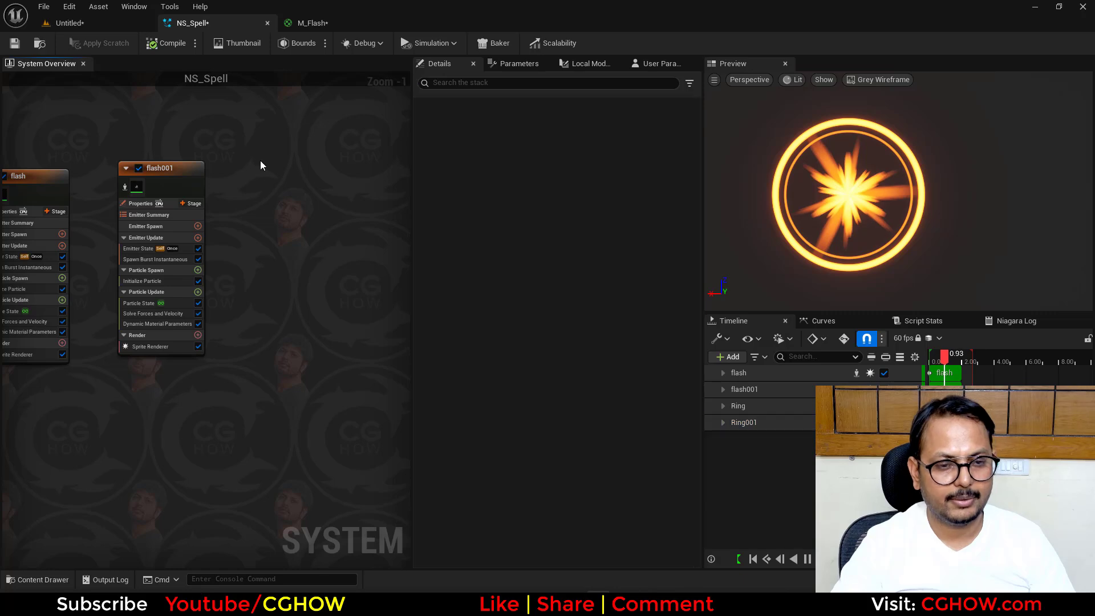
key(ctrl+v)
double_click(274, 152)
text(g)
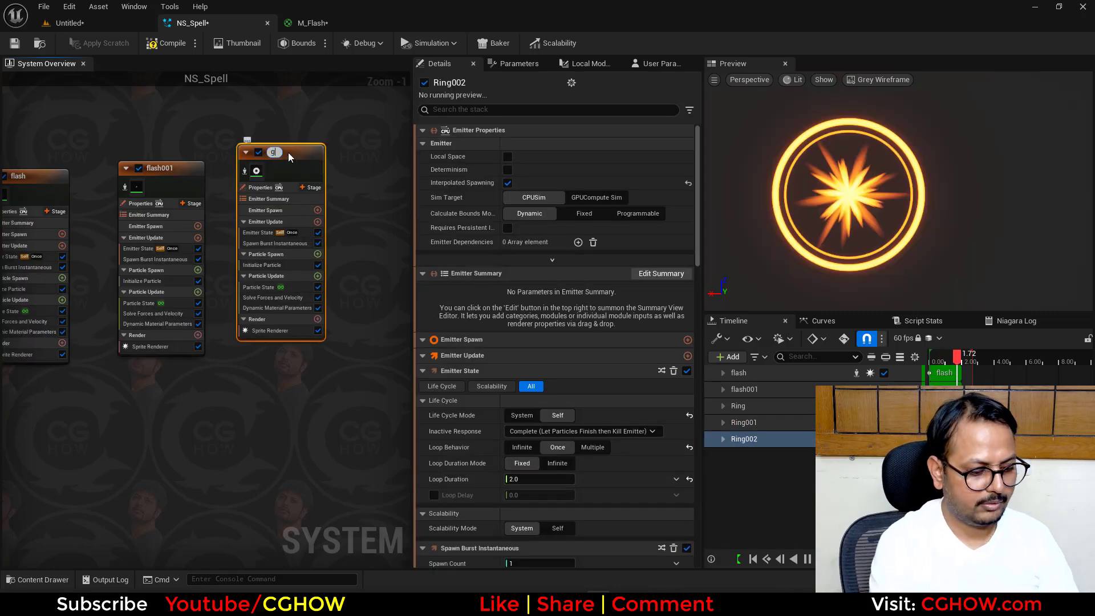
text(low)
key(Return)
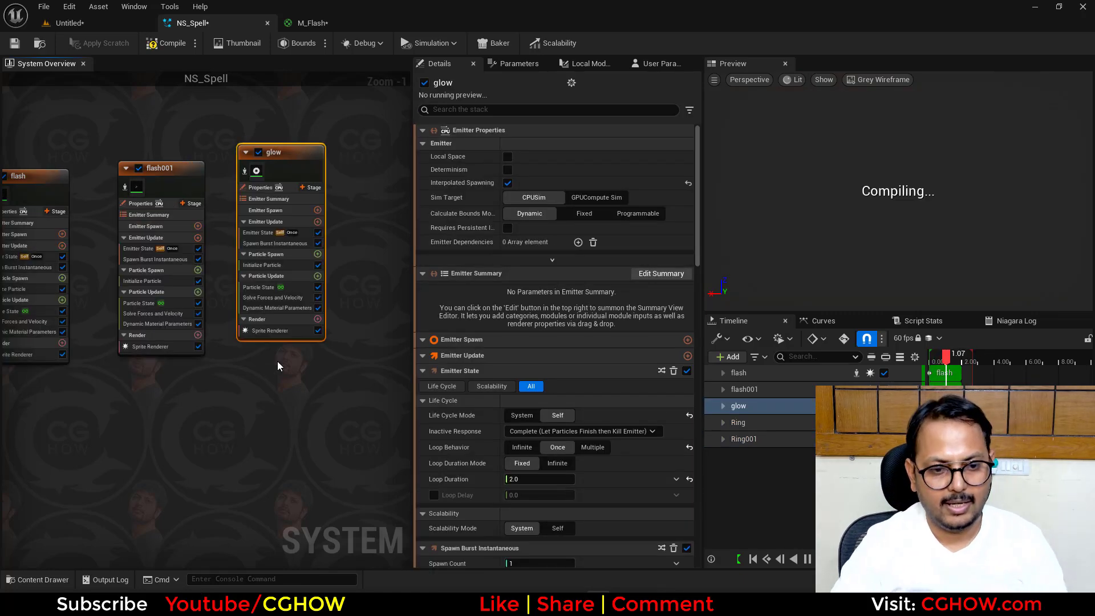
- Replace the glow emitter's existing Sprite Renderer with a new one using DefaultSpriteMaterial
scroll(277, 365, up, 1)
click(230, 375)
key(Delete)
click(280, 361)
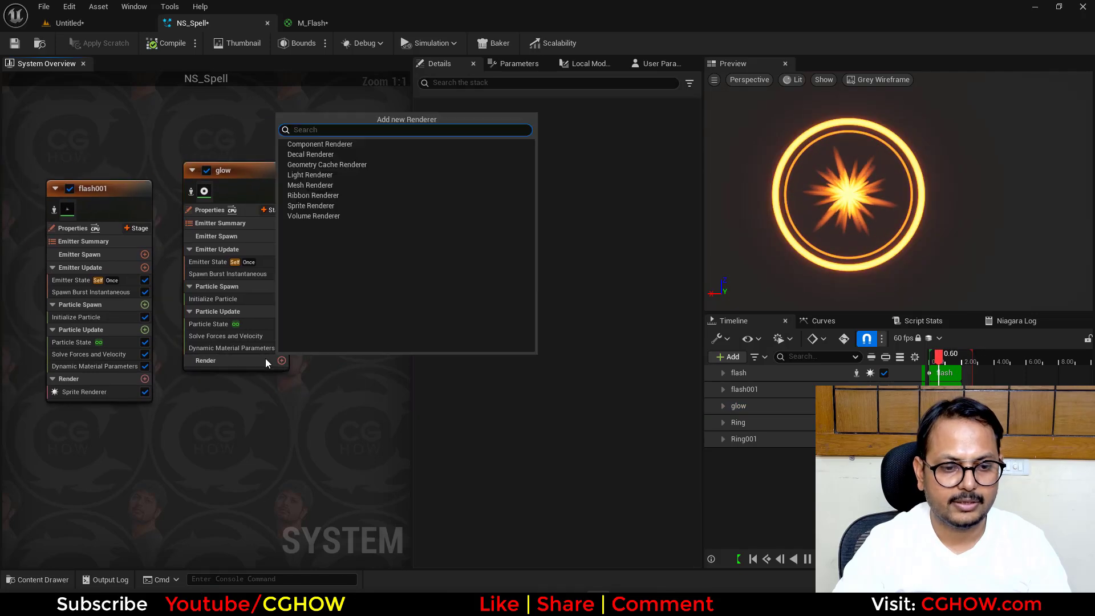
click(300, 210)
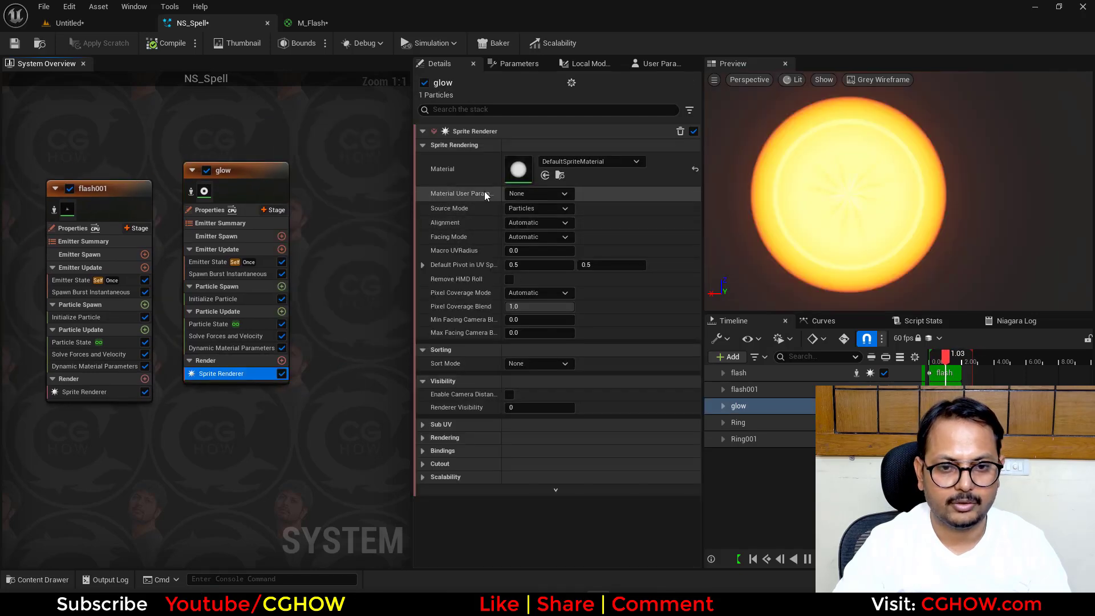
- Replace glow's Spawn Burst Instantaneous module with a Spawn Rate module in Emitter Update
click(227, 270)
key(Delete)
click(289, 246)
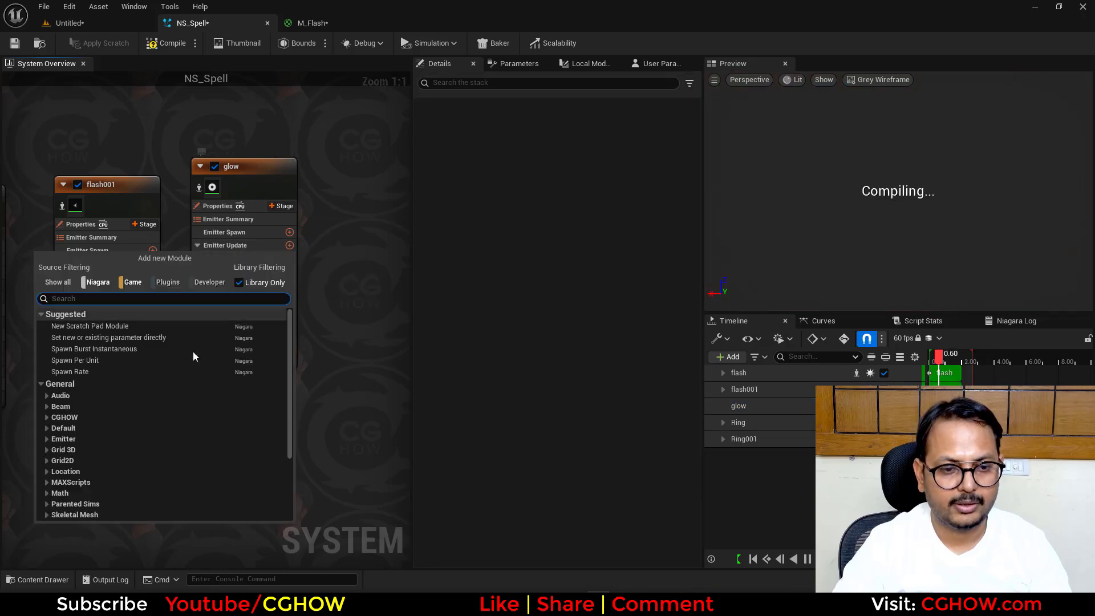
click(111, 369)
- Reset glow's Emitter State to the default Infinite loop behavior and 5.0 loop duration
click(215, 258)
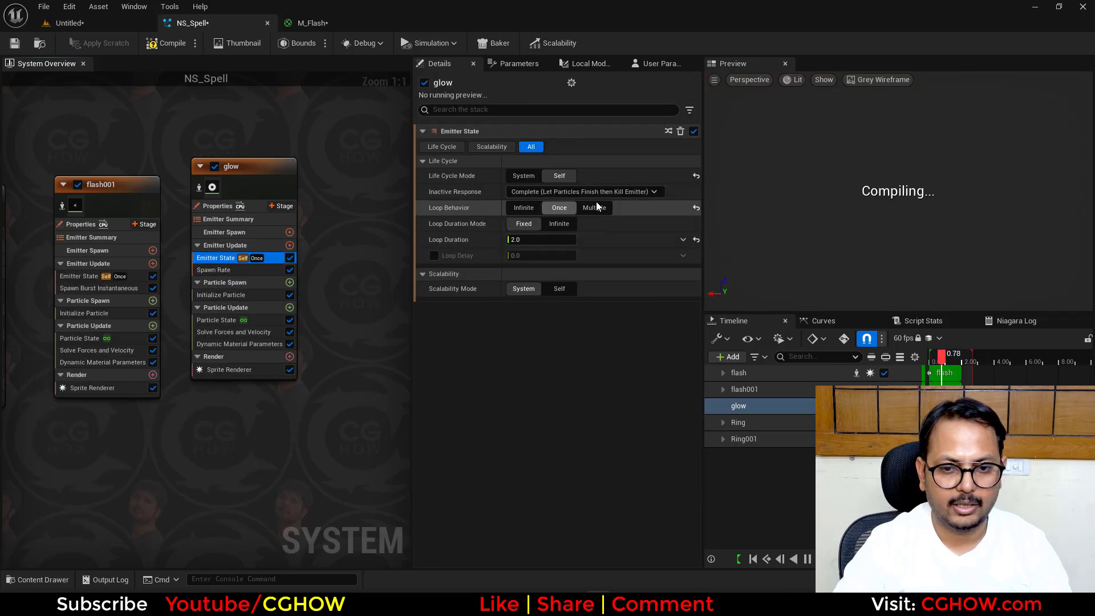
click(696, 208)
click(697, 223)
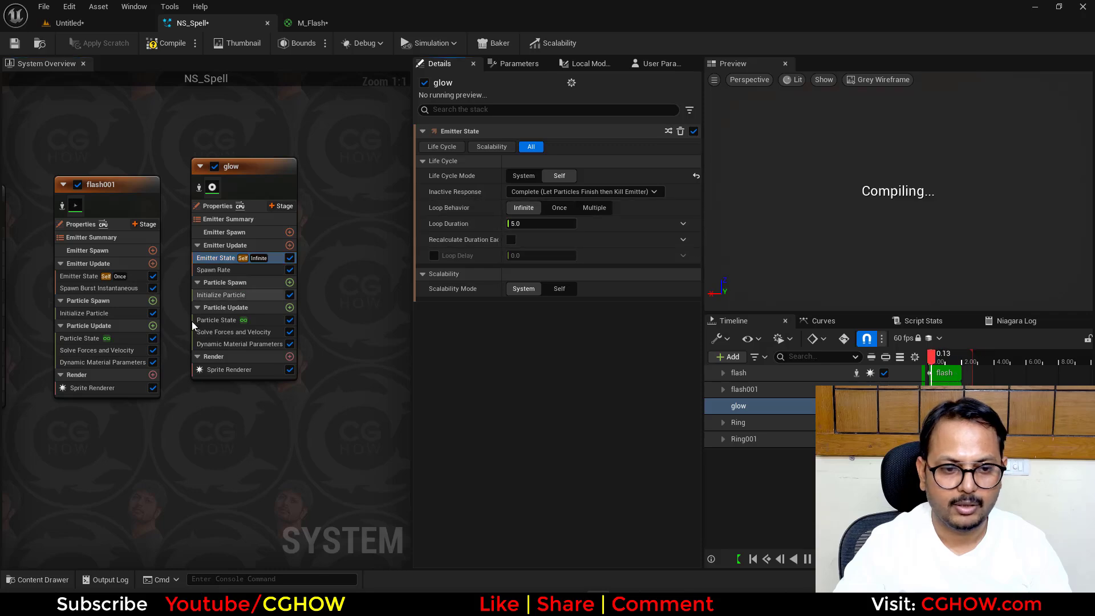
- Enable killing particles when their lifetime elapses in glow's Particle State, and set its SpawnRate to 5
click(207, 322)
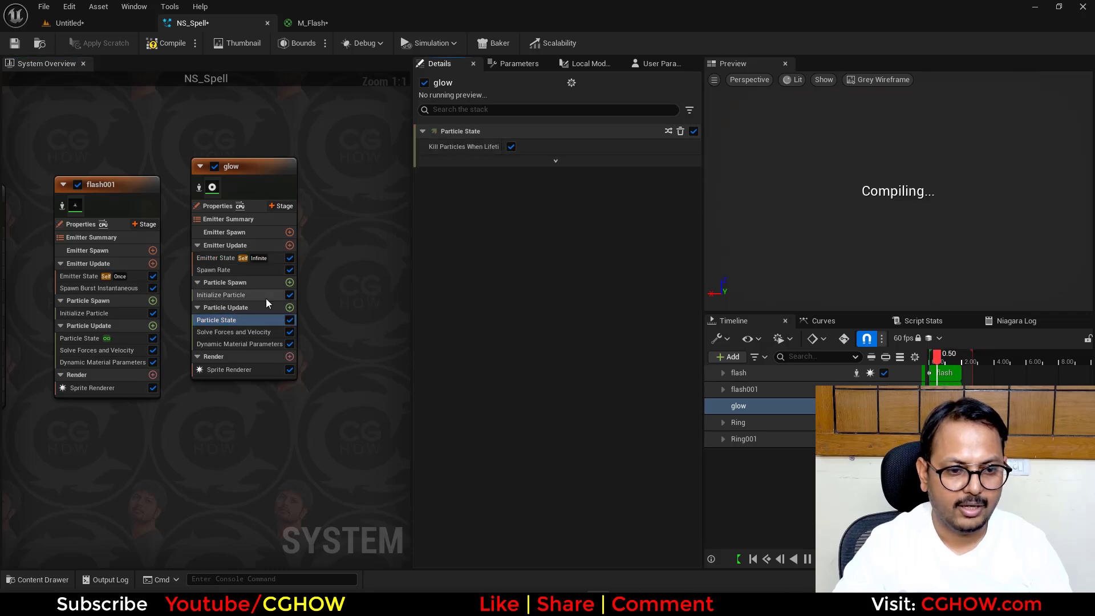
click(542, 147)
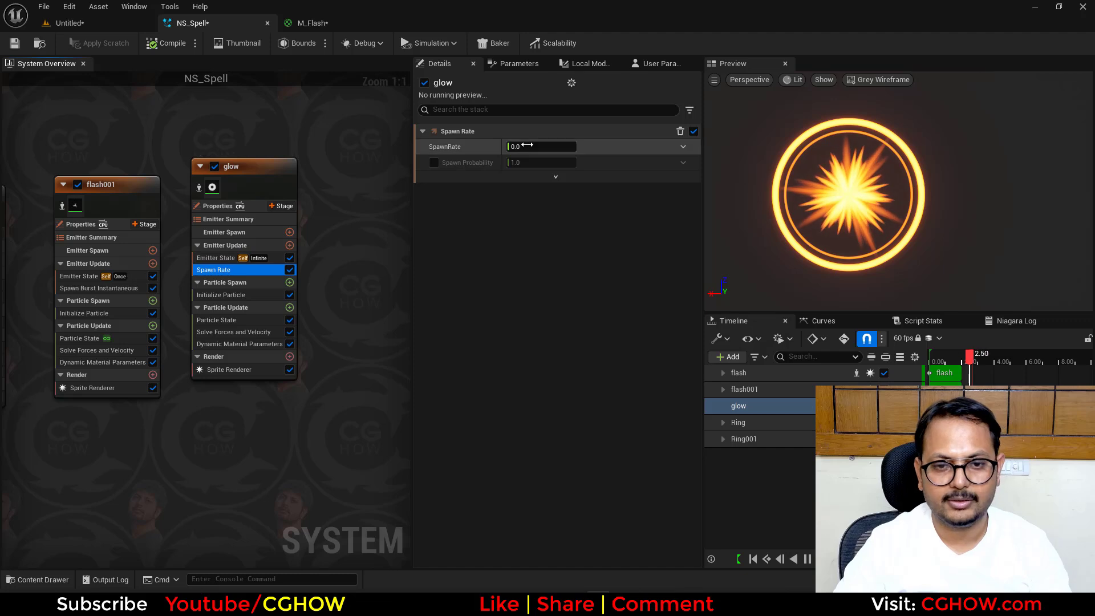
text(5)
key(Return)
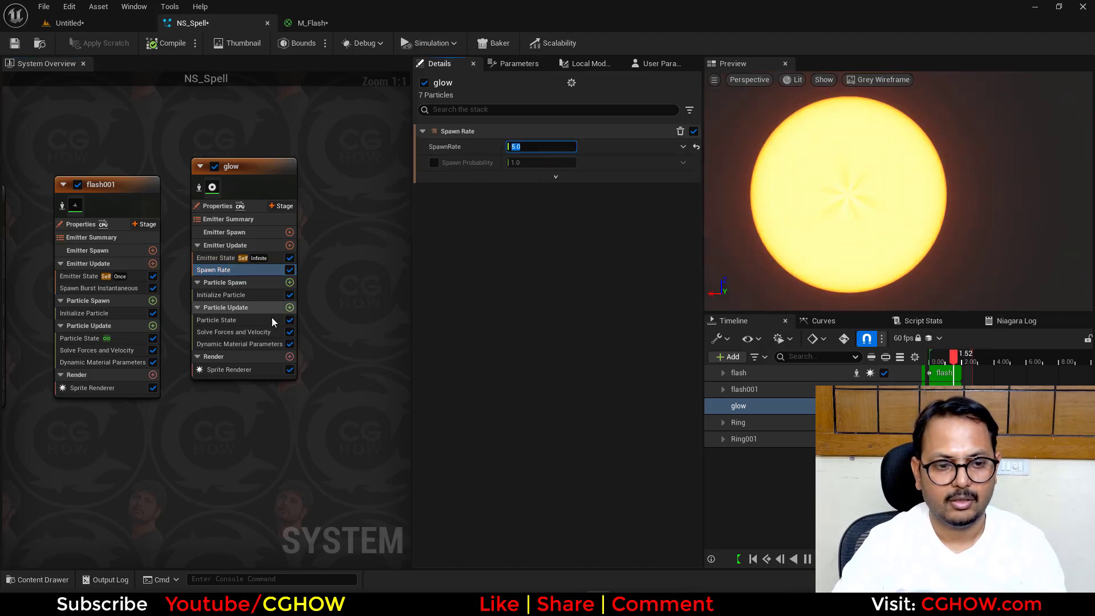
- Add a Scale Sprite Size module to glow's Particle Update with a smoothed curve rising from 0 to 1
click(290, 308)
text(sdi)
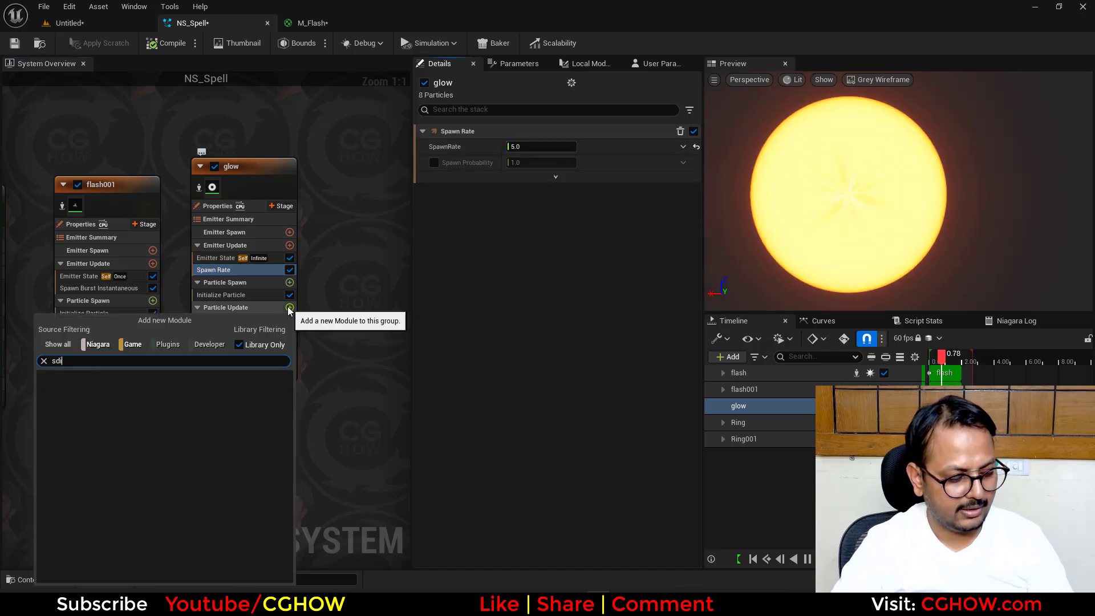
text(zsize)
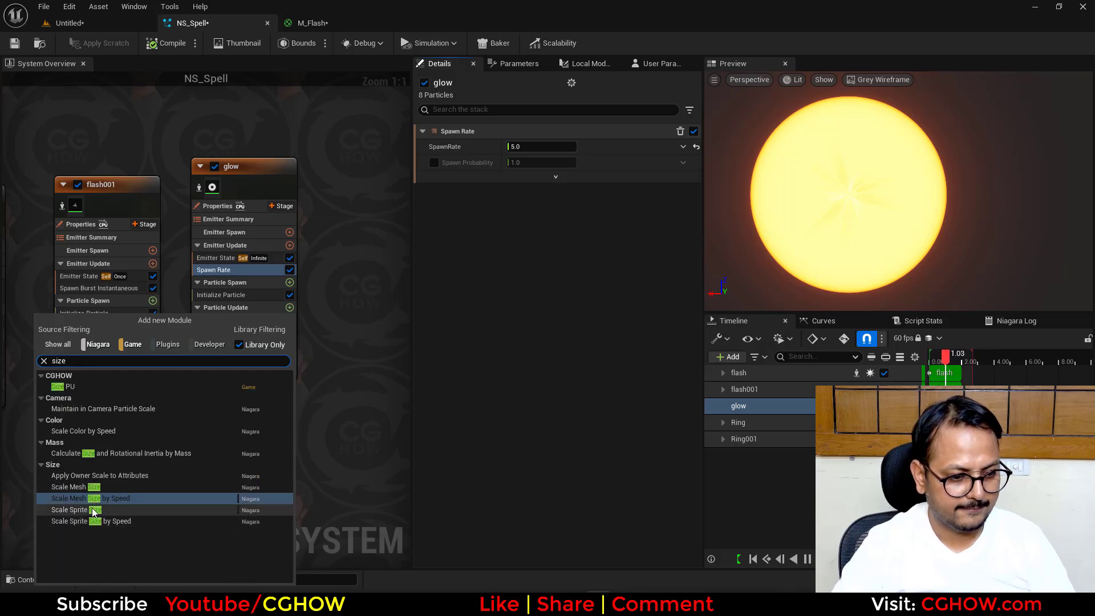
click(95, 512)
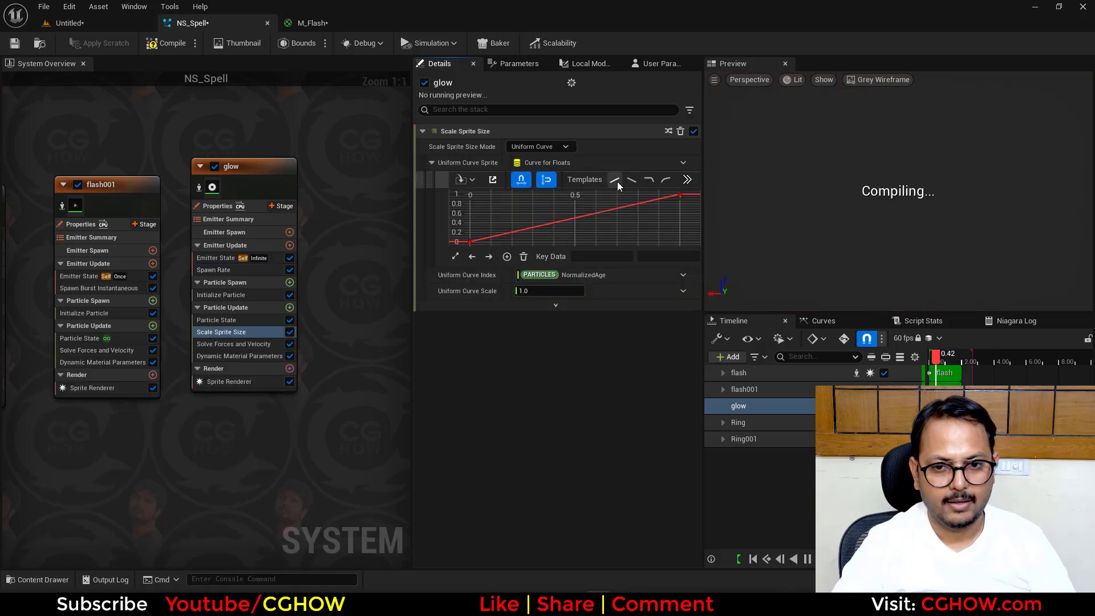
key(1)
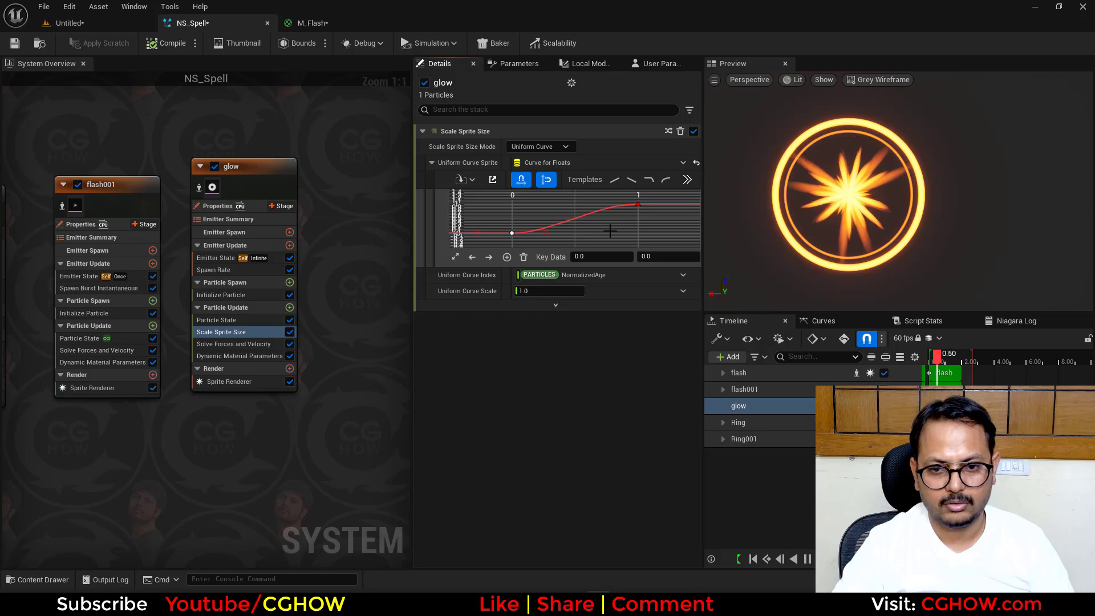
click(638, 204)
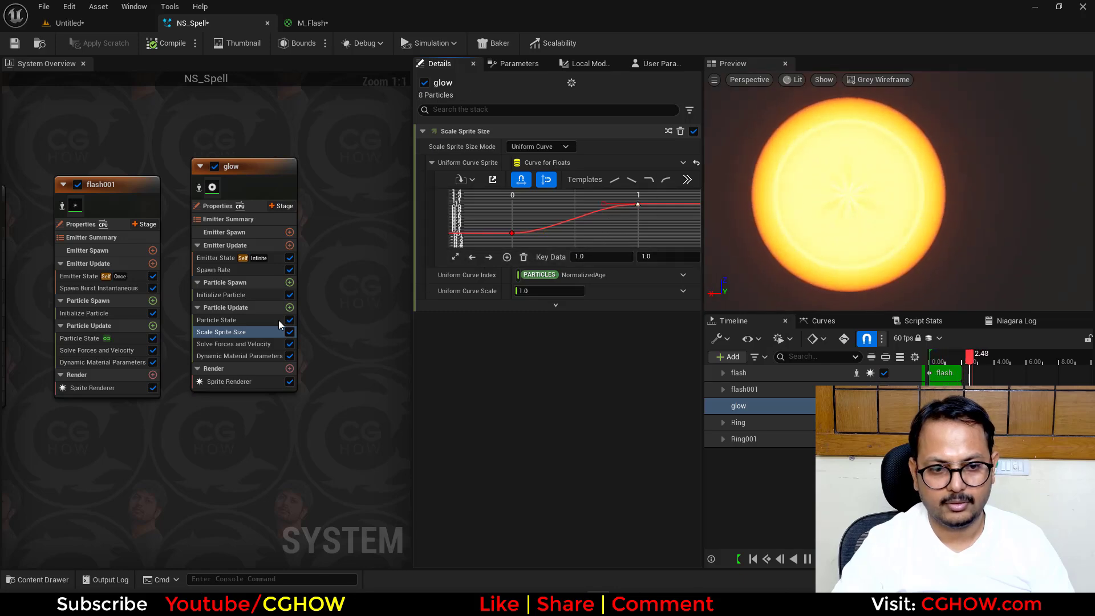
- Add a Scale Color module to glow's Particle Update and drive Scale Alpha with a Float from Curve that rises mid-life and falls to 0
click(290, 307)
text(sca)
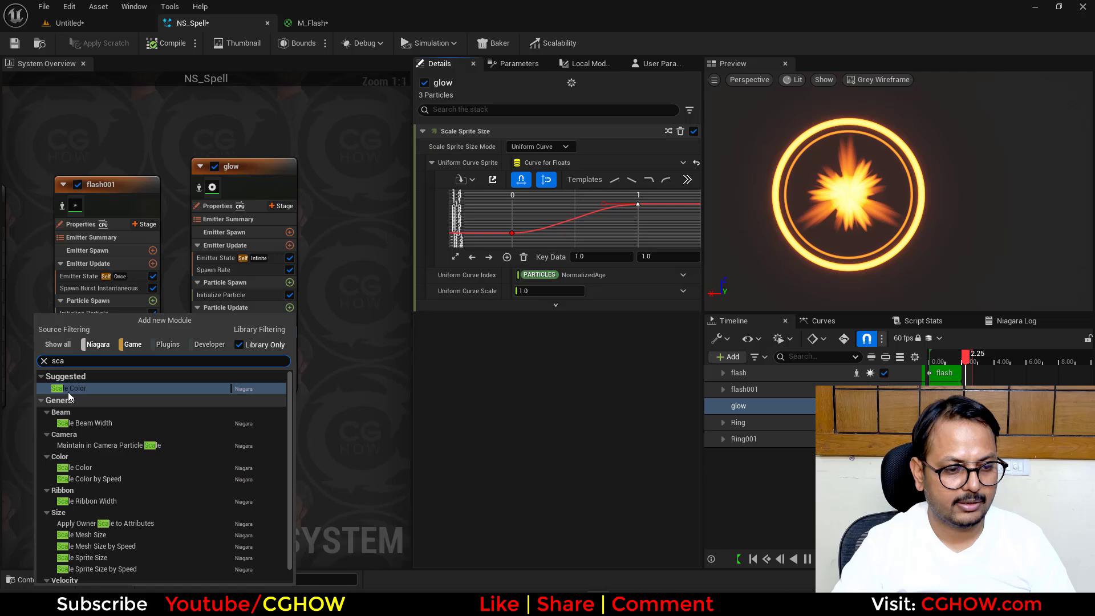
click(68, 392)
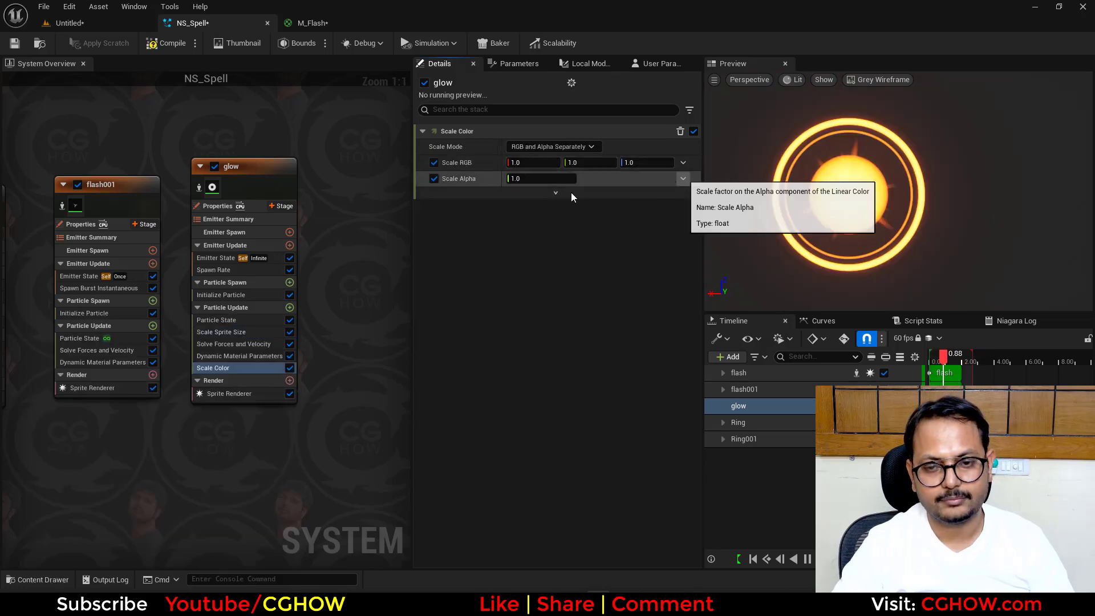
click(682, 178)
click(478, 255)
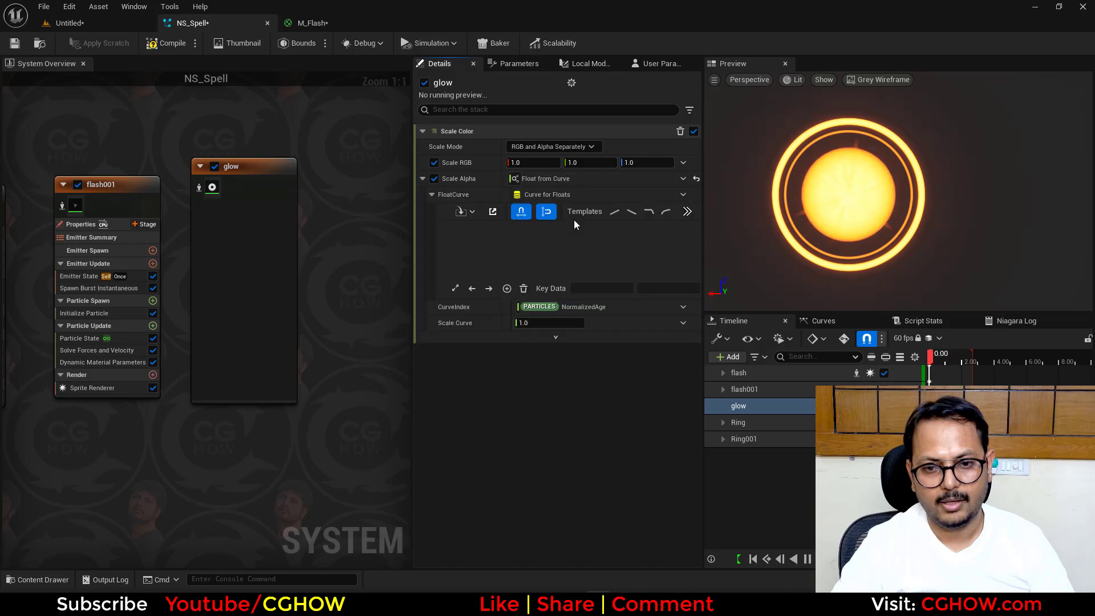
click(688, 212)
click(684, 273)
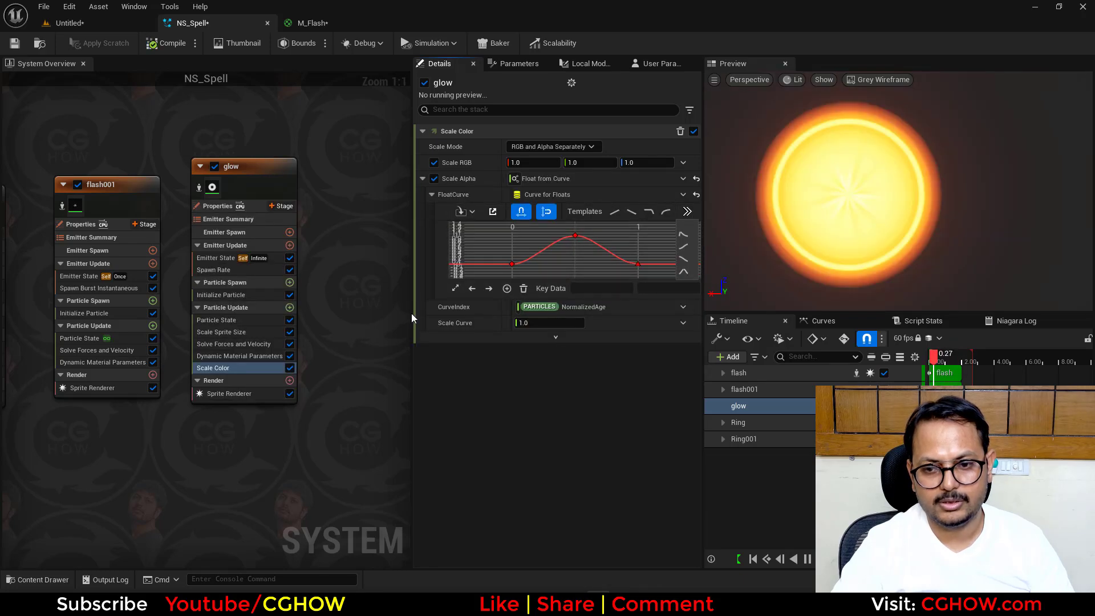
- Set glow's sprite size Uniform Curve Scale to 0.5 and its particle color's HSV value (V) to 1
click(247, 332)
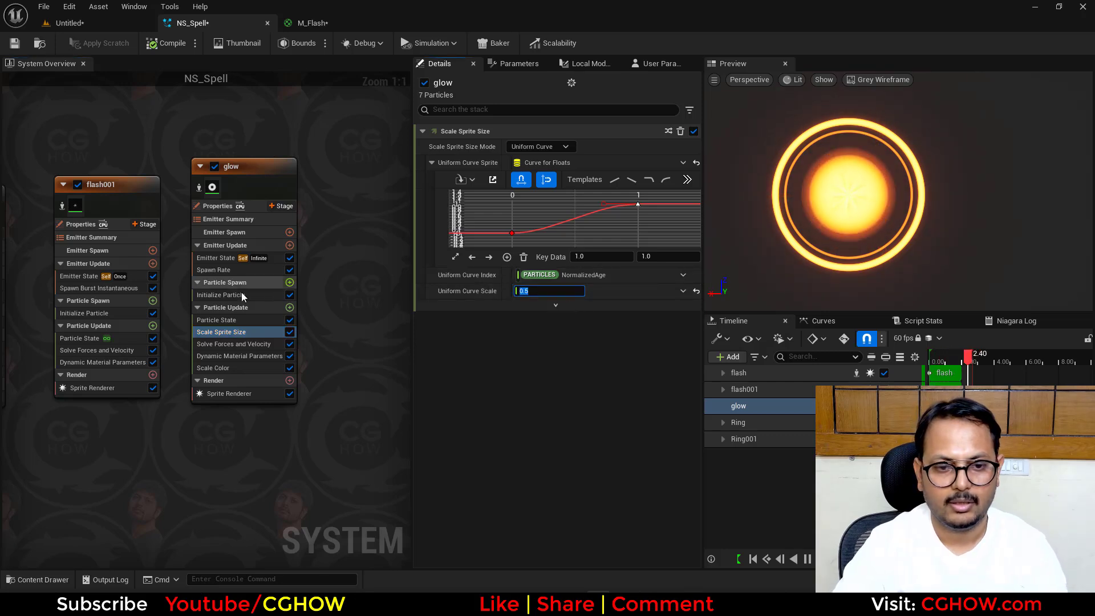
click(220, 294)
click(565, 241)
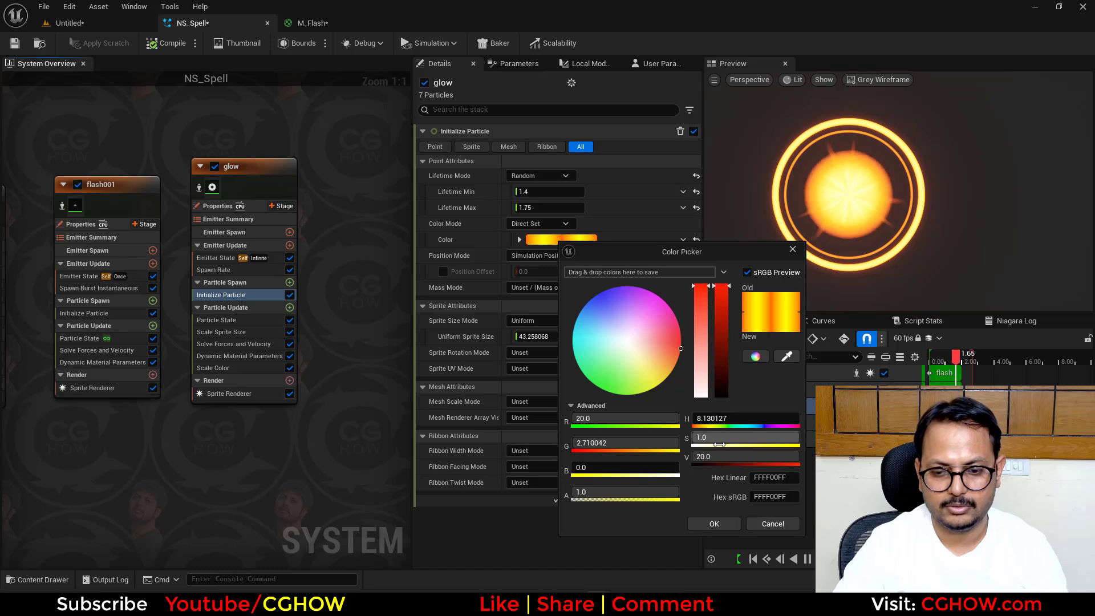
click(721, 456)
text(1)
key(Return)
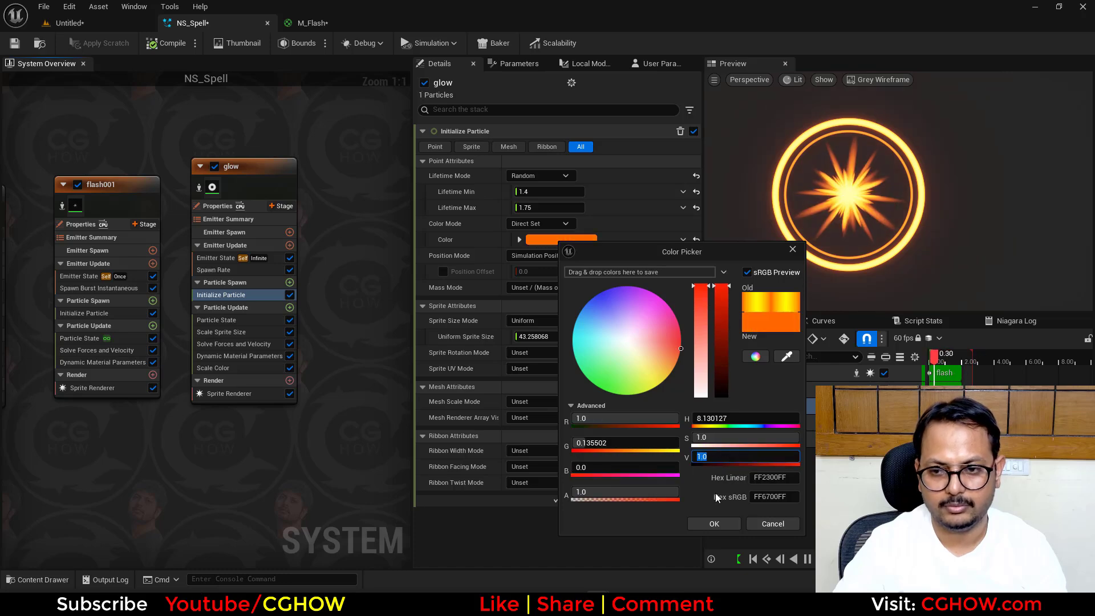
click(714, 523)
- Set the Warmup Time in the NS_Spell system properties to 2 s
right_drag(251, 461, 408, 458)
right_drag(110, 152, 396, 167)
right_drag(183, 173, 335, 158)
click(154, 209)
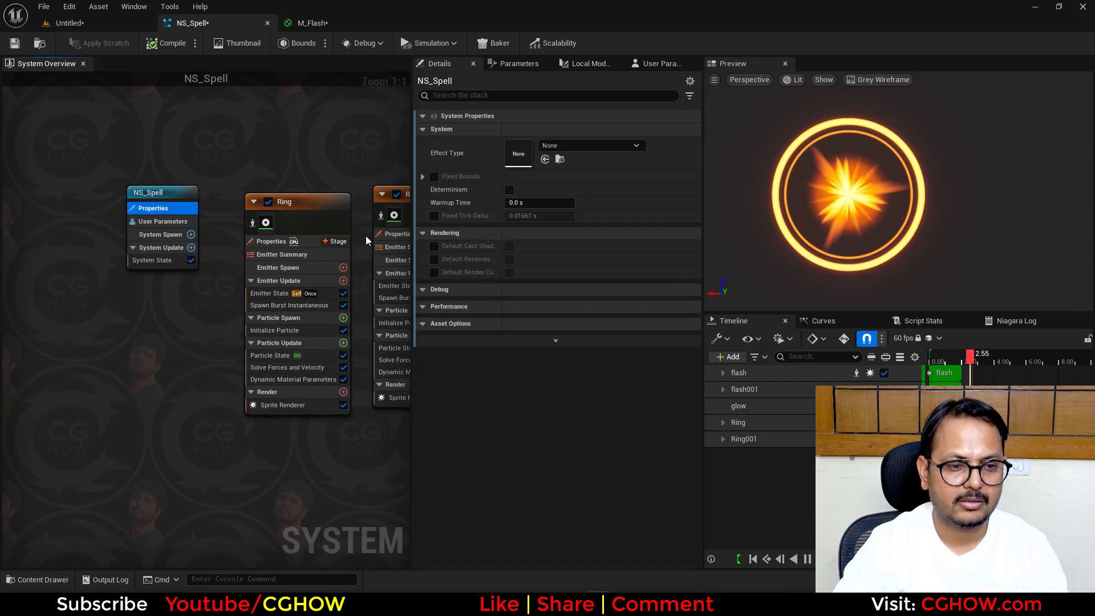
click(525, 202)
text(2)
key(Return)
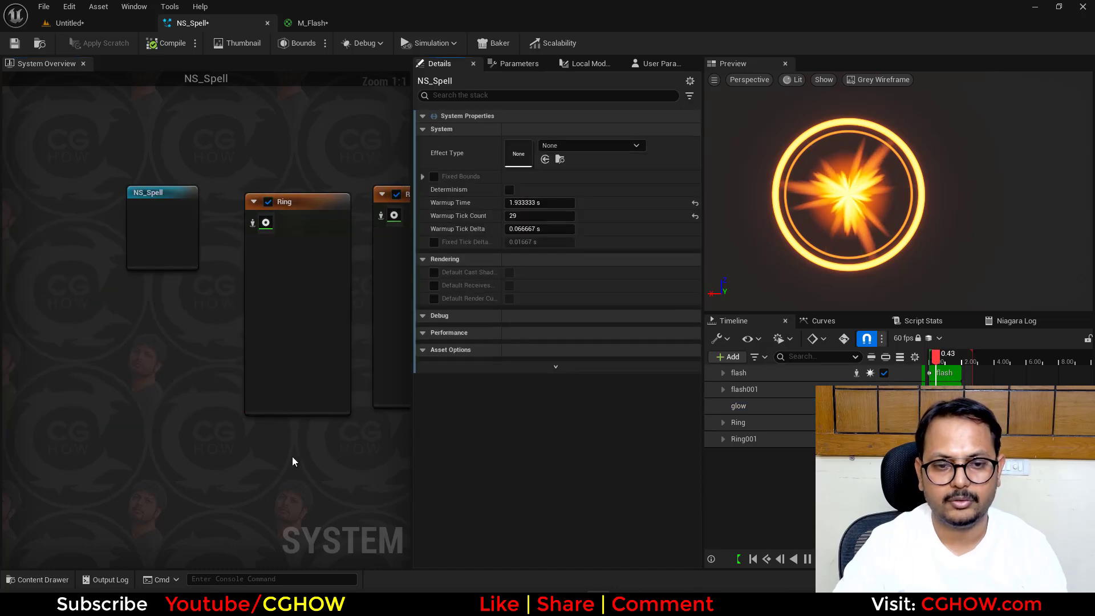
- Duplicate the glow emitter and keep the copy beside the original
right_drag(293, 462, 97, 464)
right_drag(191, 455, 112, 454)
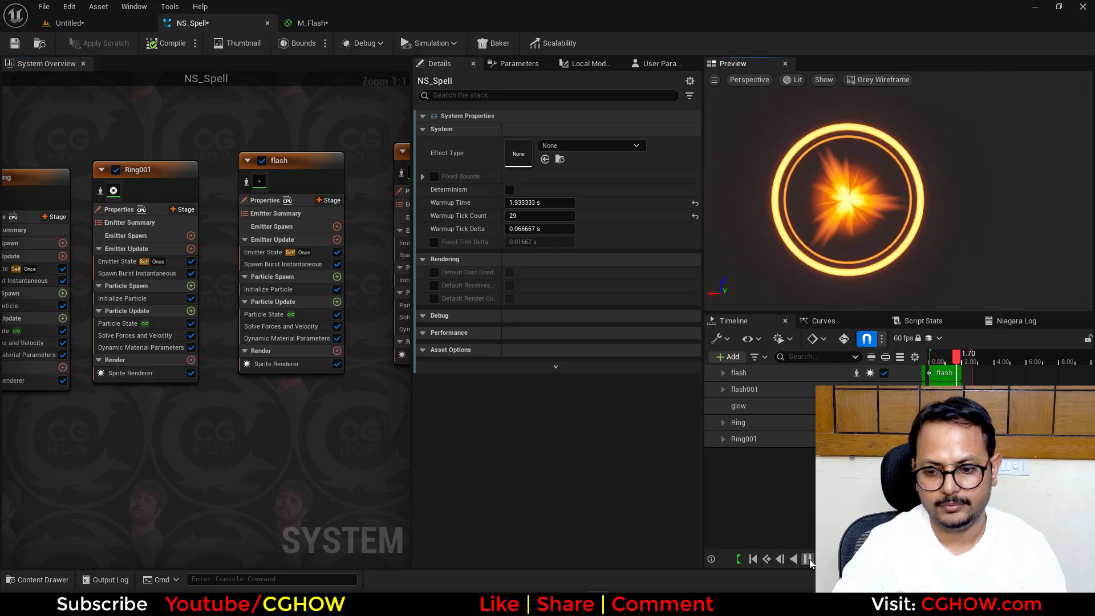
right_drag(368, 194, 121, 200)
right_drag(310, 108, 152, 142)
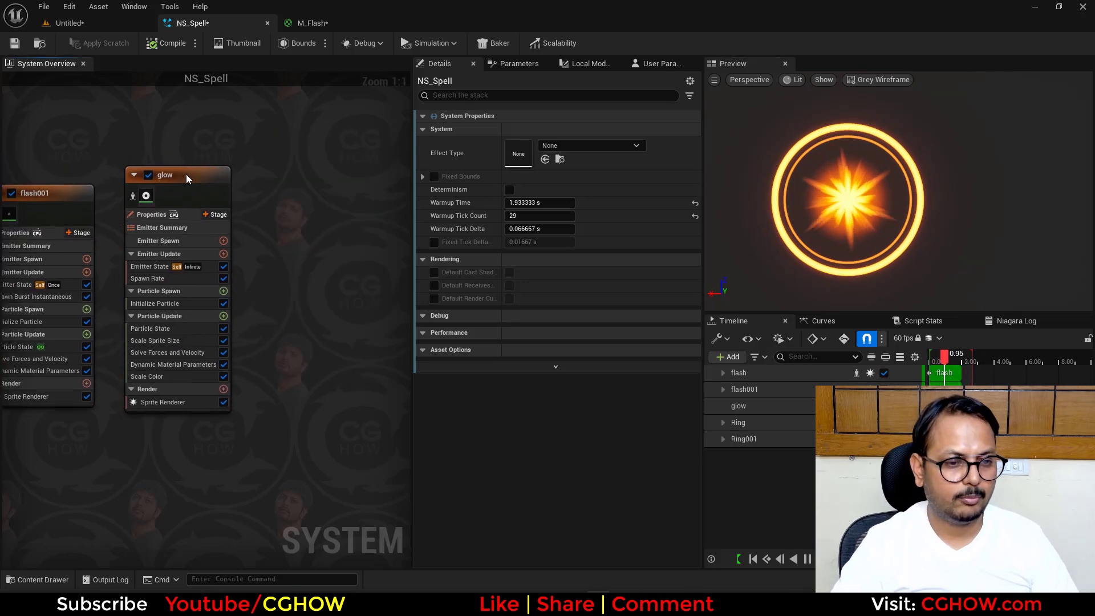
click(186, 175)
key(ctrl+d)
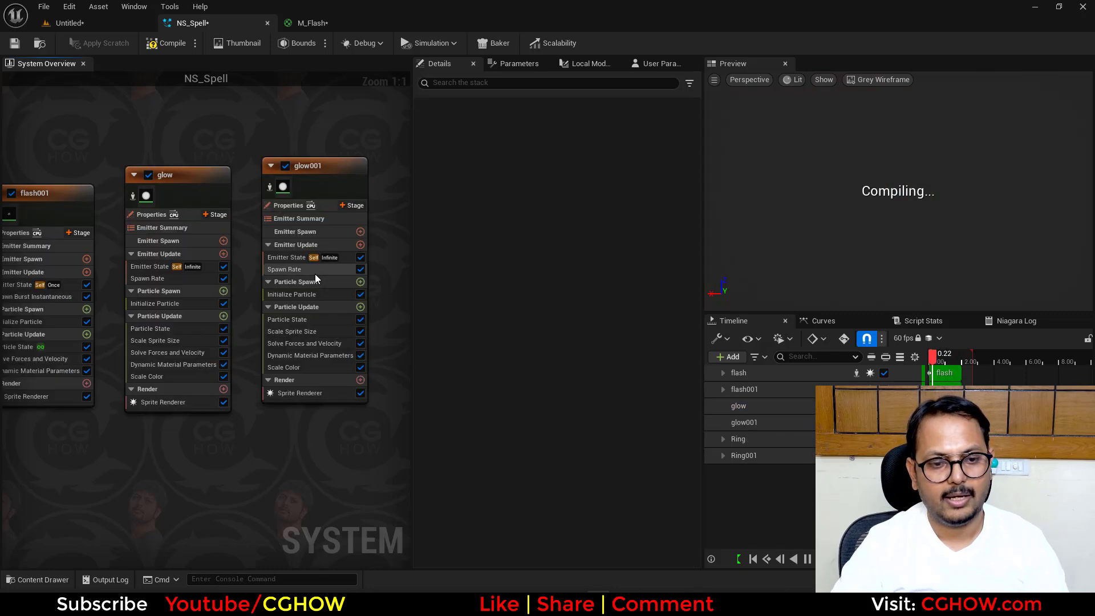
- Shift glow001's particle color toward red by setting its green (G) value to 0.01
click(299, 293)
click(562, 240)
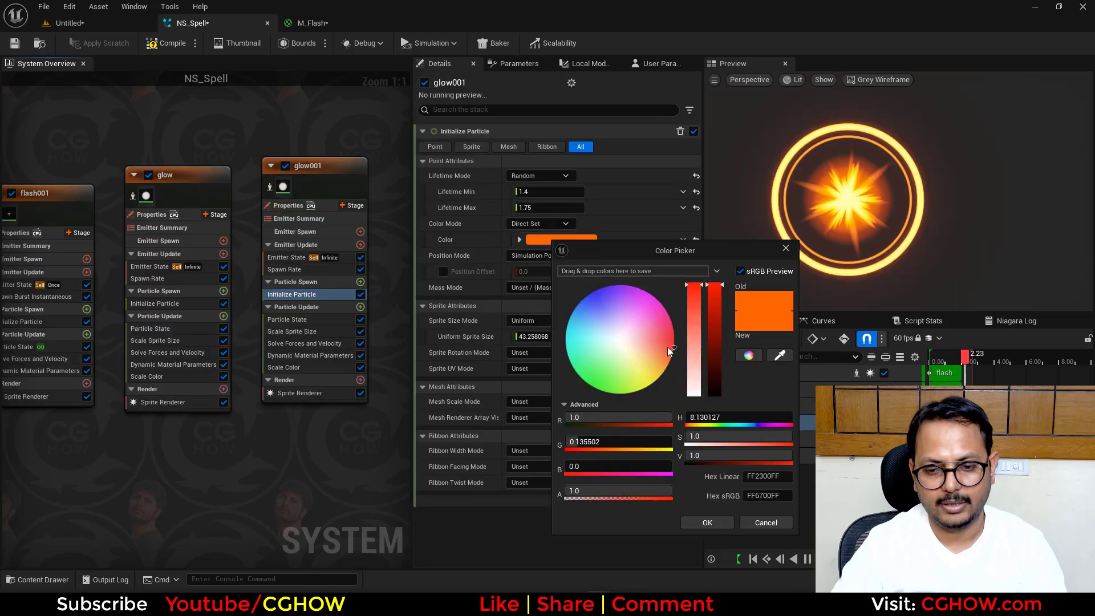
click(599, 443)
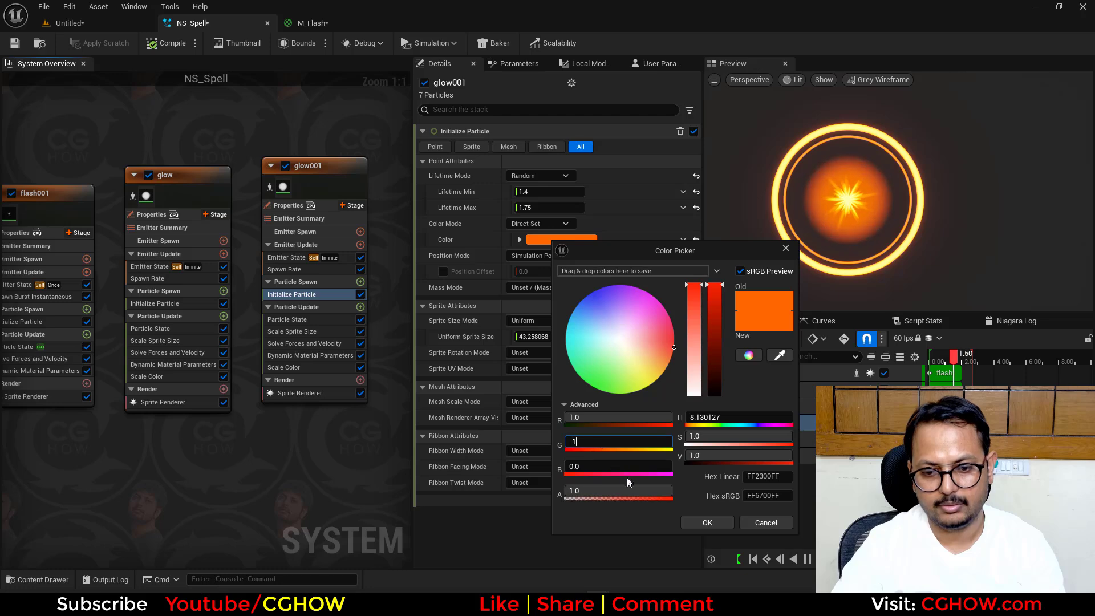
text(0.01)
key(Return)
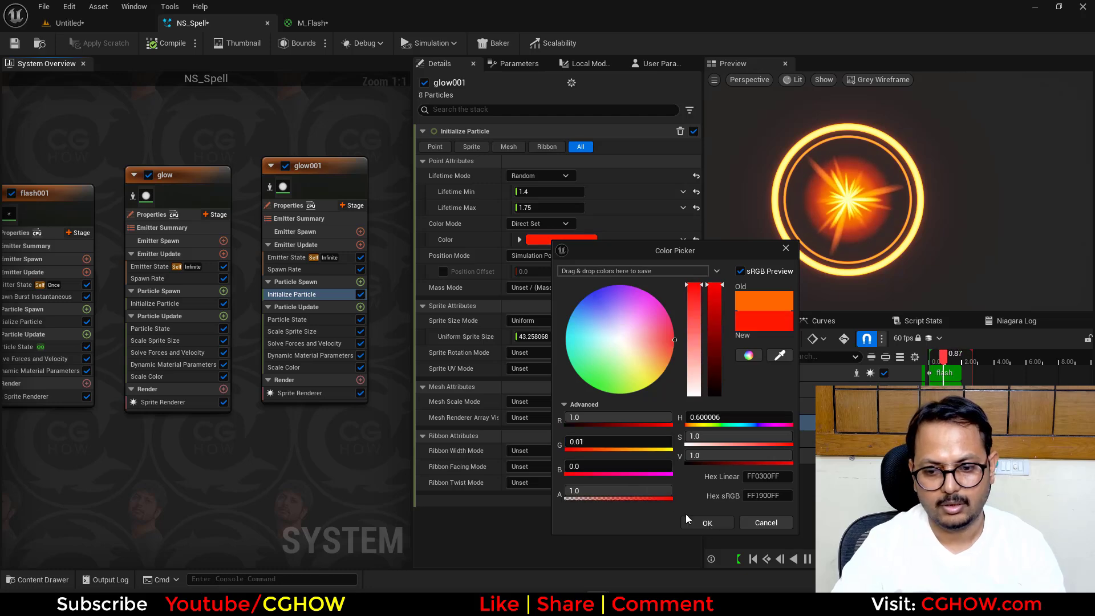
click(689, 520)
- Set the Uniform Curve Scale in glow001's Scale Sprite Size module to 1
click(291, 331)
click(534, 292)
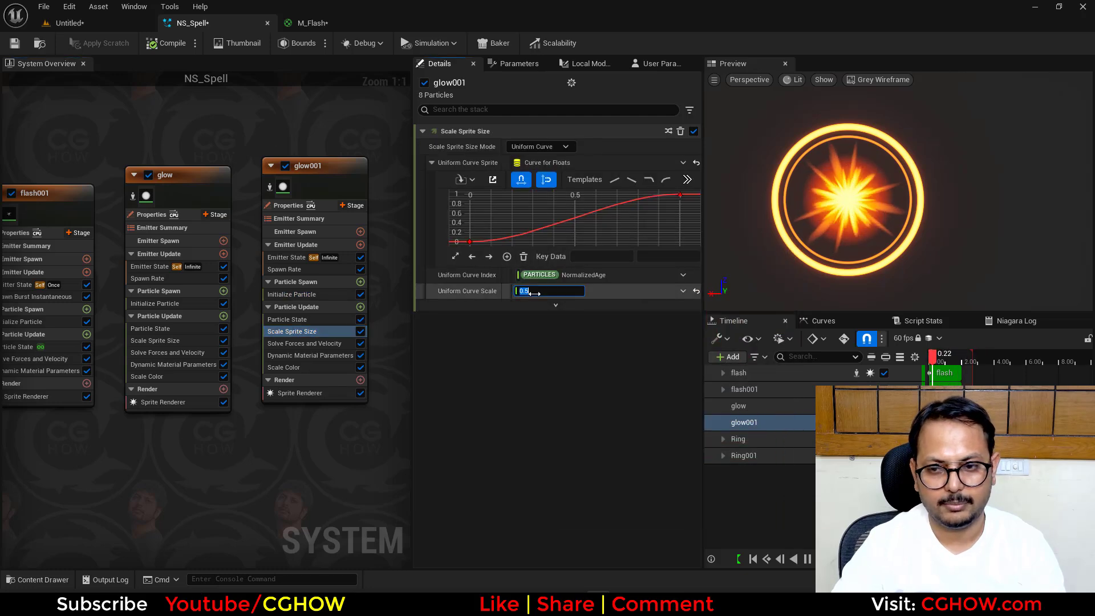
text(1)
key(Return)
- Set the Scale Curve value for Scale Alpha in glow001's Scale Color module to 0.5
click(284, 368)
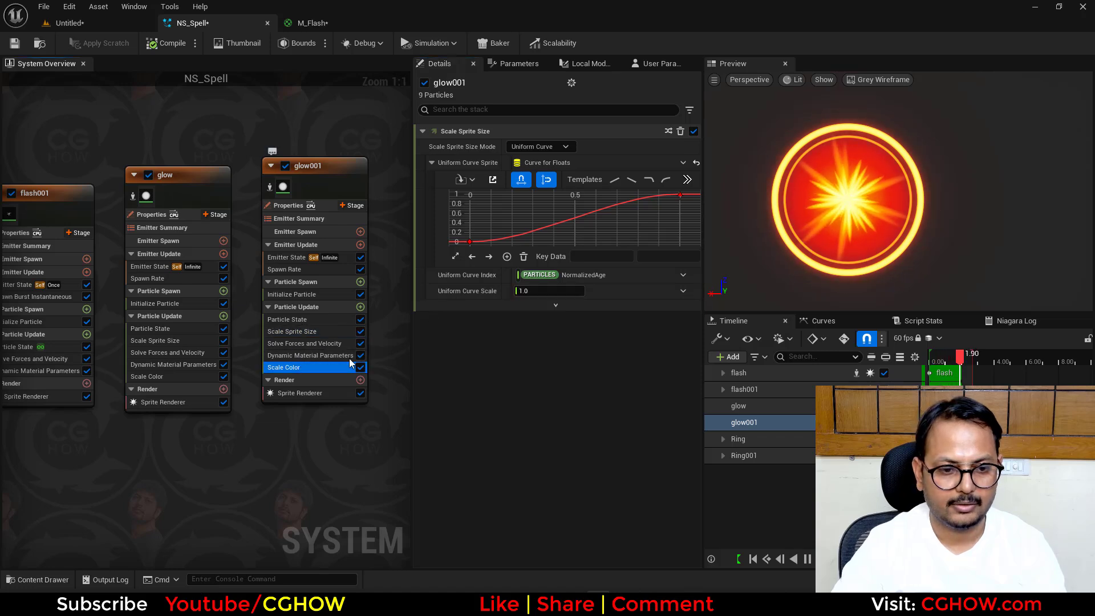
click(542, 323)
text(.5)
key(Return)
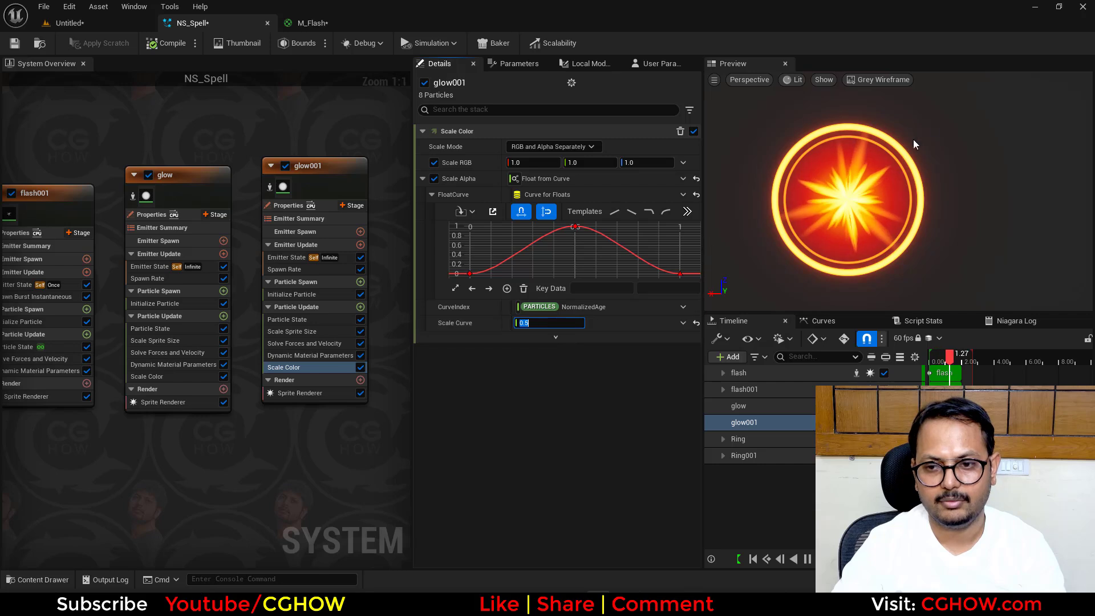
- Reduce glow001's sprite size Uniform Curve Scale, trying 0.7 before setting it to 0.8
click(313, 331)
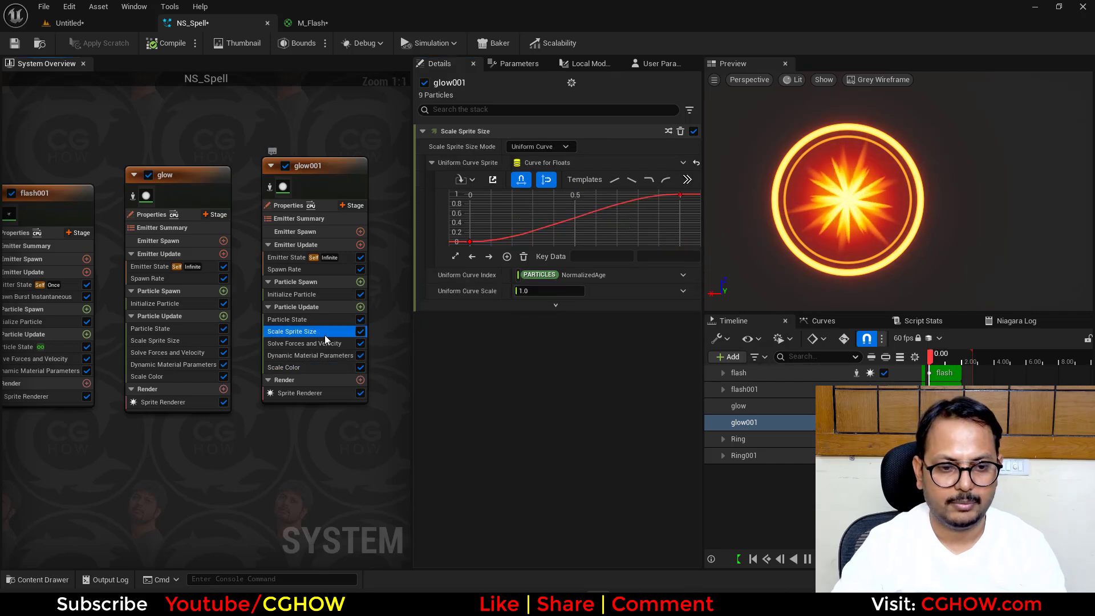
click(546, 292)
text(.7)
key(Return)
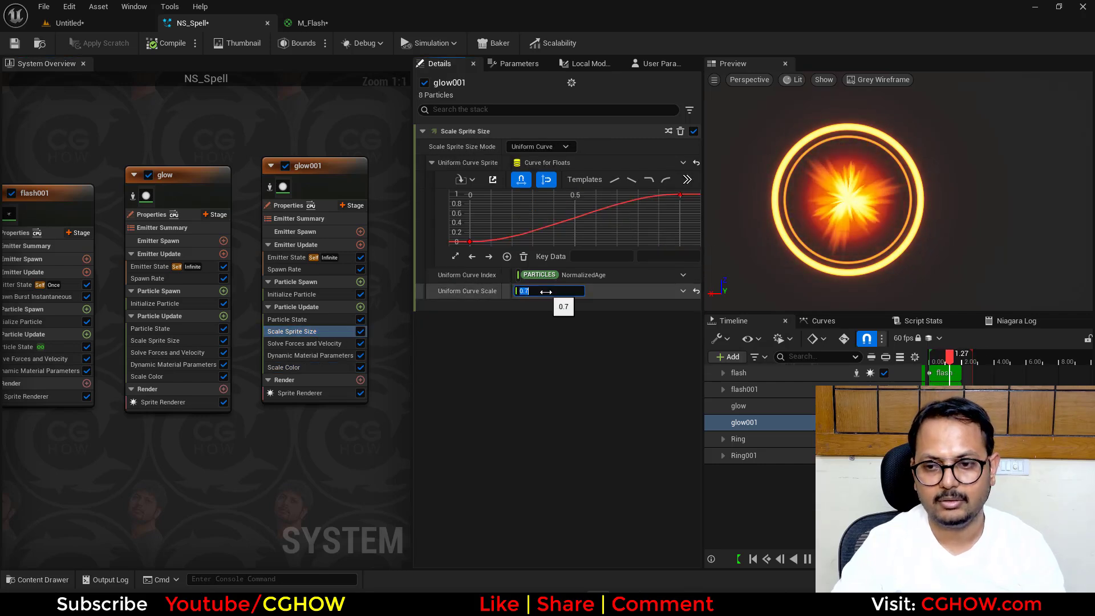
text(.8)
key(Return)
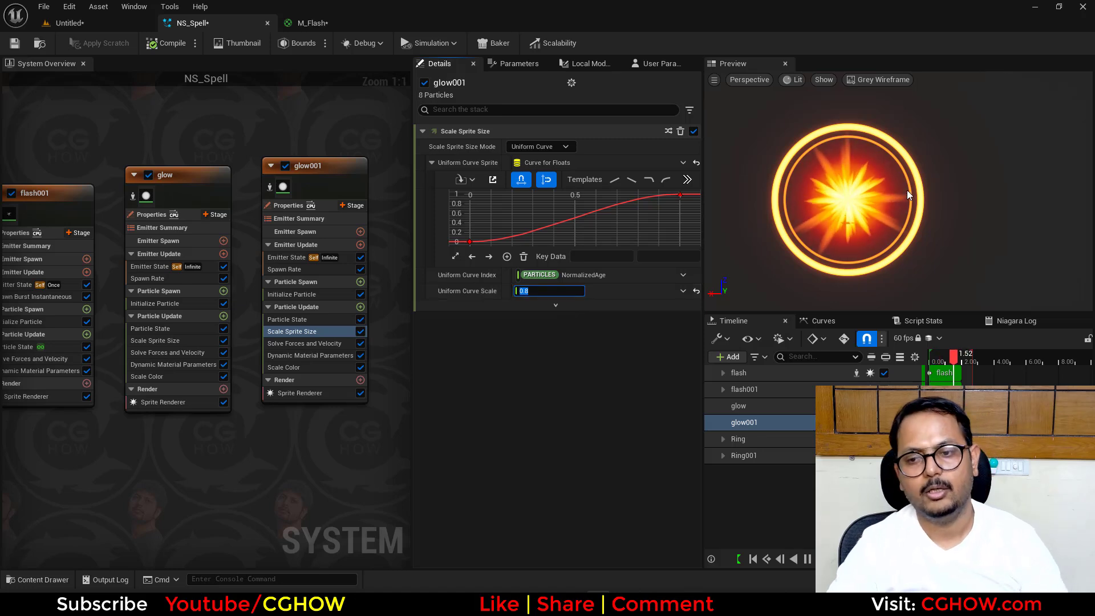
mouse_move(972, 209)
right_down()
mouse_move(972, 177)
mouse_move(973, 204)
right_up()
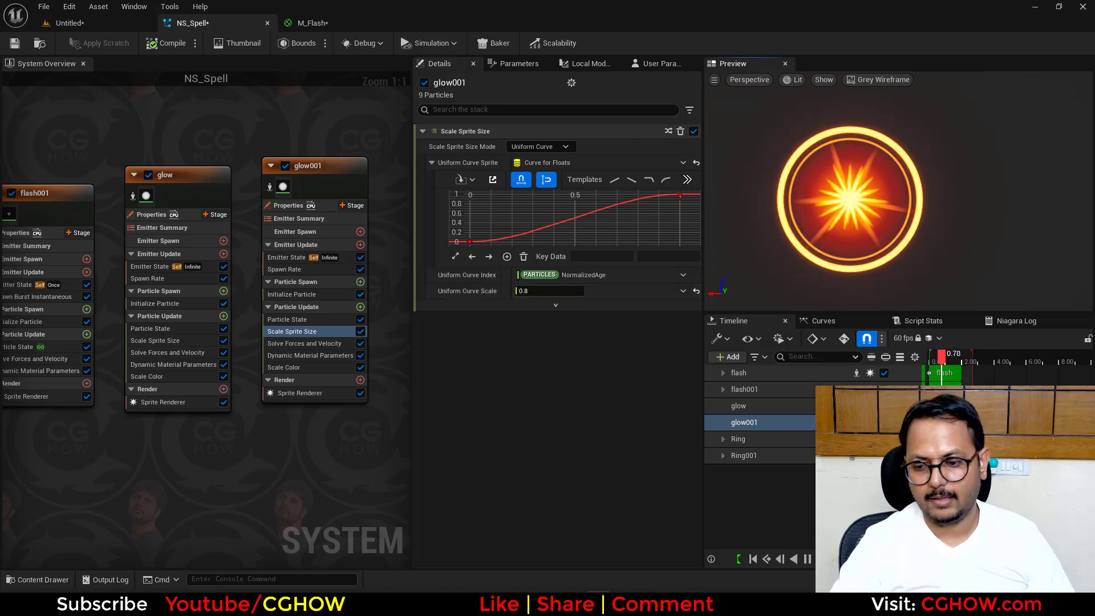
- Save the selected modified content and add a duplicate of the glow001 emitter beside it
key(ctrl+shift+s)
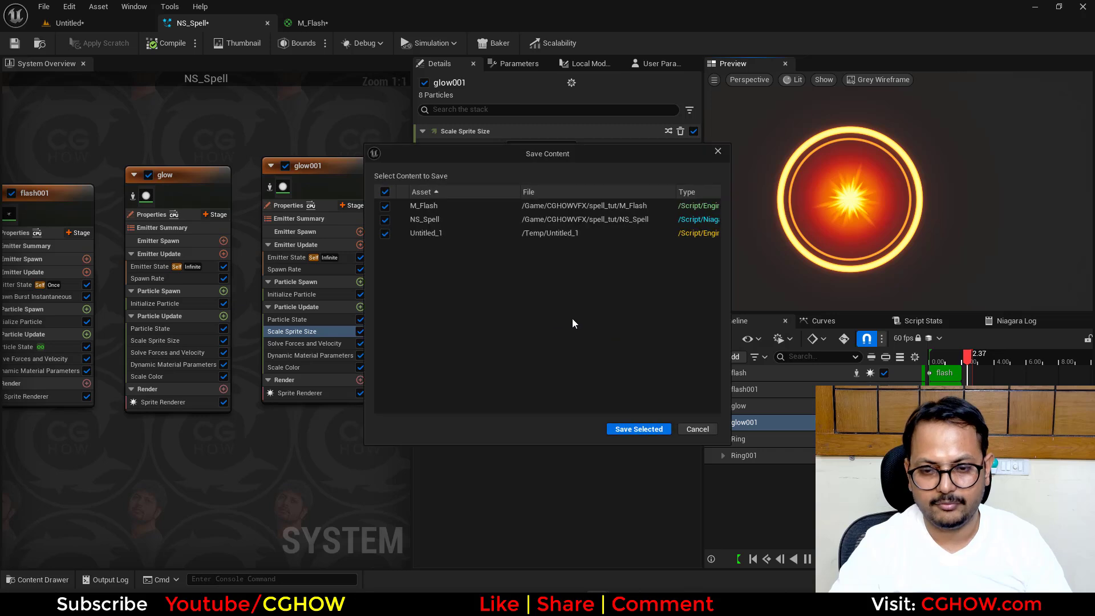
click(639, 430)
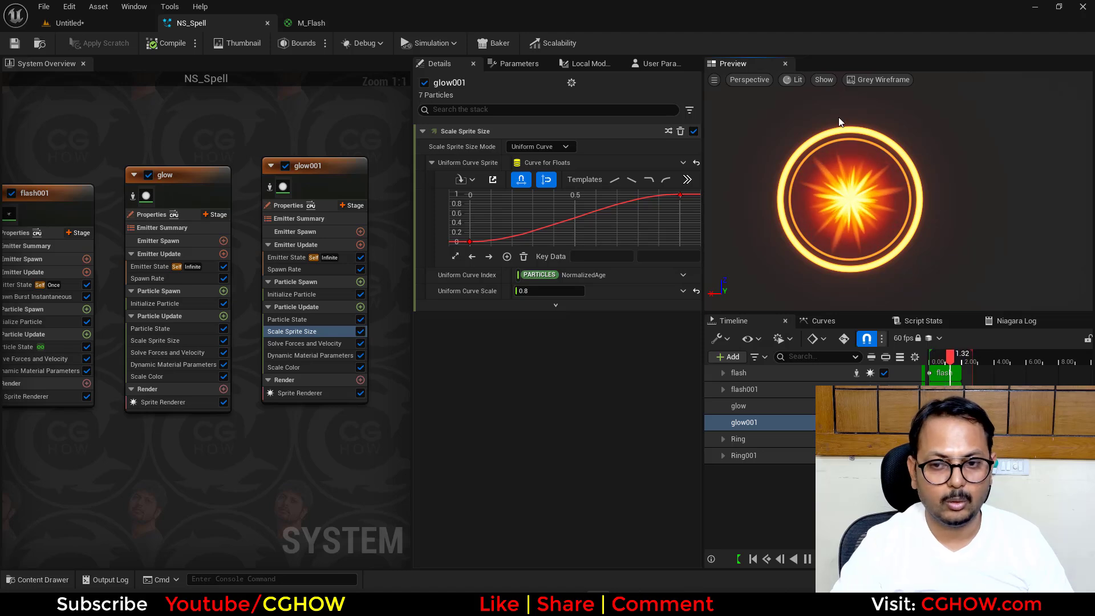
right_drag(336, 151, 160, 158)
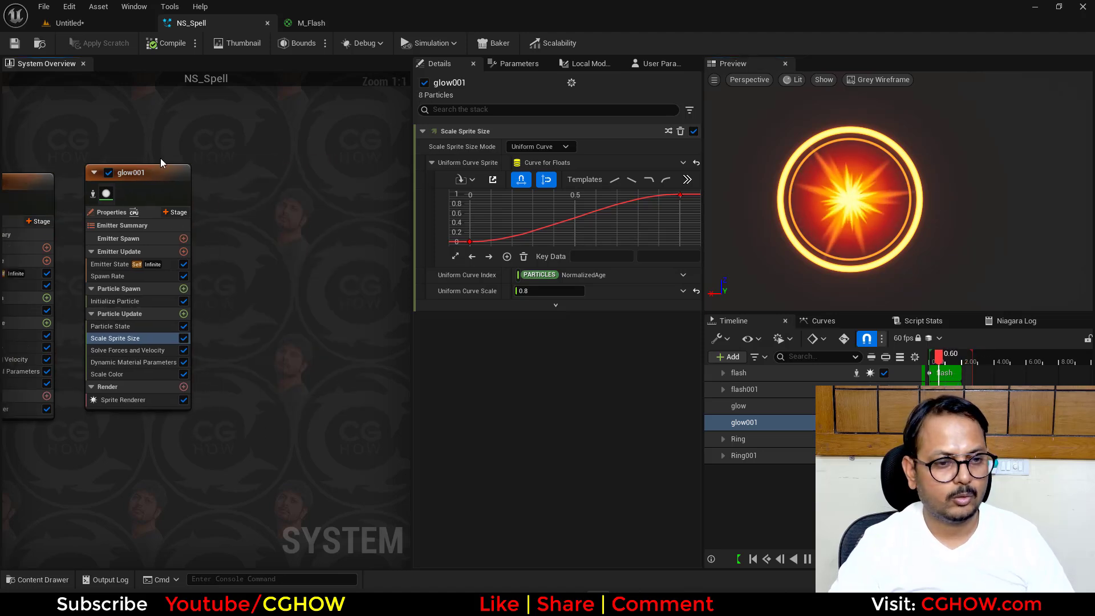
click(167, 179)
click(238, 150)
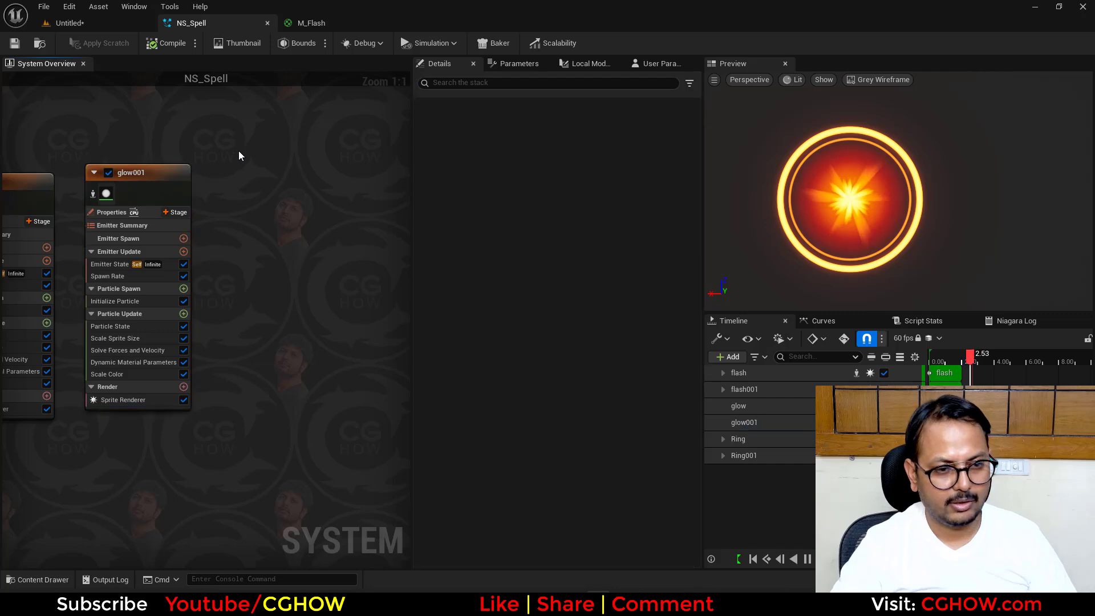
key(ctrl+v)
- Raise the Uniform Curve Scale in glow002's Scale Sprite Size module, trying 1.2 before setting it to 1.3
click(275, 319)
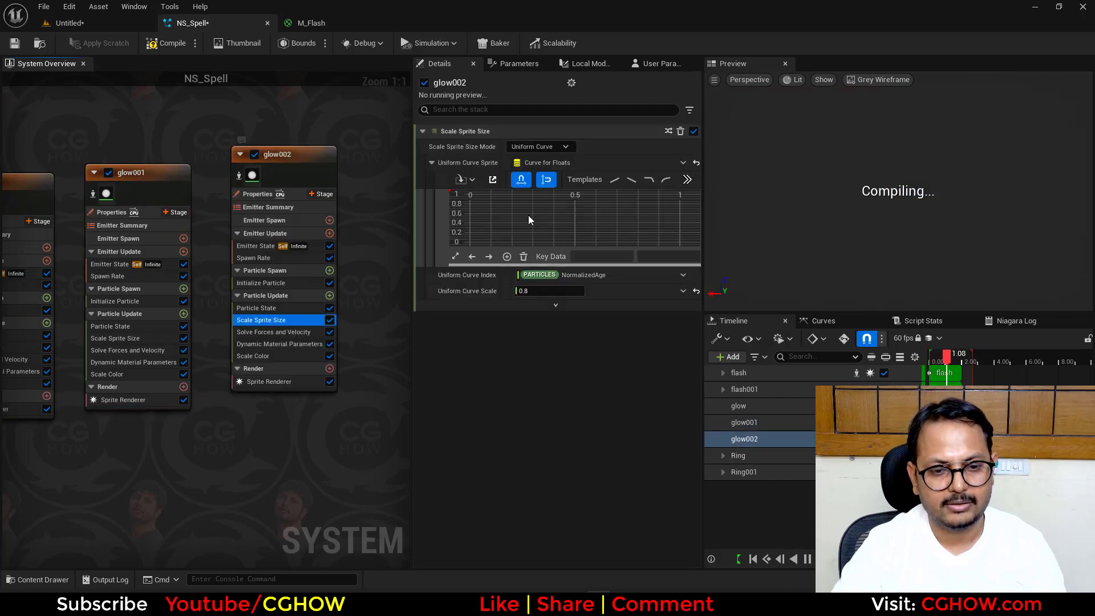
text(1.)
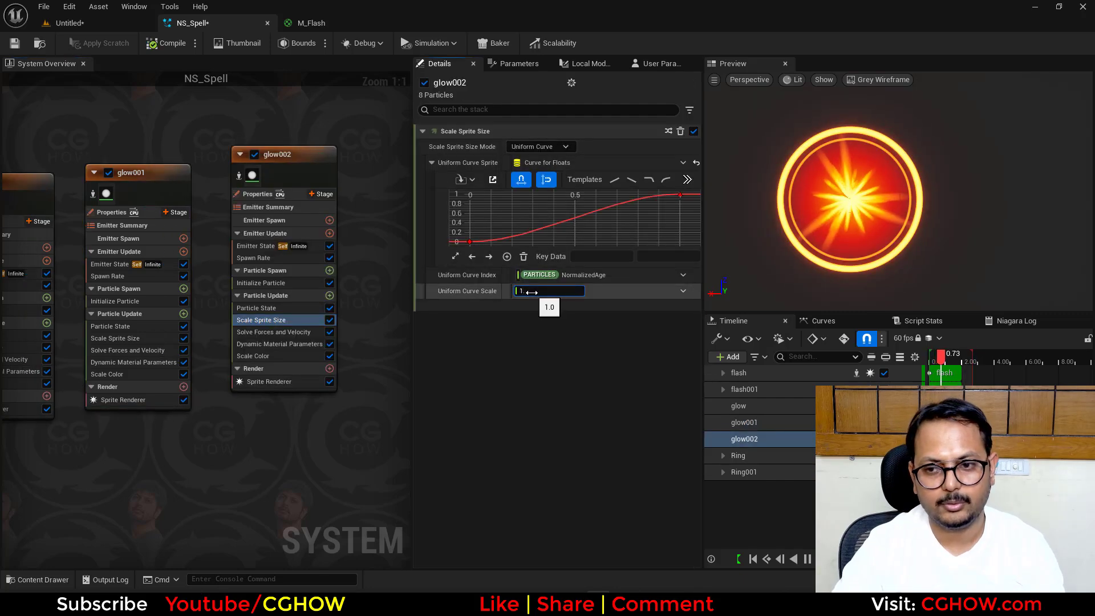
text(2)
key(Return)
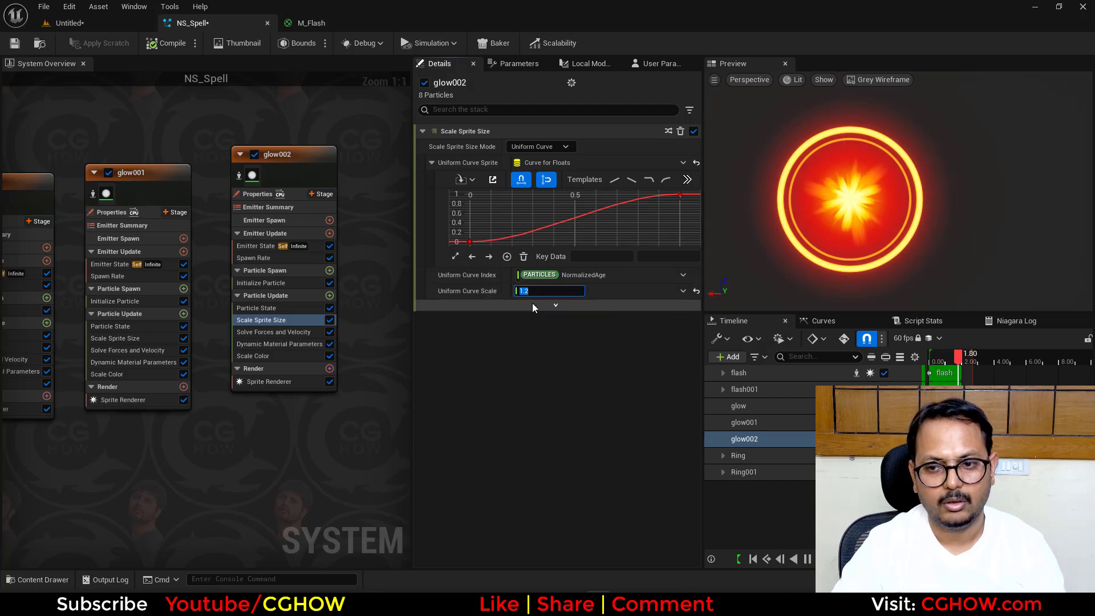
- Set the Scale Curve value for Scale Alpha in glow002's Scale Color module to 0.3
click(285, 355)
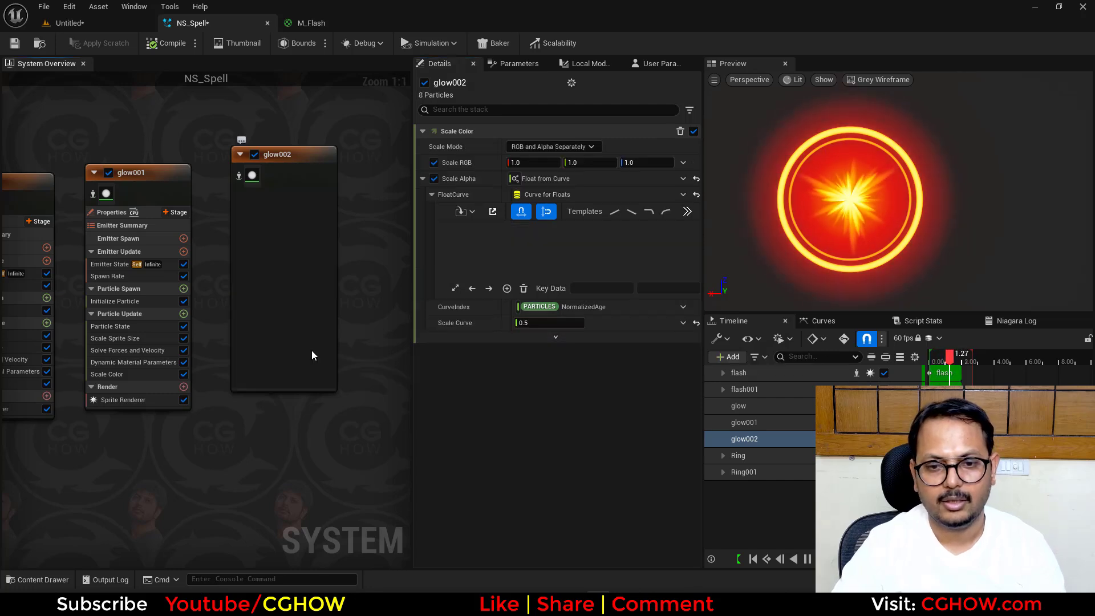
click(530, 323)
text(0.3)
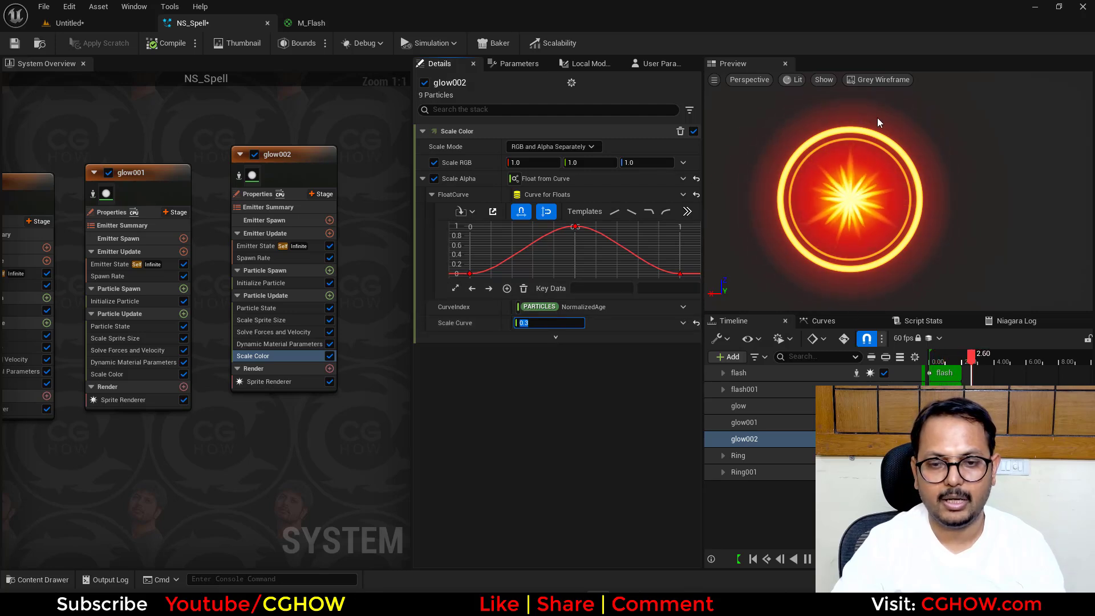
- Add an emitter based on the Fountain template to the system, beside glow002
right_drag(312, 438, 217, 453)
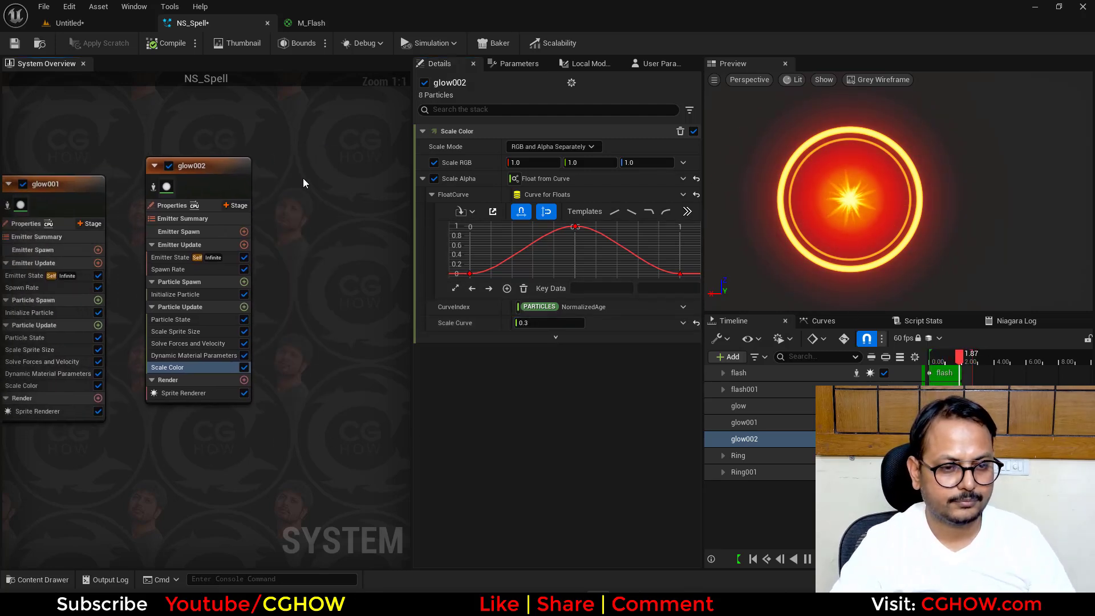
right_drag(303, 178, 203, 159)
right_click(204, 155)
click(233, 180)
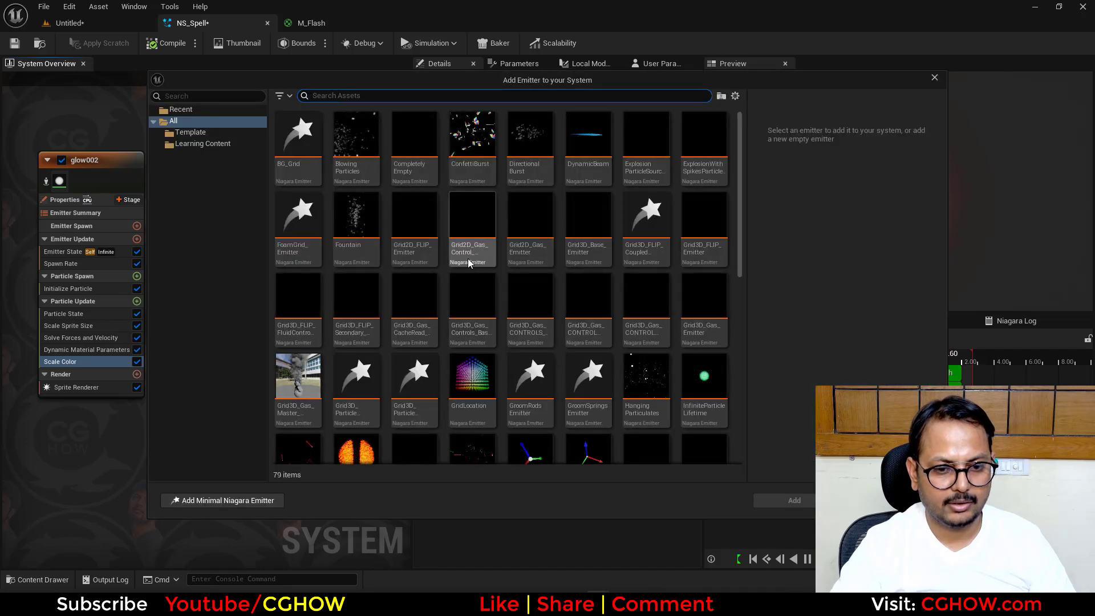
click(349, 233)
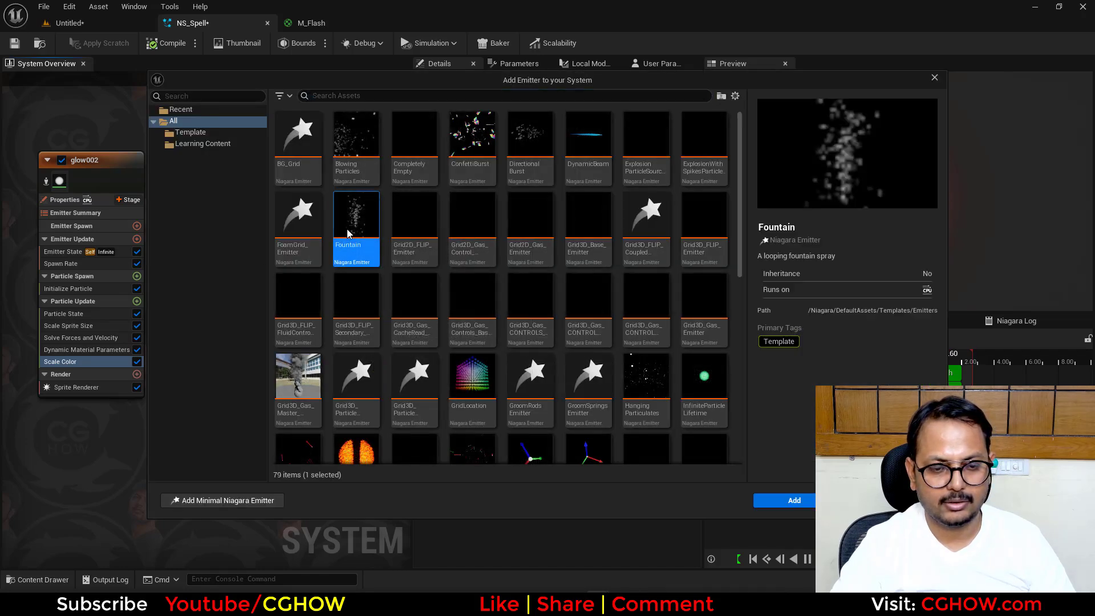
key(Return)
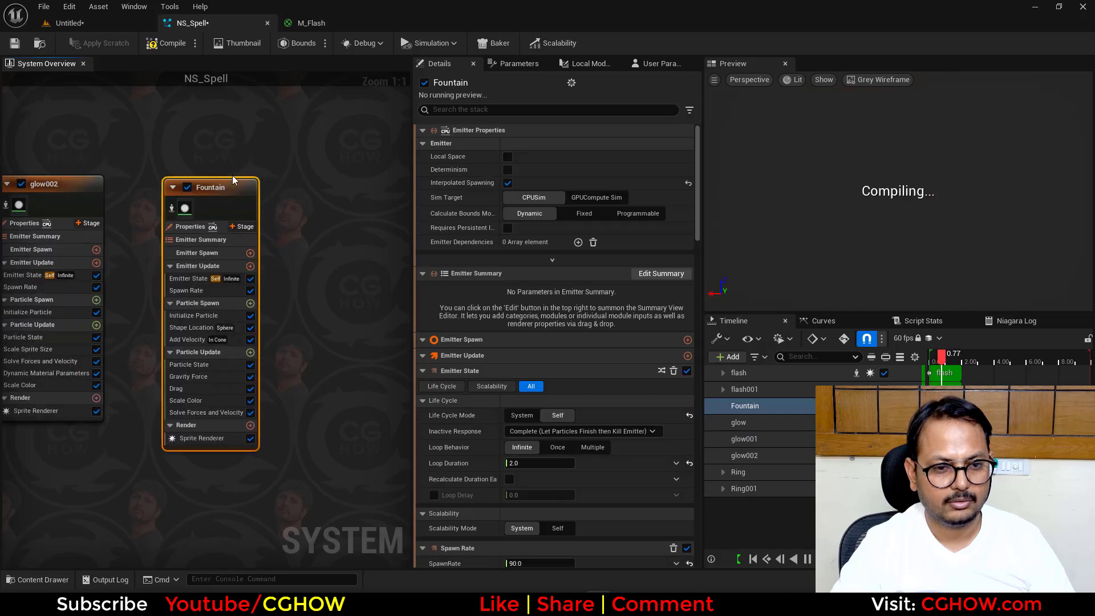
- Rename the Fountain emitter as particles_fill
double_click(211, 195)
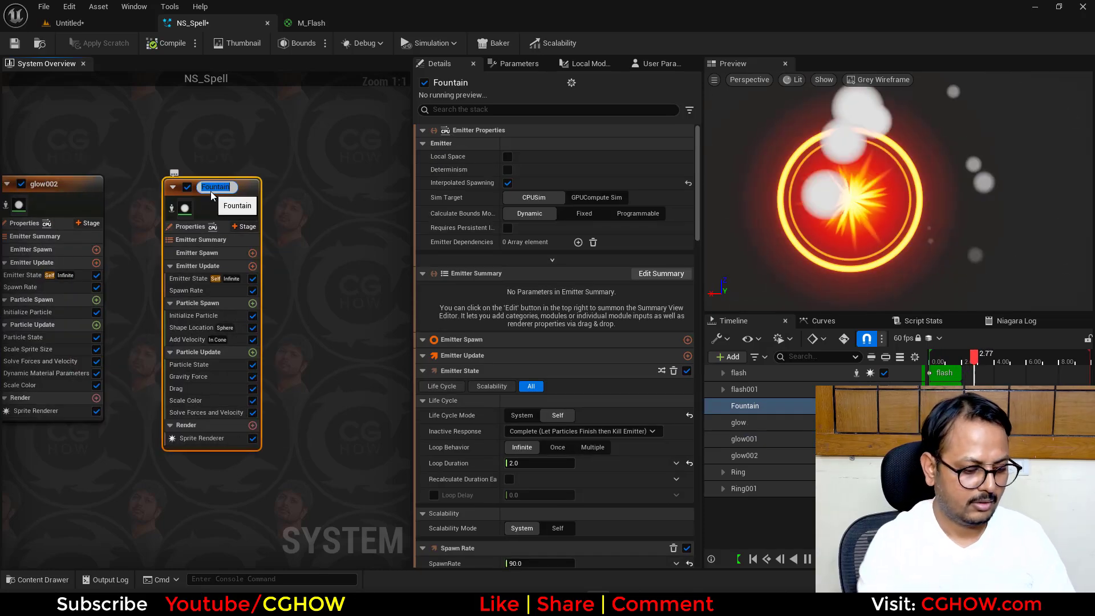
text(p)
key(BackSpace)
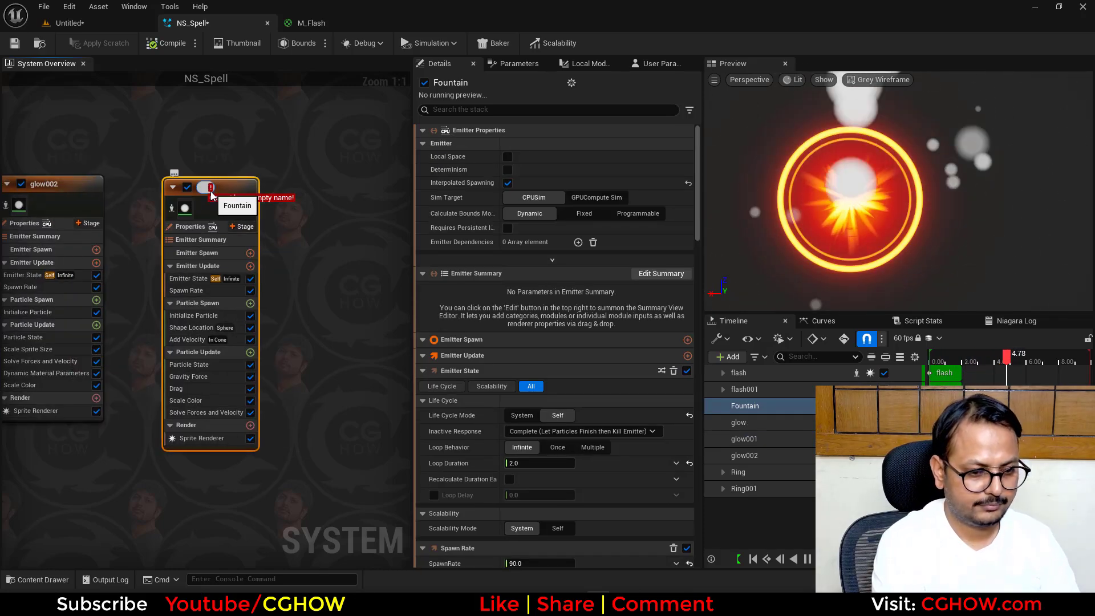
text(parti)
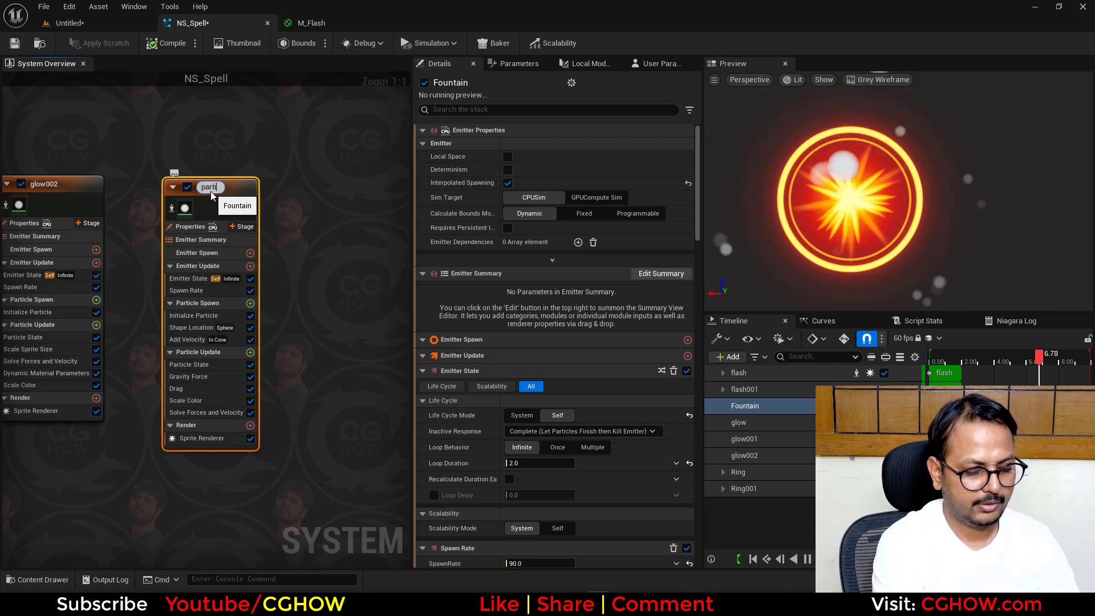
text(cles_fill)
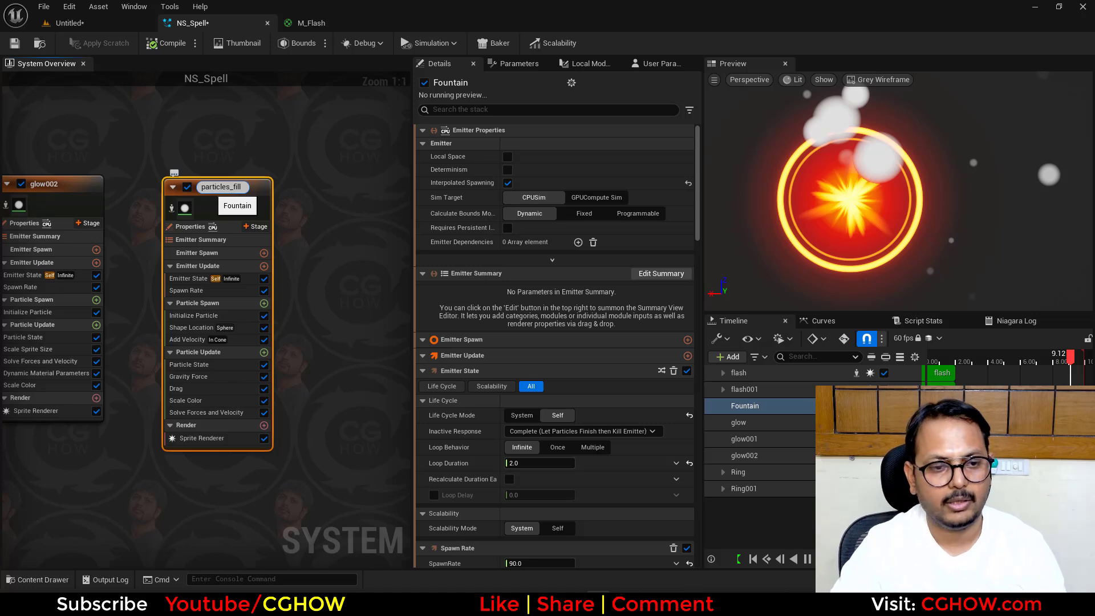
key(Return)
click(328, 261)
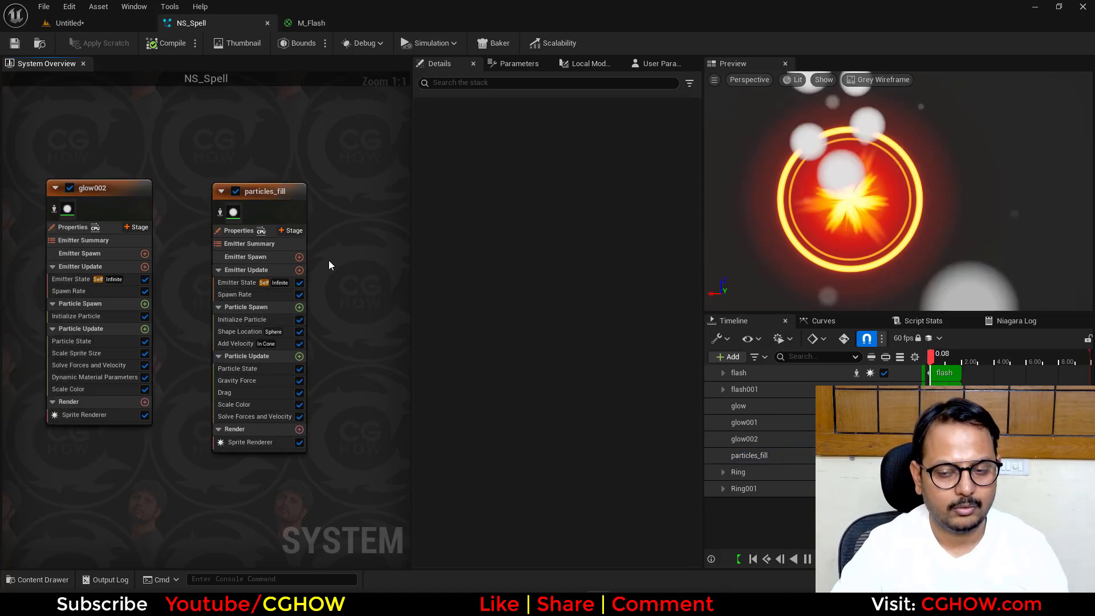
- Delete the Add Velocity and Gravity Force modules from the particles_fill emitter
key(Delete)
click(254, 372)
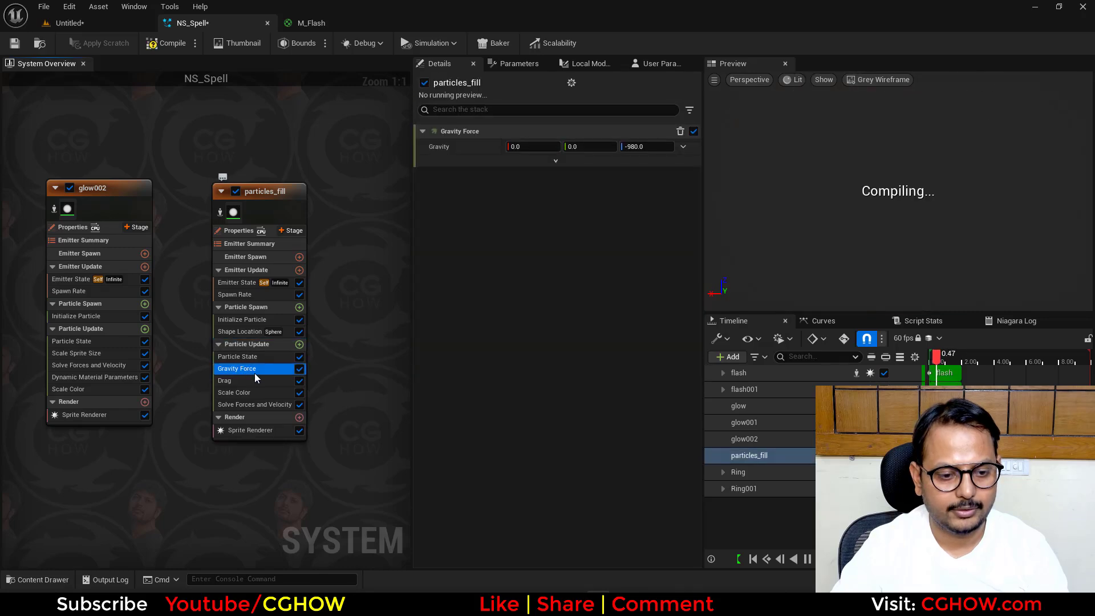
key(Delete)
- Set the Sphere Radius in particles_fill's Shape Location module to 20
click(238, 331)
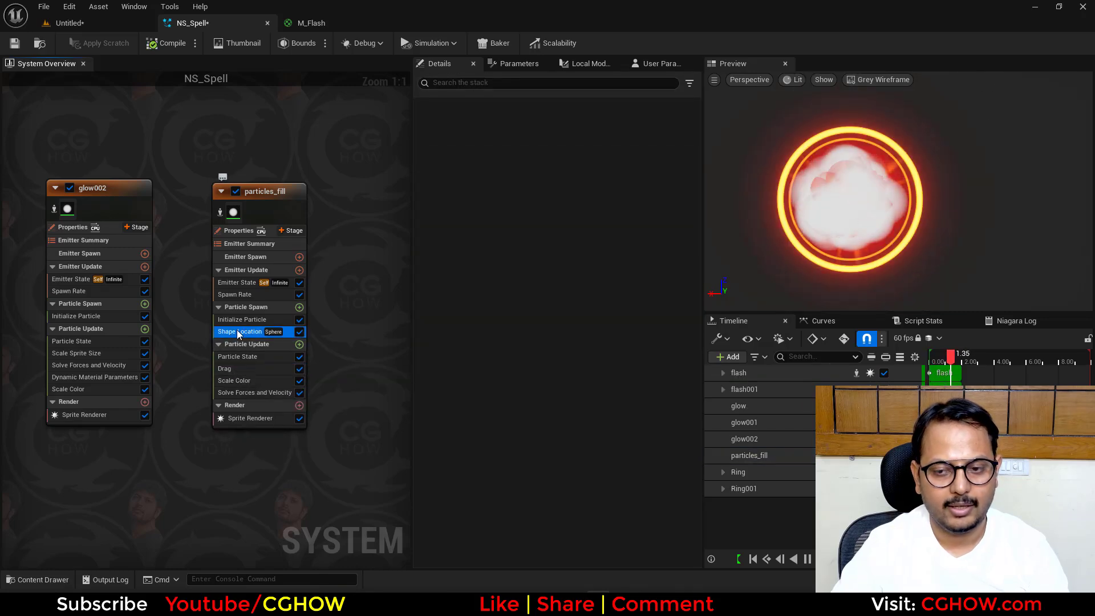
click(517, 194)
text(20)
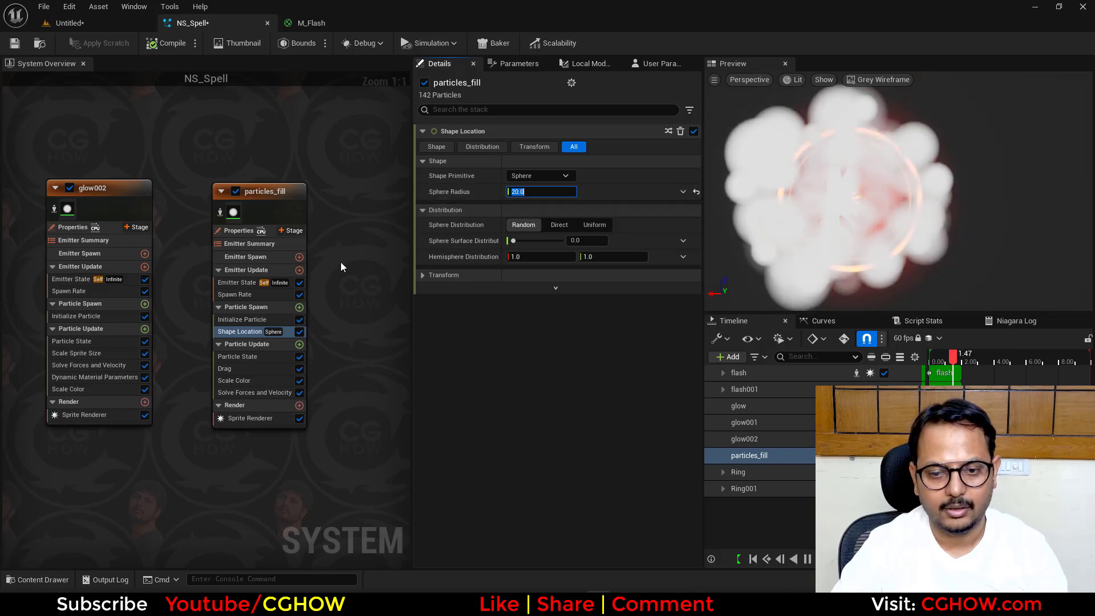
- In particles_fill's Initialize Particle module, set the uniform sprite size range to 0.1–1.0 and Mass Mode to Unset / (Mass of 1)
click(234, 310)
click(235, 321)
click(529, 383)
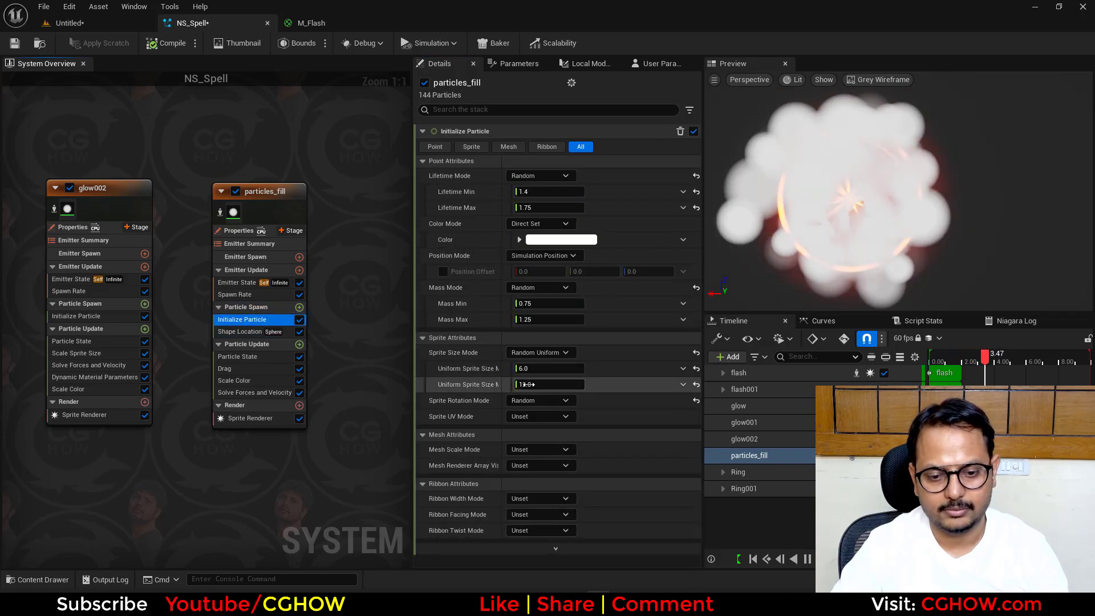
text(1)
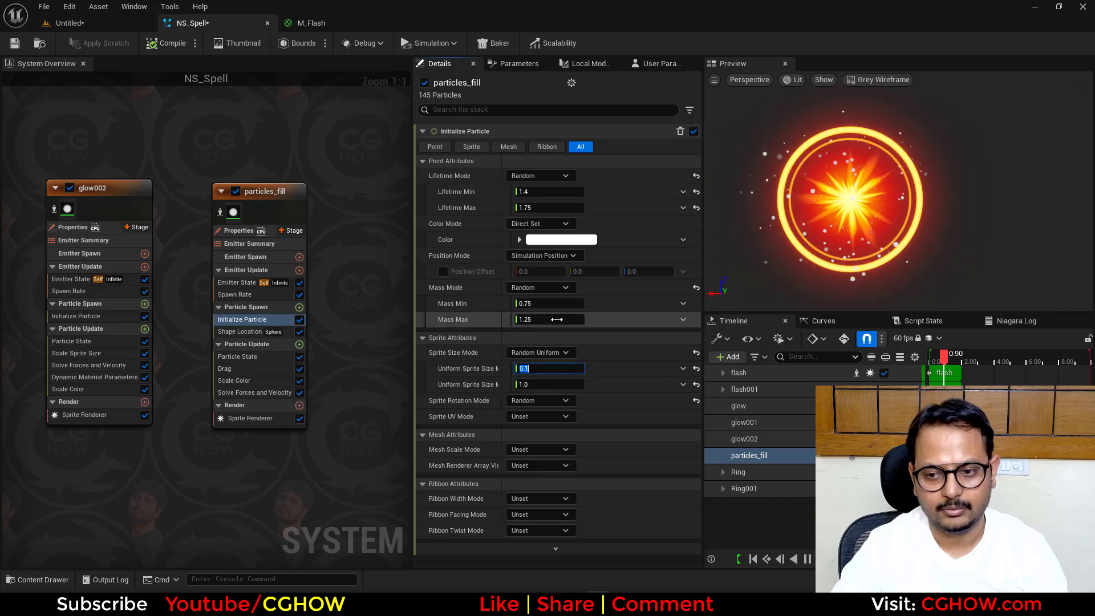
click(539, 288)
click(537, 303)
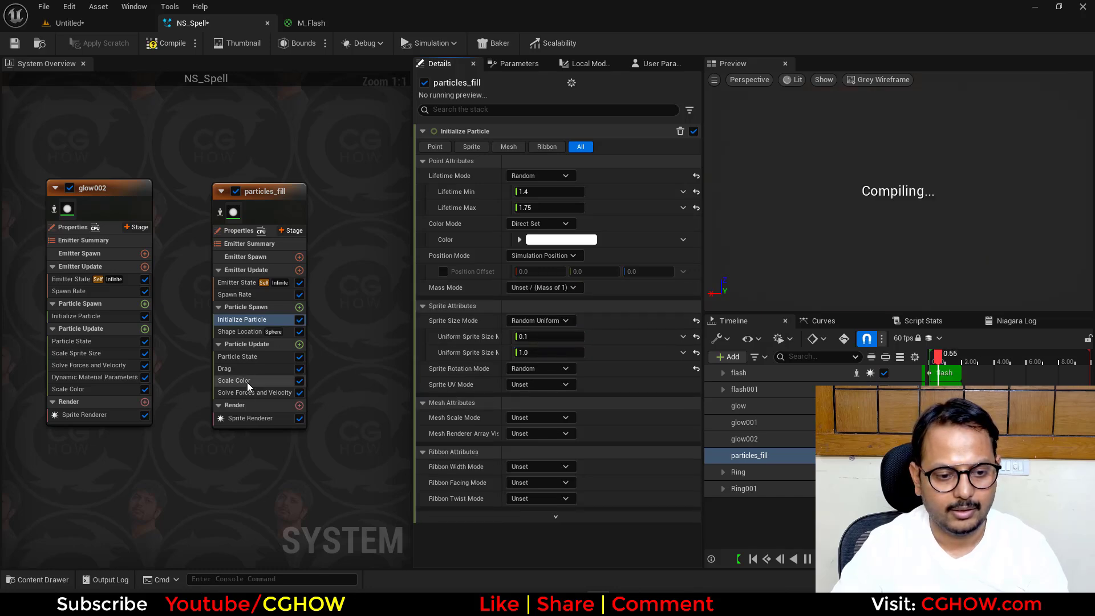
- Copy glow002's Scale Sprite Size module into particles_fill above Scale Color and give it the bell-shaped curve template
click(251, 381)
click(299, 345)
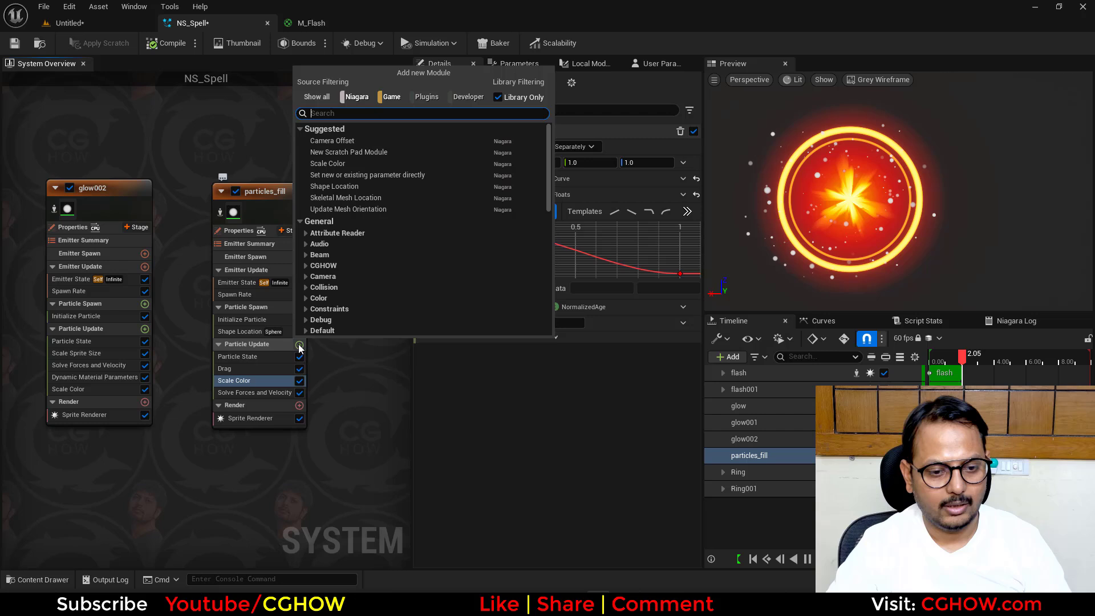
click(106, 354)
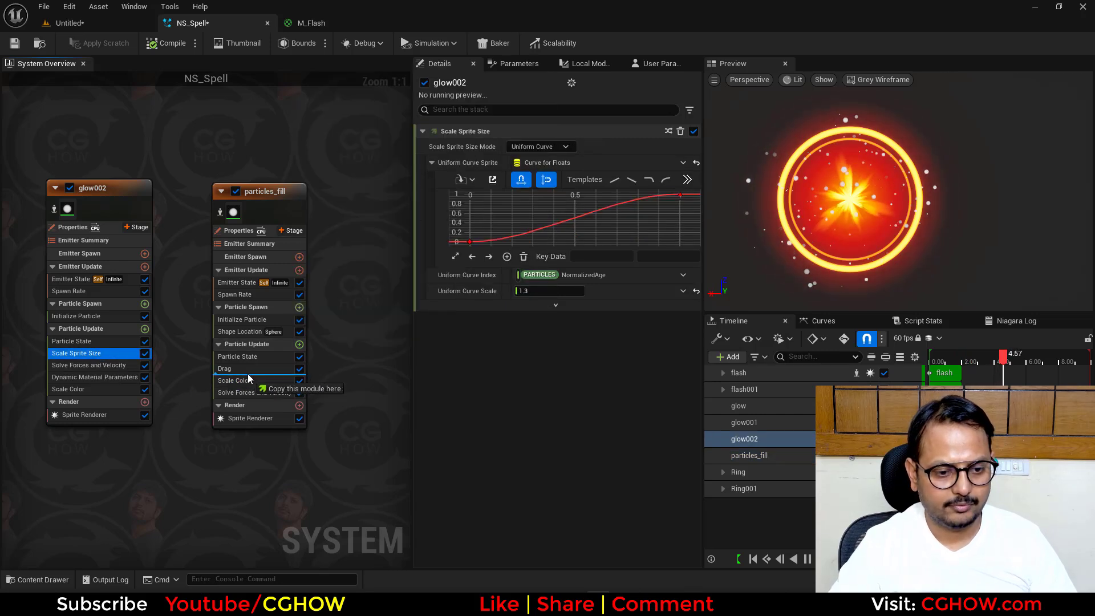
drag(249, 378, 248, 379)
click(688, 179)
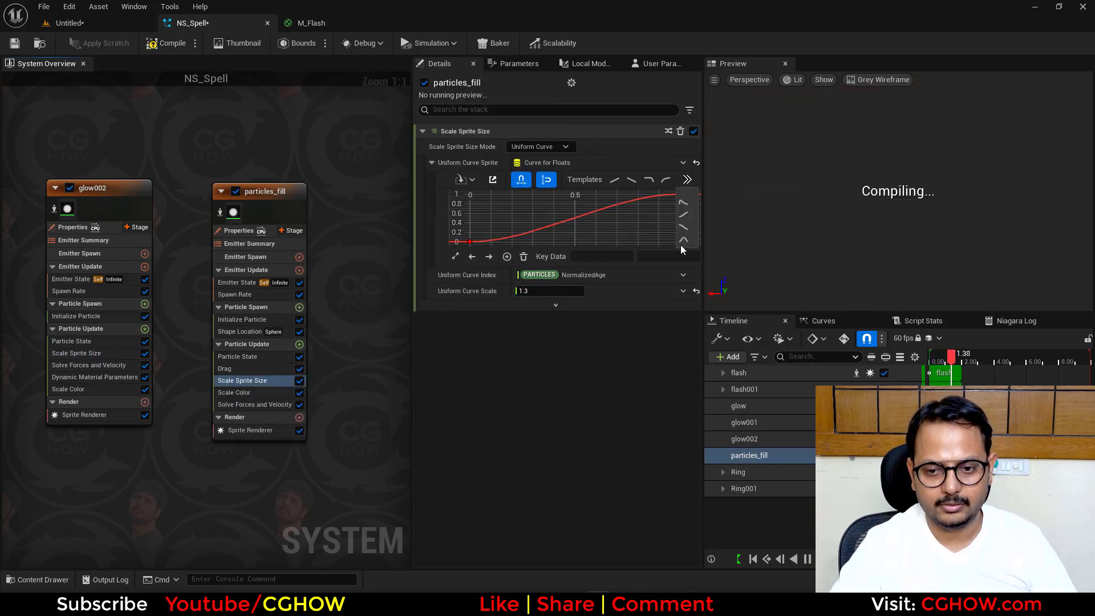
click(682, 240)
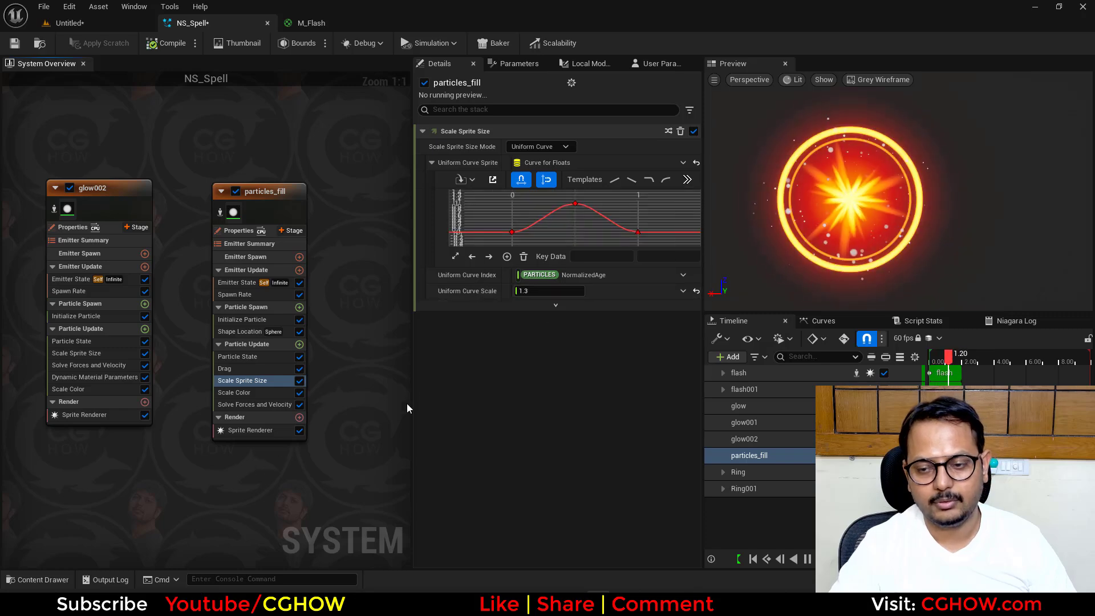
- Set particles_fill's initial particle color to orange, with R 1.0, G about 0.44 and B 0.0
click(255, 320)
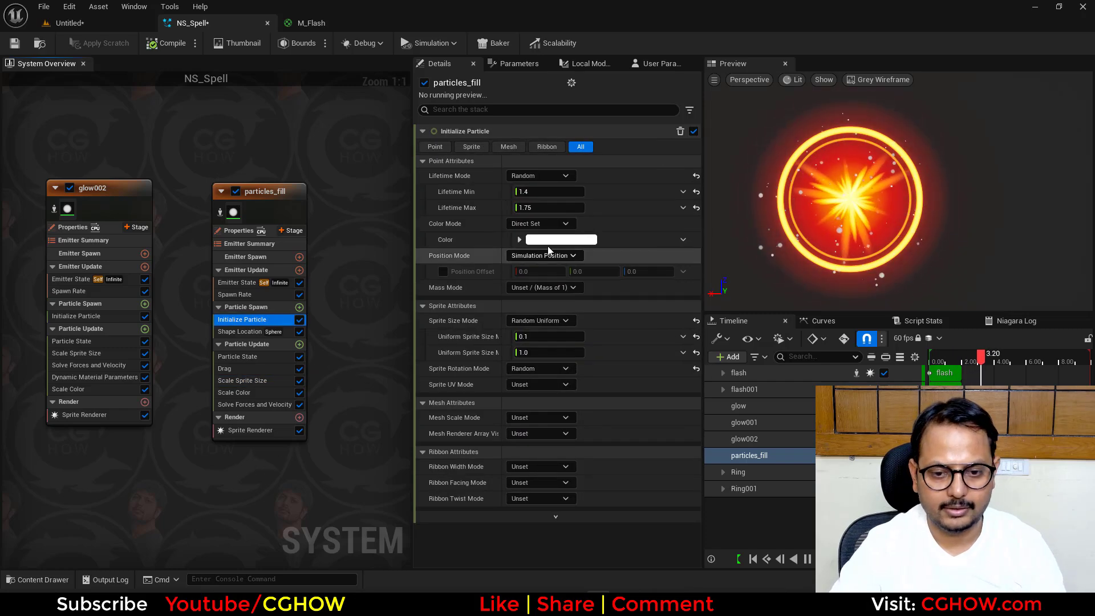
click(561, 240)
drag(649, 368, 668, 369)
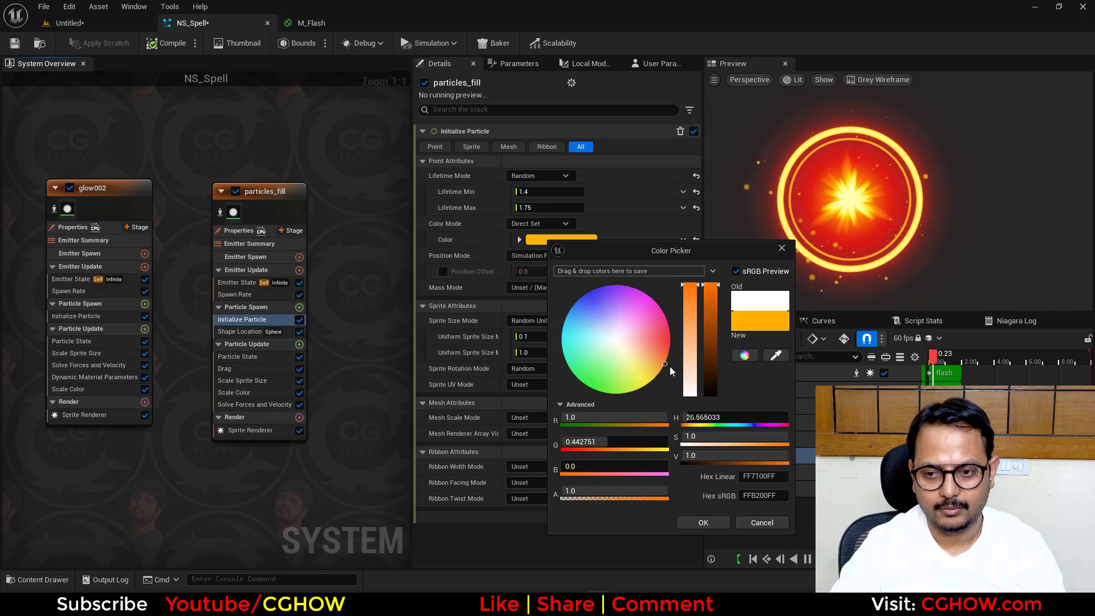
click(706, 522)
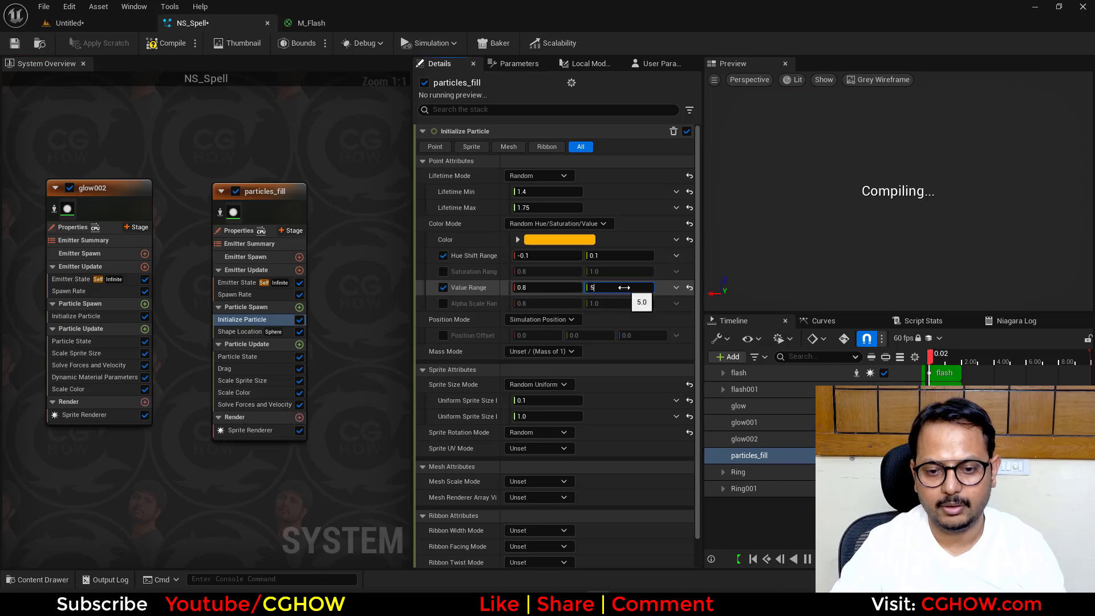
- Use the Random Hue/Saturation/Value color mode for particles_fill and set the Value Range maximum to 5
click(624, 288)
text(5)
key(Return)
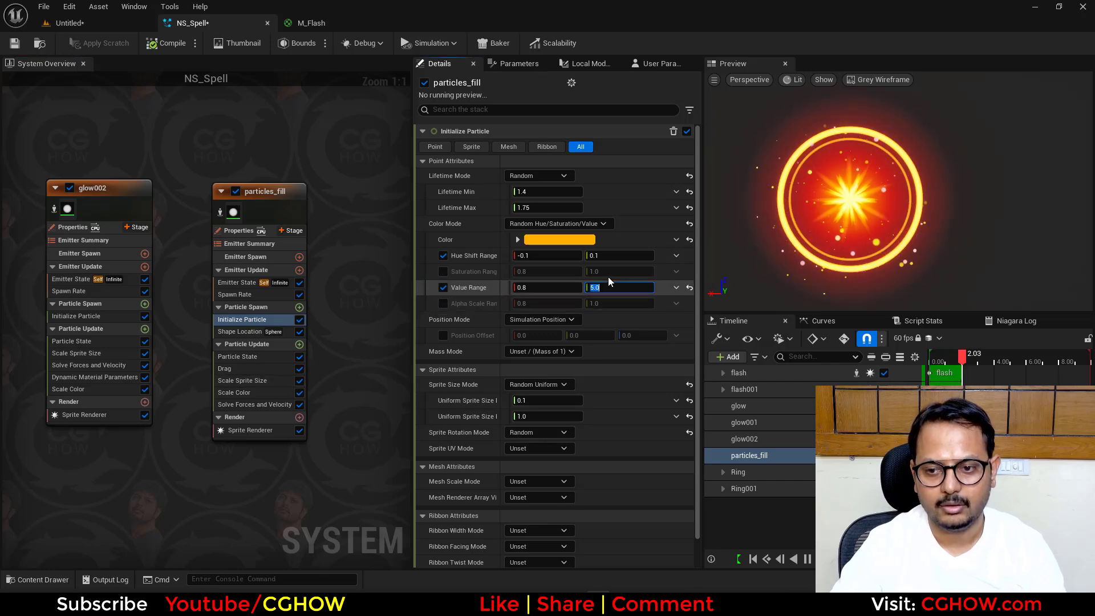
- Set particles_fill's Hue Shift Range to 0.0 for both limits and enable Saturation Range with a maximum of 5
click(560, 257)
text(0)
key(Return)
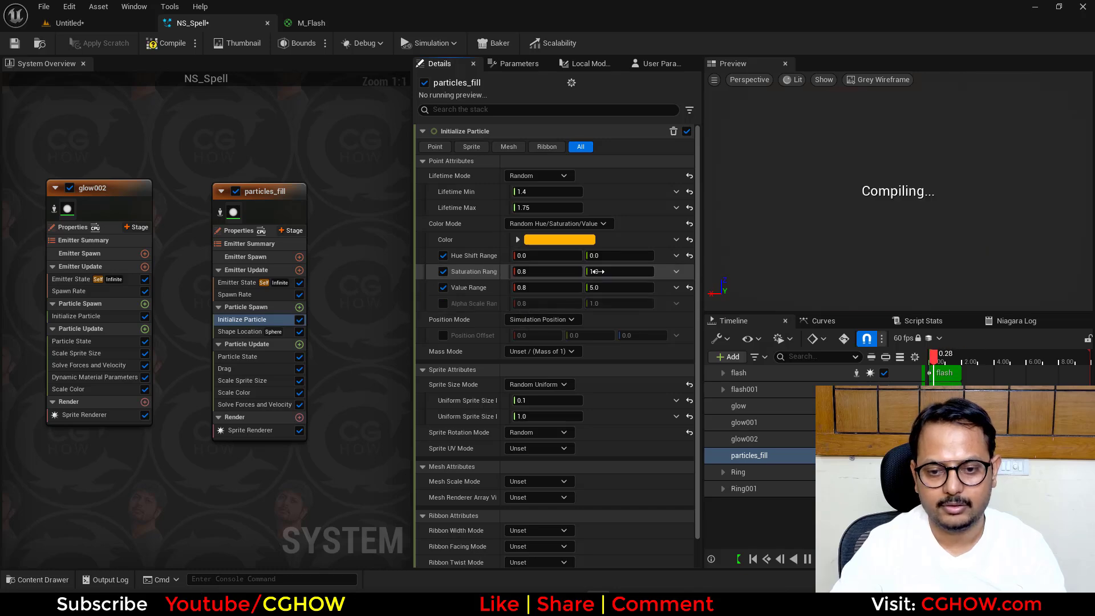
click(597, 271)
text(5)
key(Return)
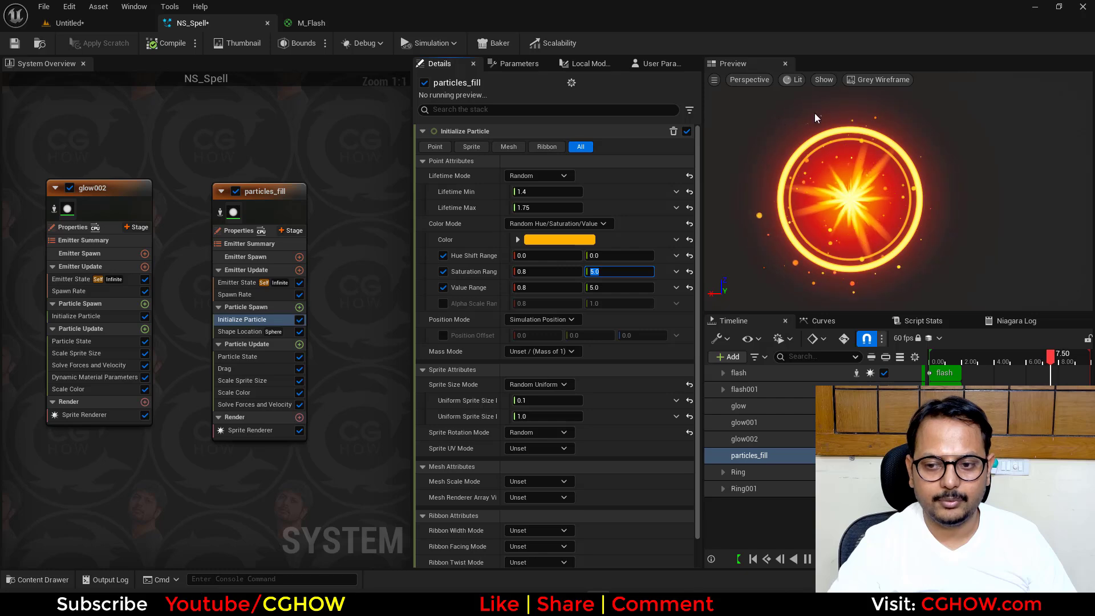
scroll(171, 368, down, 4)
right_drag(107, 460, 330, 426)
scroll(222, 289, up, 3)
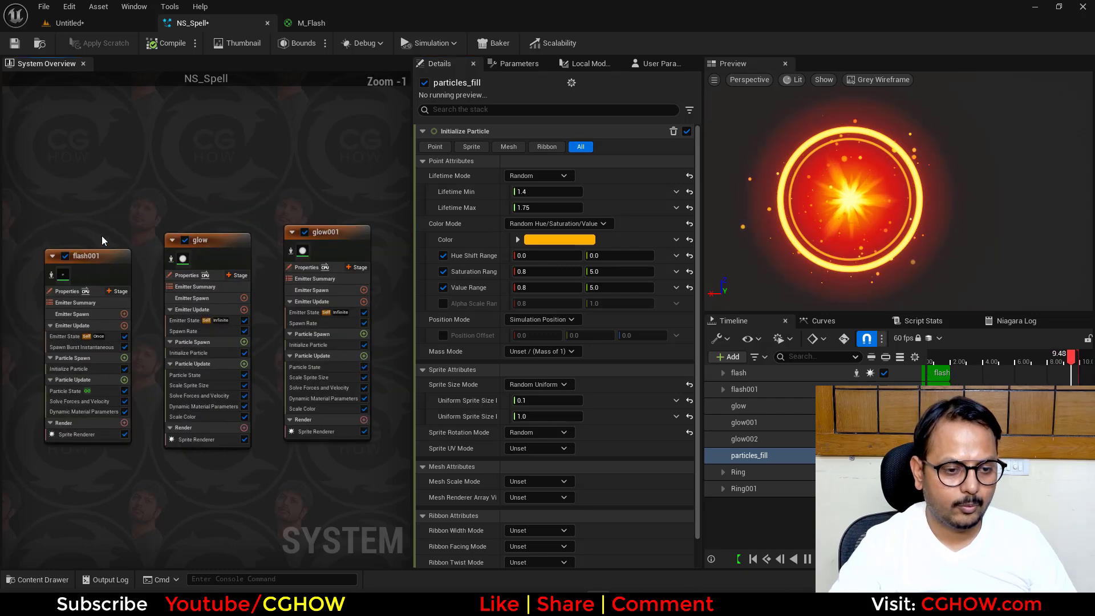
- Duplicate the particles_fill emitter within the NS_Spell system
right_drag(103, 239, 267, 211)
right_drag(56, 409, 166, 375)
right_drag(101, 415, 265, 369)
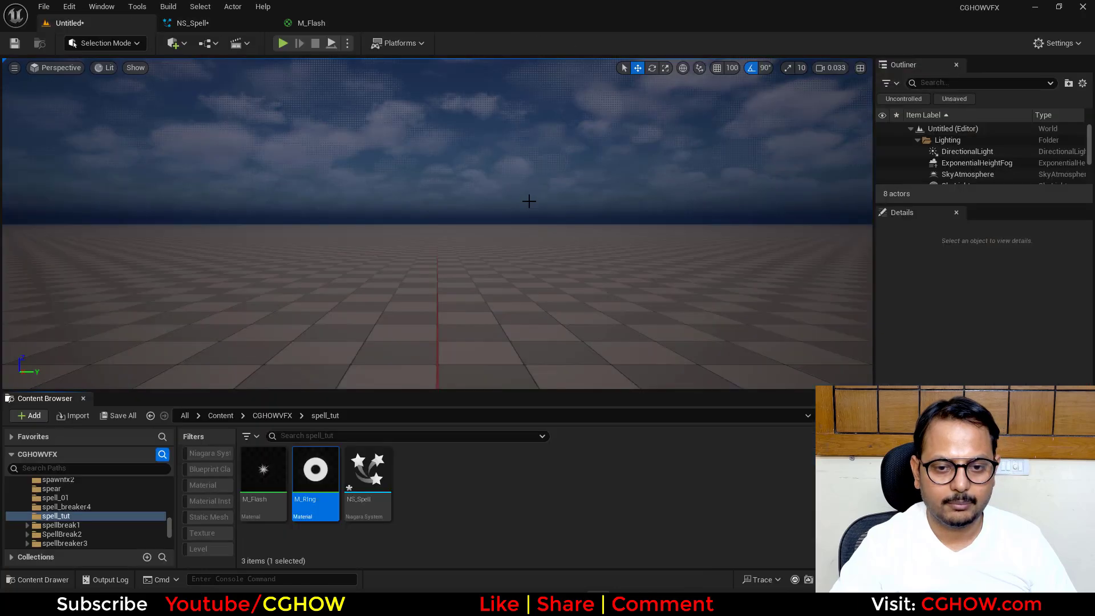
click(220, 23)
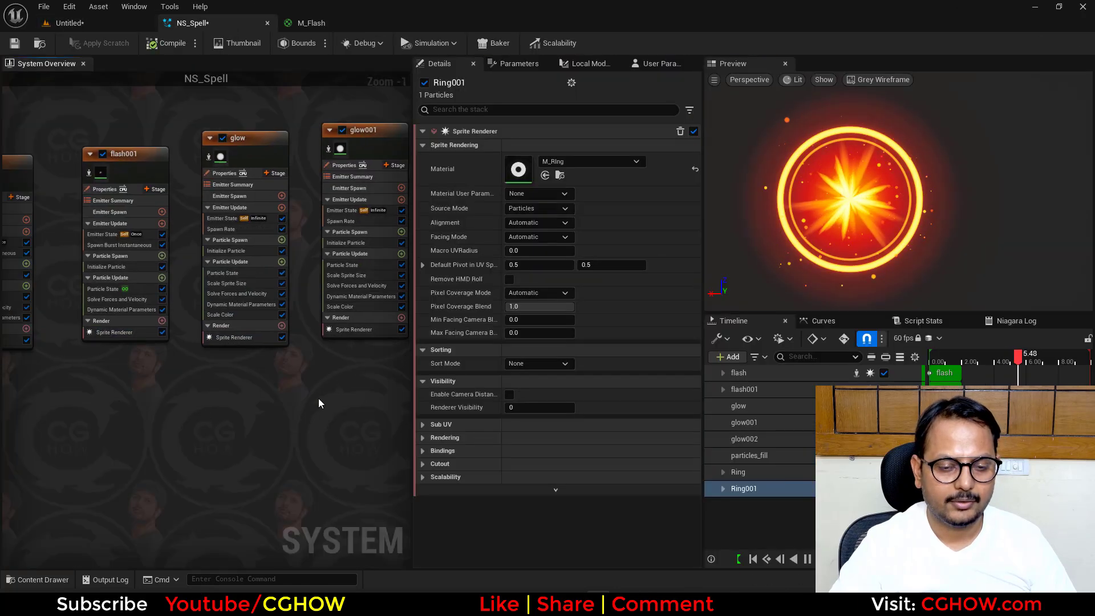
click(156, 172)
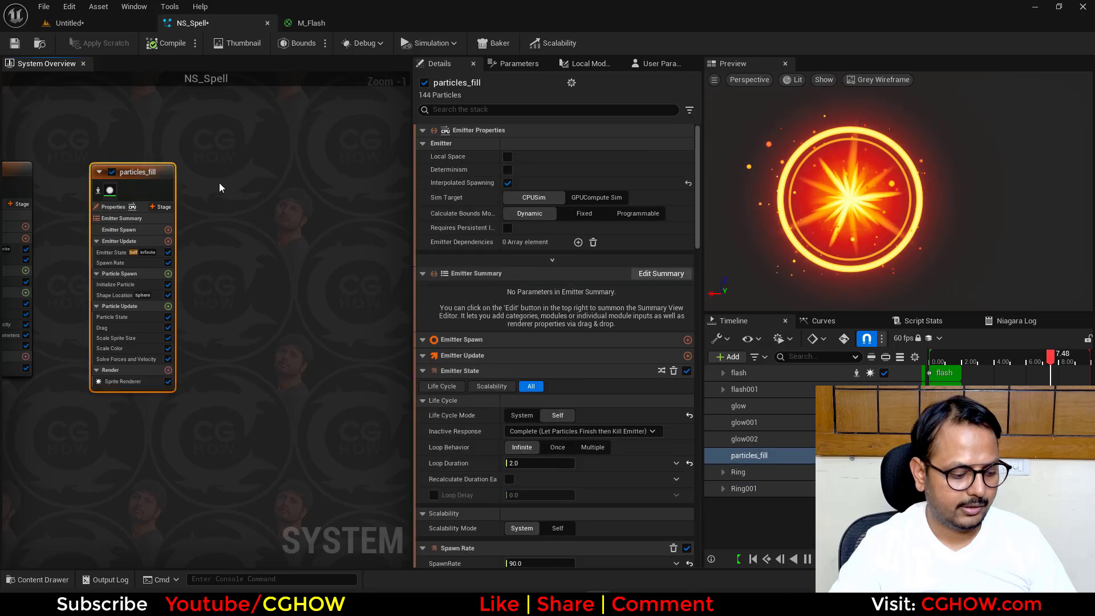
click(260, 166)
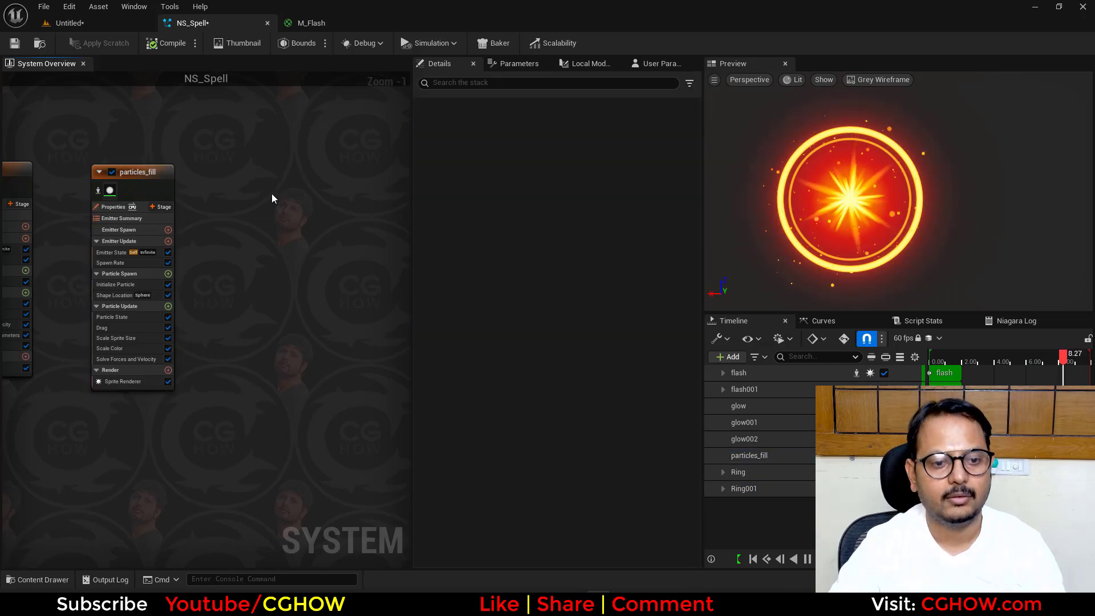
key(ctrl+v)
- Set particles_fill001's Spawn Rate to 5.0 and assign the M_Ring material to its Sprite Renderer
click(285, 271)
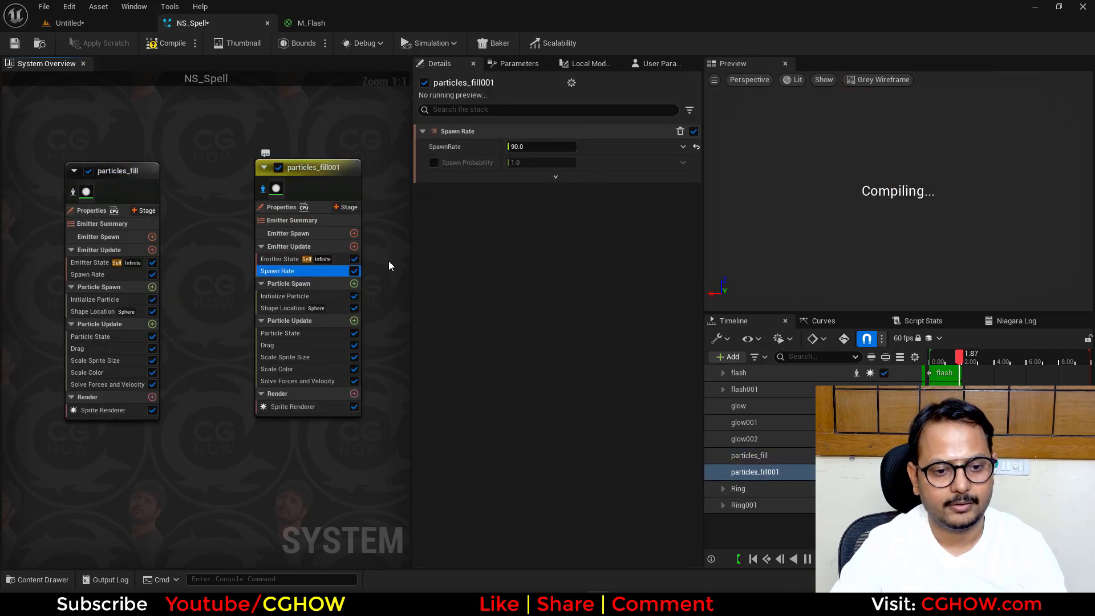
click(541, 146)
click(308, 406)
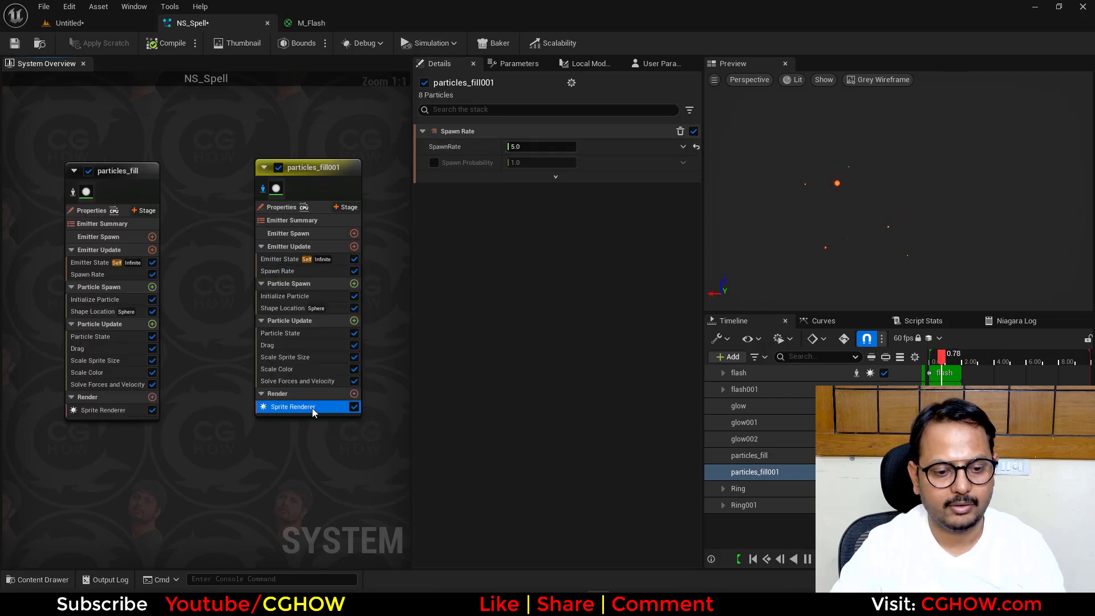
click(546, 175)
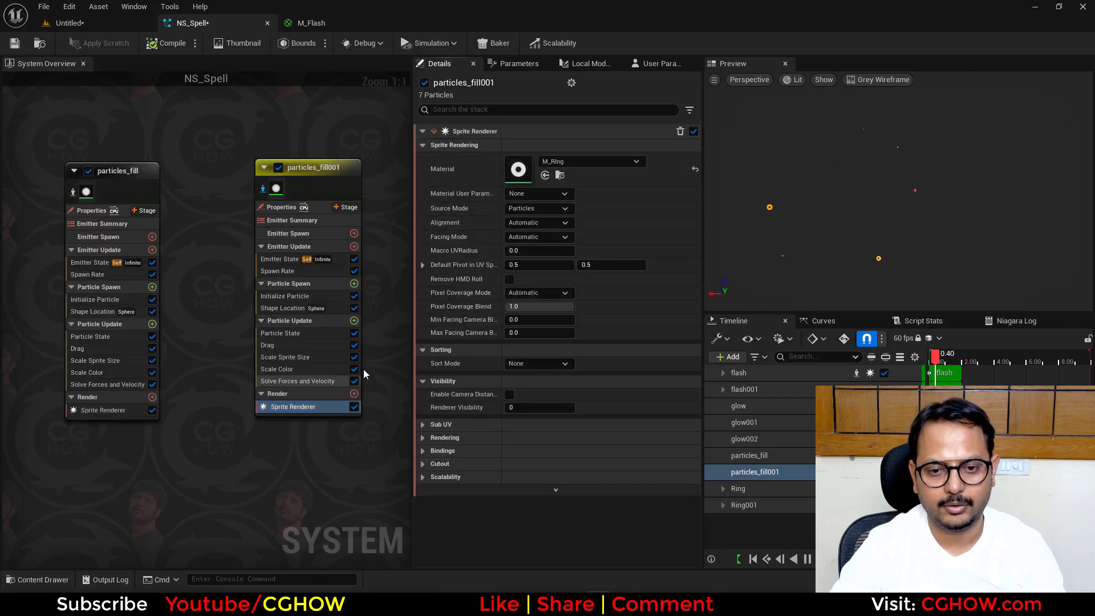
- Add Dynamic Material Parameters to particles_fill001's Particle Update, with min at 0.9 and max at 0.1
click(355, 321)
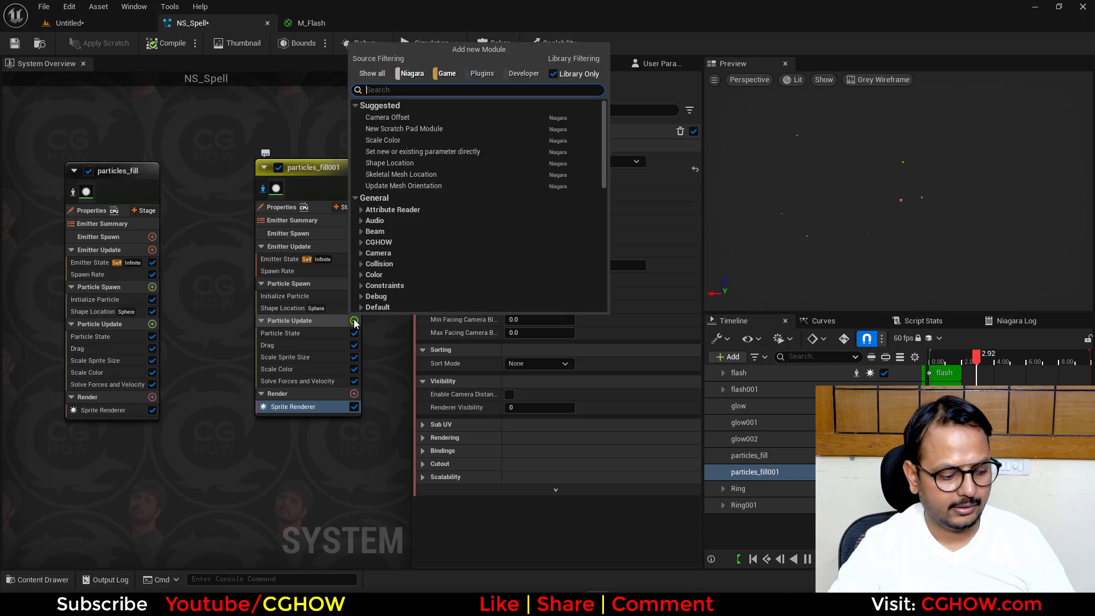
text(dy)
click(404, 142)
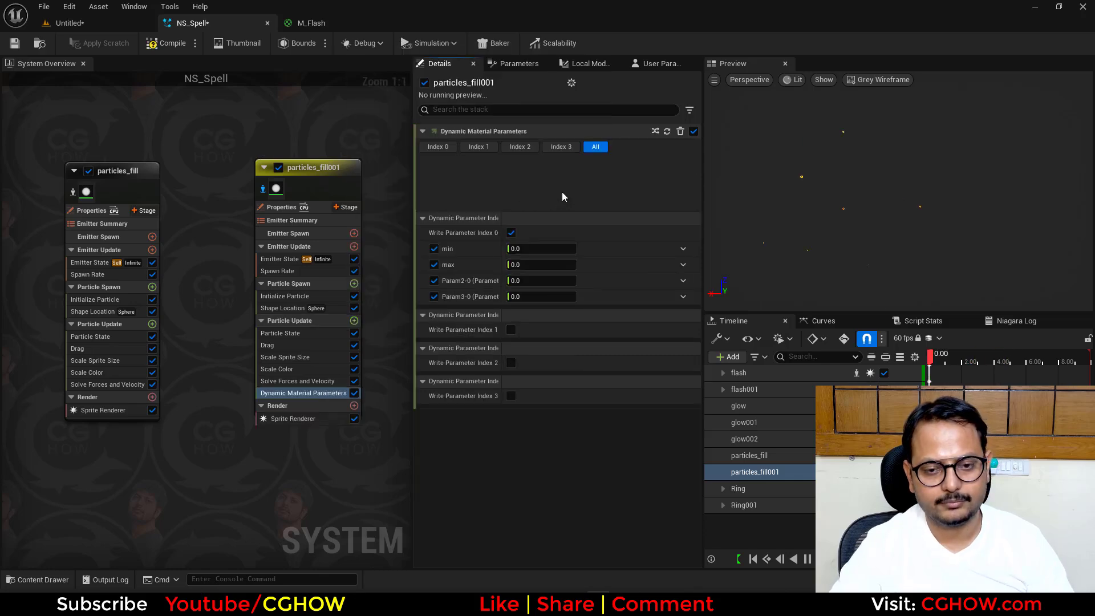
click(523, 207)
text(.1)
click(531, 192)
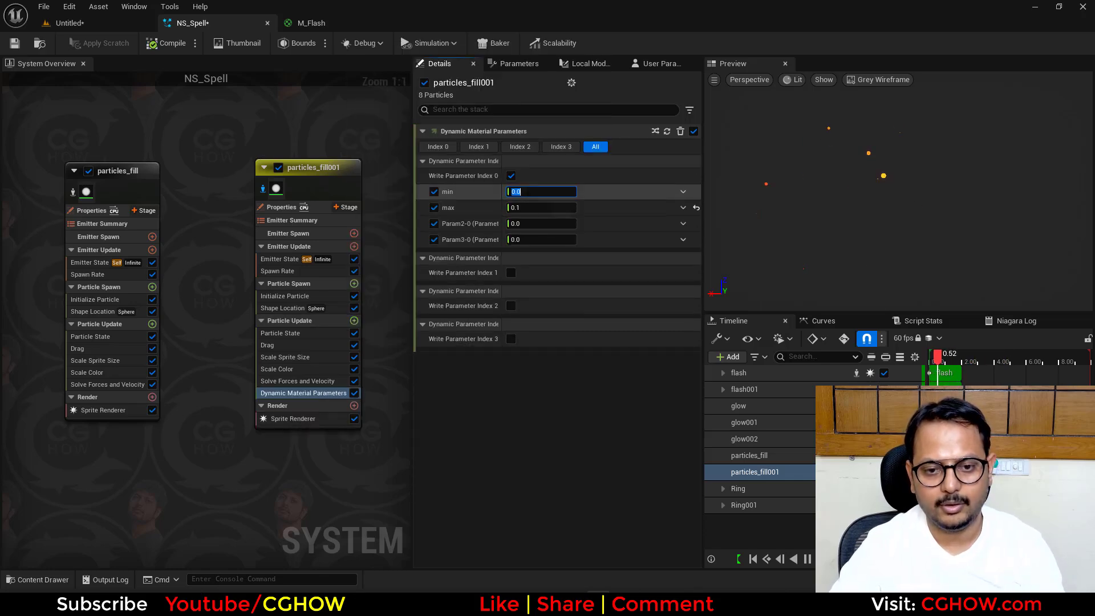
text(.9)
key(Return)
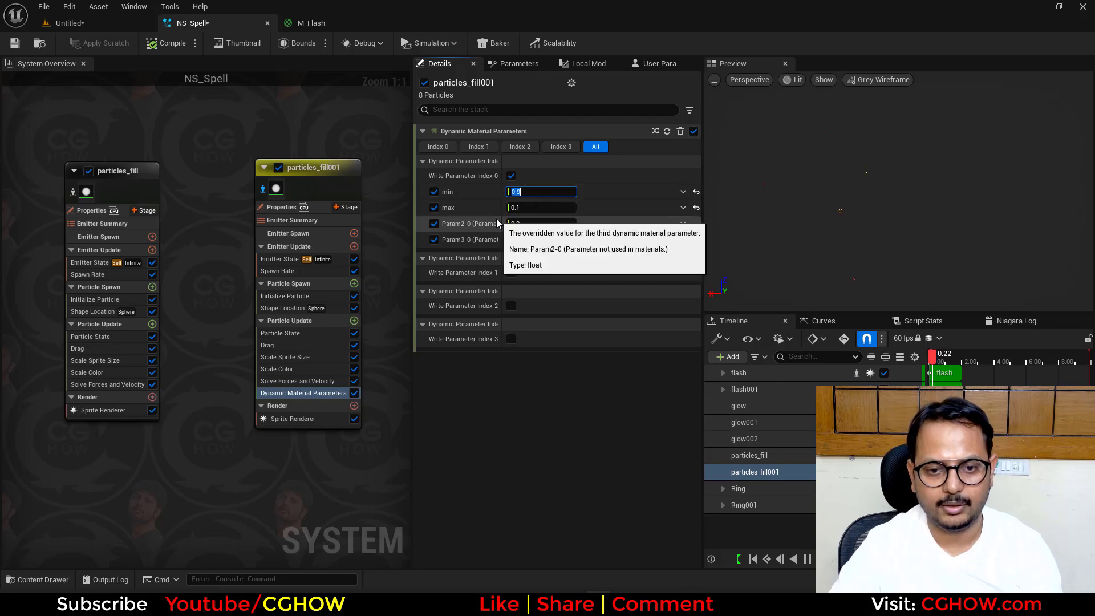
- Set particles_fill001's Uniform Curve Scale to 10 in Scale Sprite Size and turn off the emitter's isolation
click(285, 296)
click(285, 357)
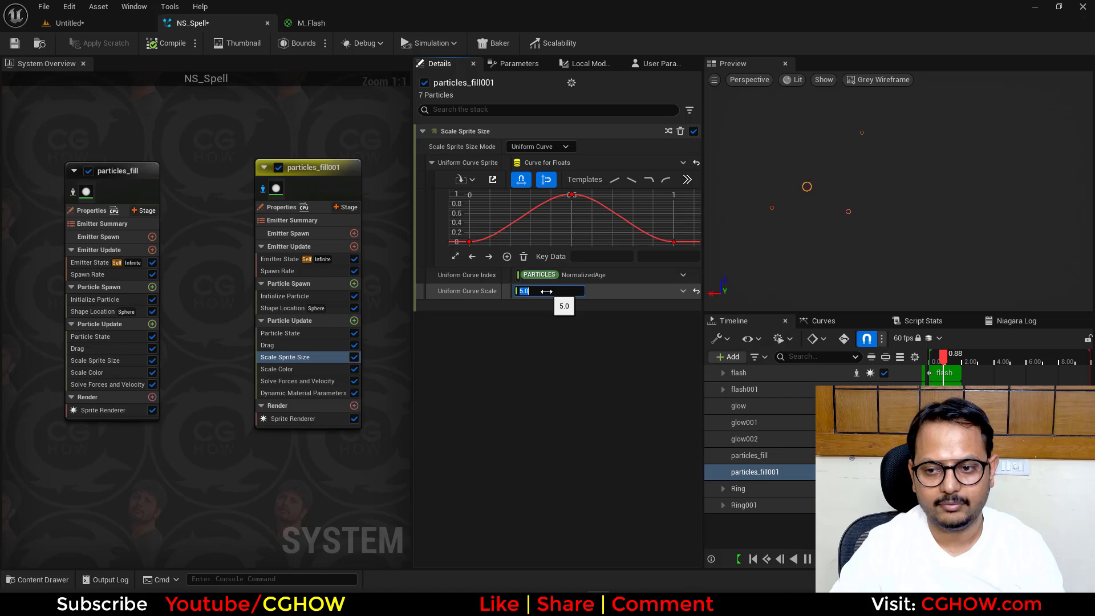
click(263, 190)
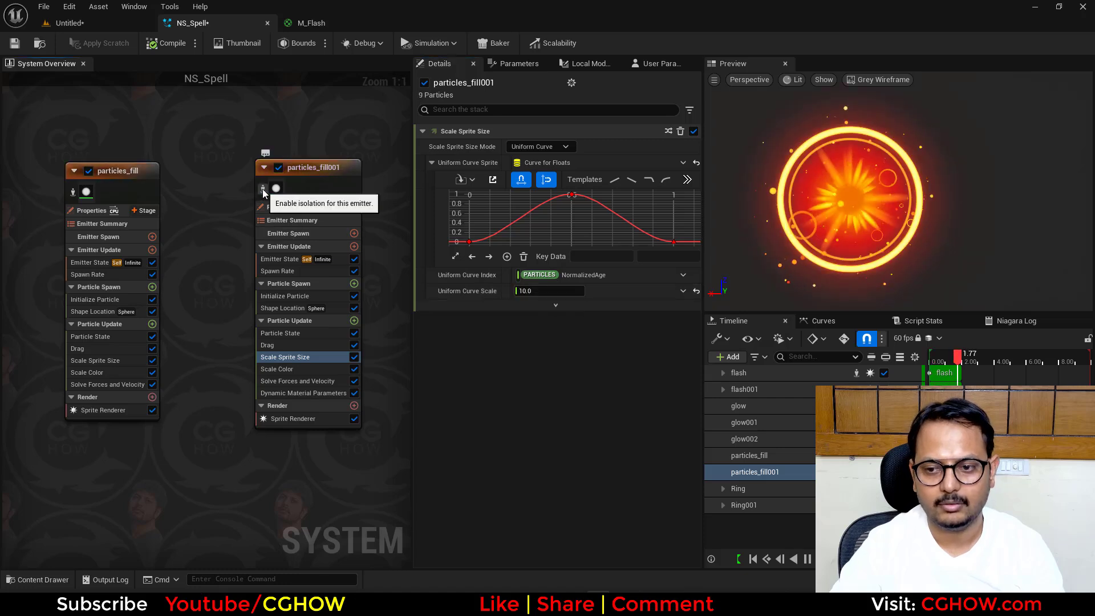
- Try a Uniform Curve Scale of 20 for particles_fill001
click(536, 290)
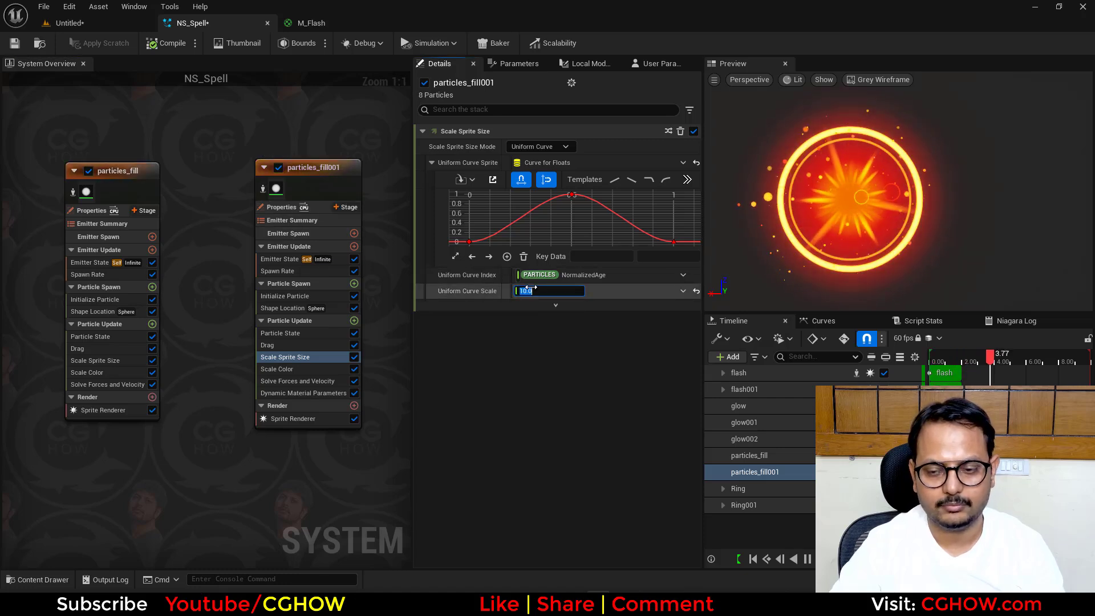
text(20)
key(Return)
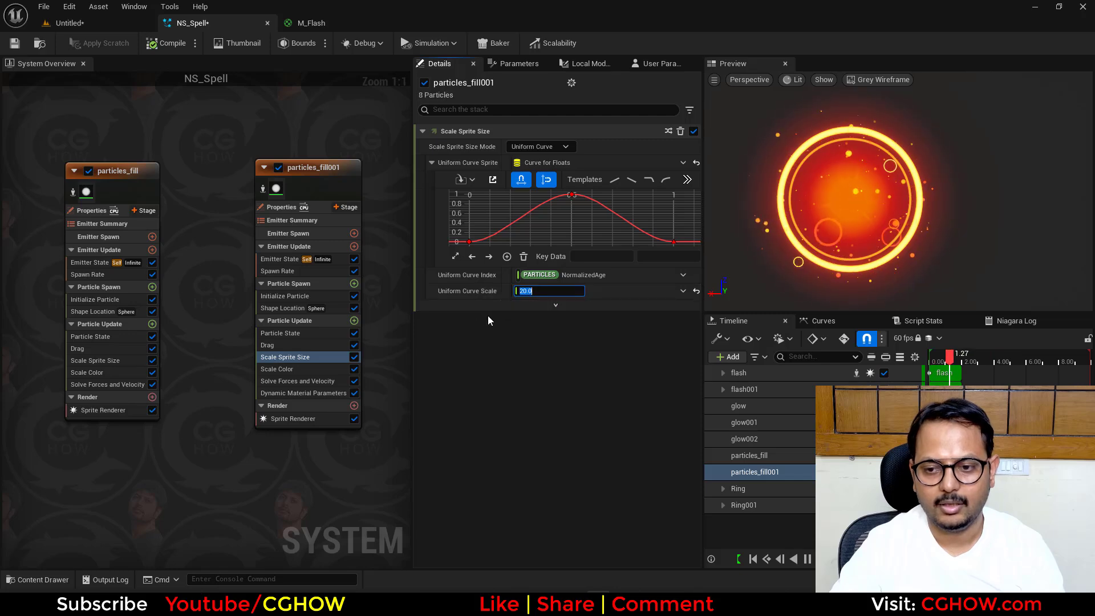
- Set particles_fill001's random lifetime to a minimum of 2.0 and a maximum of 3.0 in Initialize Particle
click(310, 296)
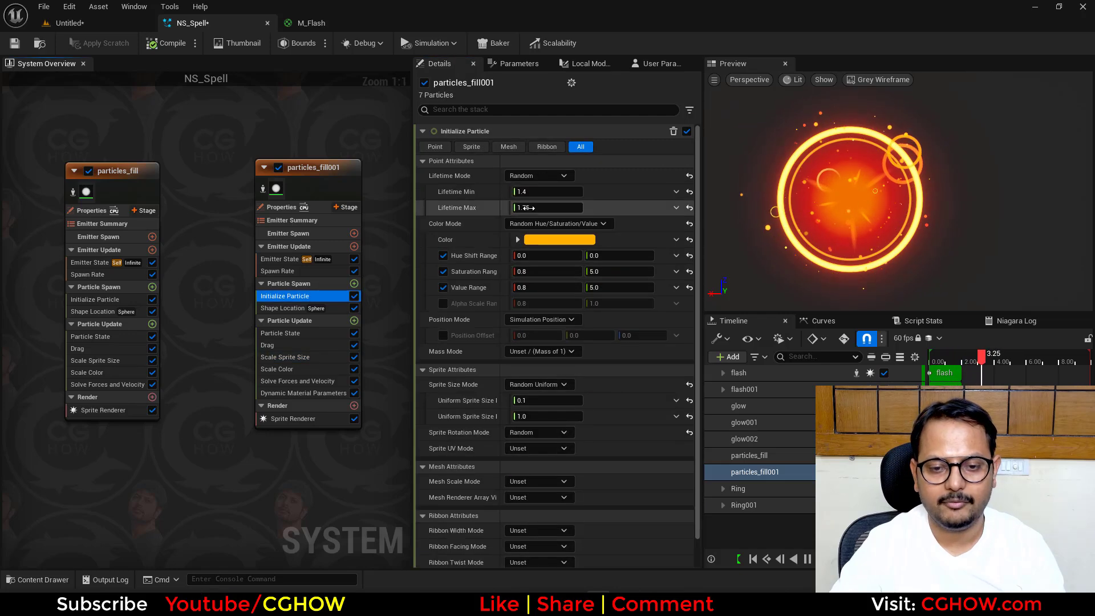
click(533, 191)
text(2)
key(Return)
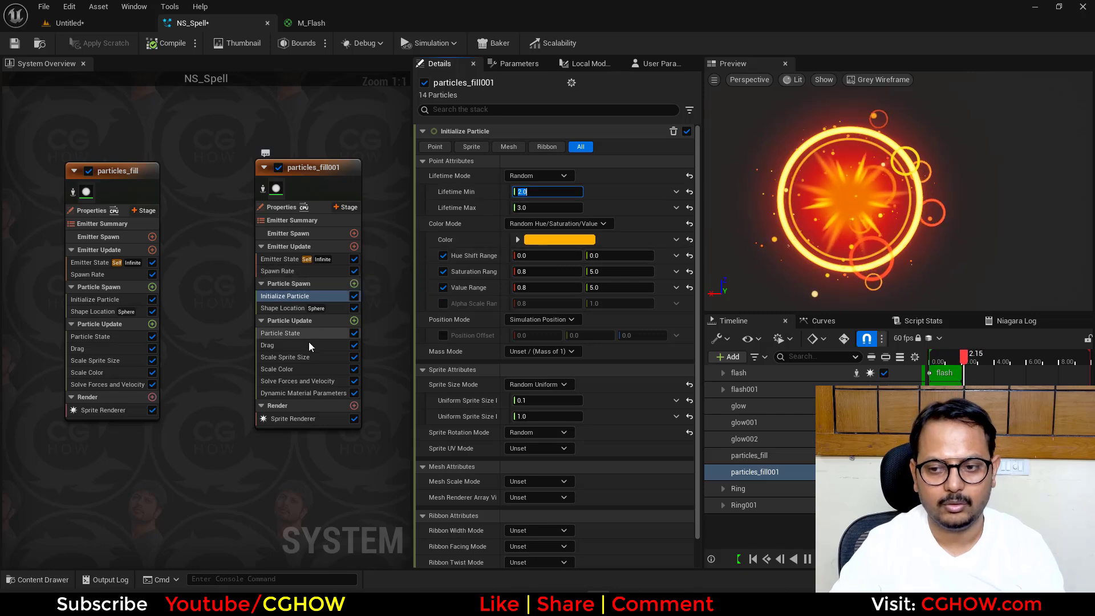
- Set particles_fill001's Uniform Curve Scale to 10 and its Spawn Rate to 3.0
click(285, 357)
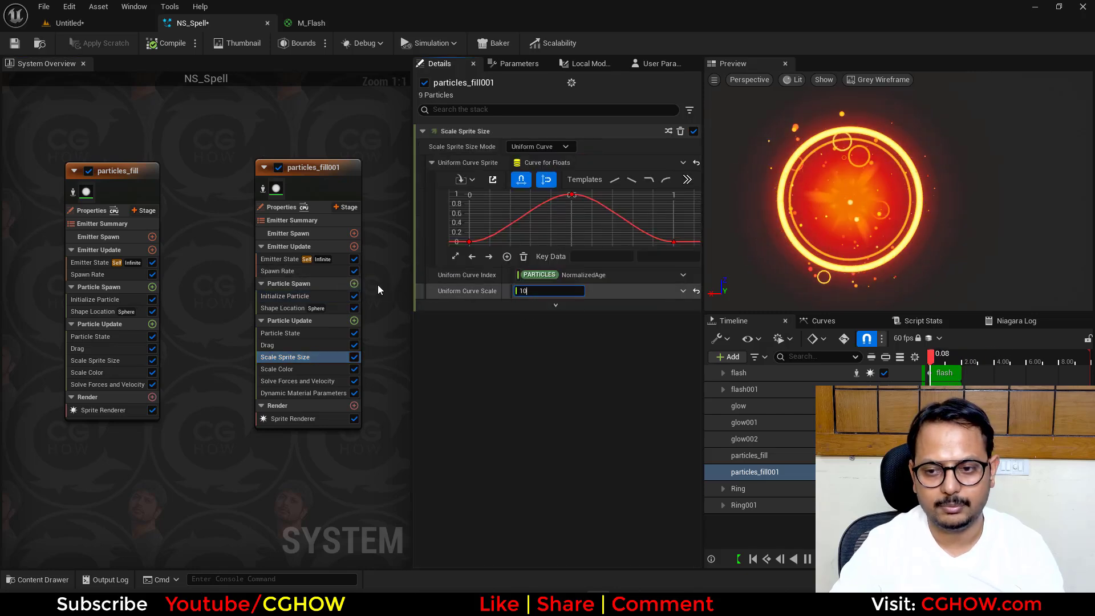
click(300, 271)
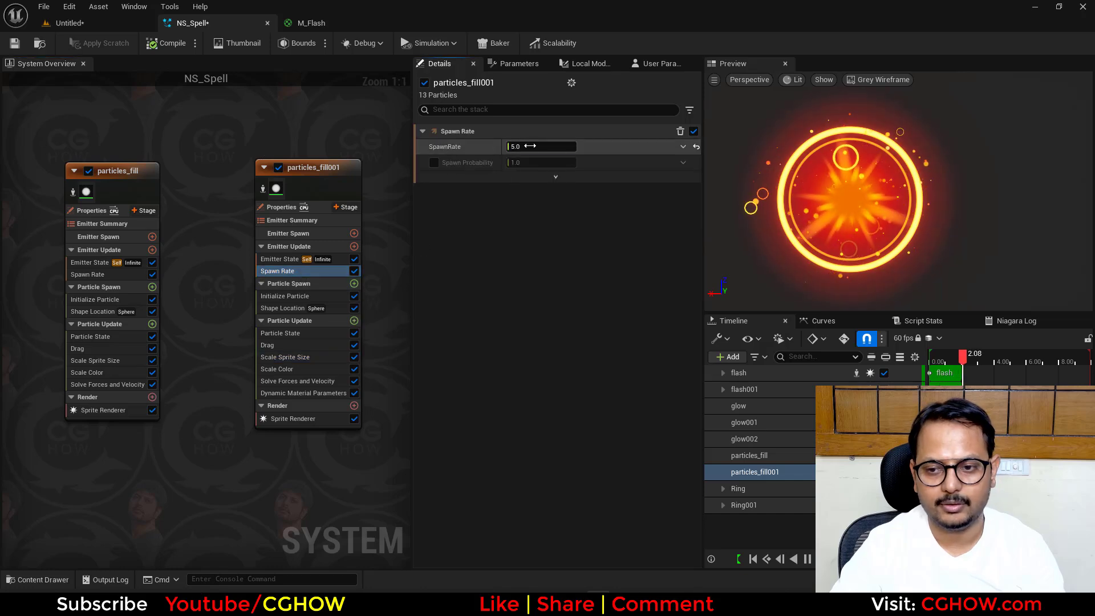
click(530, 146)
text(3)
key(Return)
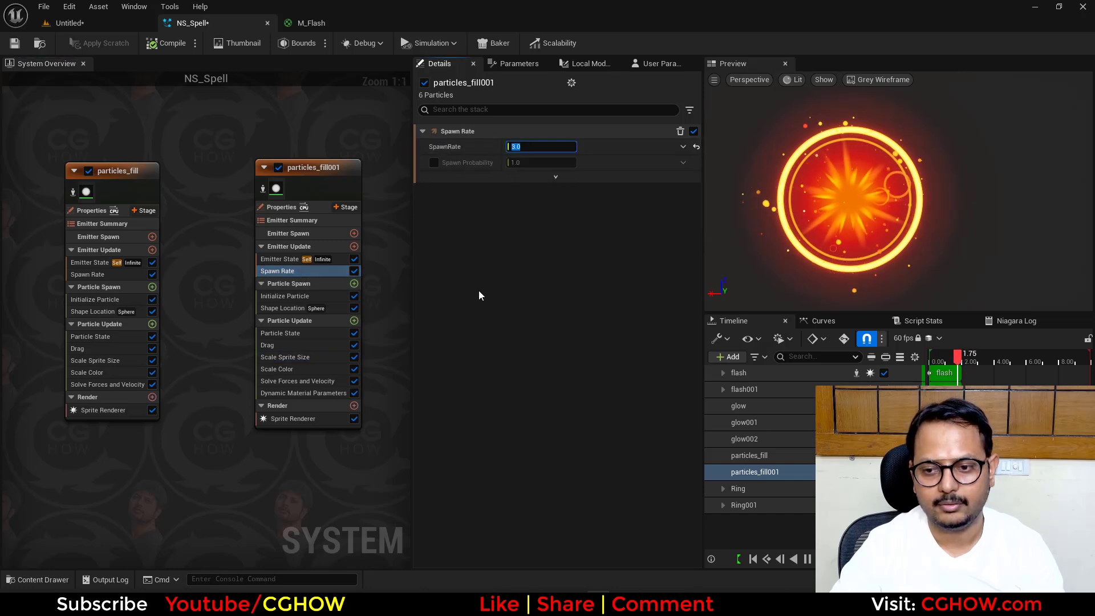
- Isolate the flash001 emitter, set its Sprite Renderer's Sort Order Hint to 1, and turn the isolation off
scroll(399, 374, down, 1)
right_drag(209, 424, 514, 398)
right_drag(79, 418, 319, 439)
right_drag(134, 455, 309, 430)
right_drag(154, 434, 205, 422)
right_drag(93, 157, 3, 170)
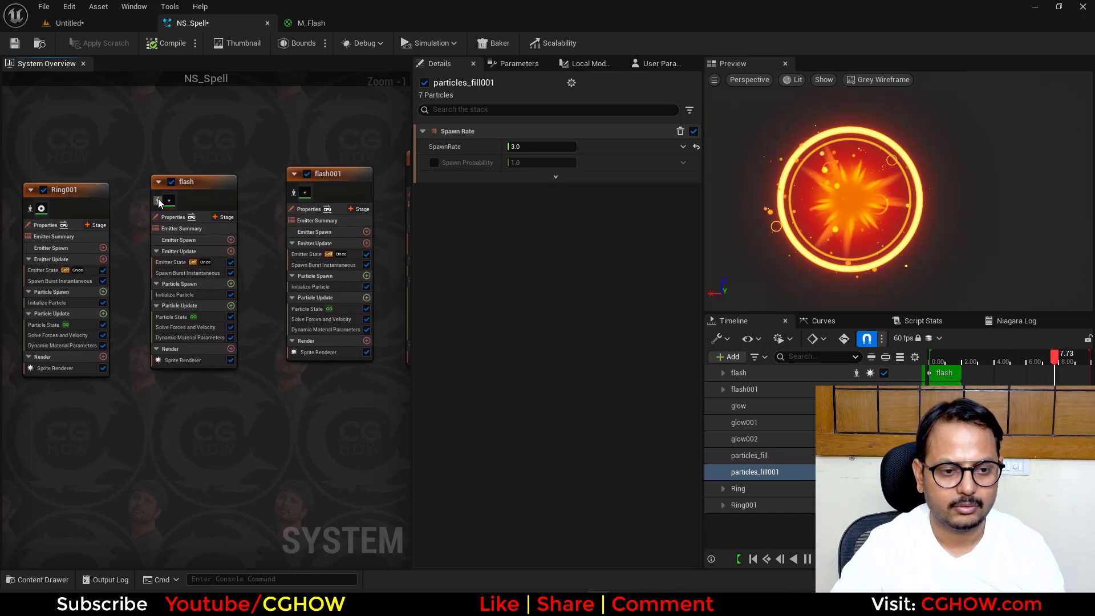
click(319, 352)
click(424, 477)
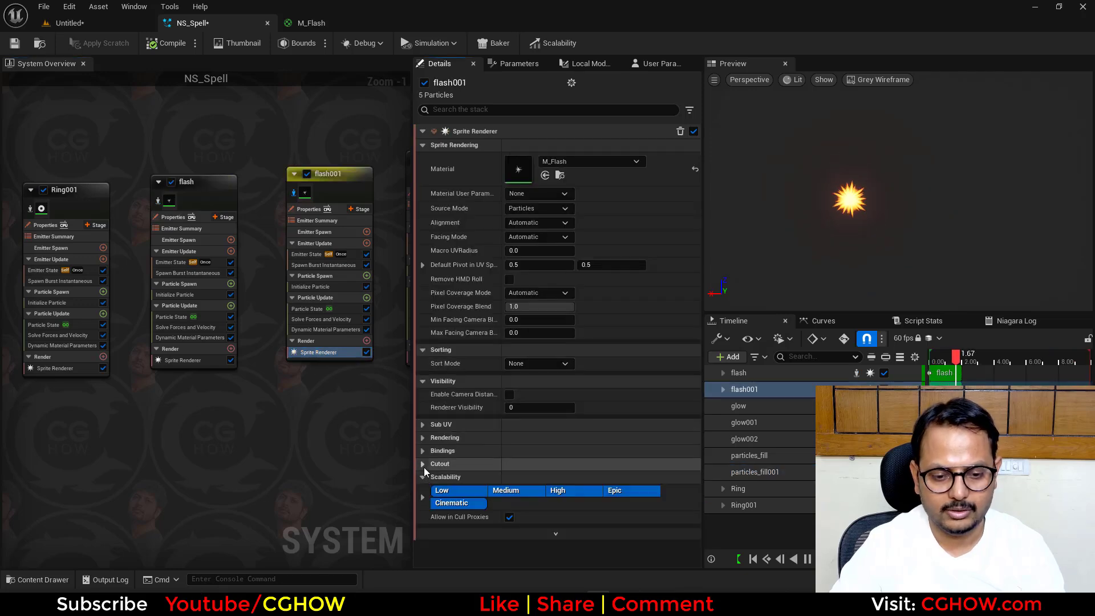
click(423, 438)
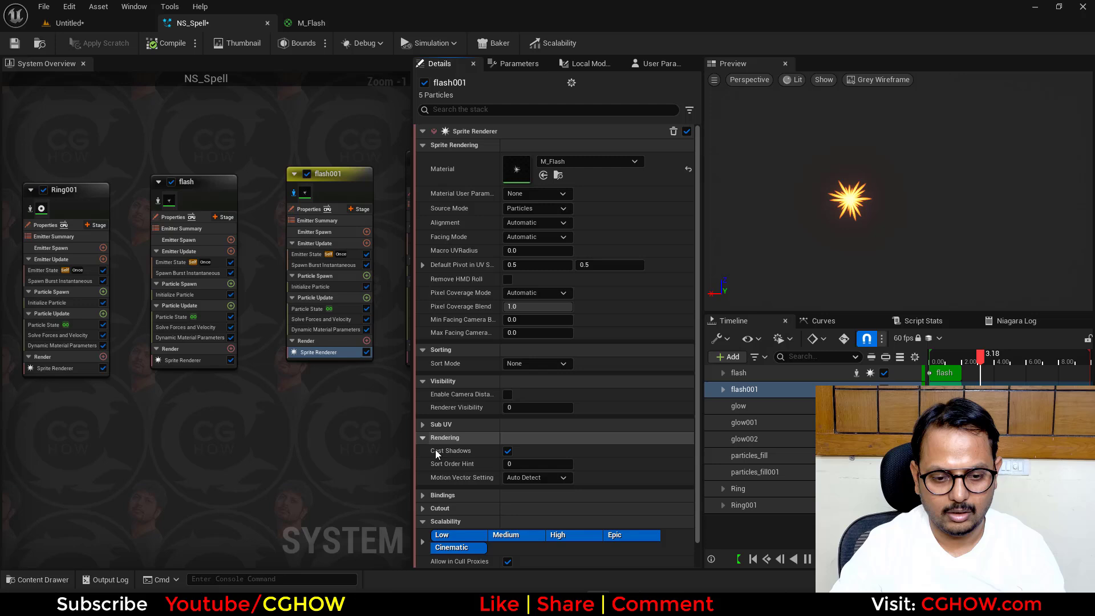
click(517, 464)
text(1)
key(Return)
click(297, 193)
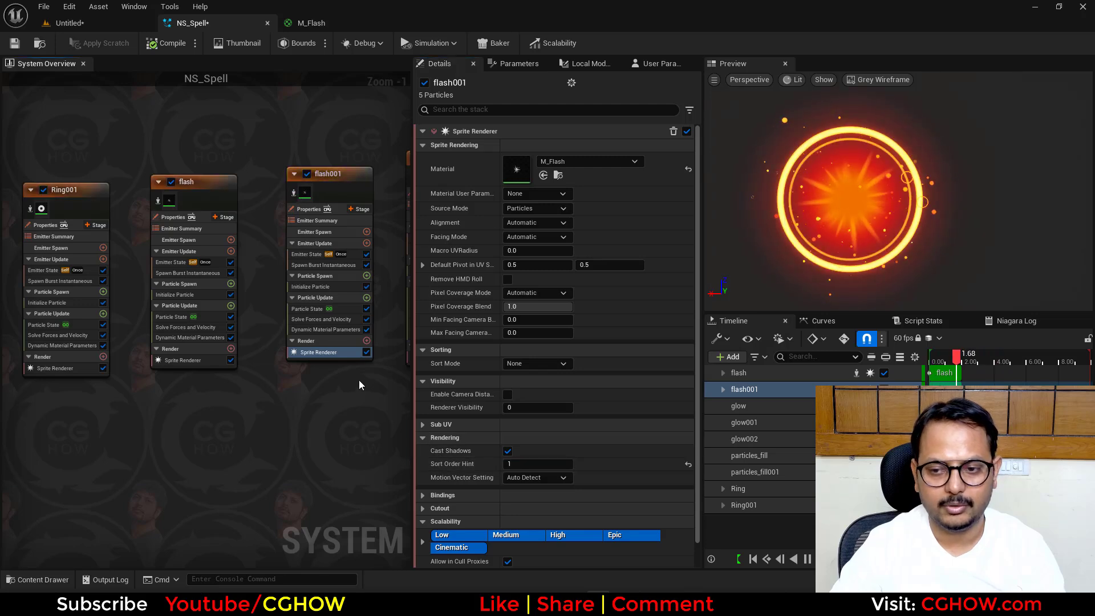
- Add a Camera Offset module to flash001's Particle Update and open its Camera Offset Amount for editing
right_drag(311, 408, 248, 405)
click(305, 295)
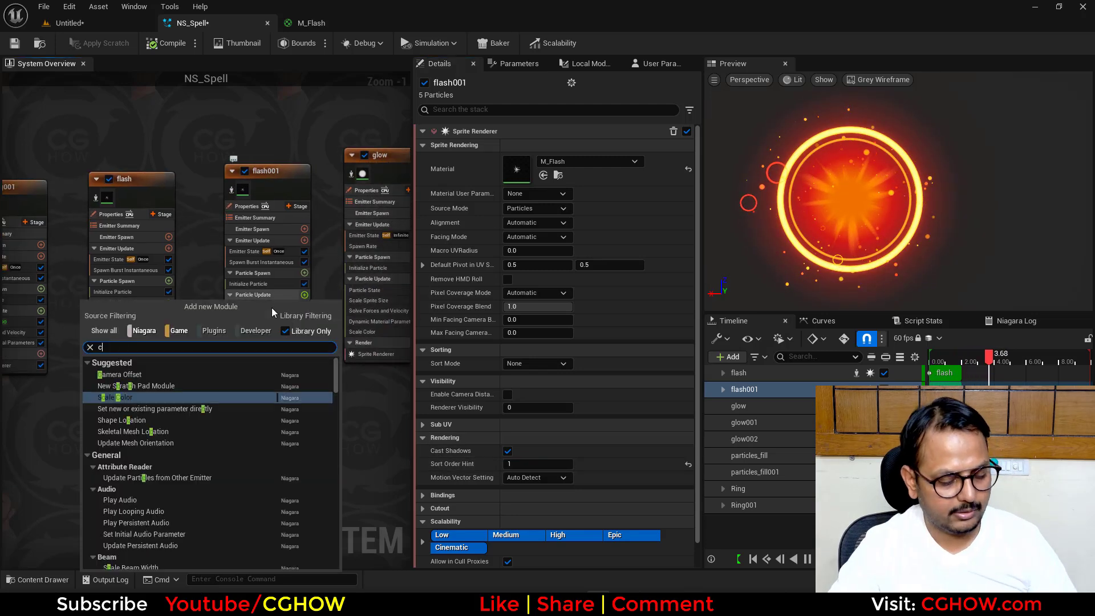
click(155, 373)
click(530, 146)
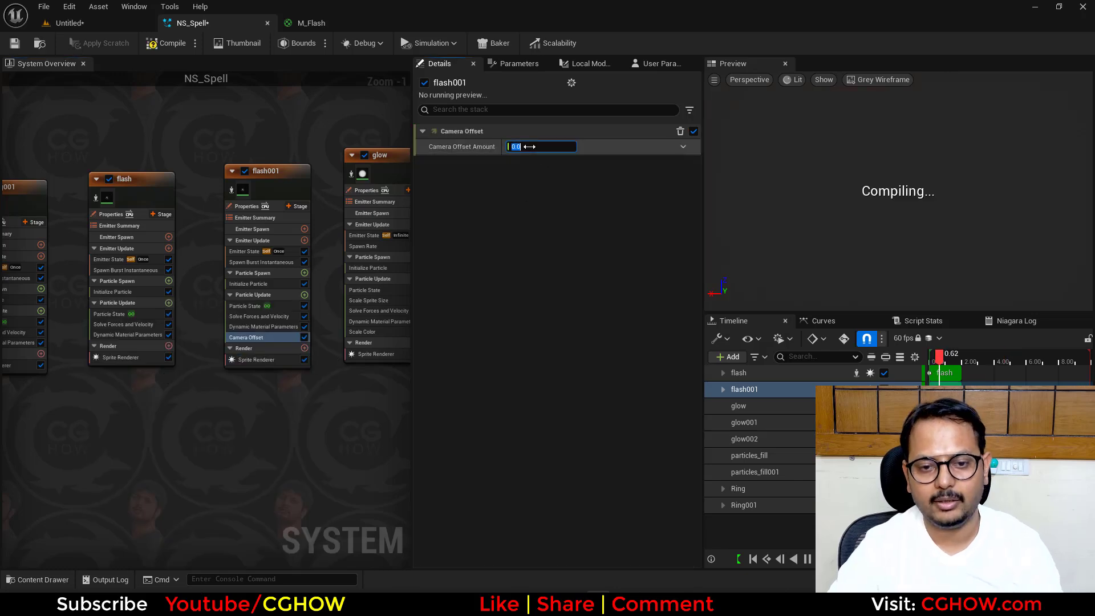
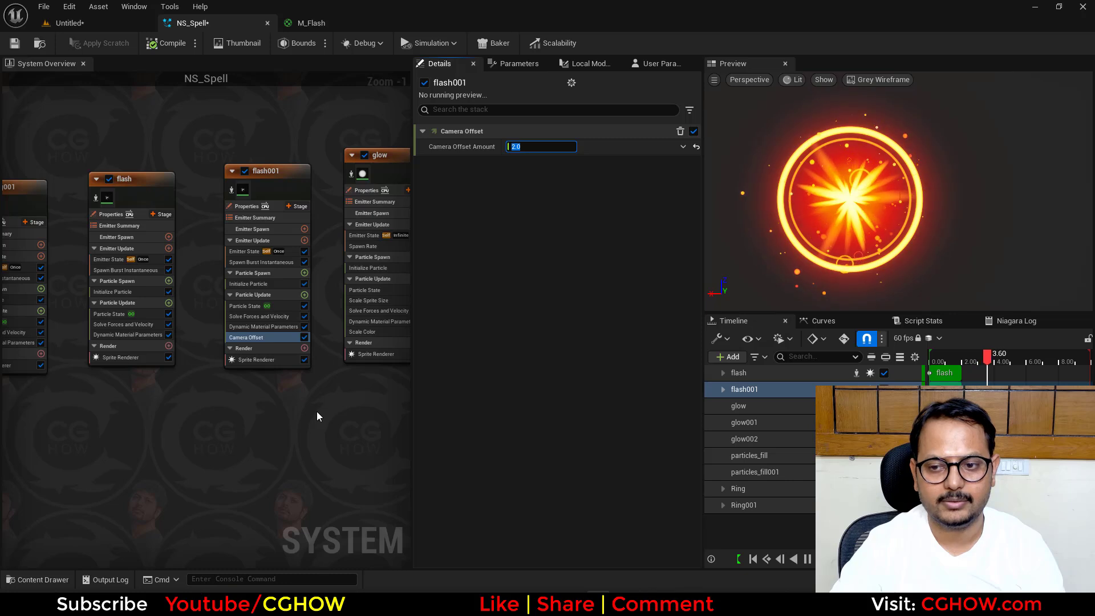
- Add a Curl Noise Force module to the Particle Update section of the particles_fill emitter
right_drag(321, 415, 289, 415)
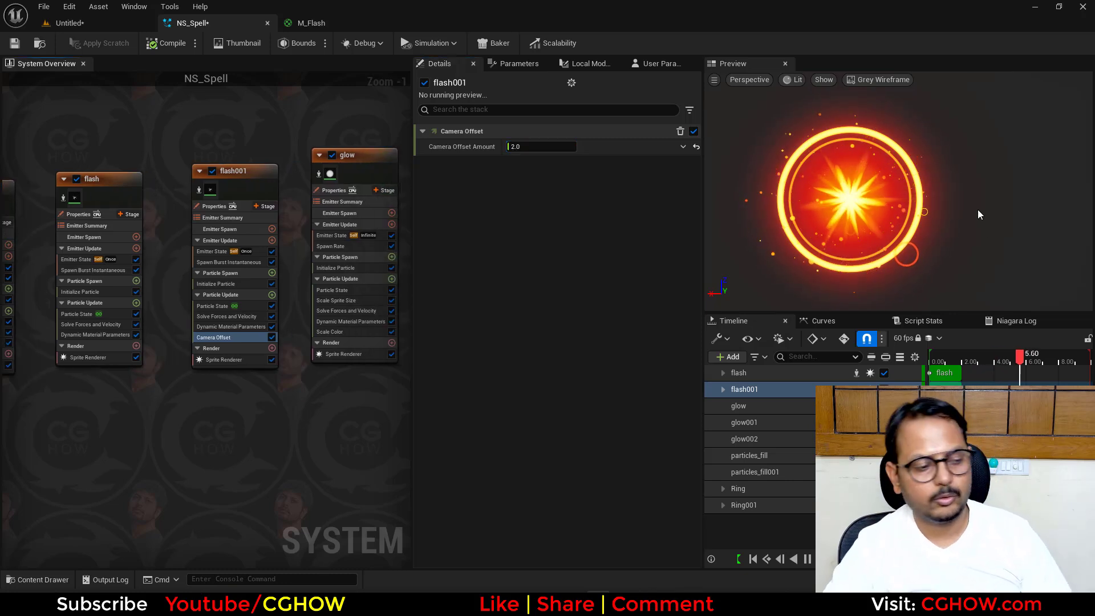
alt+right_drag(970, 209, 1012, 199)
mouse_move(268, 444)
right_down()
mouse_move(20, 443)
mouse_move(5, 470)
mouse_move(132, 458)
mouse_move(21, 458)
right_up()
right_drag(112, 291, 327, 288)
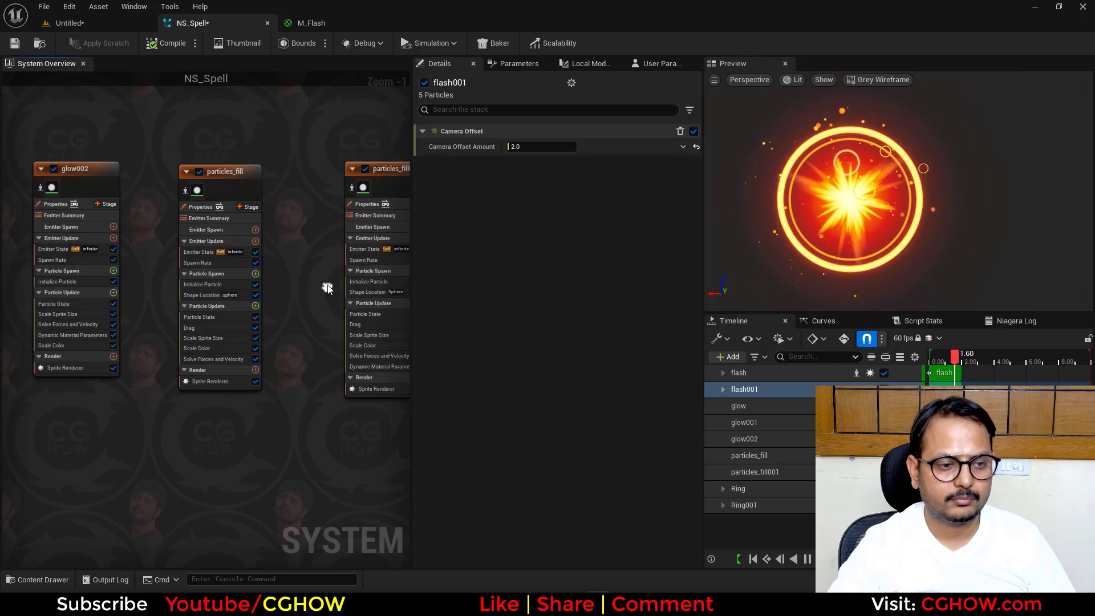
scroll(194, 197, up, 1)
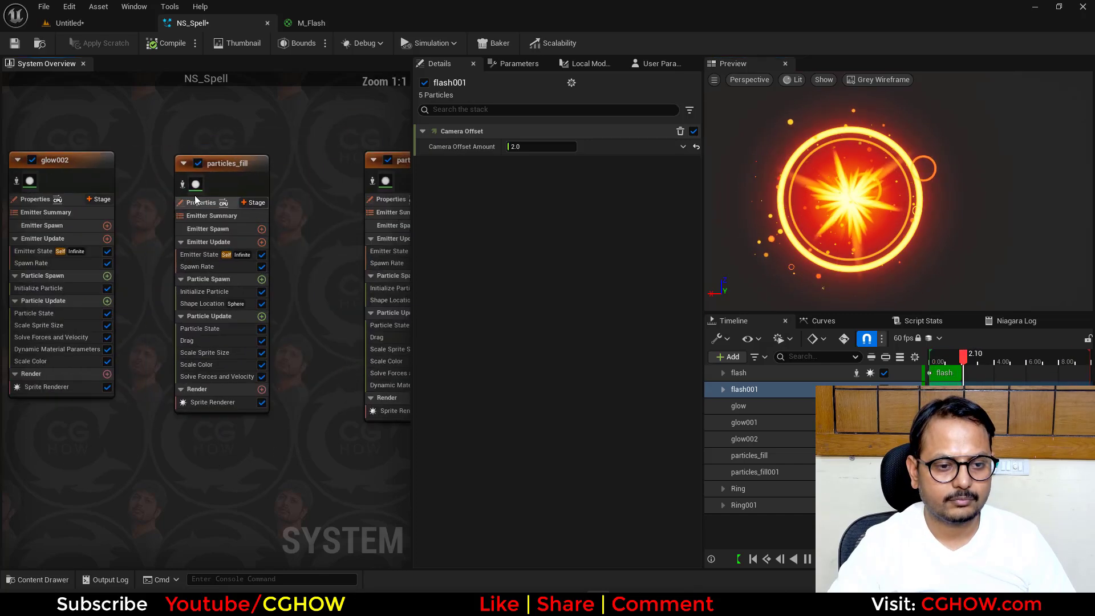
click(262, 317)
text(curl)
click(312, 152)
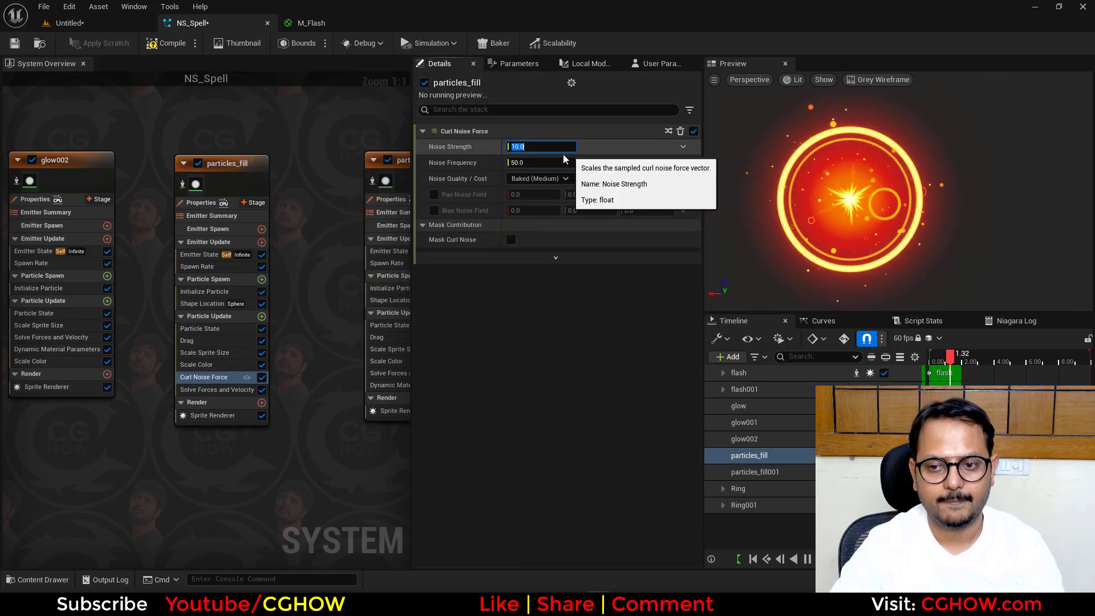
- Set the Noise Strength of particles_fill's Curl Noise Force to 5
click(543, 146)
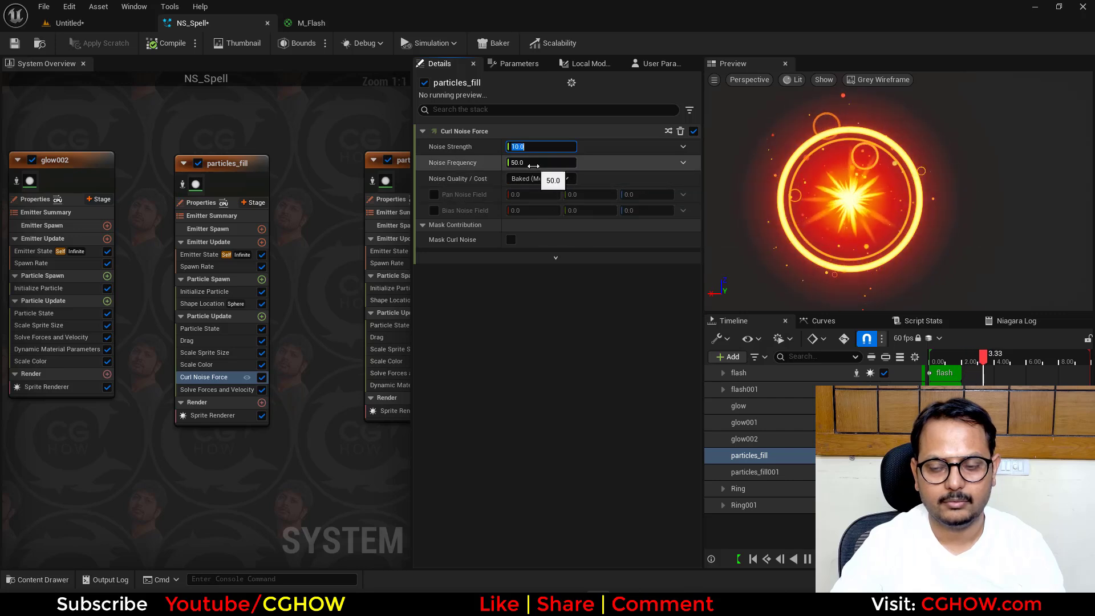
click(535, 147)
key(ctrl+a)
text(5)
key(Return)
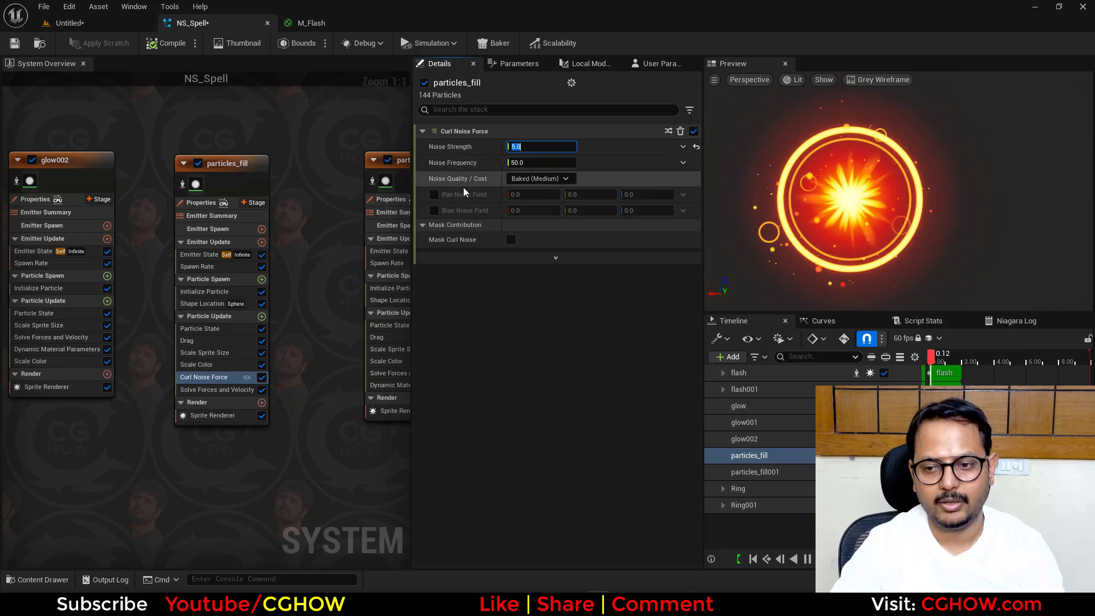
- Enable Pan Noise Field on the Curl Noise Force with values 0.05, 0.1 and 0.2, and save the Niagara system
click(436, 195)
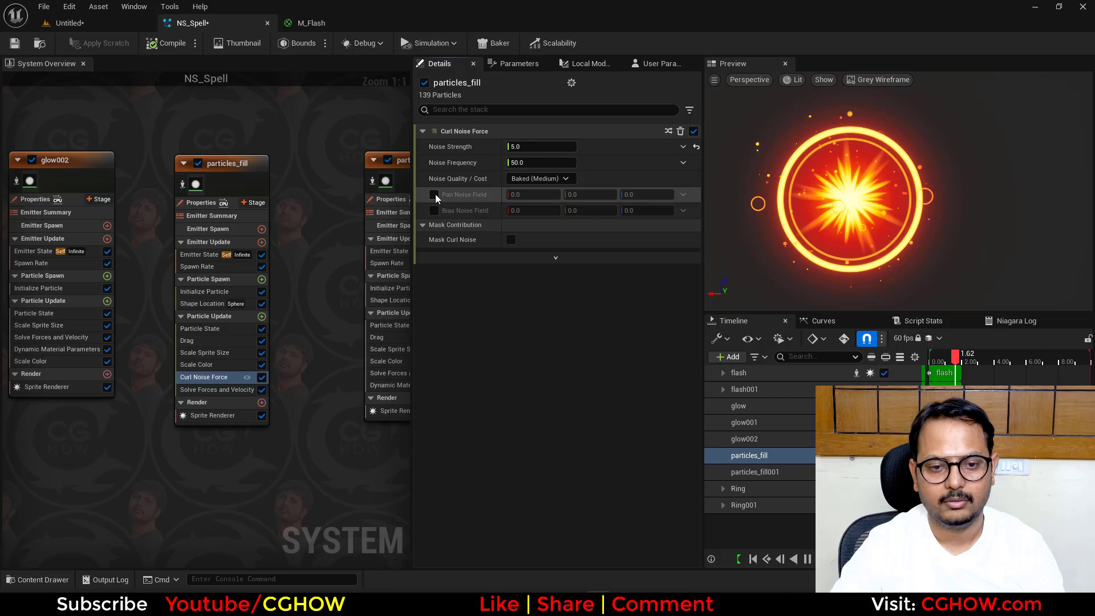
click(628, 196)
text(0.2)
key(Return)
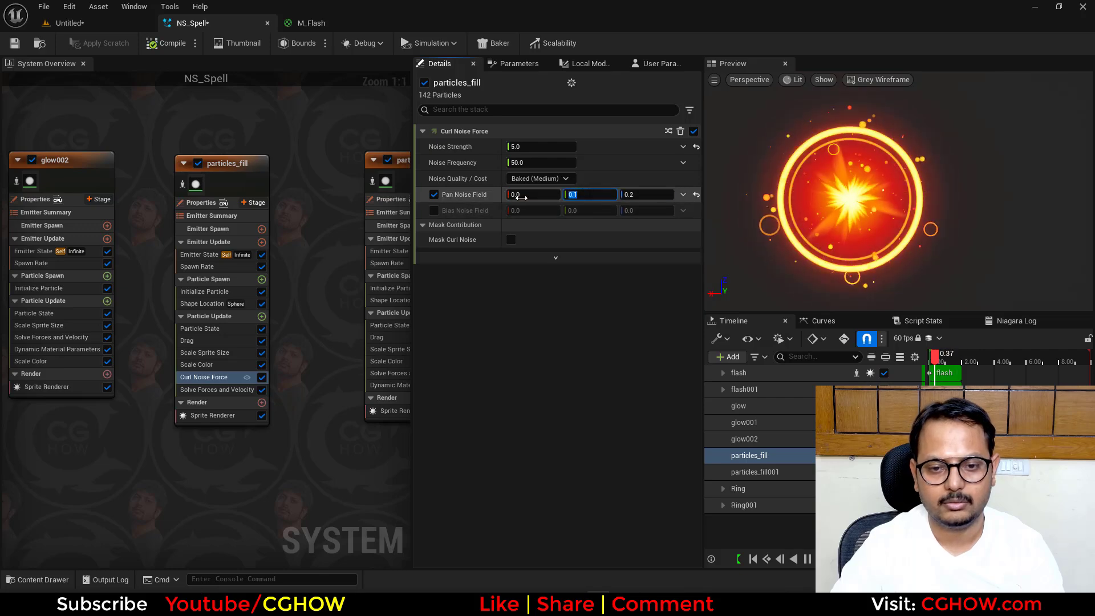
click(521, 196)
text(.0)
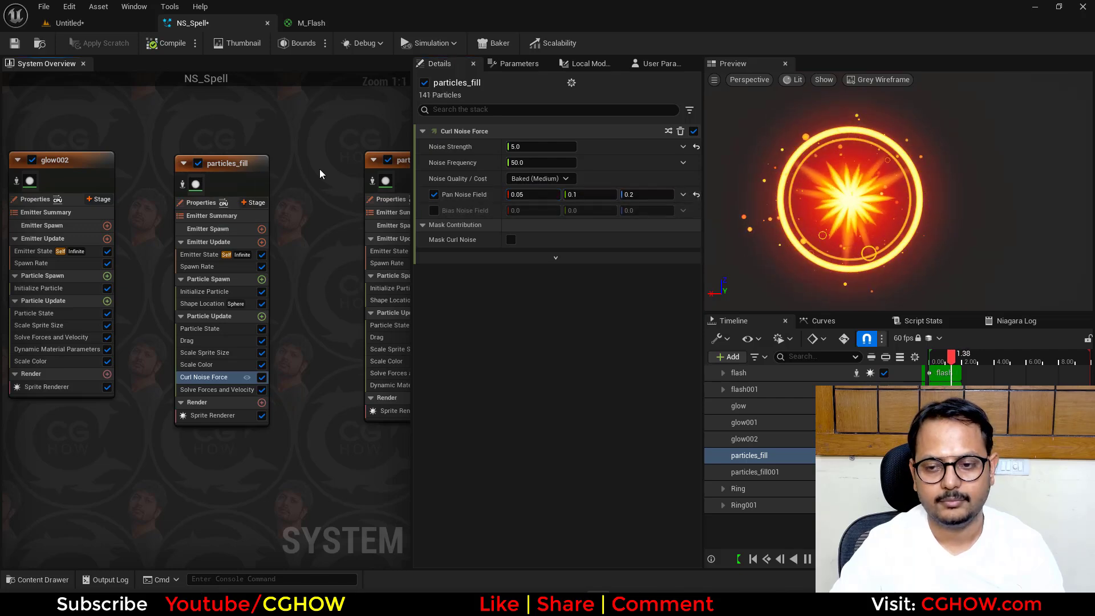
right_drag(327, 499, 103, 507)
click(15, 43)
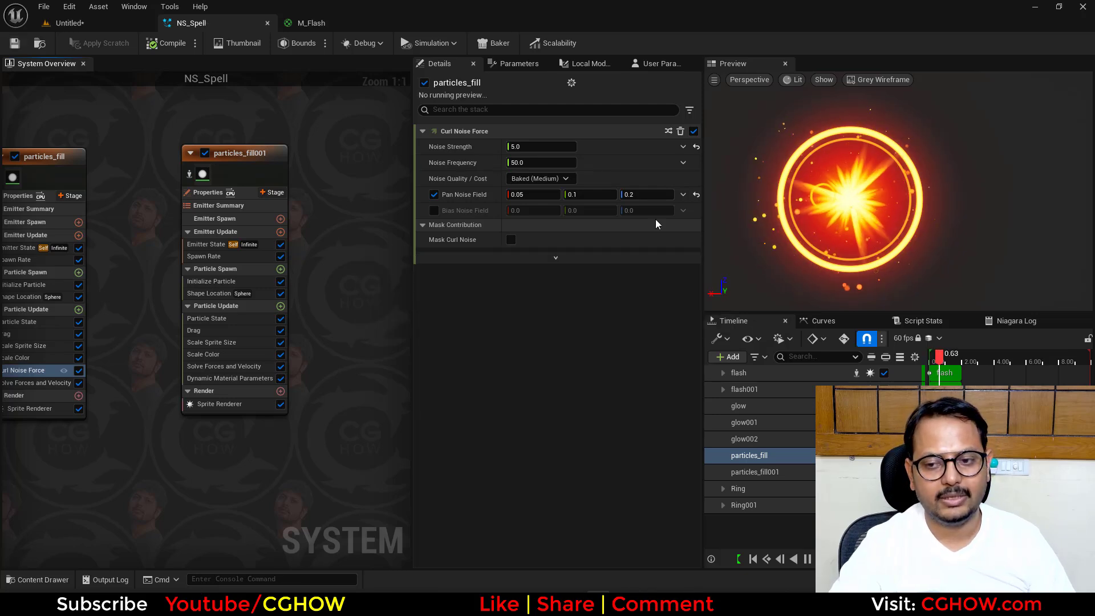
- Locate the M_Flash material among the project assets, duplicate it as M_Flash1, and open the copy with a plane preview
click(312, 25)
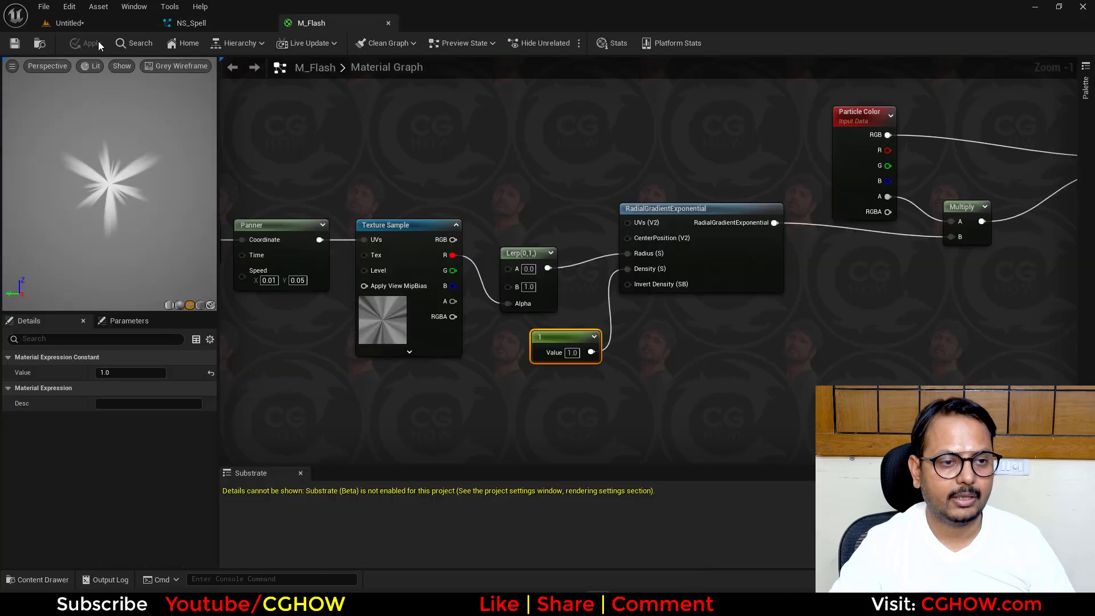
click(40, 44)
right_click(240, 477)
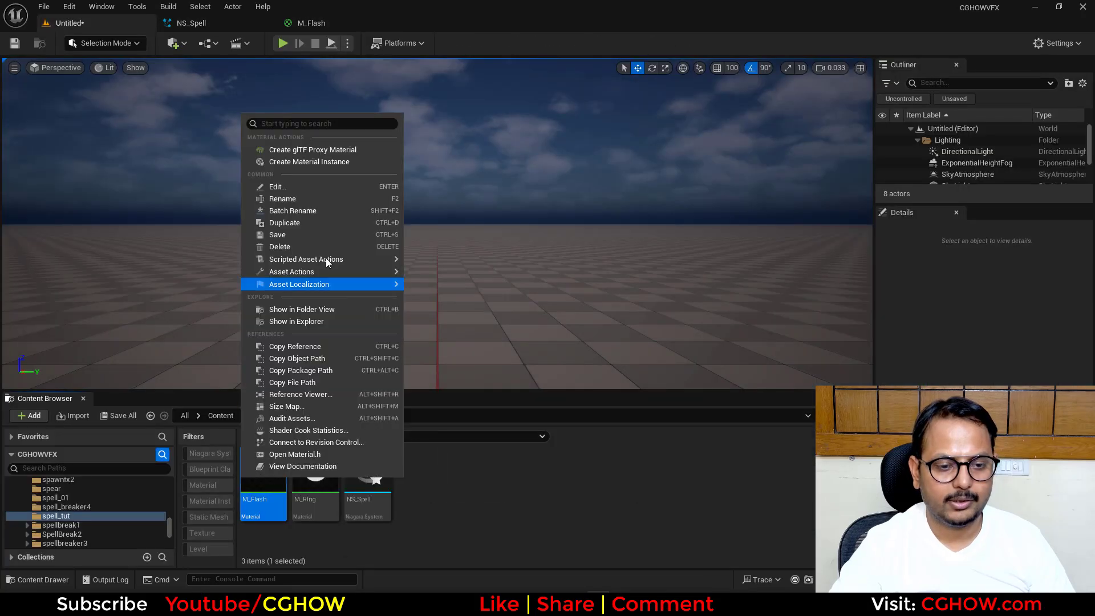
click(319, 222)
double_click(315, 479)
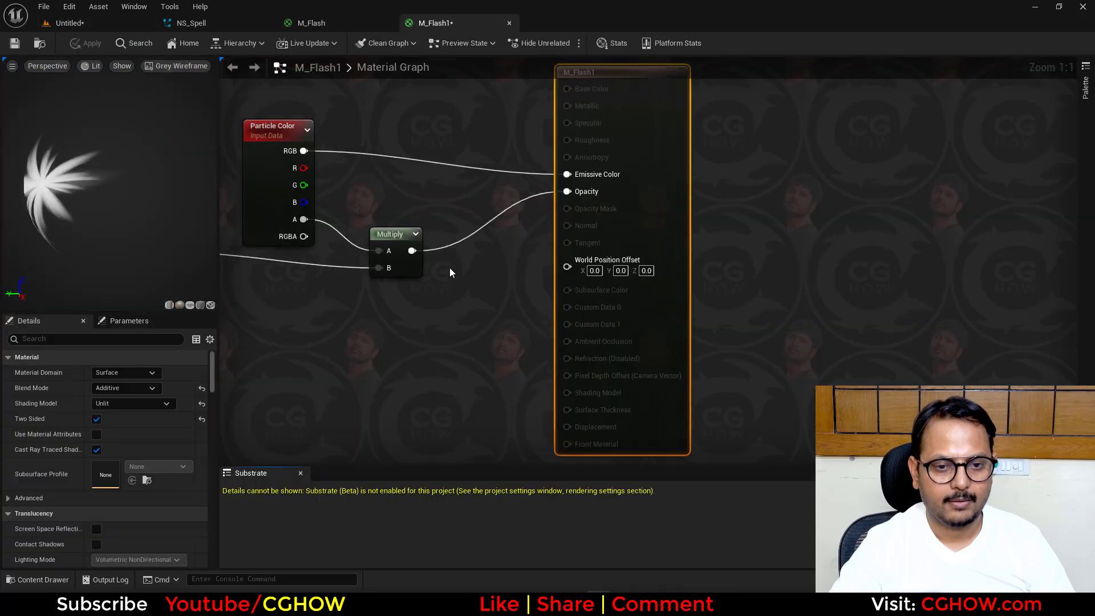
click(192, 307)
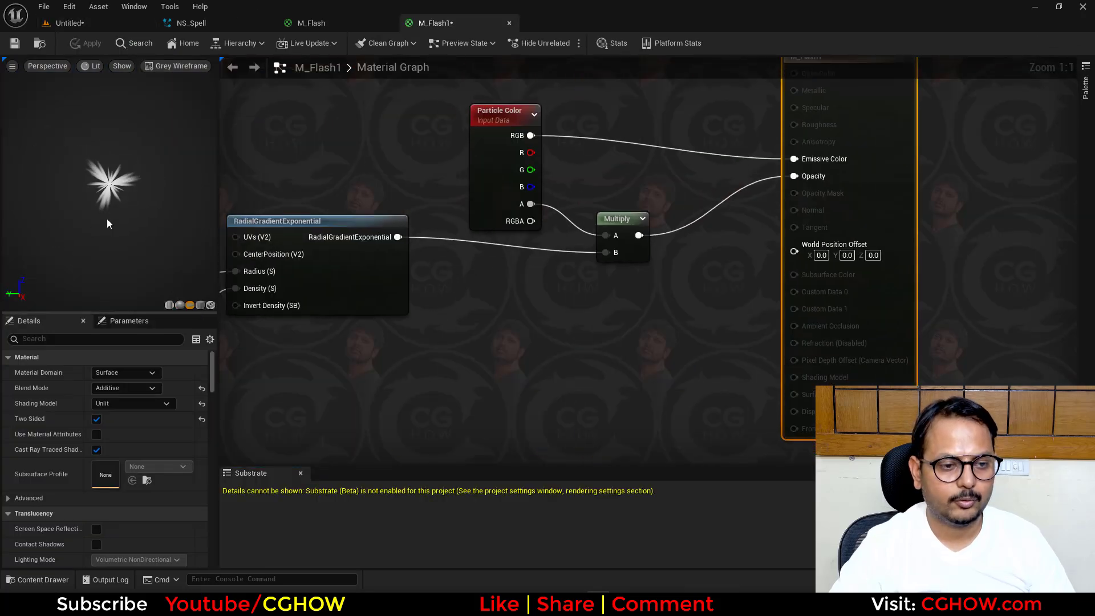
- Disconnect the Panner from the Texture Sample's UVs and delete the Lerp node feeding the RadialGradientExponential radius
right_drag(346, 310, 724, 301)
scroll(723, 301, down, 1)
right_drag(451, 327, 607, 333)
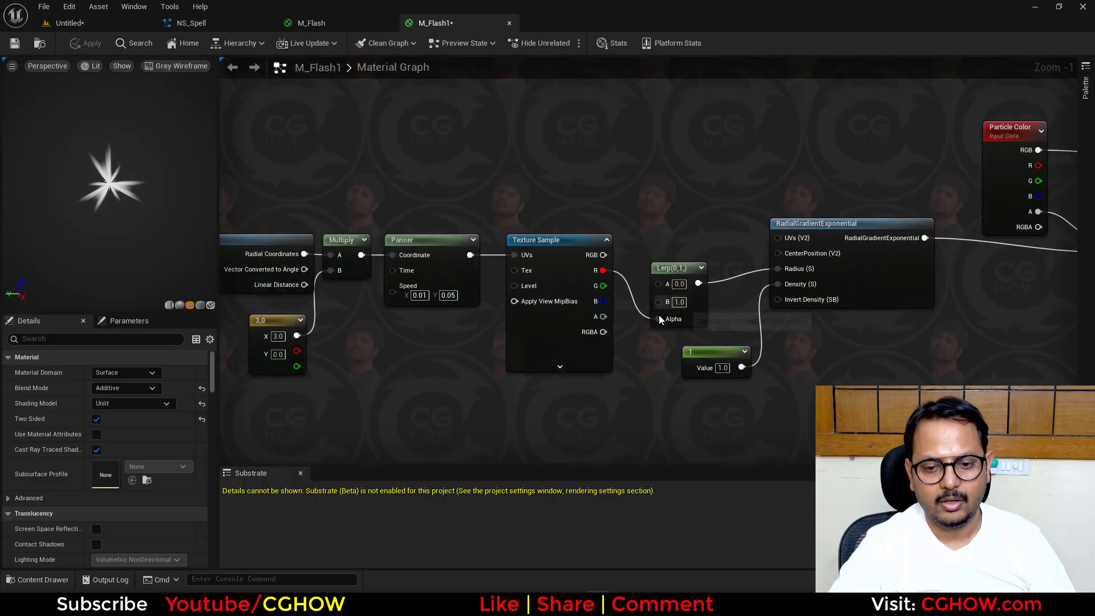
right_drag(420, 380, 574, 367)
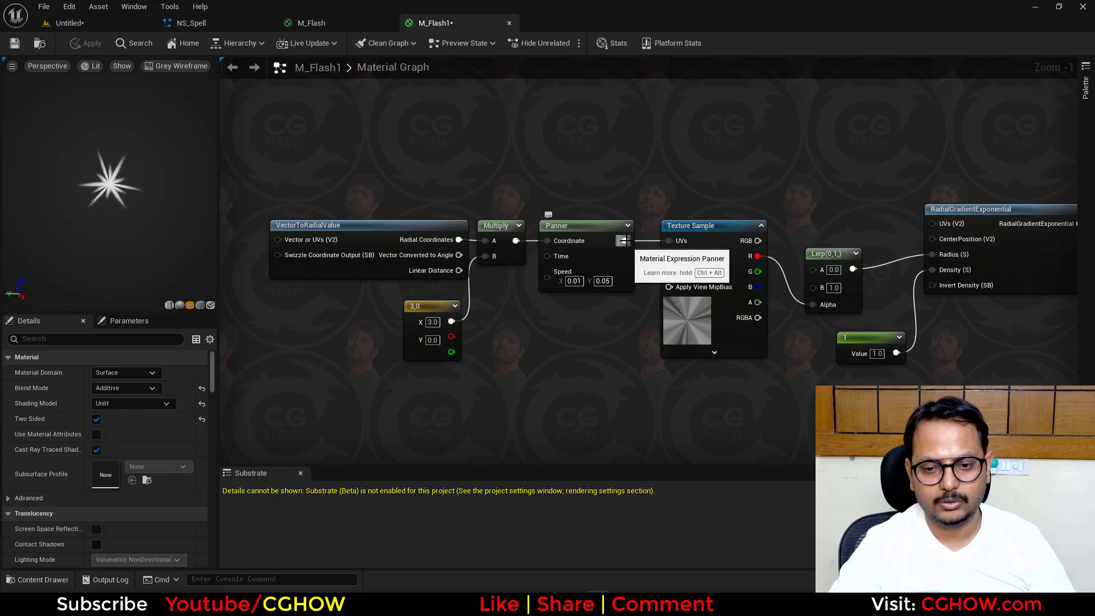
right_drag(724, 329, 546, 364)
click(666, 330)
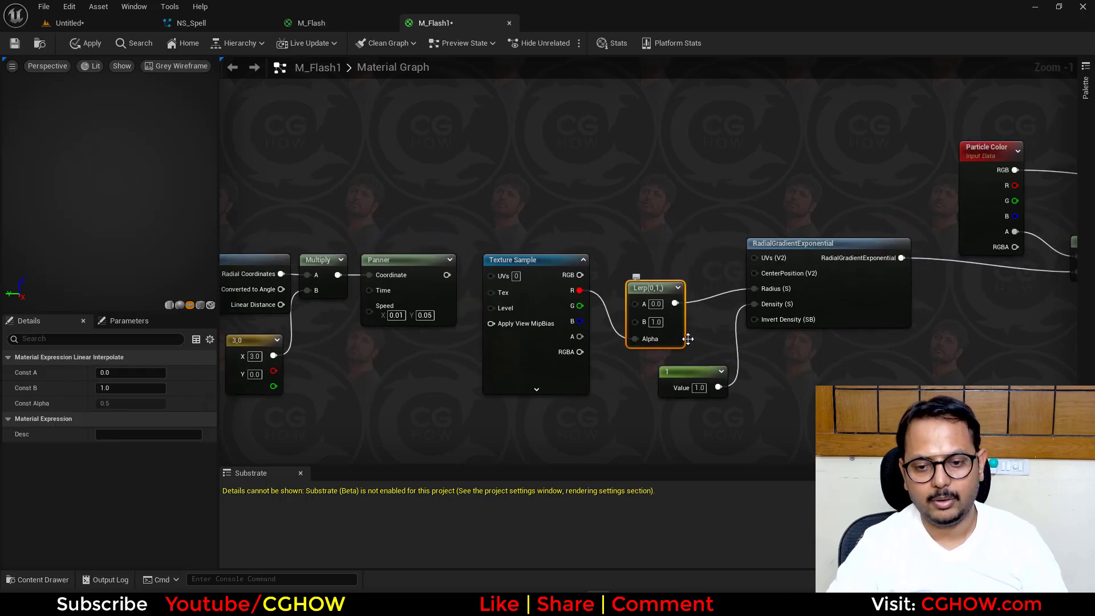
key(Delete)
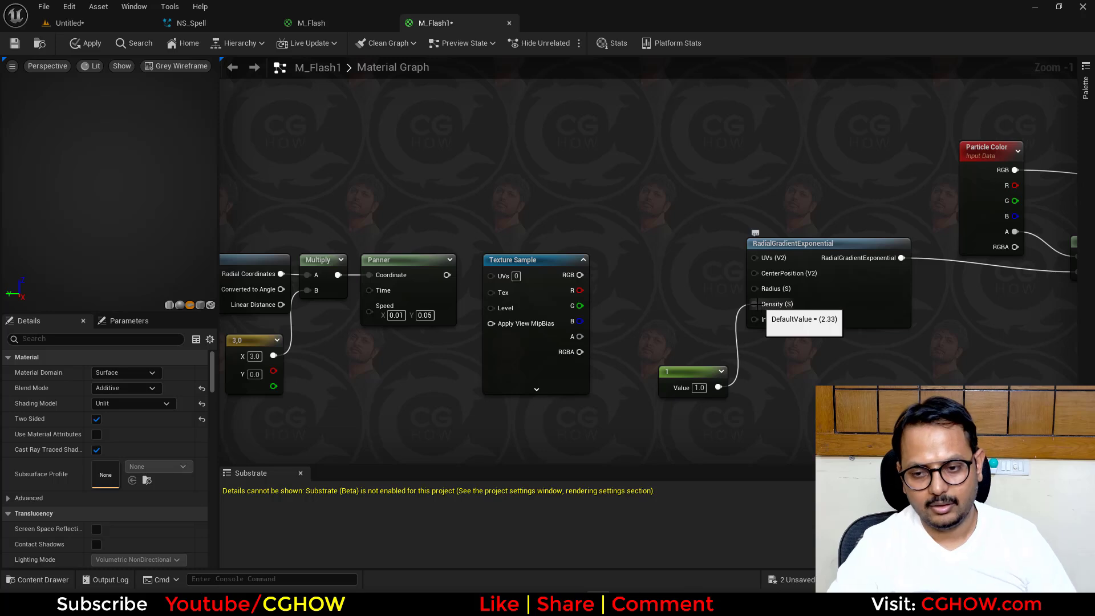
- Disconnect the constant from RadialGradientExponential's Density input and preview the RadialGradientExponential node
alt+click(763, 304)
click(850, 281)
key(space)
right_drag(500, 232, 466, 227)
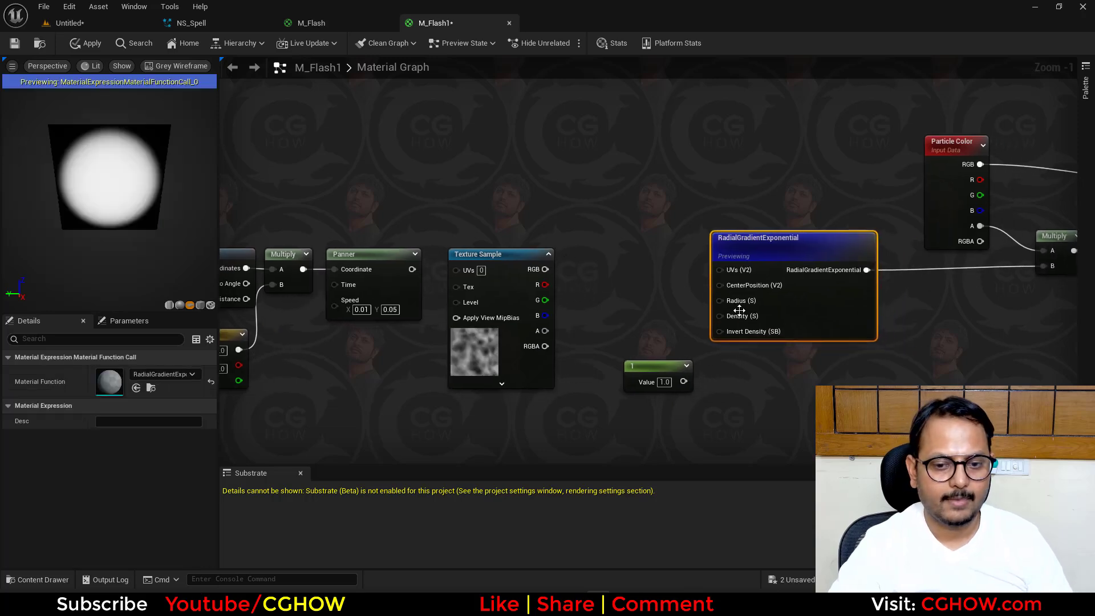
- Add a constant with value 0.3 and connect it to RadialGradientExponential's Radius input
scroll(655, 318, up, 1)
key(1)
click(620, 287)
drag(685, 309, 729, 296)
key(Return)
right_drag(613, 271, 584, 310)
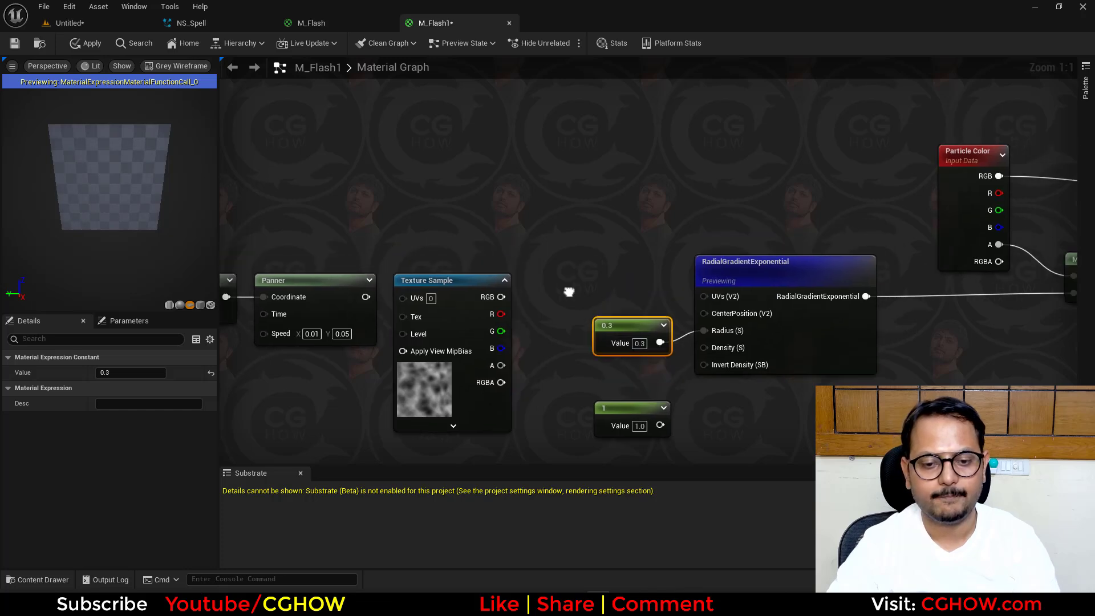
- Add a TexCoord node above the Texture Sample and a Multiply node whose A input takes the Texture Sample's R output
key(u)
click(416, 175)
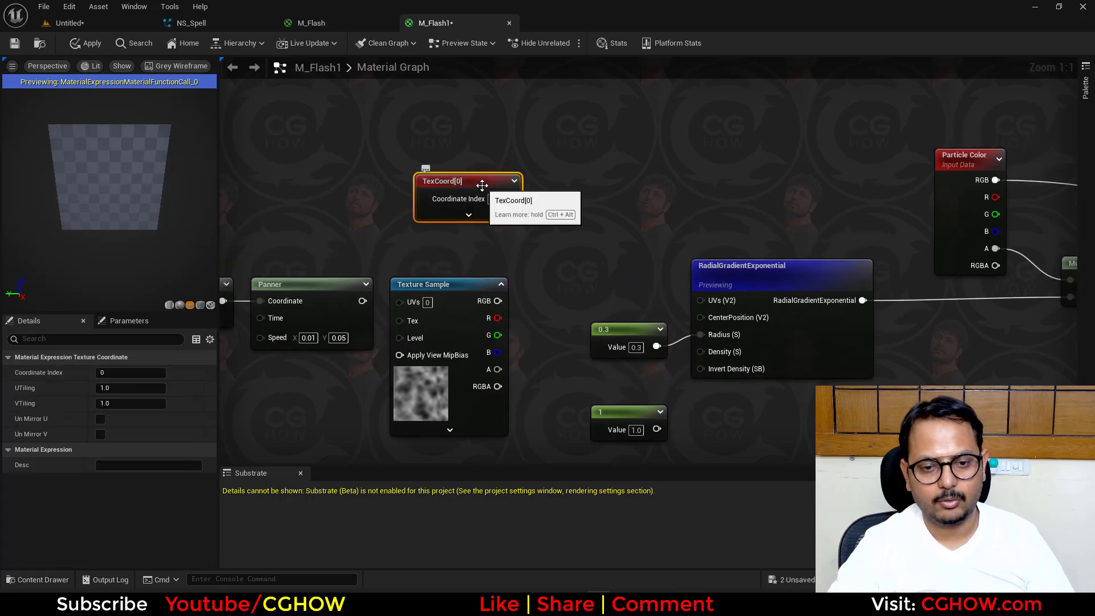
drag(480, 187, 463, 190)
key(m)
click(552, 194)
drag(582, 193, 545, 284)
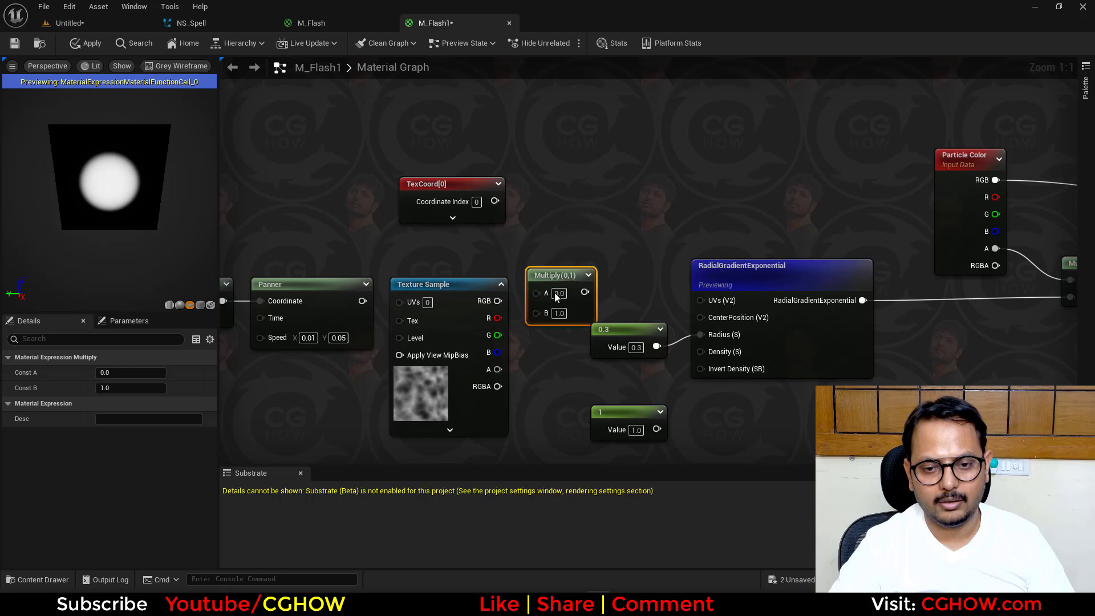
drag(497, 318, 526, 302)
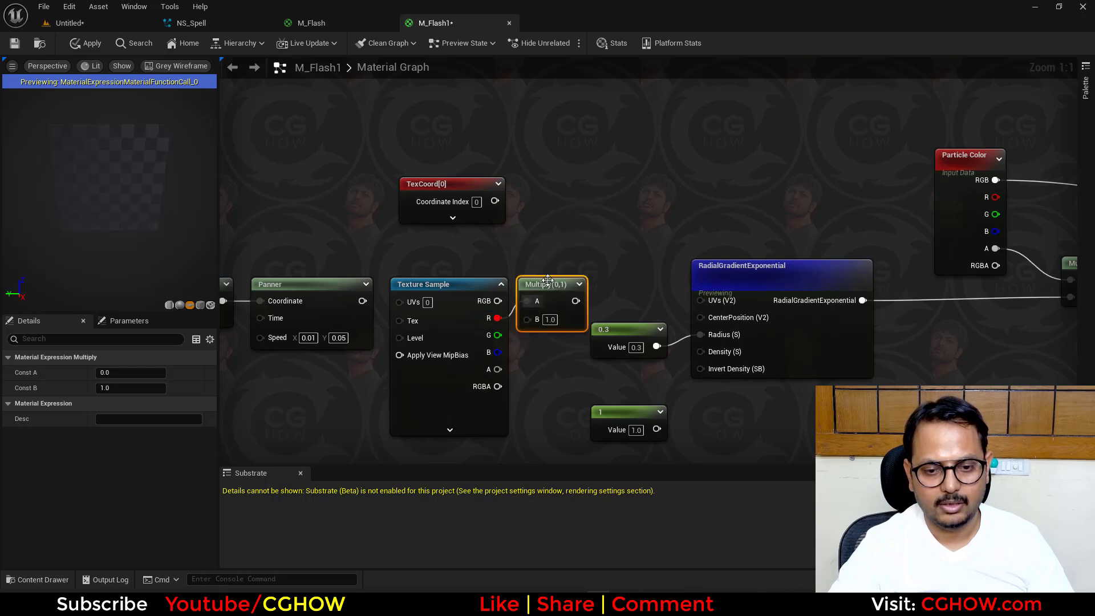
- Add an Add node combining TexCoord and the Multiply result, and connect its output to RadialGradientExponential's UVs
key(a)
click(582, 207)
drag(496, 201, 592, 230)
drag(573, 301, 591, 247)
drag(714, 301, 713, 301)
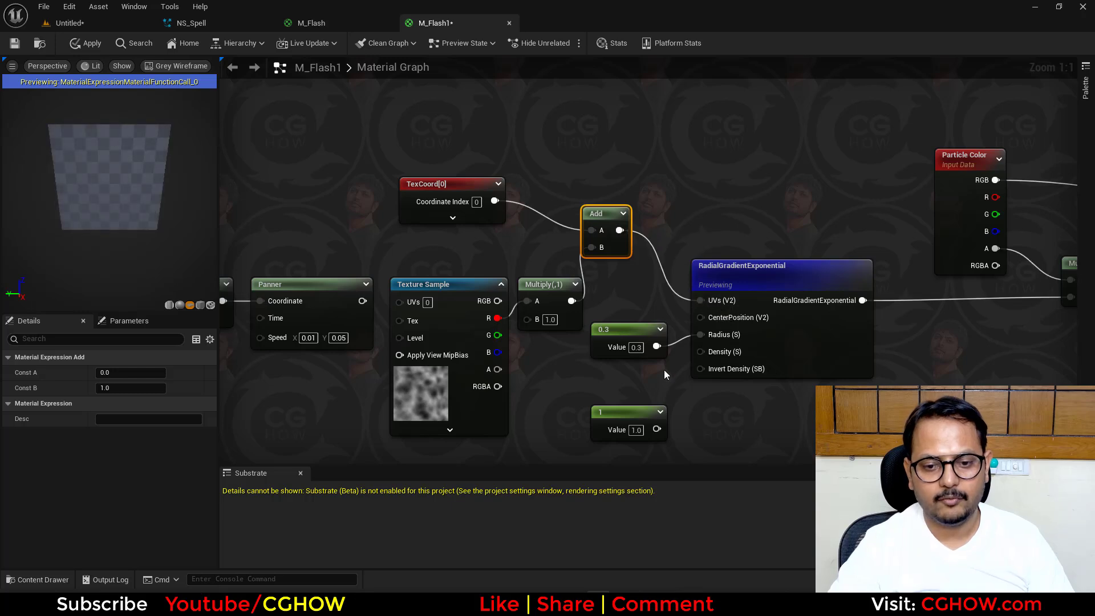
- Spread out the RadialGradientExponential, 0.3 constant, Add and Multiply nodes to make room in the graph
drag(768, 337, 840, 337)
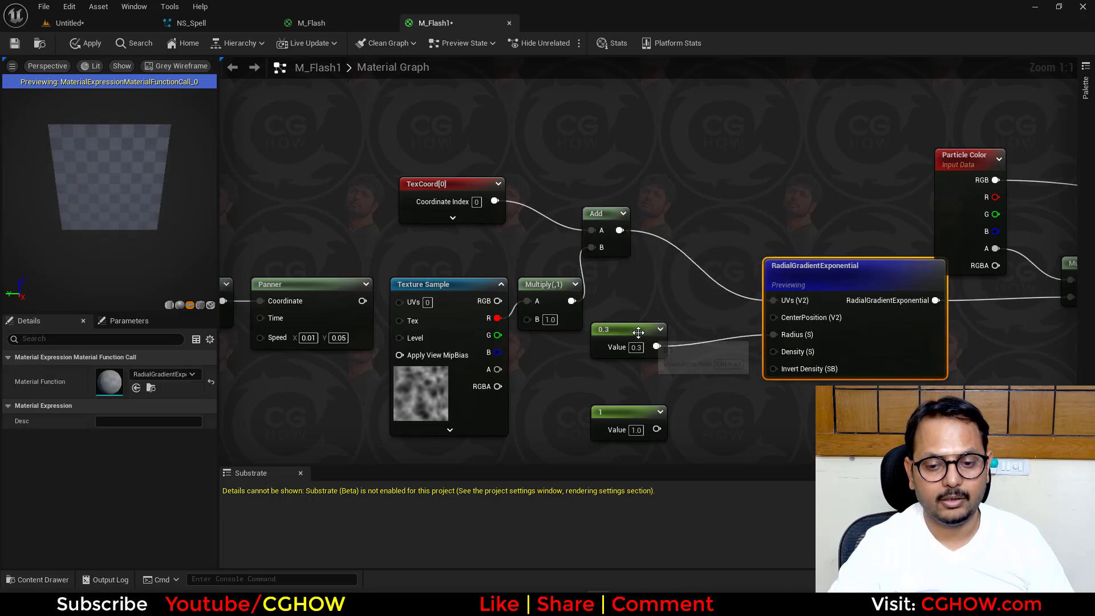
drag(636, 329, 755, 358)
drag(617, 240, 681, 238)
drag(556, 288, 627, 270)
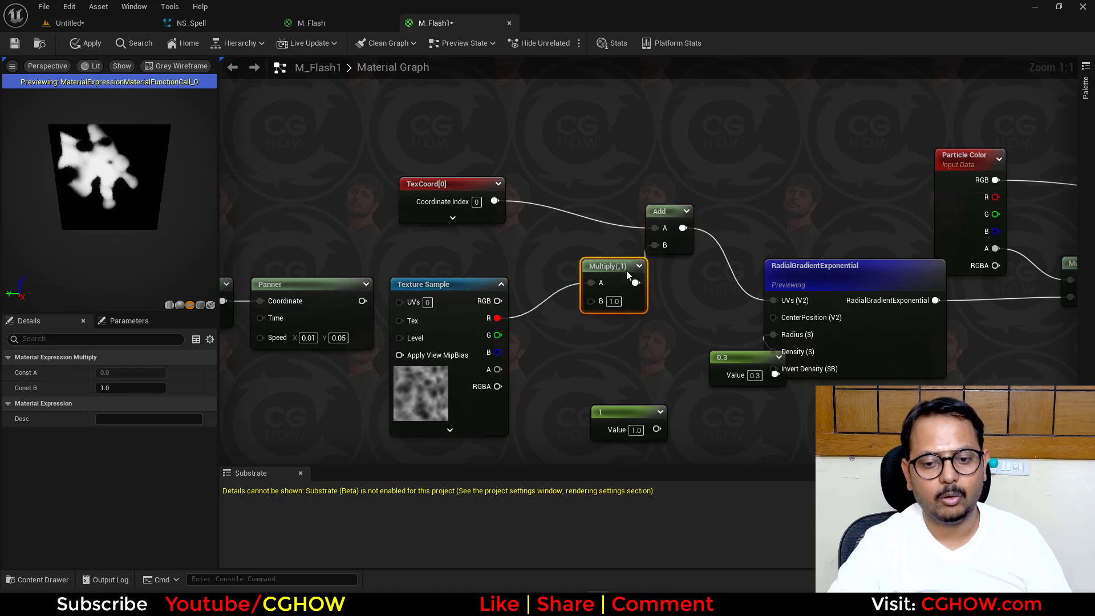
- Add a two-component constant, connect it to the new Multiply's B input, and set its X to 1
right_drag(567, 329, 566, 311)
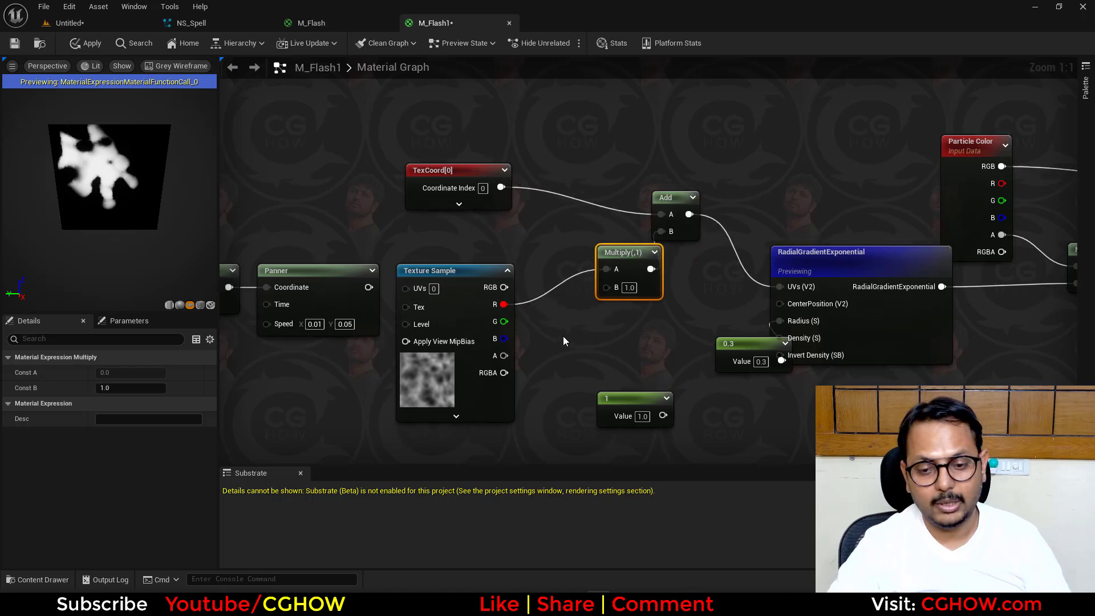
click(545, 315)
drag(608, 289, 607, 289)
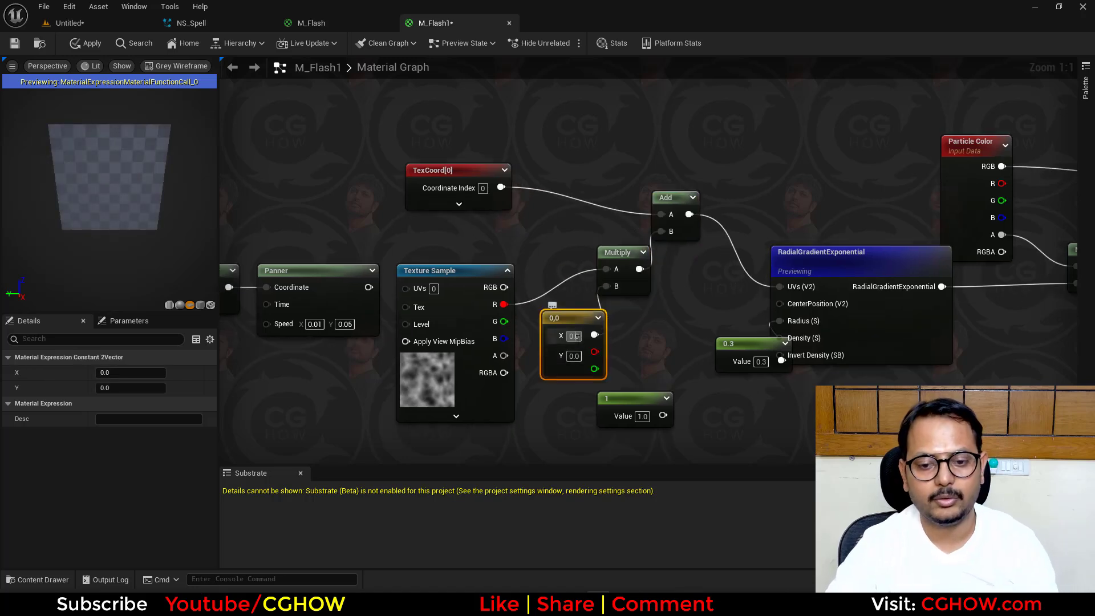
text(1)
key(Tab)
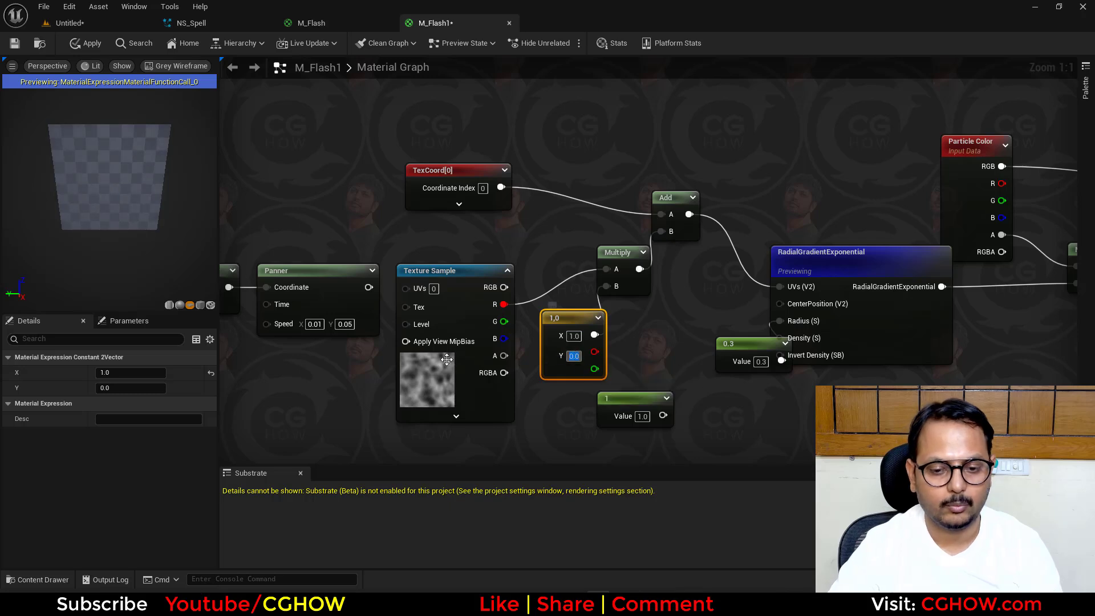
- Move the radial coordinate and Panner nodes aside, then add a second TexCoord connected to the Texture Sample's UVs
right_drag(281, 263, 418, 263)
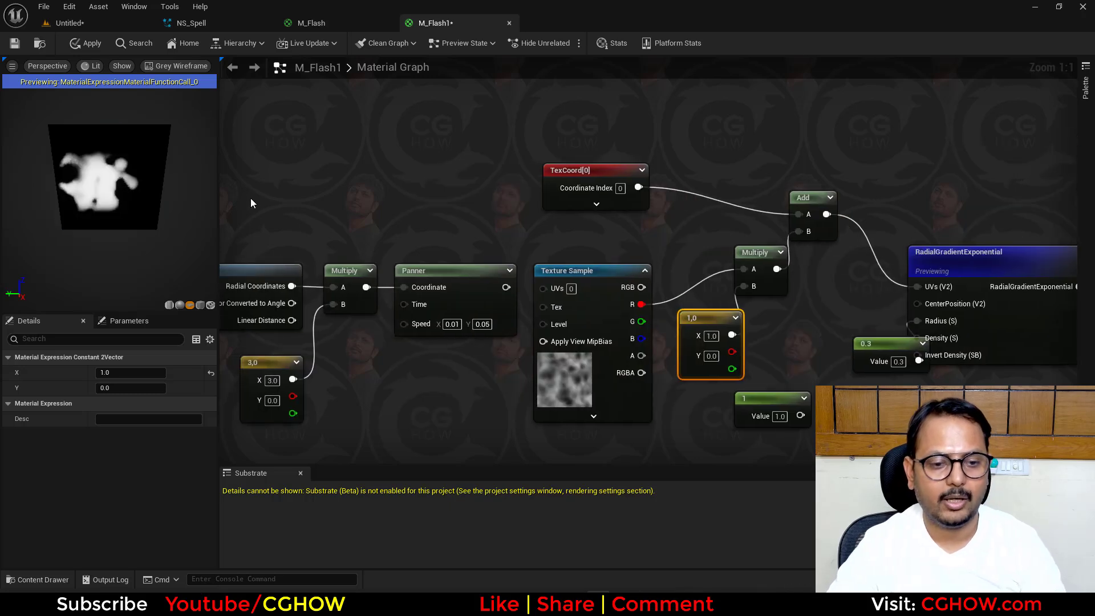
drag(251, 200, 459, 373)
drag(473, 306, 303, 306)
click(399, 272)
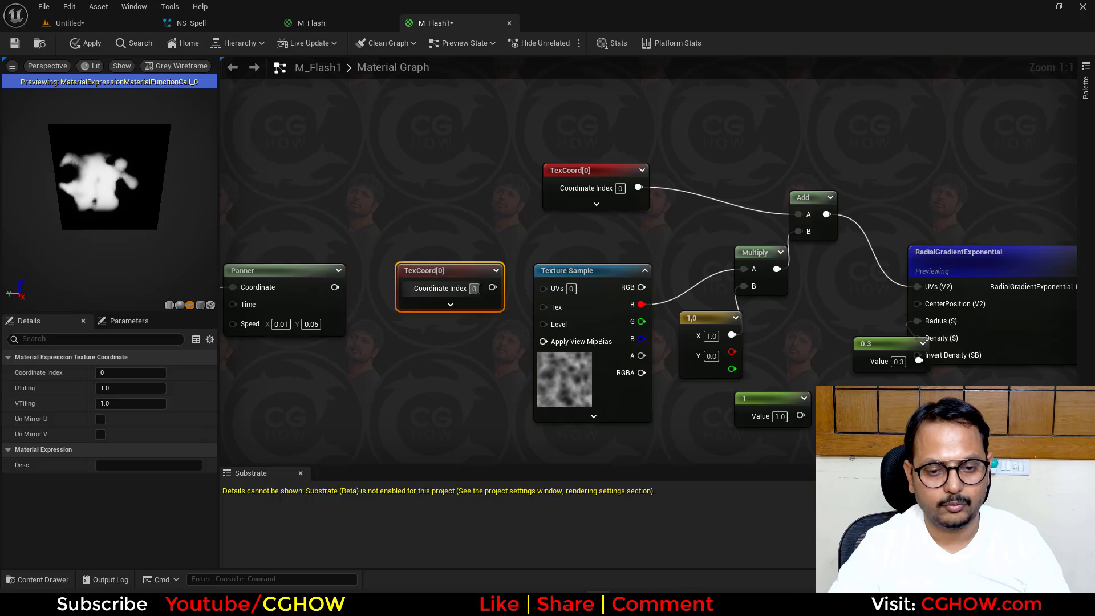
drag(492, 287, 544, 288)
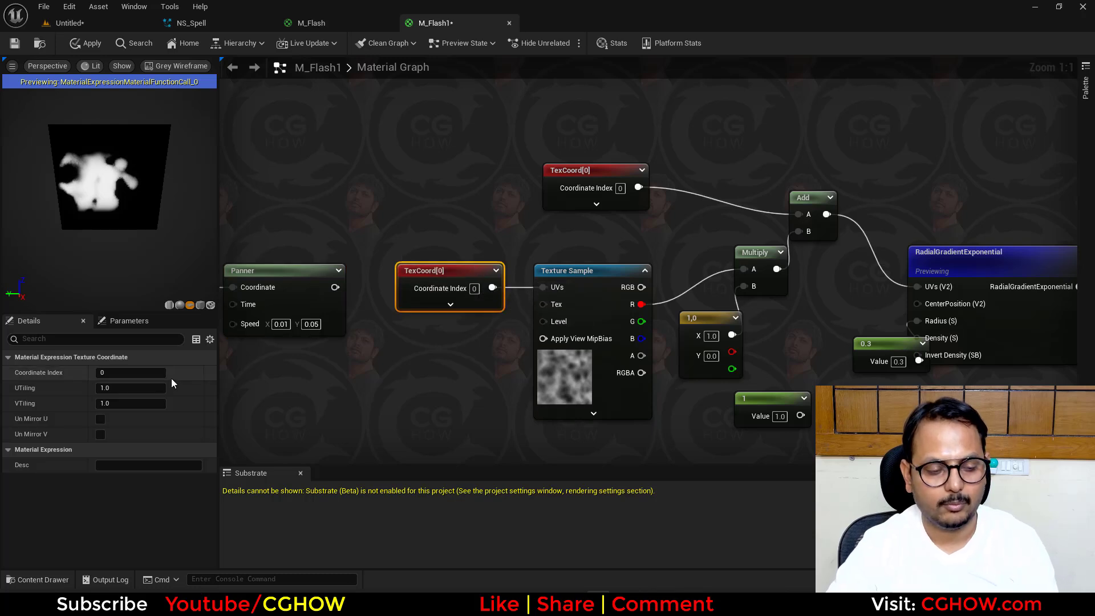
- Set the second TexCoord's UTiling to 0.1 and its VTiling to 3
click(124, 388)
text(.1)
key(Return)
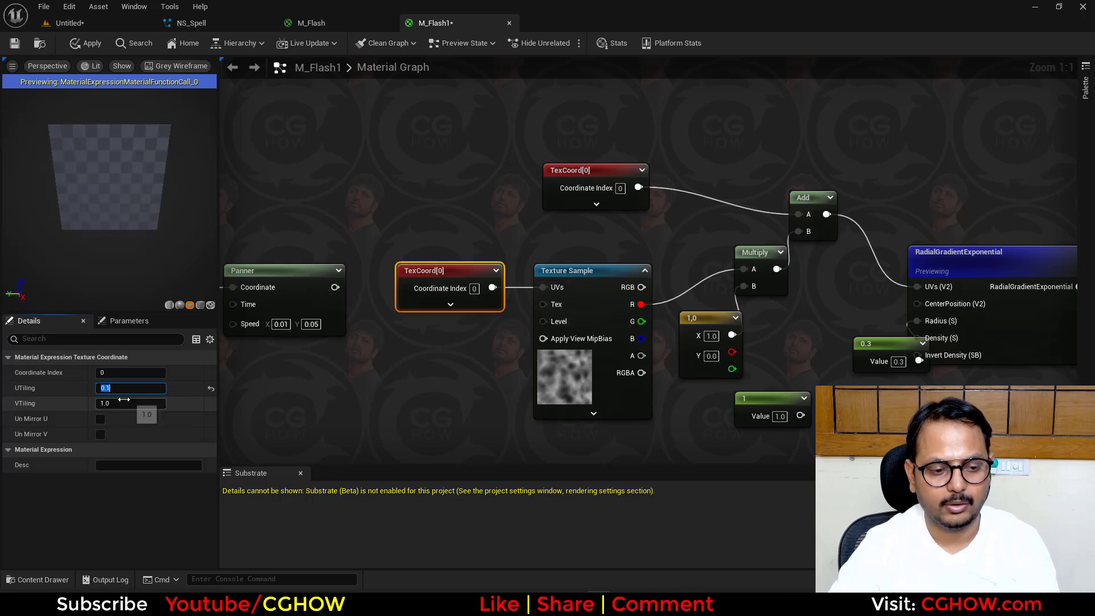
click(123, 402)
text(3)
key(Return)
- Preview the output of the noise_blur Texture Sample node
click(588, 383)
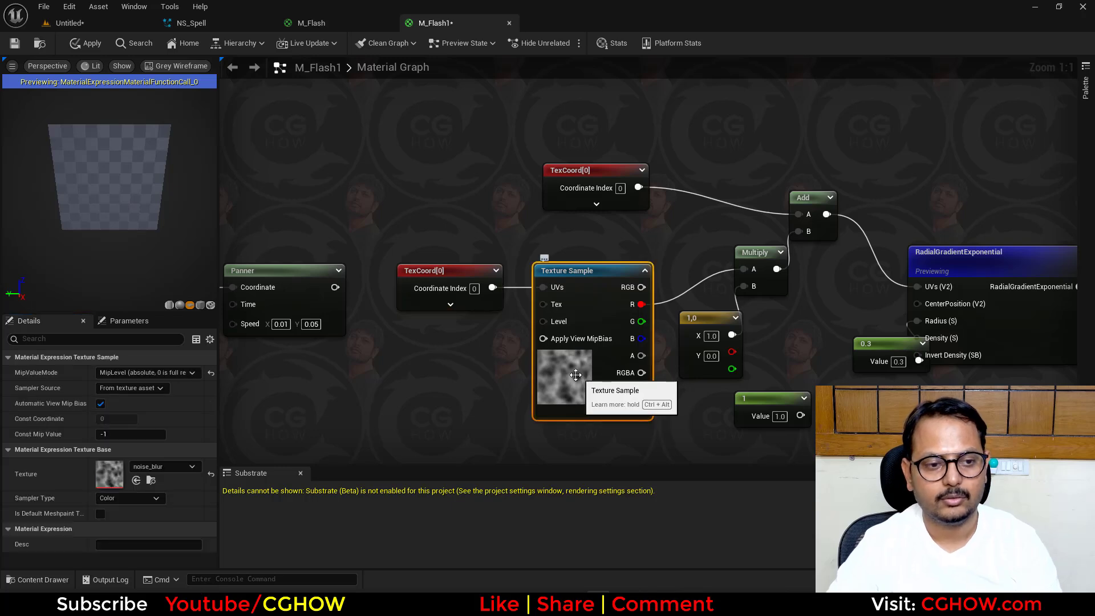
key(space)
drag(583, 276, 580, 258)
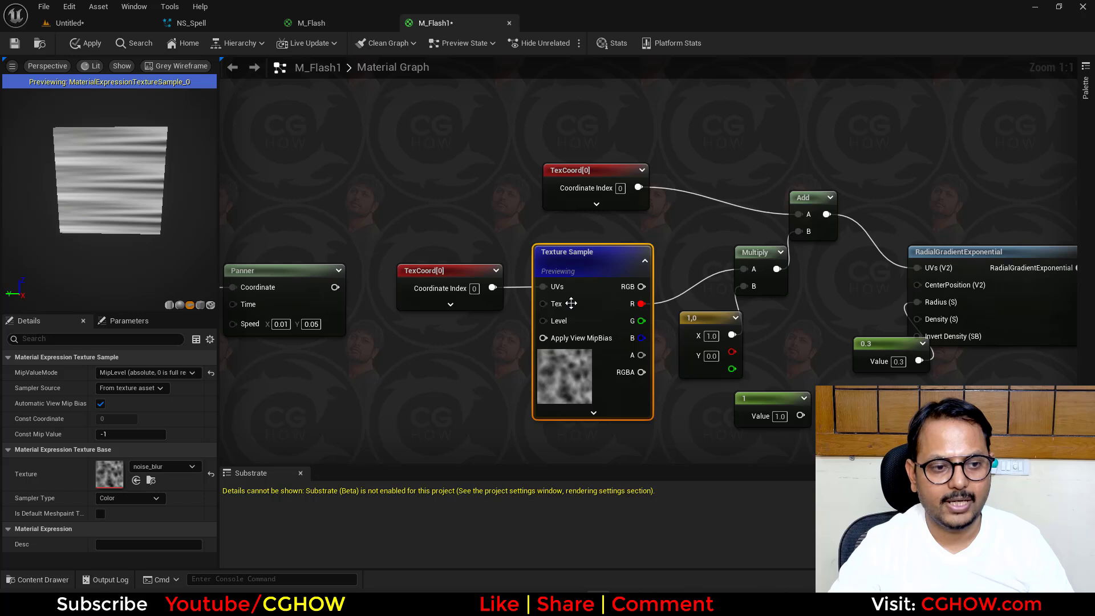
- Stop previewing the Texture Sample node and set the two-component constant's X to 0.7
key(space)
drag(483, 303, 483, 294)
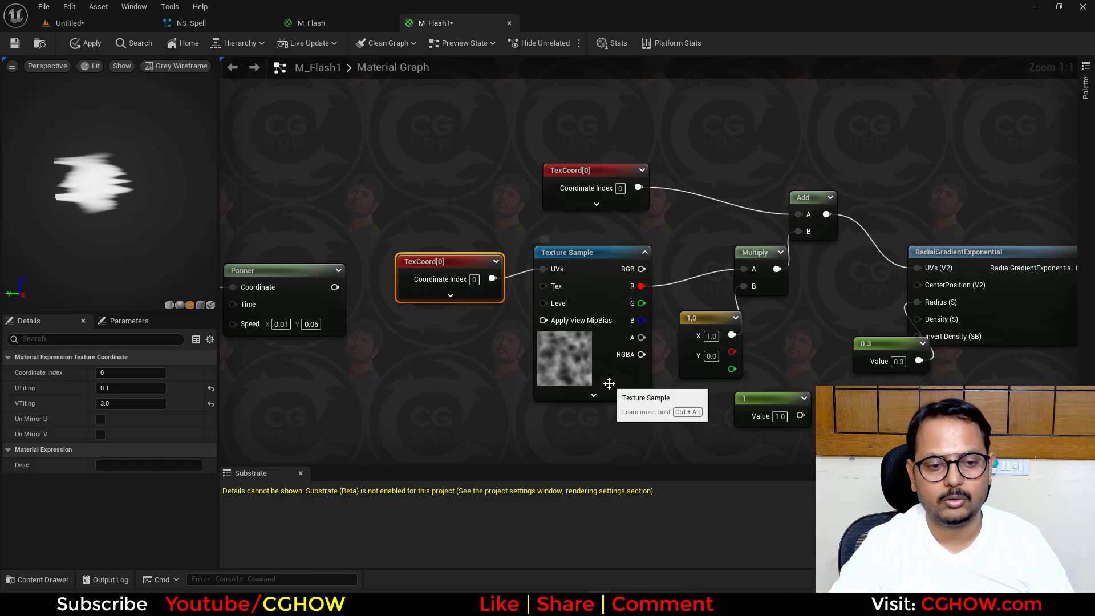
text(0.7)
key(Return)
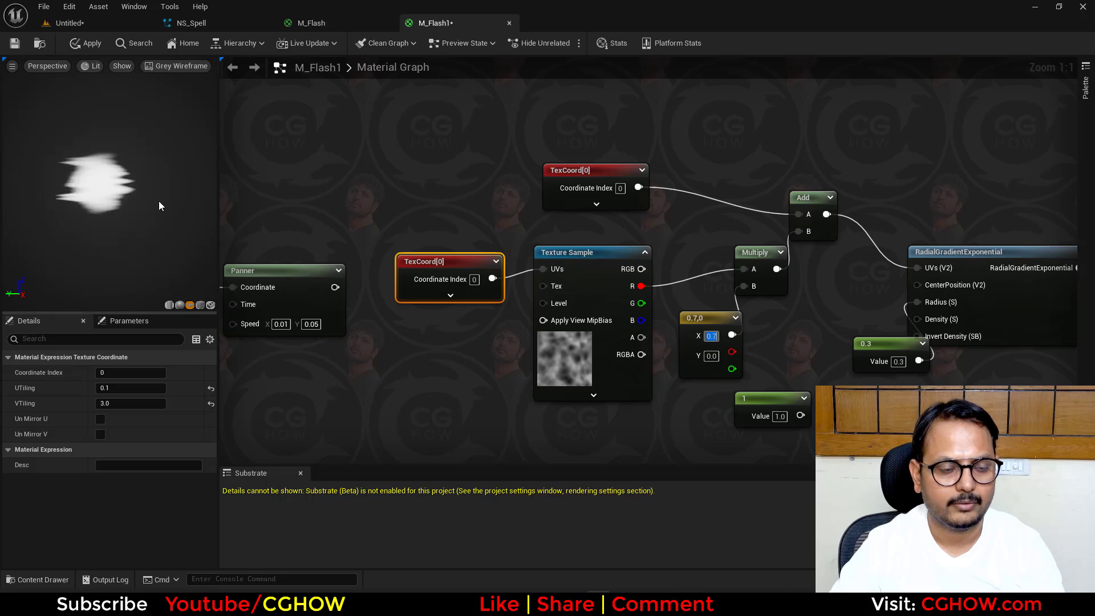
right_drag(103, 200, 109, 185)
- Insert the existing Panner between the second TexCoord and the Texture Sample's UVs, rearranging the nodes to fit
right_drag(313, 278, 362, 278)
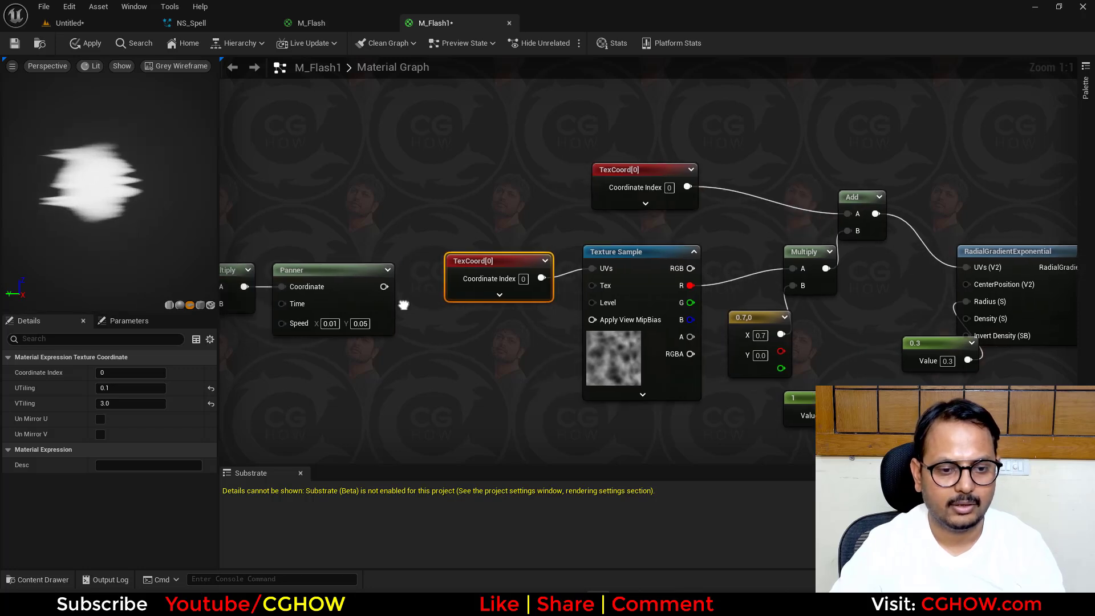
drag(385, 287, 457, 324)
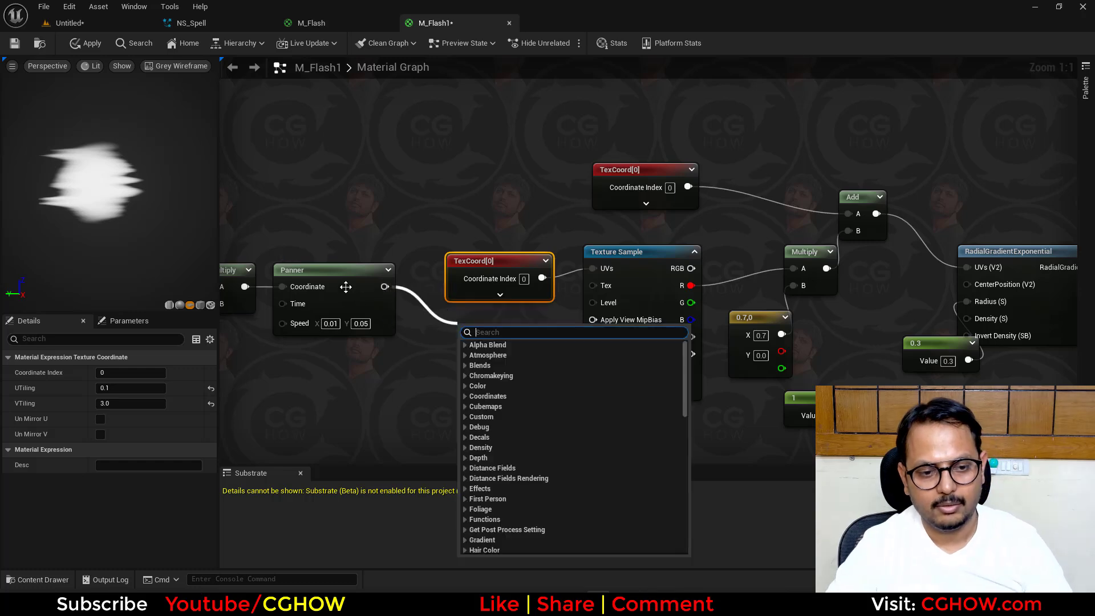
drag(316, 284, 397, 330)
alt+click(365, 334)
click(412, 290)
drag(474, 262, 308, 261)
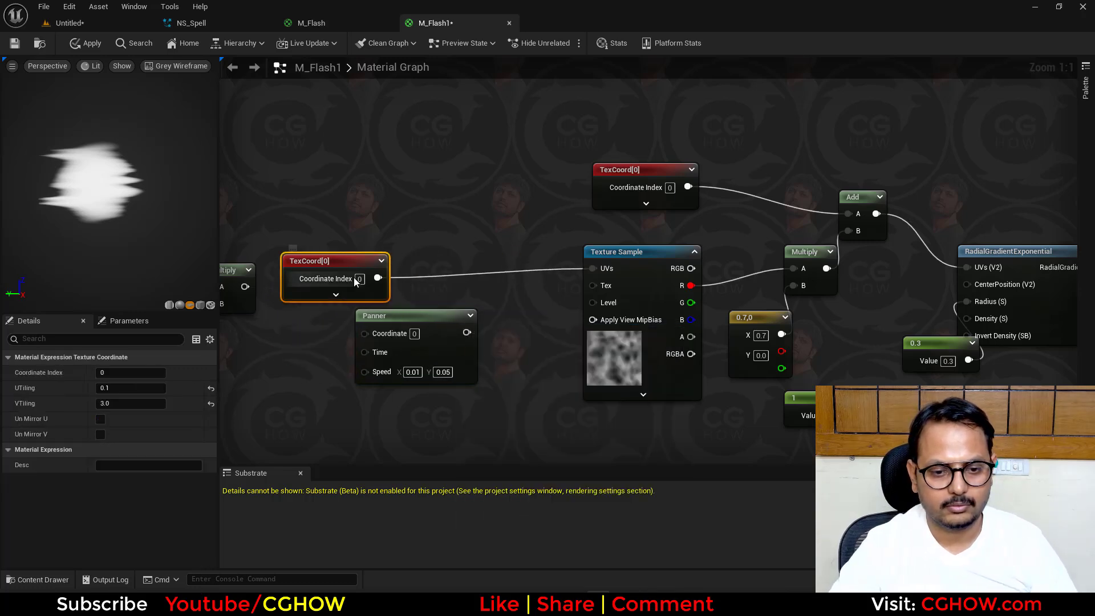
drag(378, 278, 365, 333)
drag(467, 332, 495, 277)
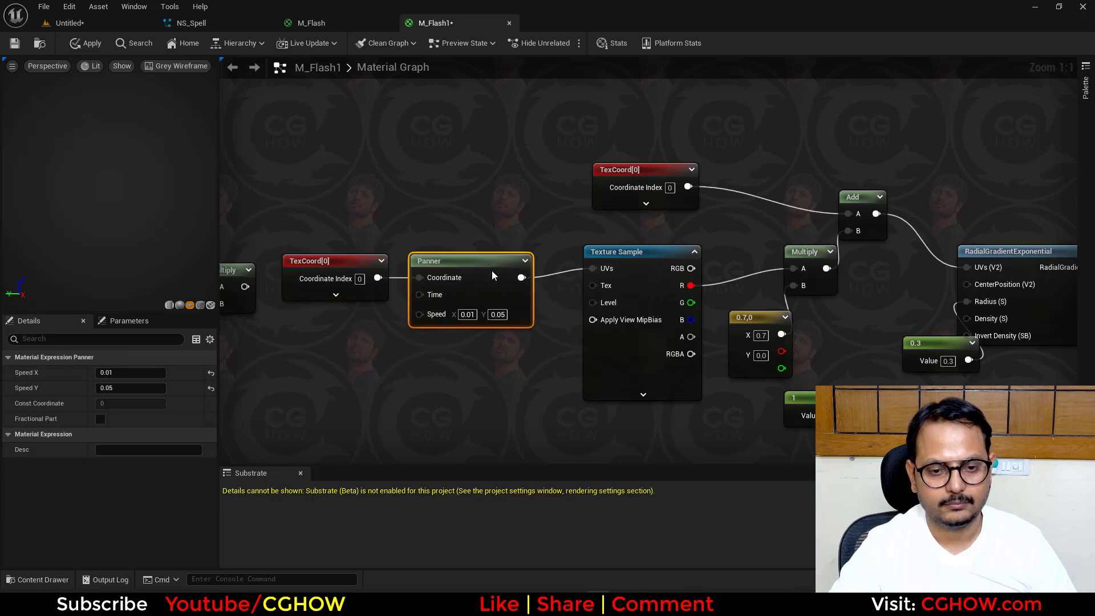
- Set the Panner's Speed X to 0.1
text(0.1)
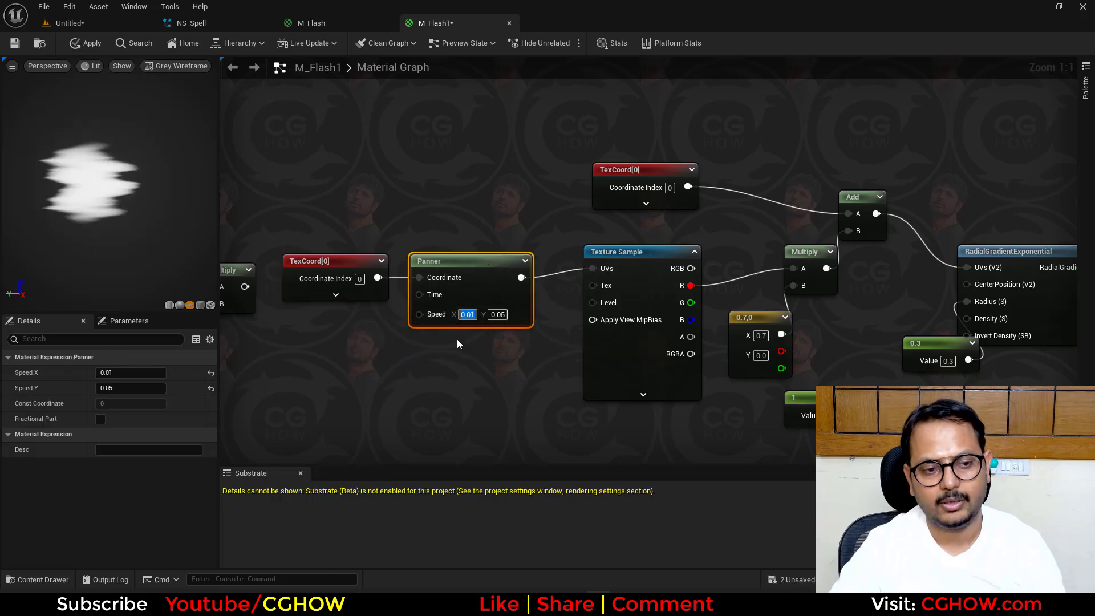
key(Return)
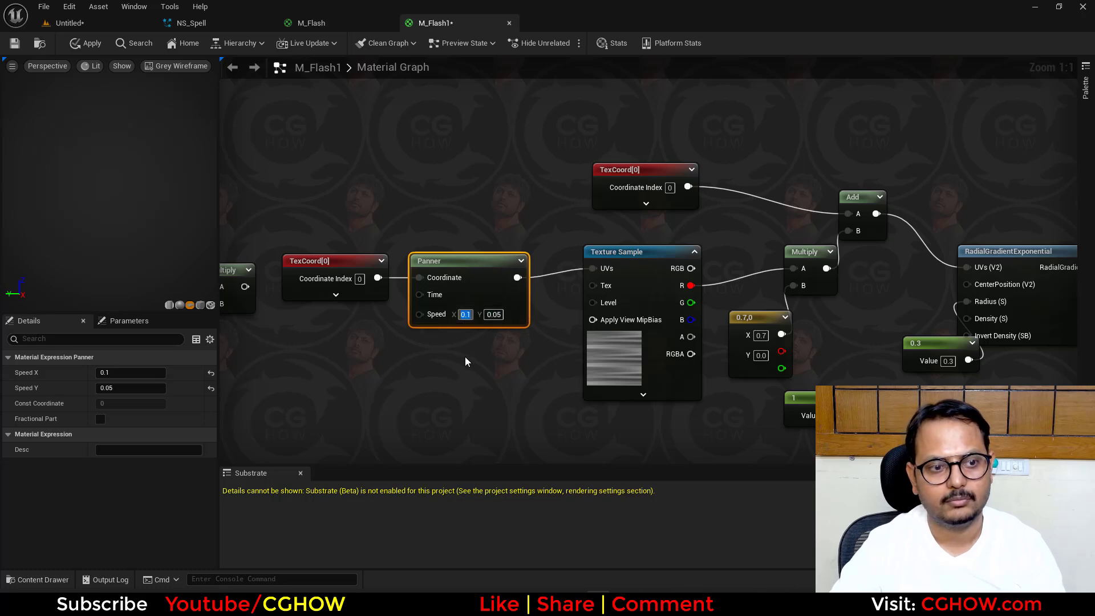
scroll(528, 382, down, 2)
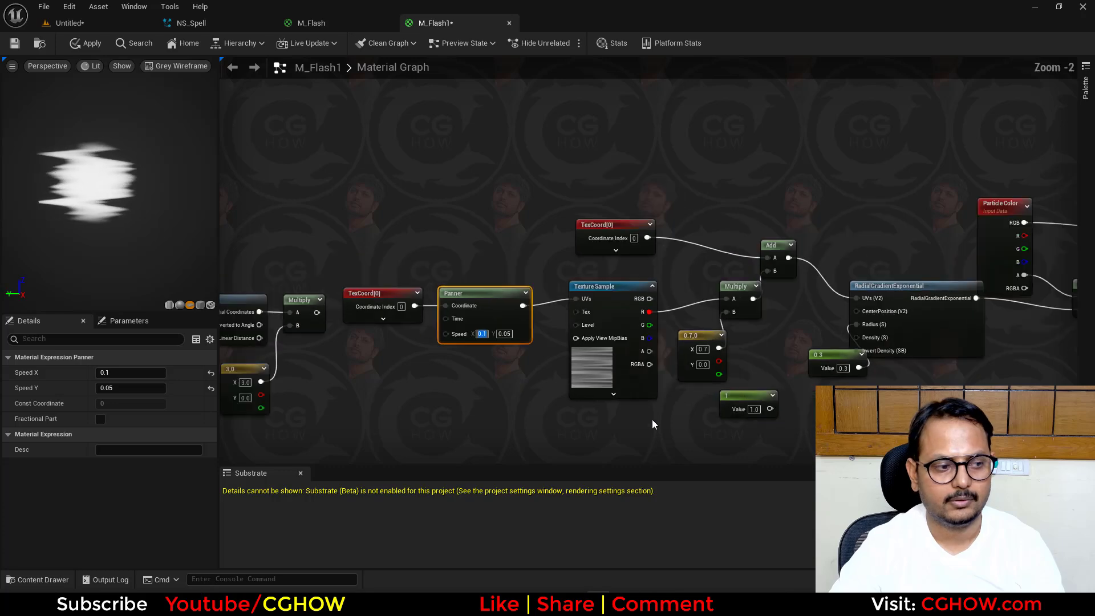
scroll(652, 419, down, 1)
right_drag(652, 420, 488, 394)
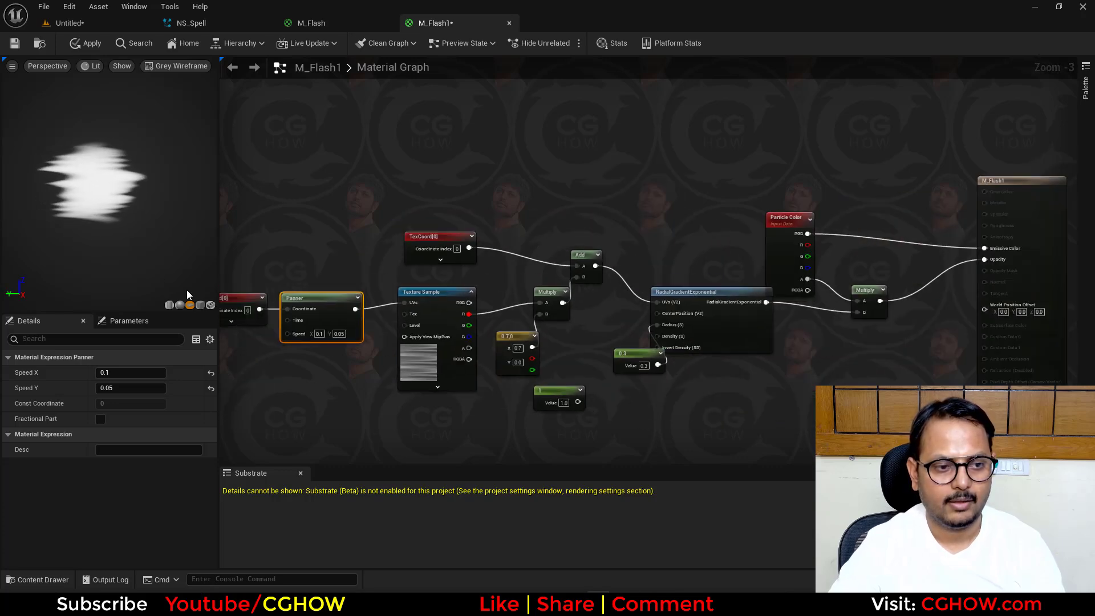
- Set the RadialGradientExponential's Radius constant to 0.2, move it clear of the node, and apply the material
right_drag(409, 427, 546, 400)
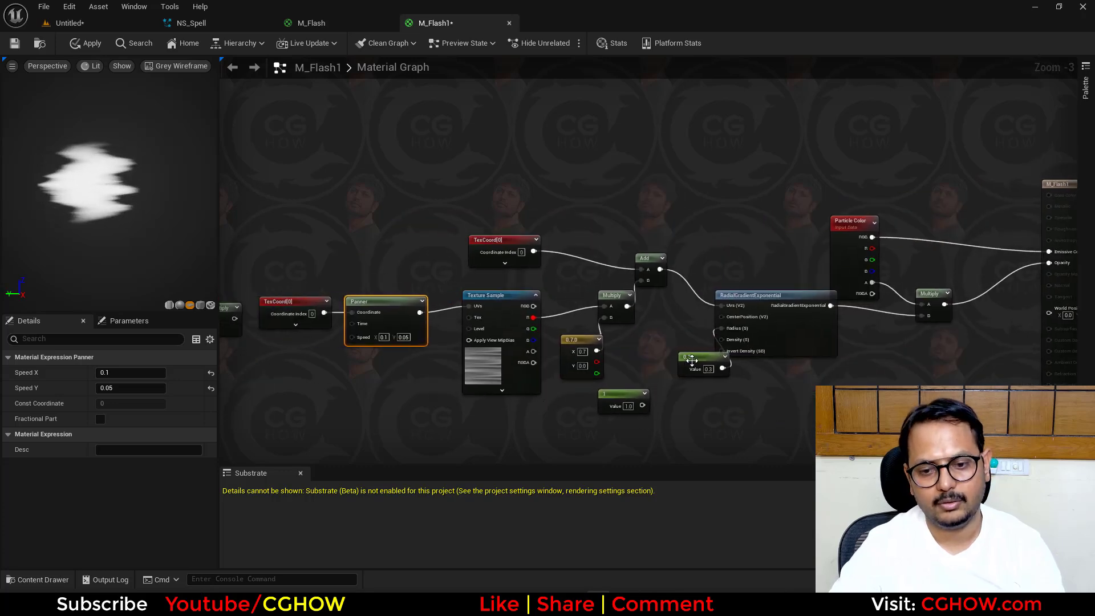
scroll(692, 361, up, 3)
click(717, 376)
text(.2)
key(Return)
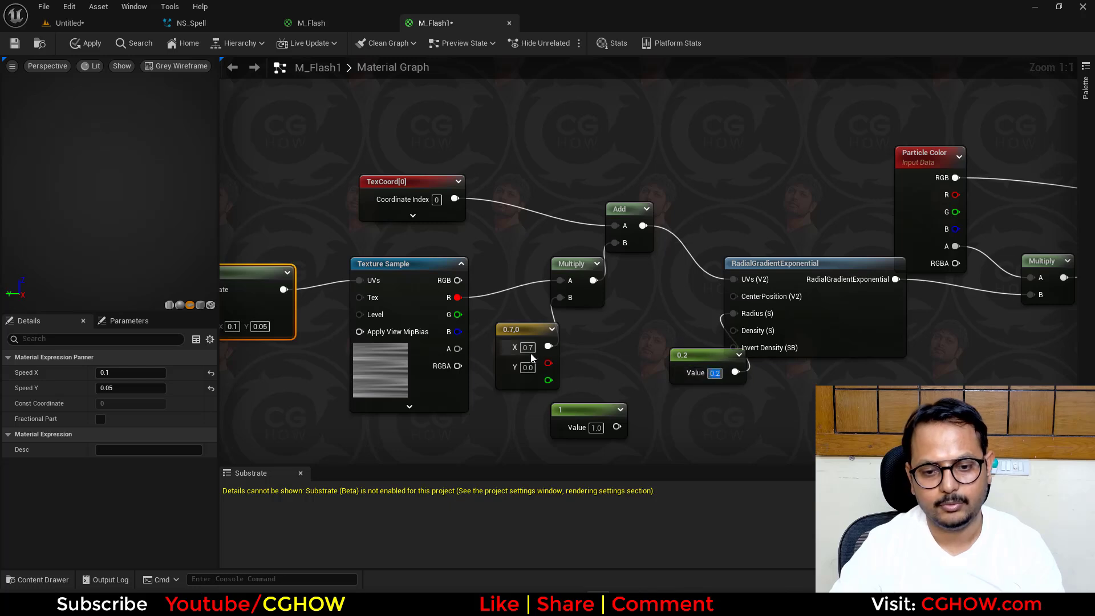
scroll(630, 371, down, 2)
right_drag(705, 390, 667, 390)
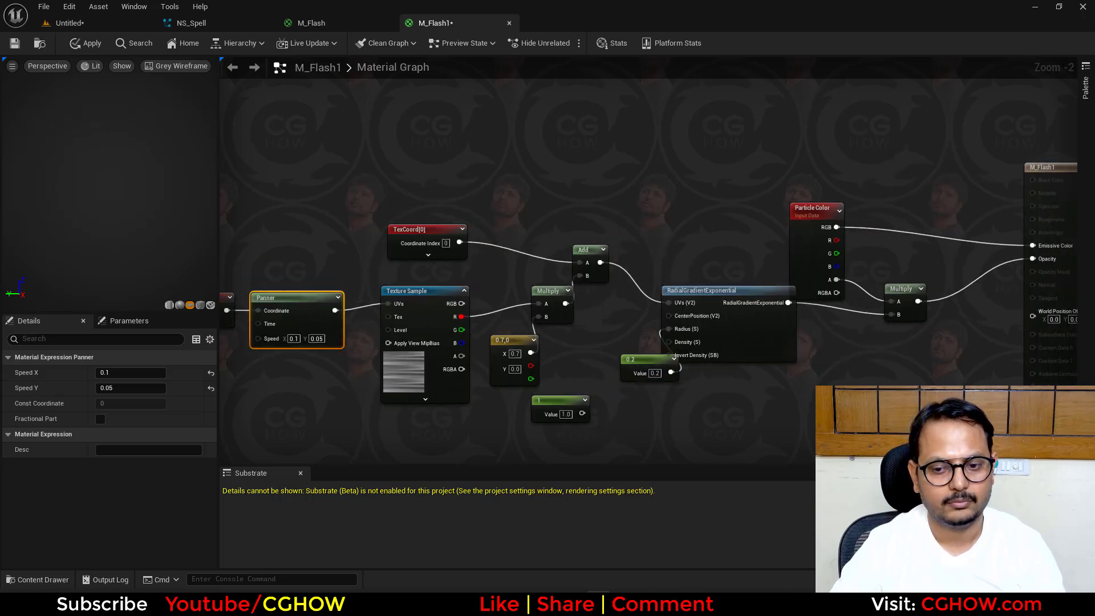
drag(649, 361, 601, 341)
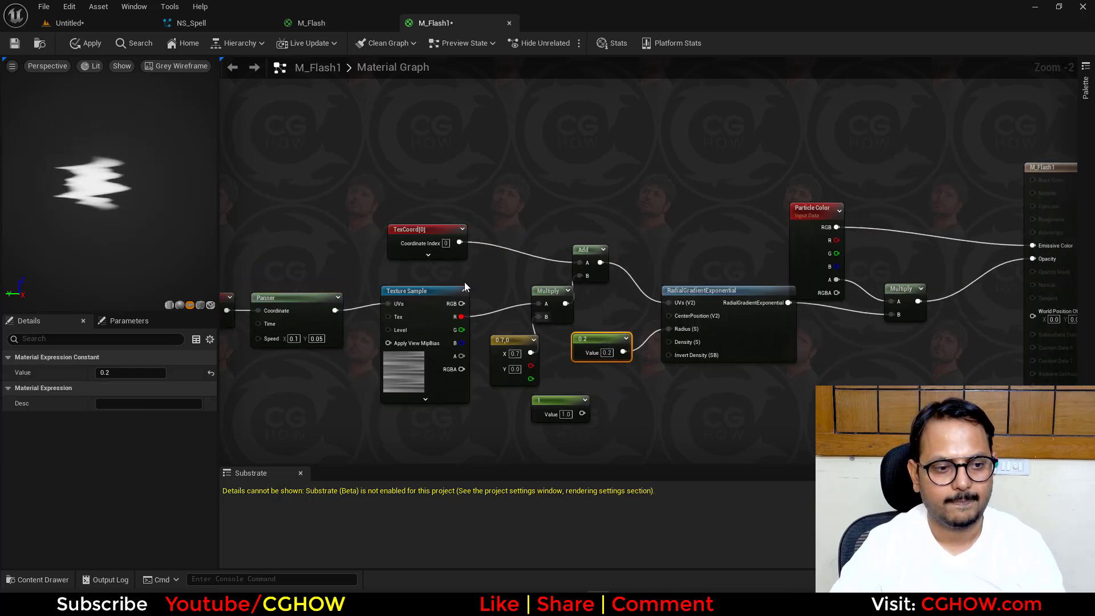
click(86, 43)
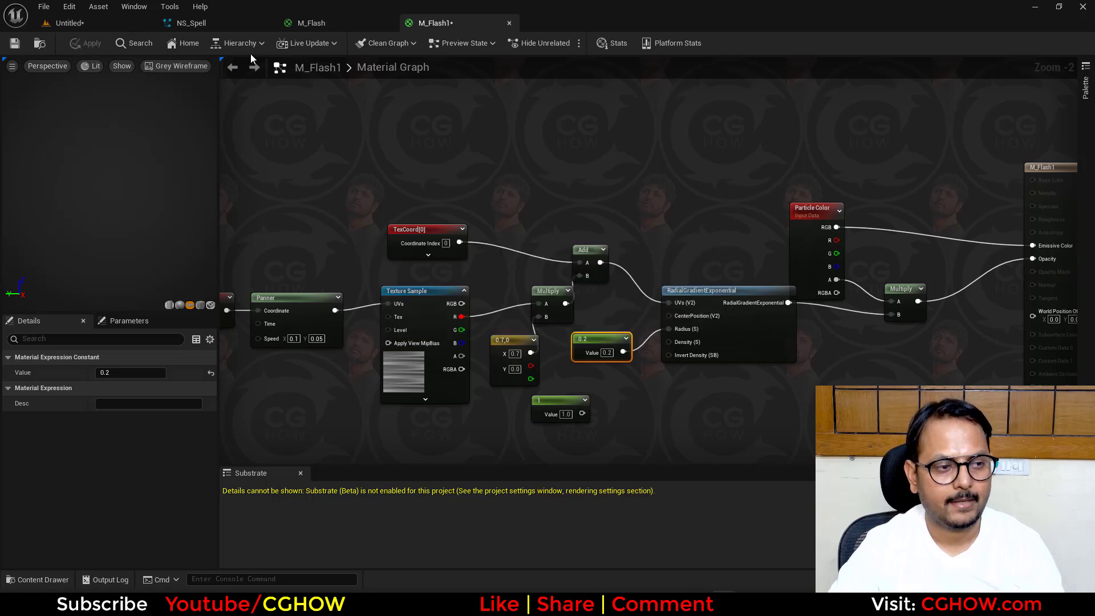
- Switch to the NS_Spell system and rename the particles_fill001 emitter to Rings
click(69, 23)
click(191, 22)
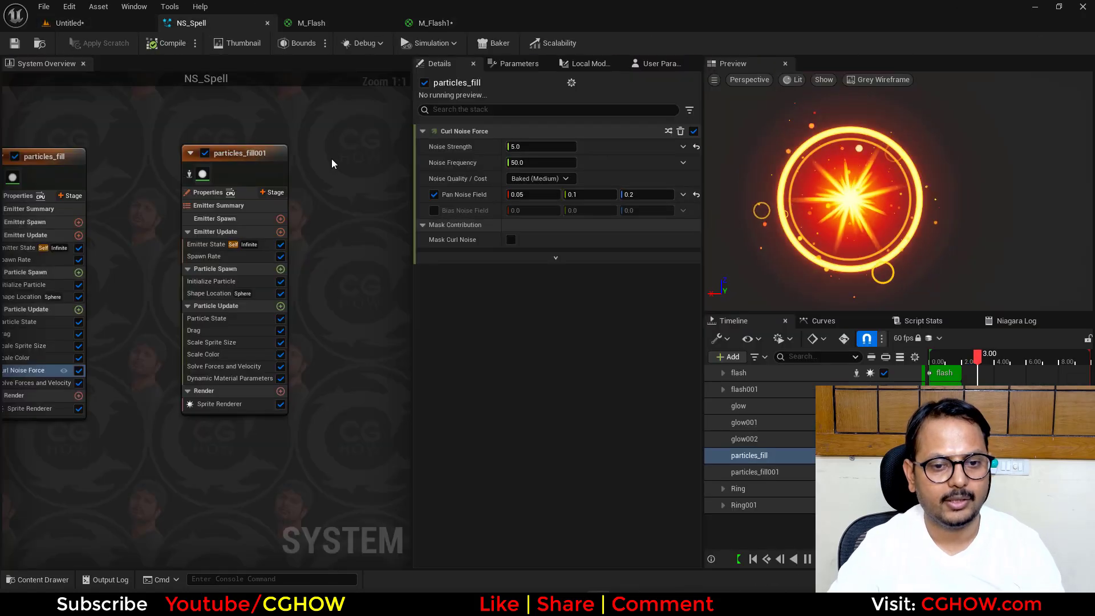
right_drag(294, 142, 284, 141)
double_click(242, 161)
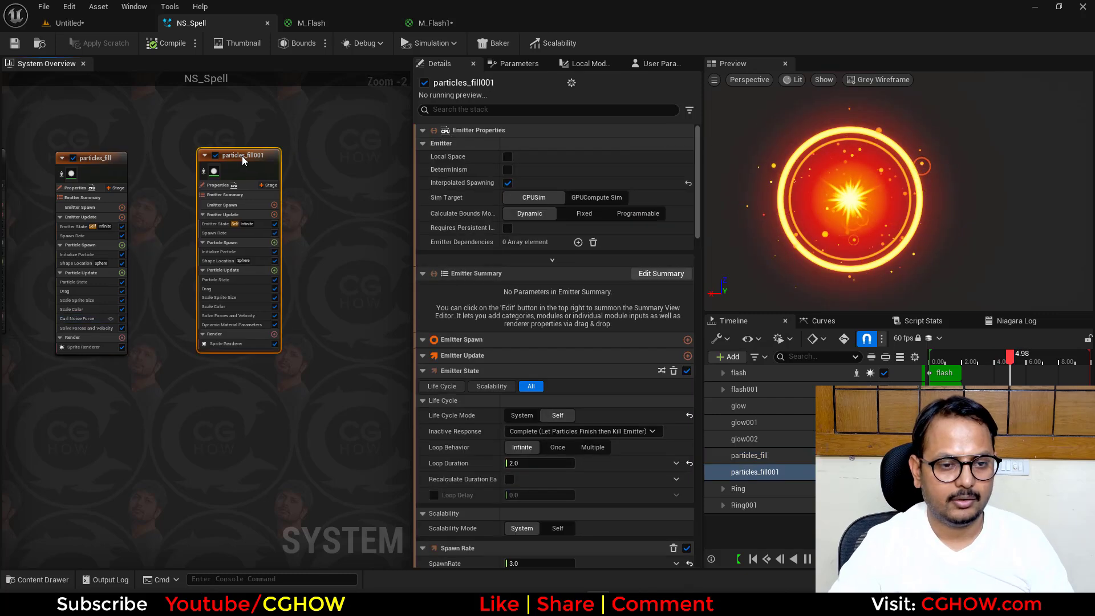
text(Rings)
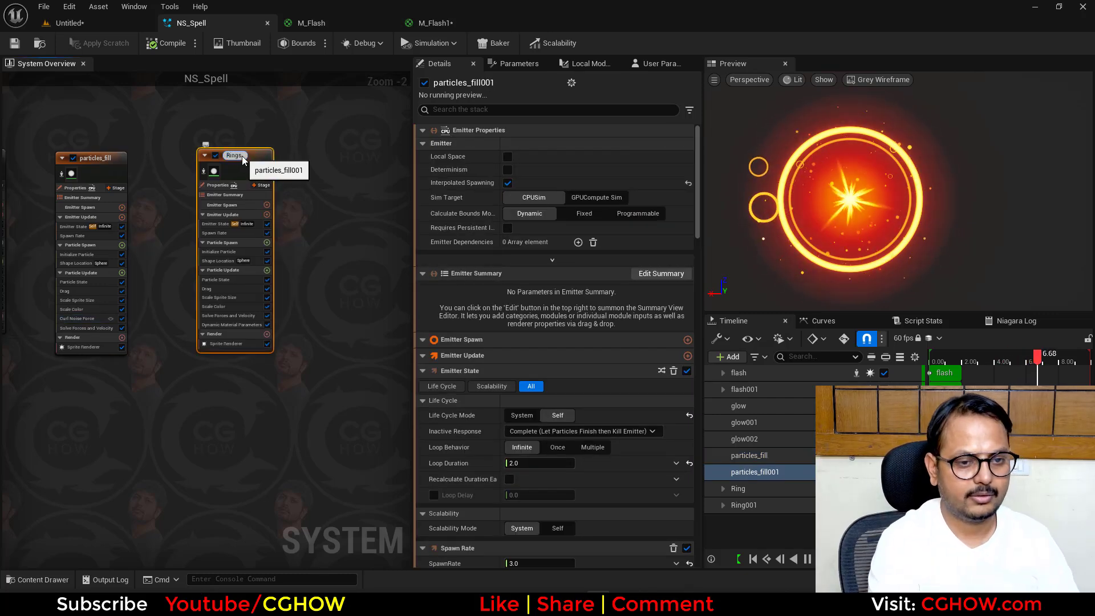
key(Return)
- Paste a duplicate of the Rings emitter beside the original in the system overview
right_drag(324, 144, 279, 152)
scroll(342, 155, down, 2)
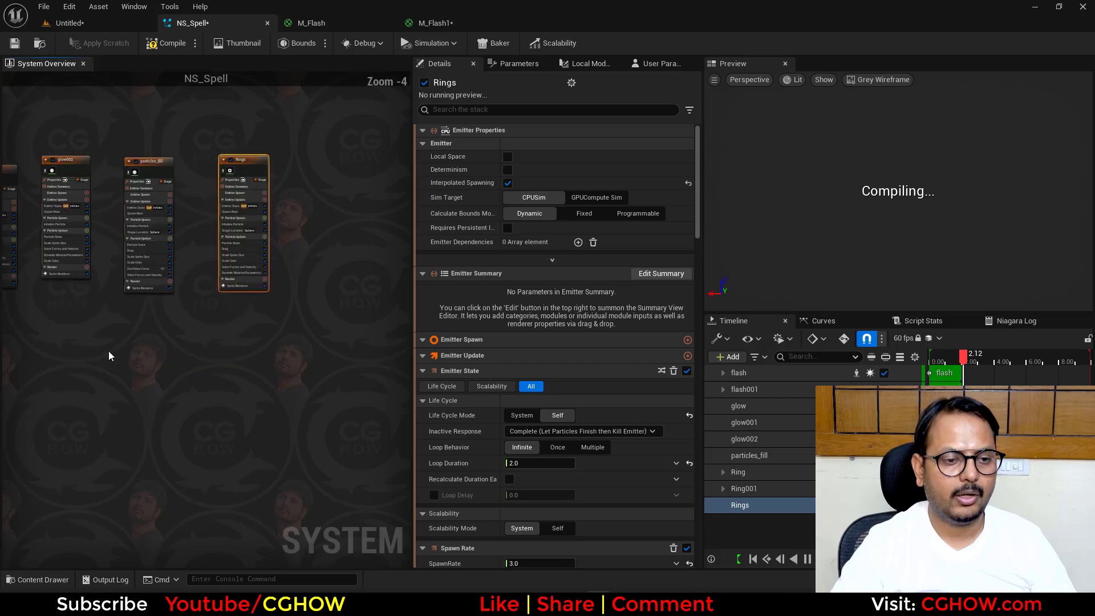
right_drag(108, 354, 191, 361)
scroll(347, 174, up, 4)
right_drag(348, 174, 155, 135)
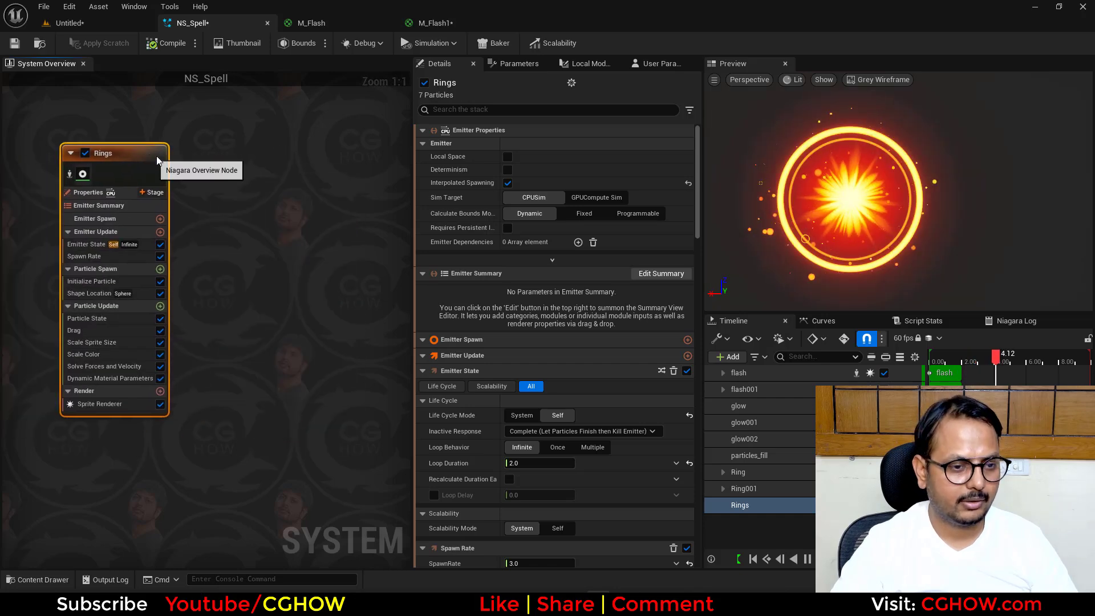
click(258, 147)
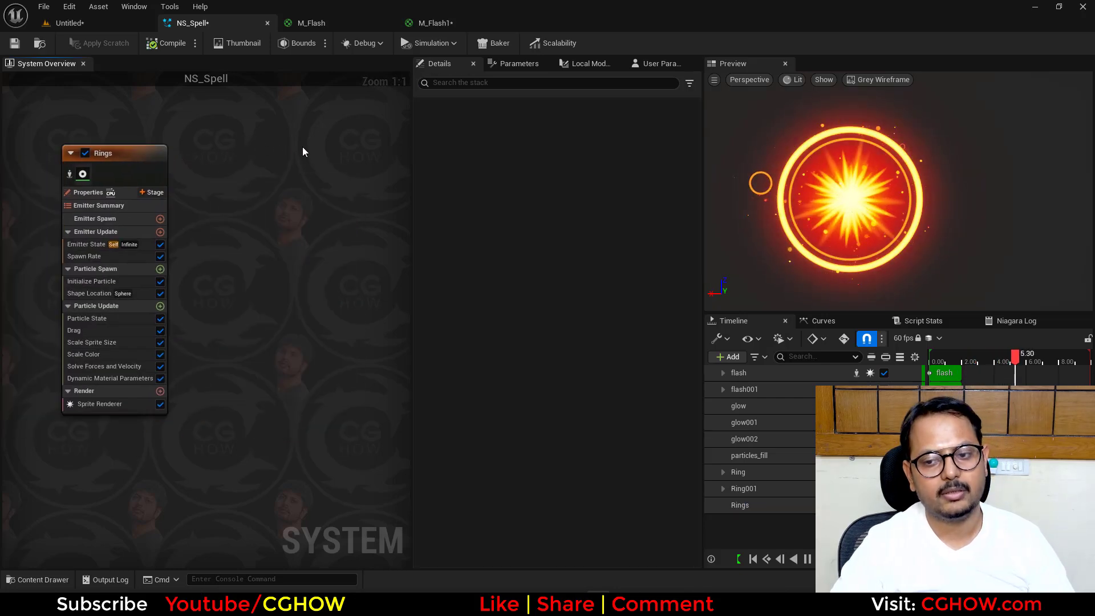
key(ctrl+v)
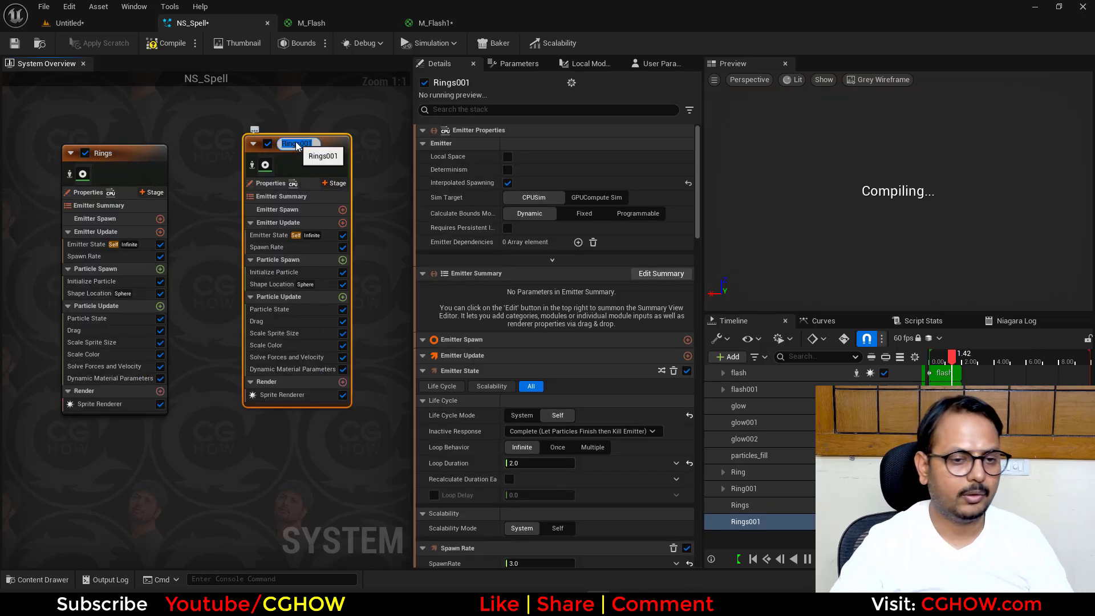
- Rename the duplicated emitter to Sreak
text(Stea)
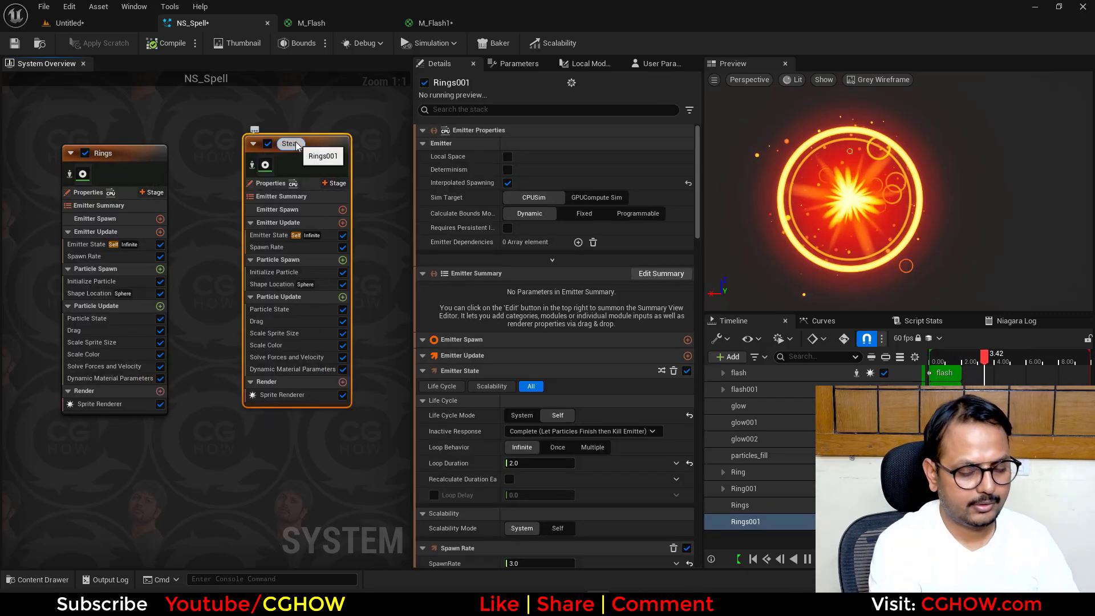
key(BackSpace)
key(BackSpace)
key(BackSpace)
text(reak)
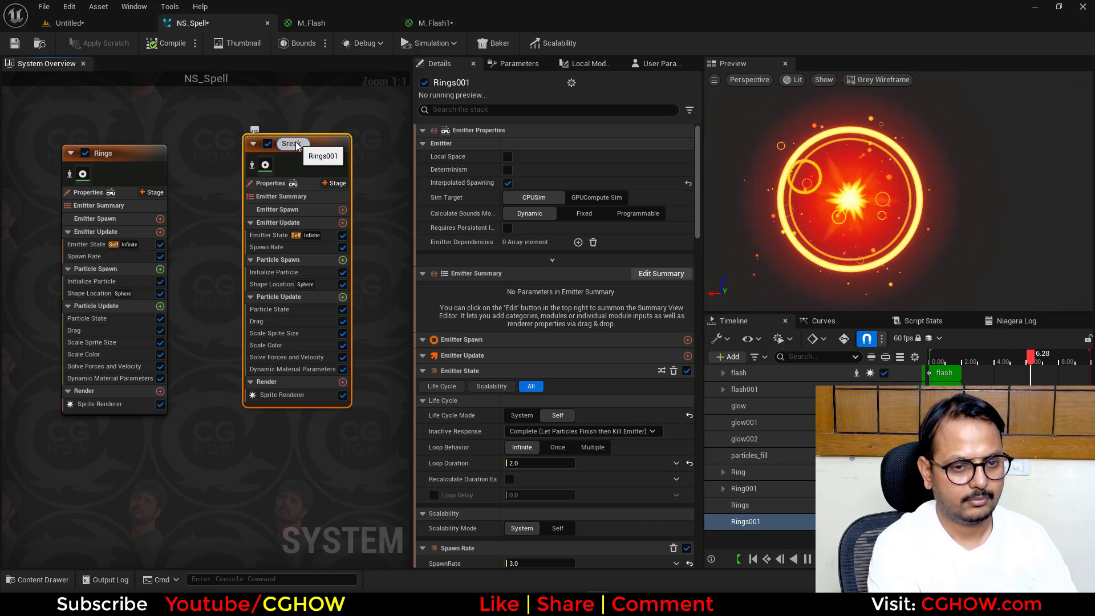
key(Return)
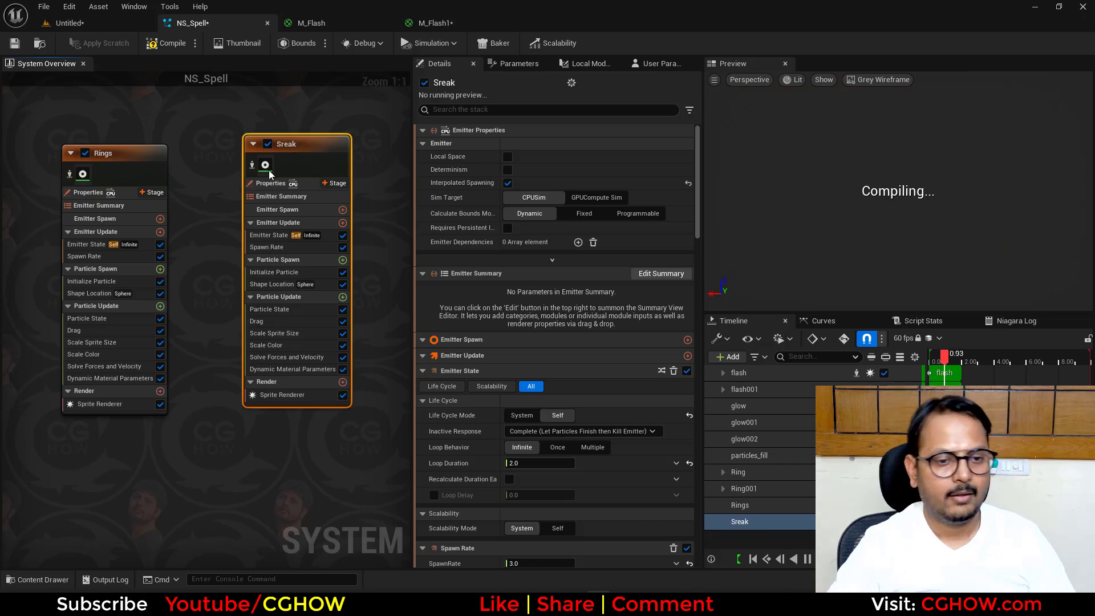
- Isolate the Sreak emitter and set its Sprite Renderer material to M_Flash1
click(252, 166)
right_drag(274, 429, 238, 436)
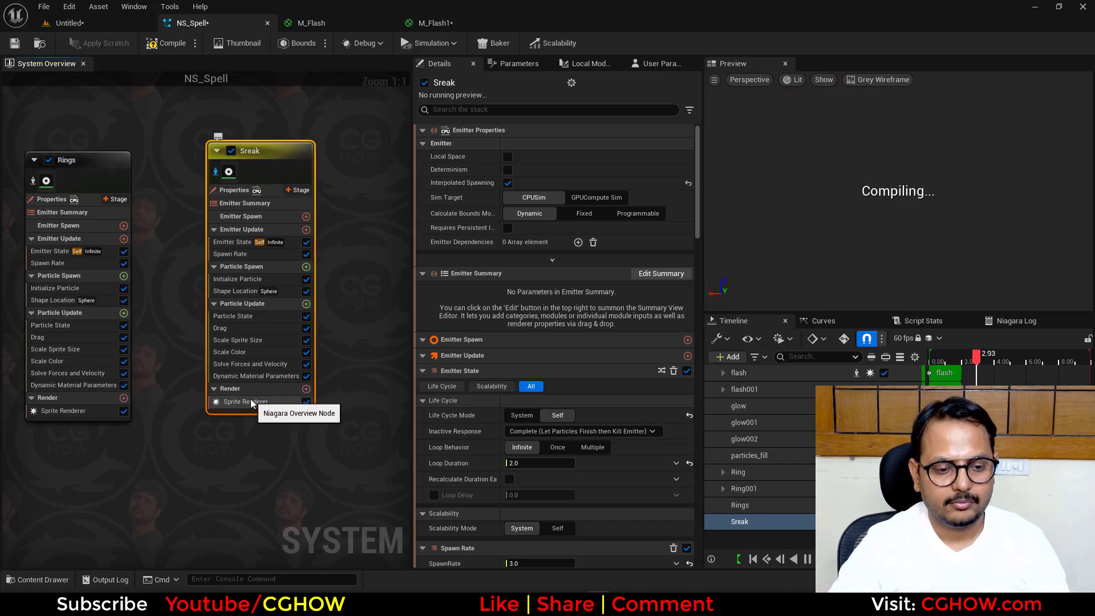
click(252, 403)
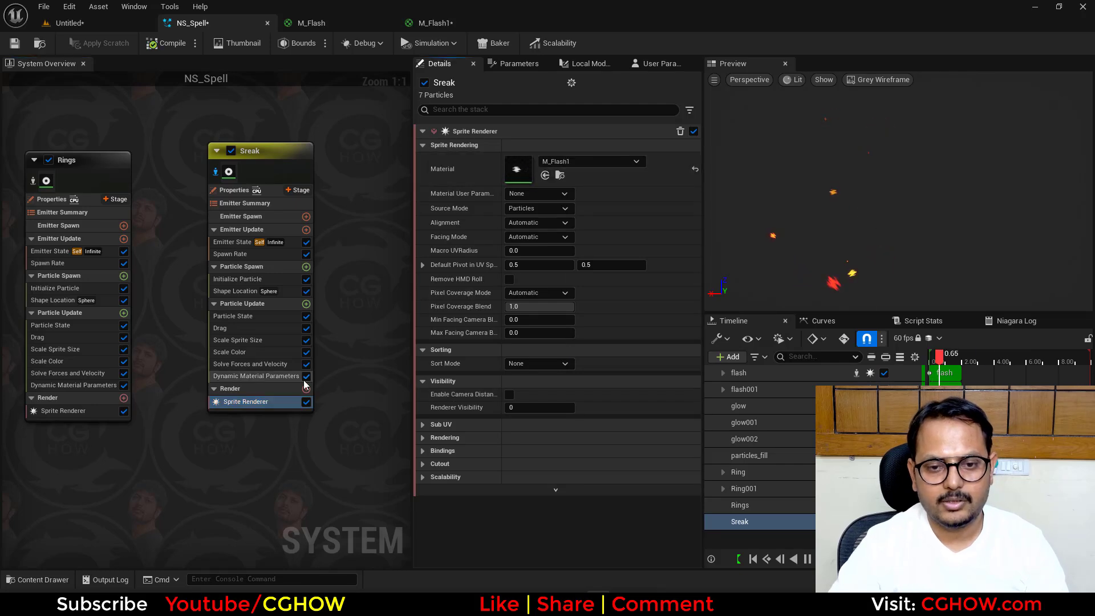
- Delete the Scale Sprite Size and Shape Location modules from the Sreak emitter and increase its spawn rate
click(256, 353)
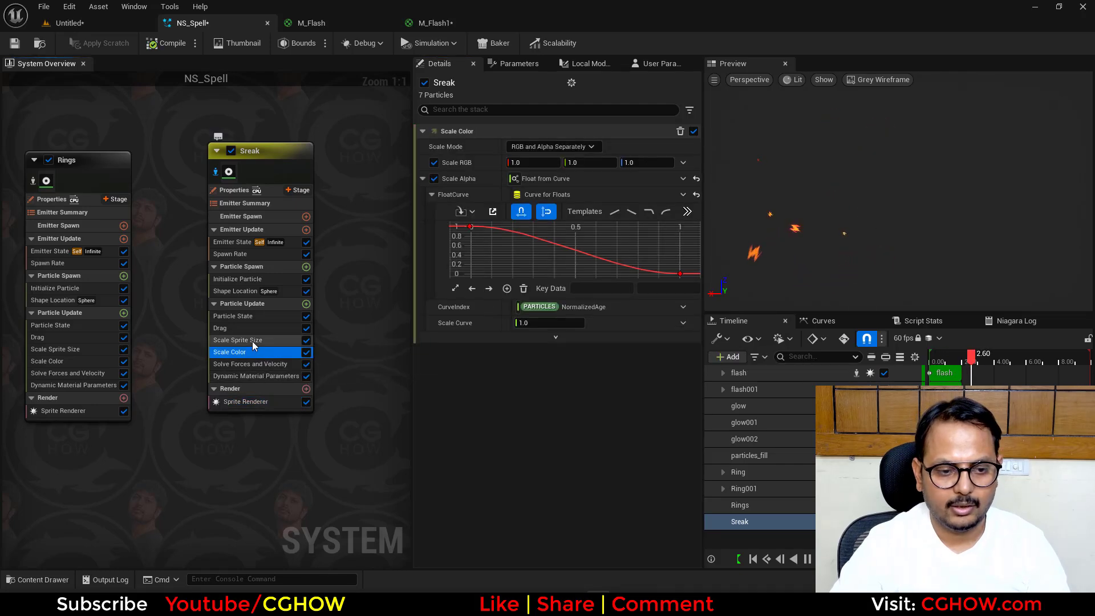
click(254, 341)
key(Delete)
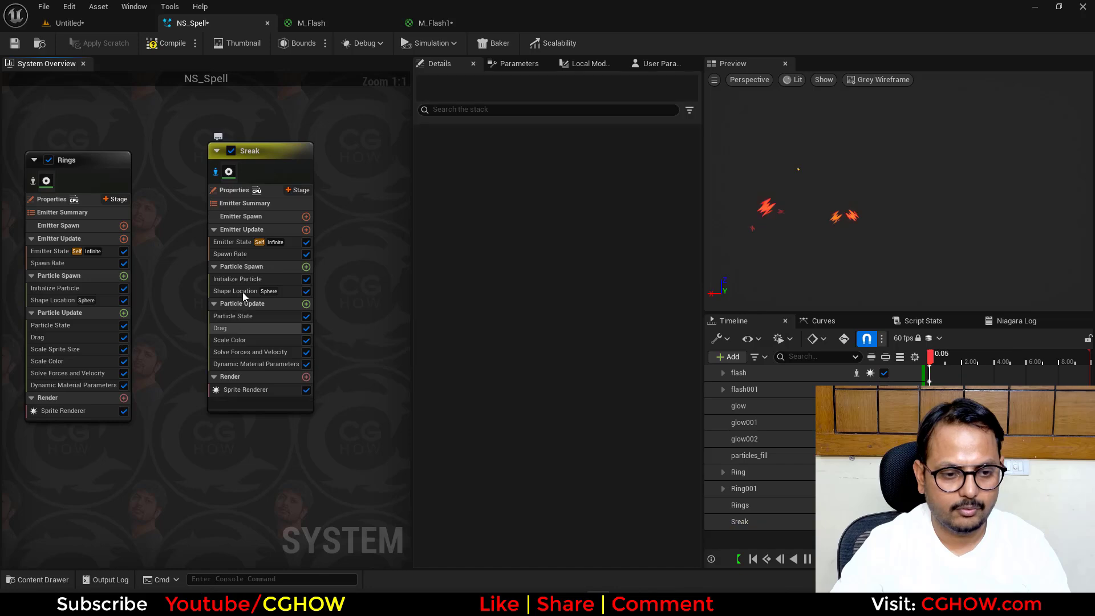
click(242, 292)
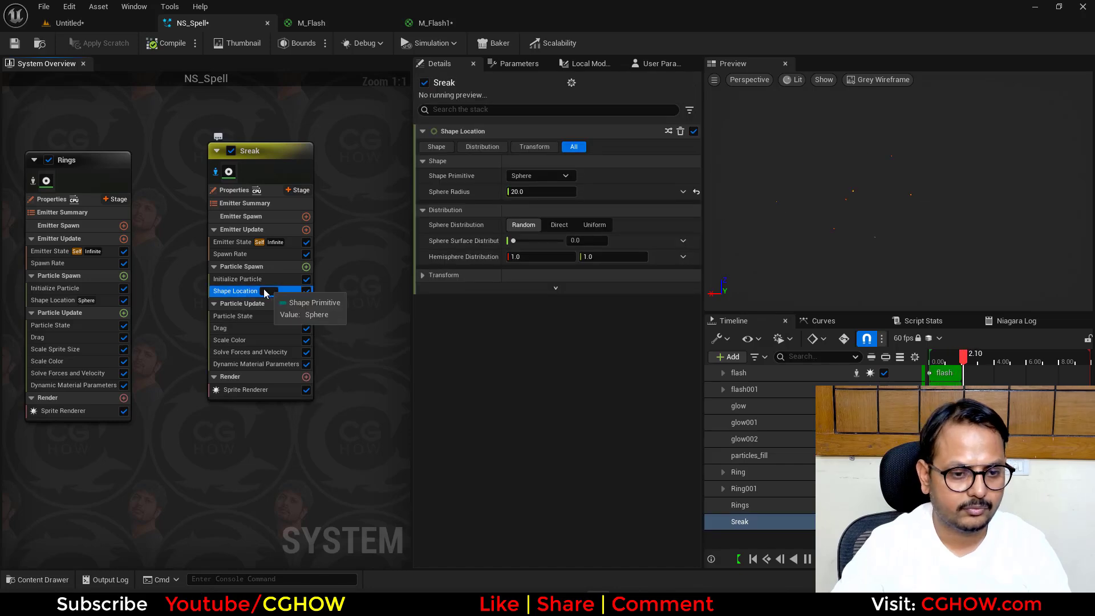
key(Delete)
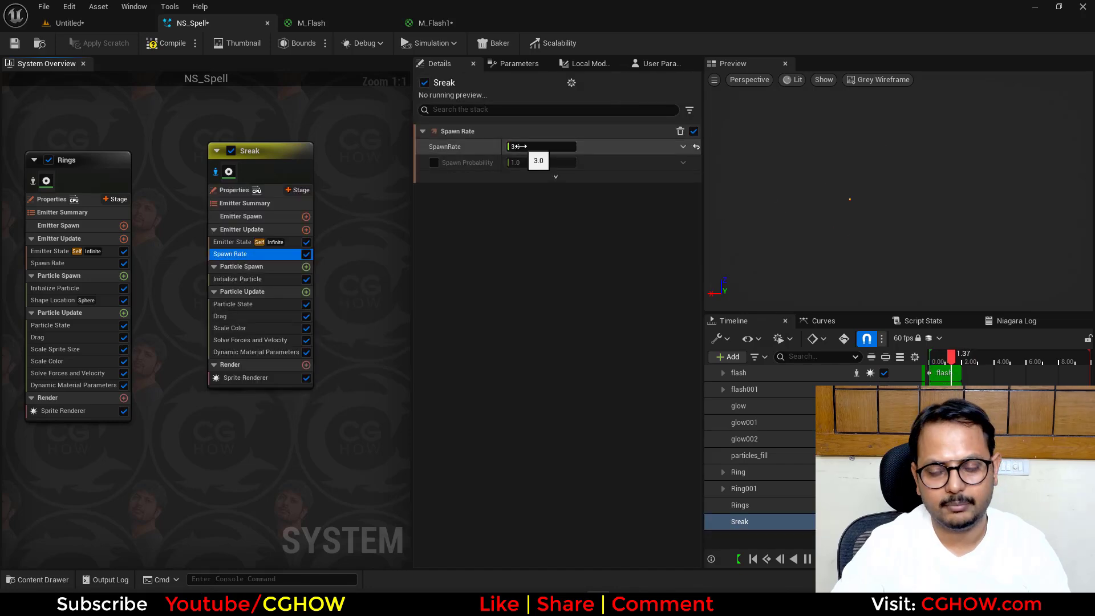
click(539, 147)
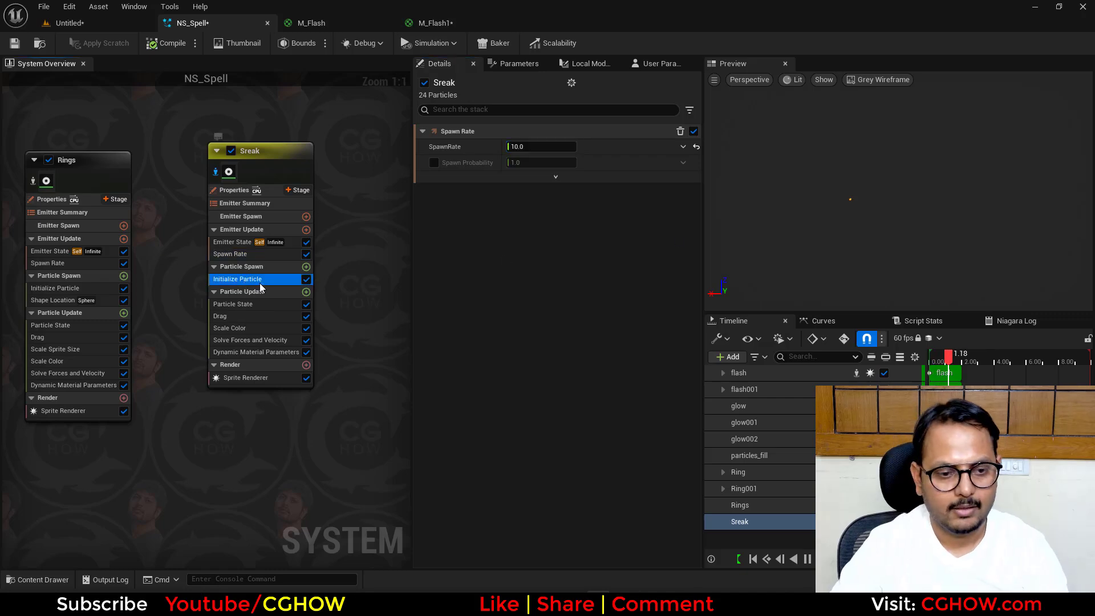
- Add an Add Velocity module to the Sreak emitter's particle spawn and give it a negative X velocity
click(306, 266)
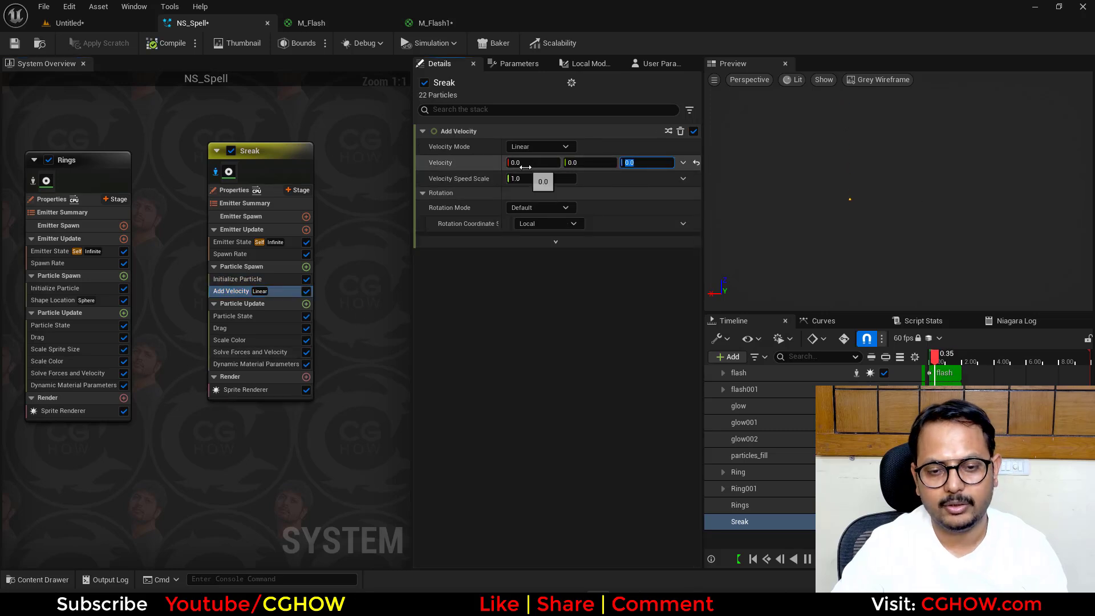
drag(526, 166, 571, 166)
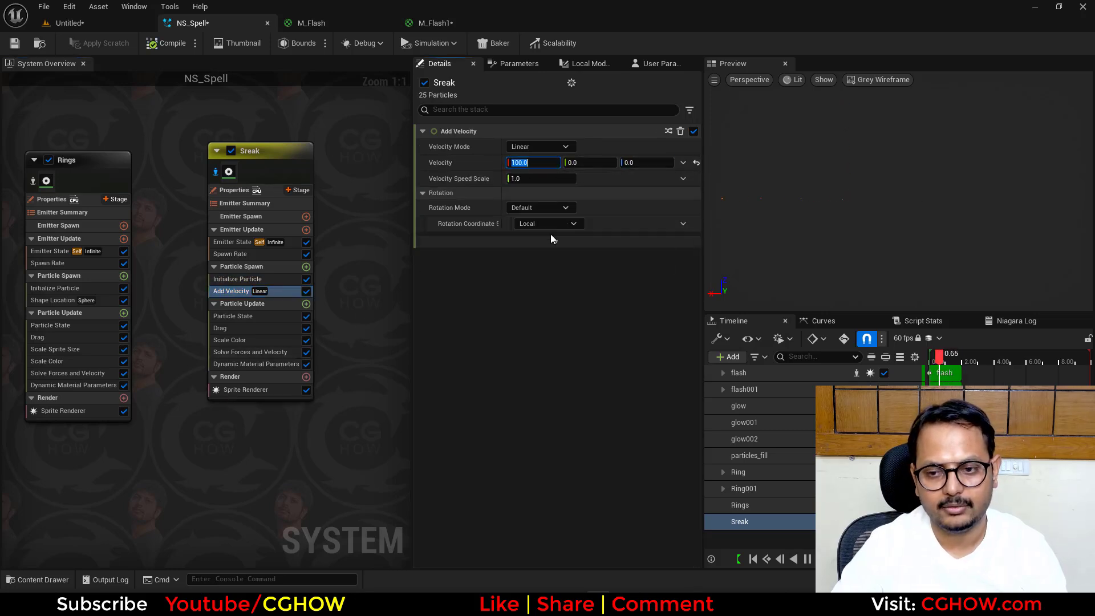
text(-5)
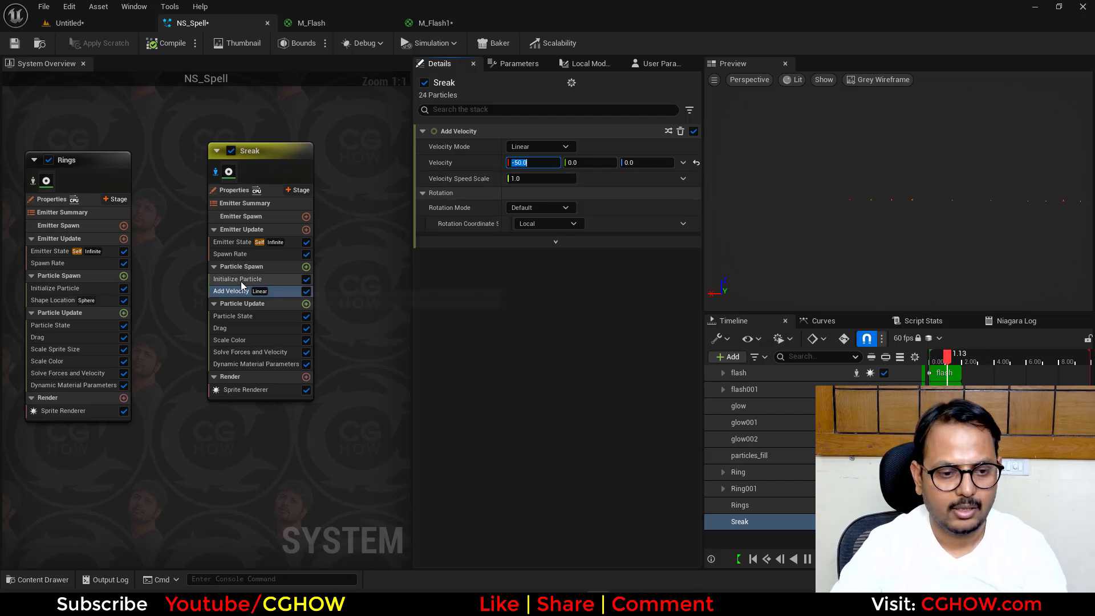
- Change the sprite size mode in Sreak's Initialize Particle module to Random Non-Uniform
click(240, 280)
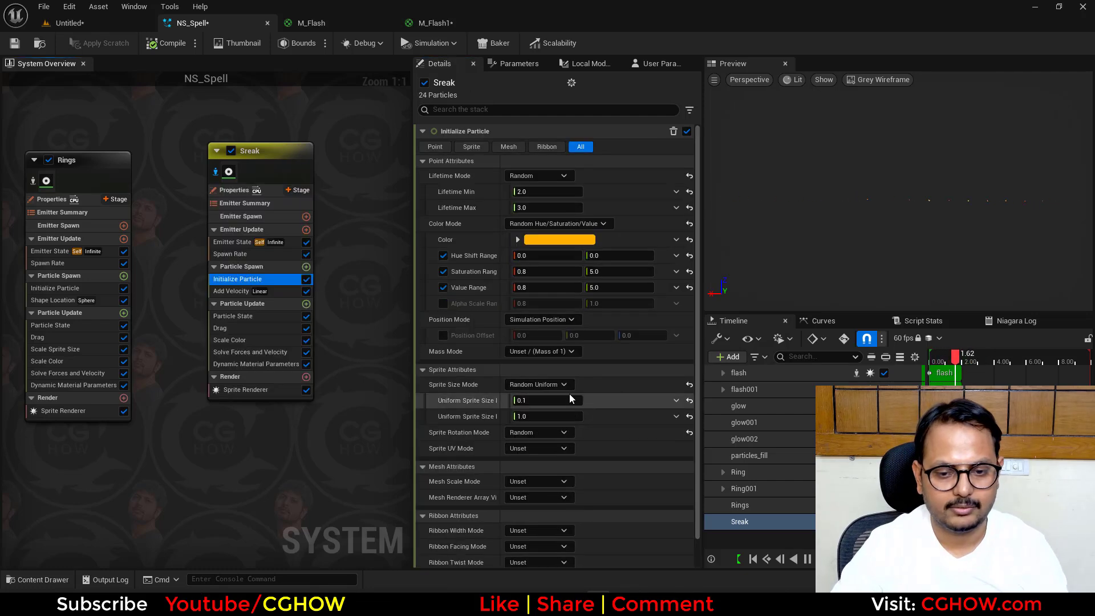
click(542, 417)
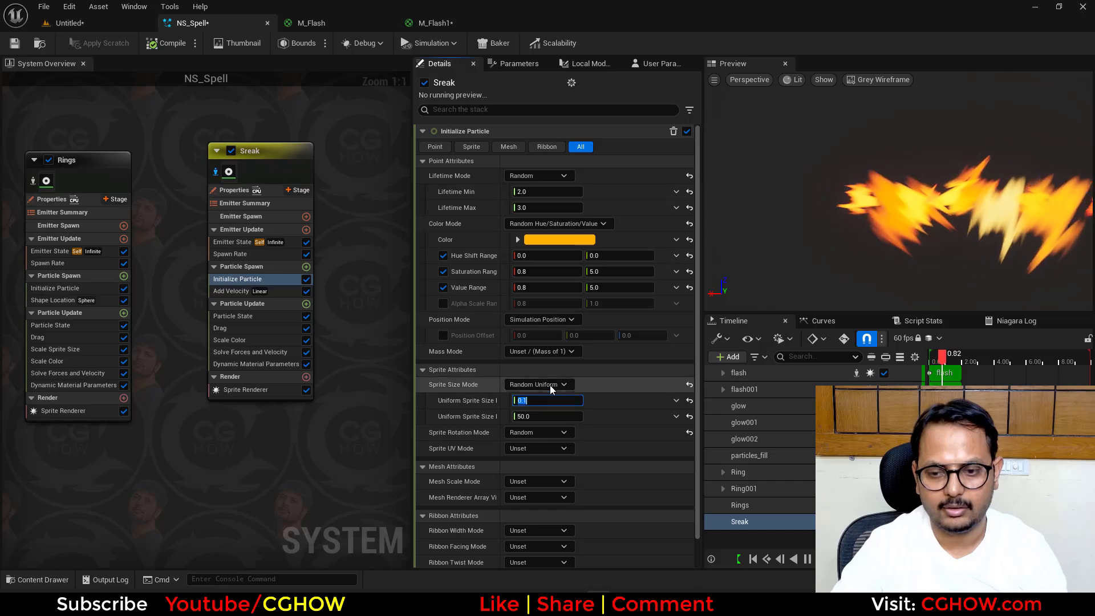
click(542, 384)
click(548, 450)
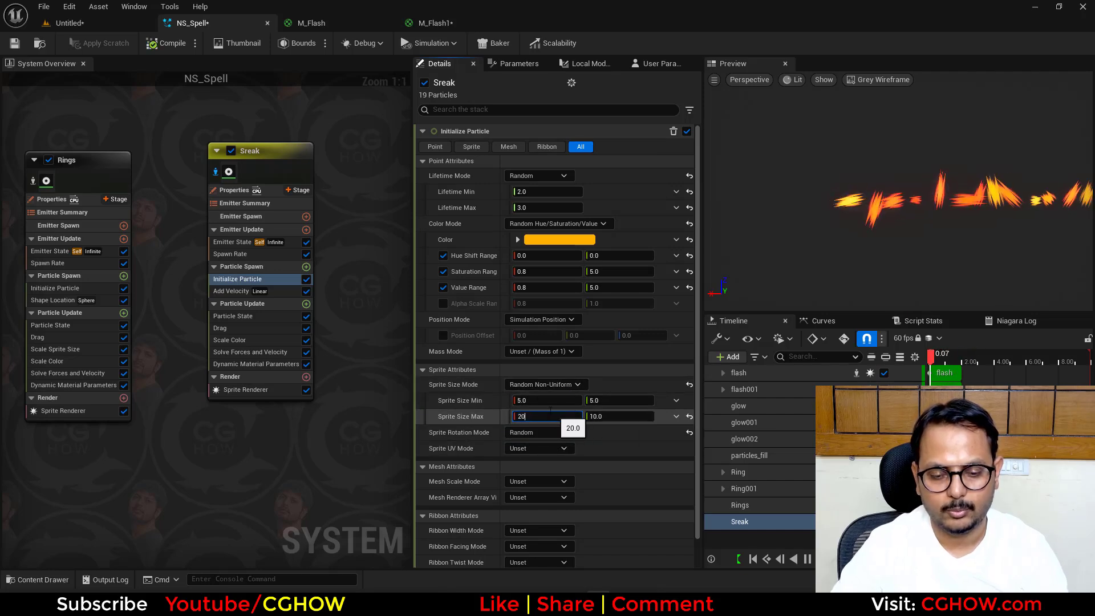
- Set the X sprite size of the Sreak particles to a minimum of 30 and a maximum of 50
click(548, 415)
text(20)
key(Return)
click(528, 416)
text(50)
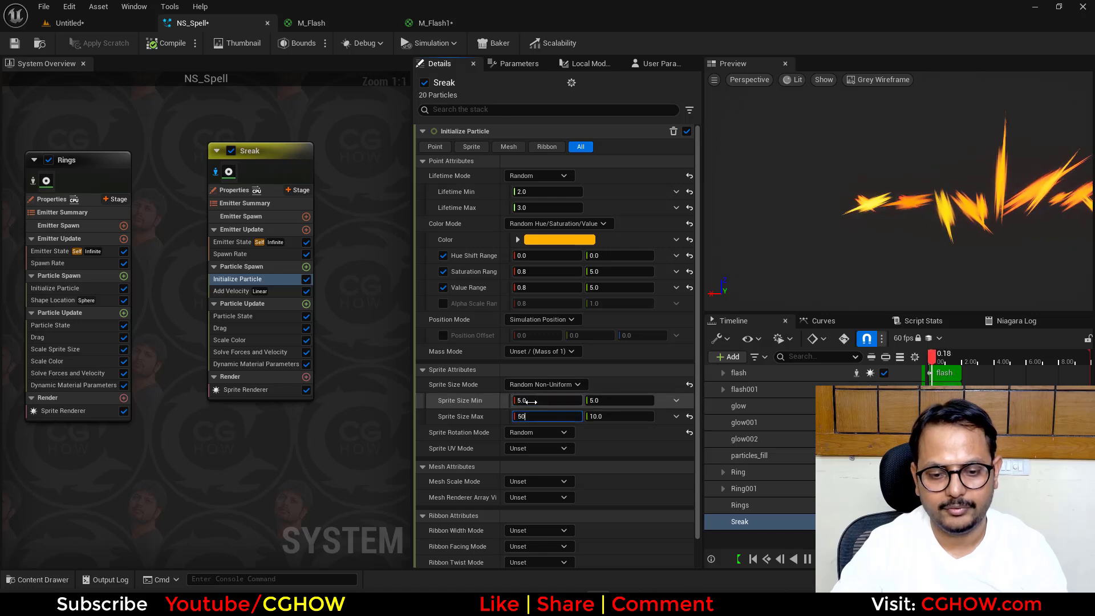
click(528, 401)
text(30)
key(Return)
- Set Sreak's Sprite Renderer alignment to Velocity Aligned and its Y sprite size to minimum 100 and maximum 200
click(254, 389)
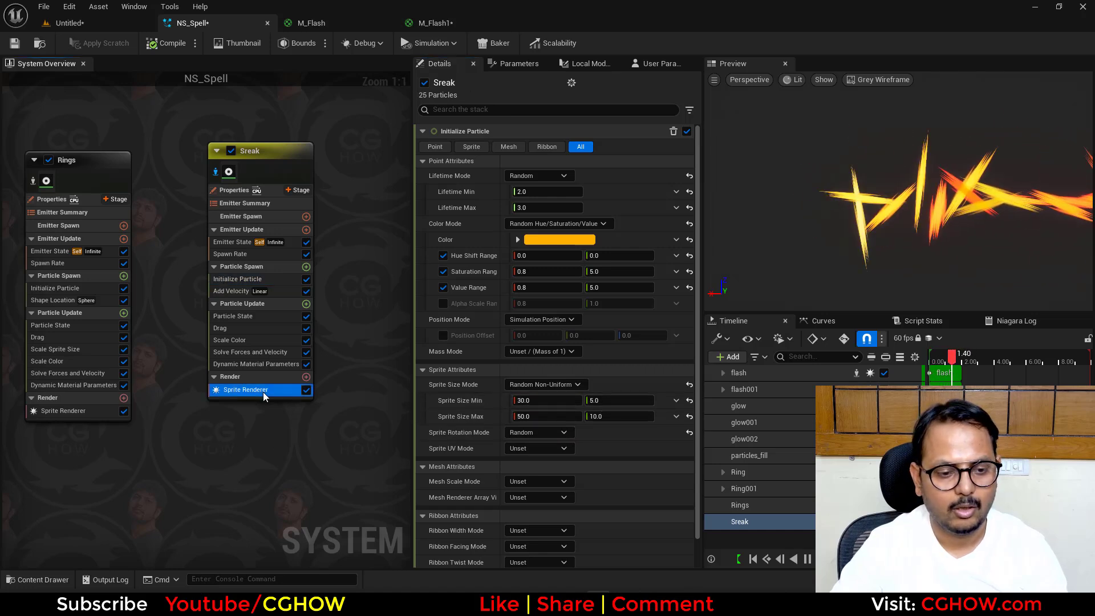
click(538, 223)
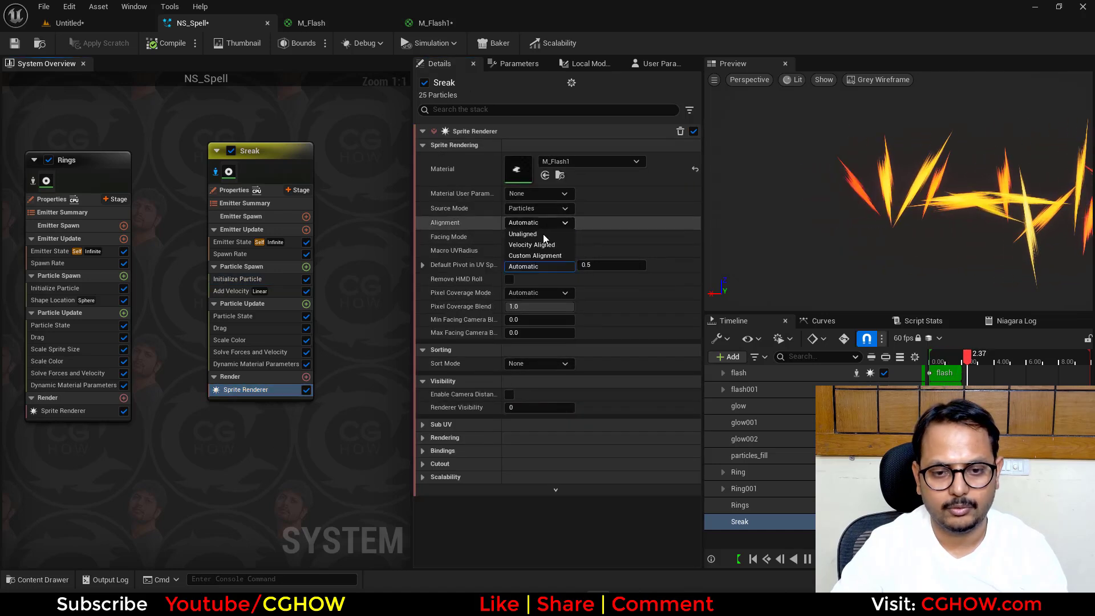
click(247, 280)
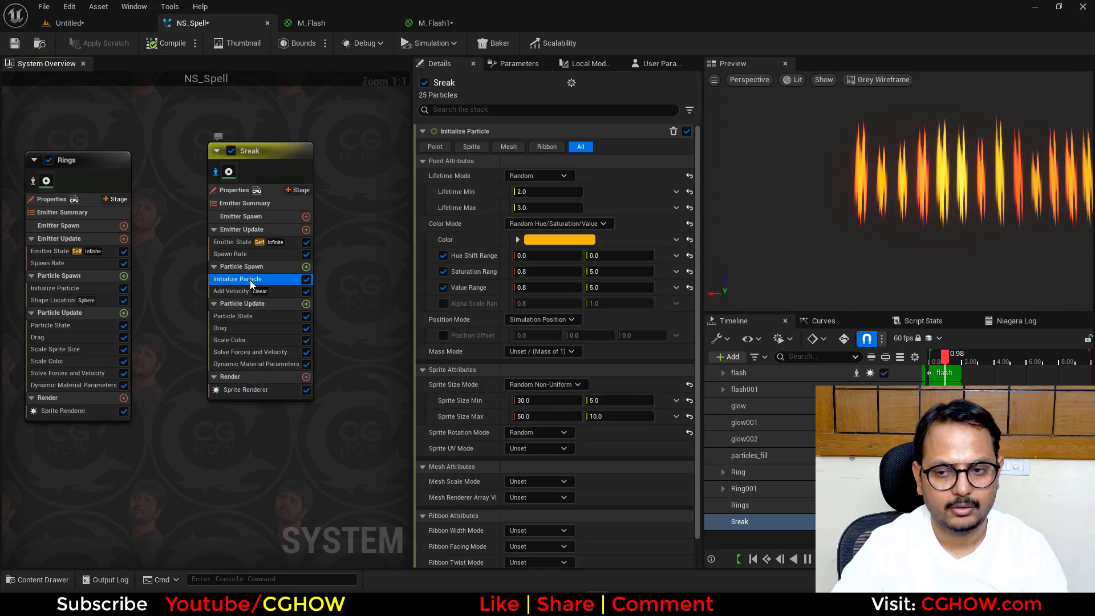
text(200)
key(Return)
click(619, 400)
text(100)
key(Return)
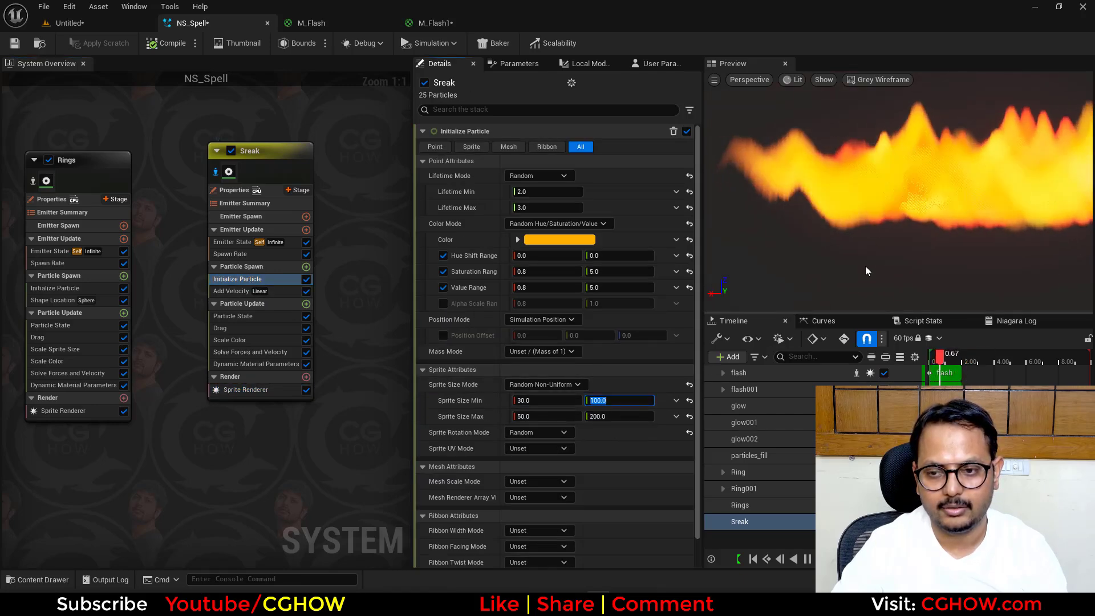
right_drag(866, 268, 866, 296)
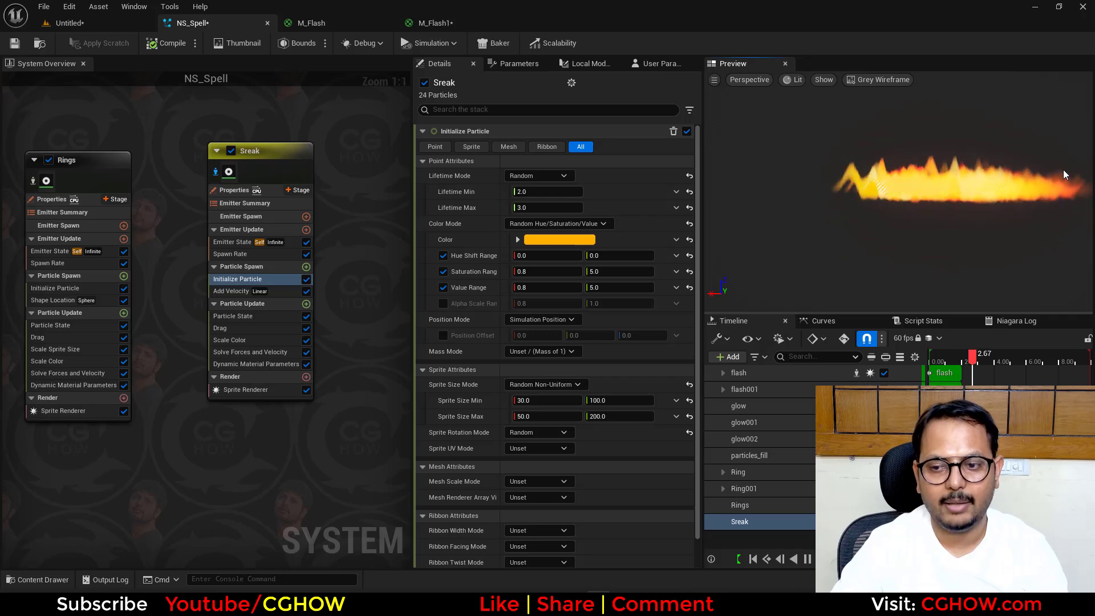
- In M_Flash1, set the Panner speed to X 0.05, Y 0.1 and its TexCoord tiling to U 3.0, V 0.1
click(443, 24)
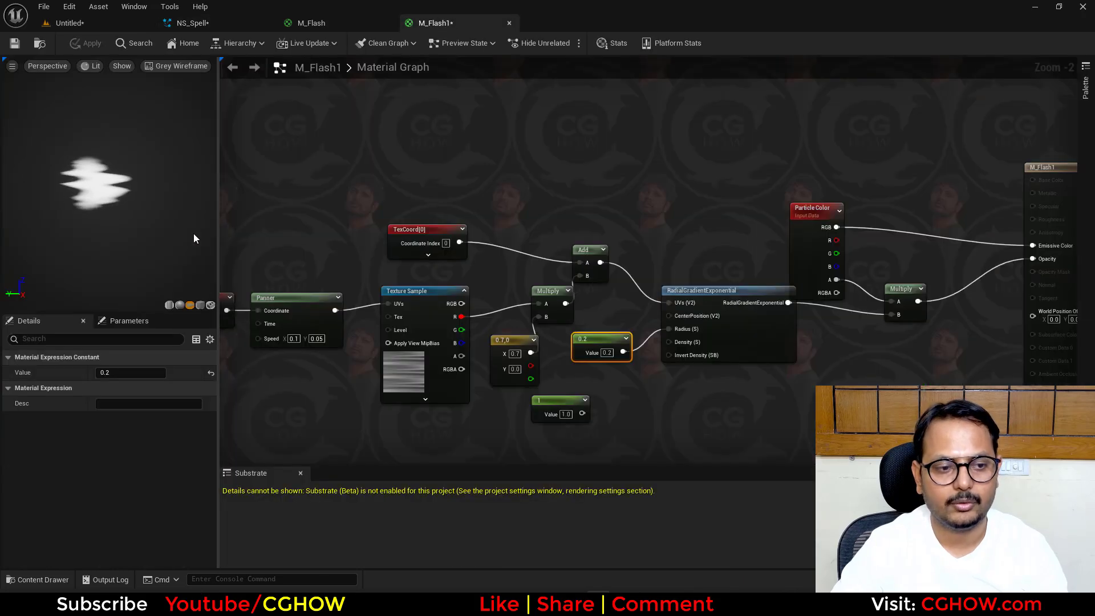
right_drag(358, 280, 431, 257)
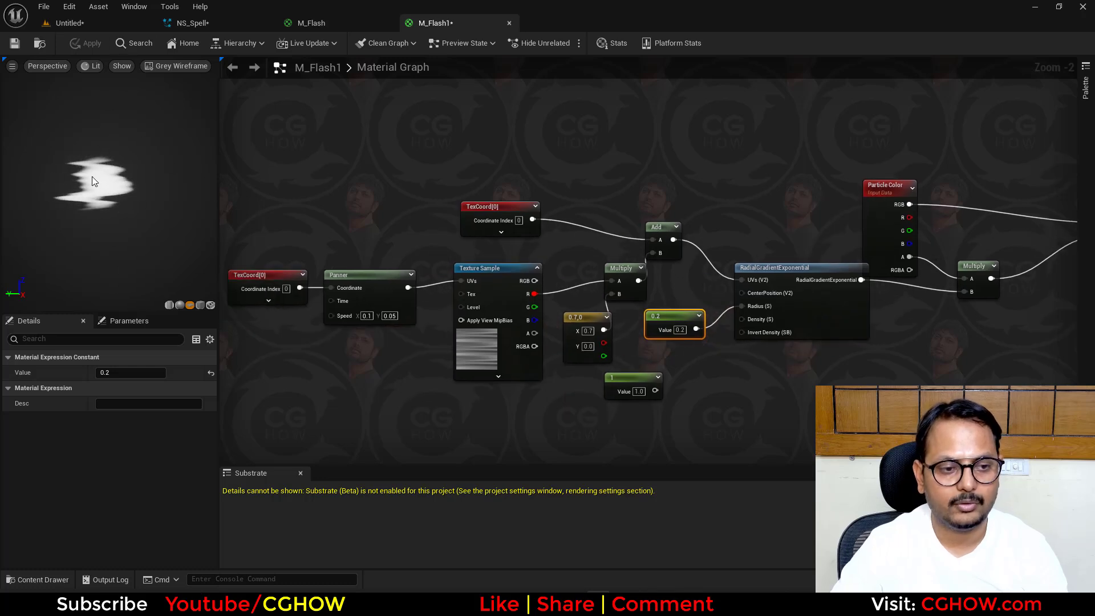
right_drag(452, 336, 523, 368)
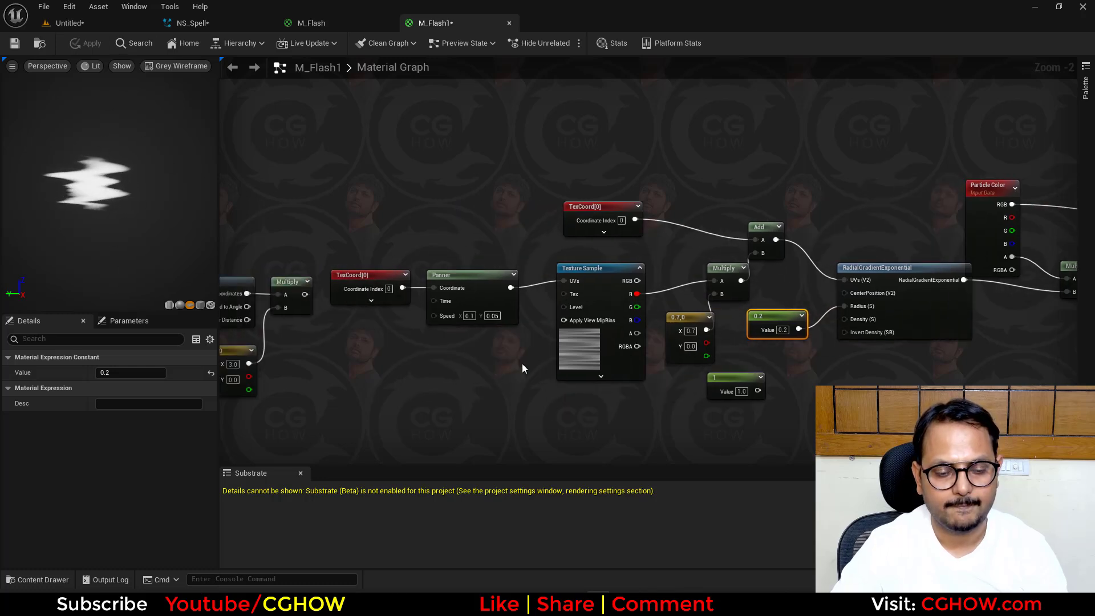
click(464, 286)
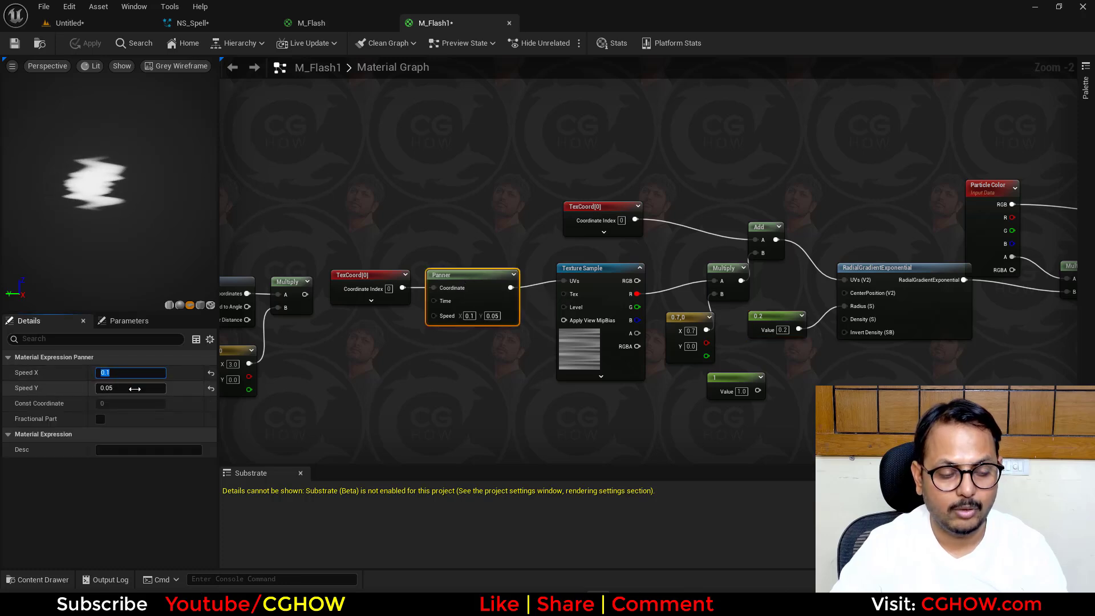
text(0.05)
key(Return)
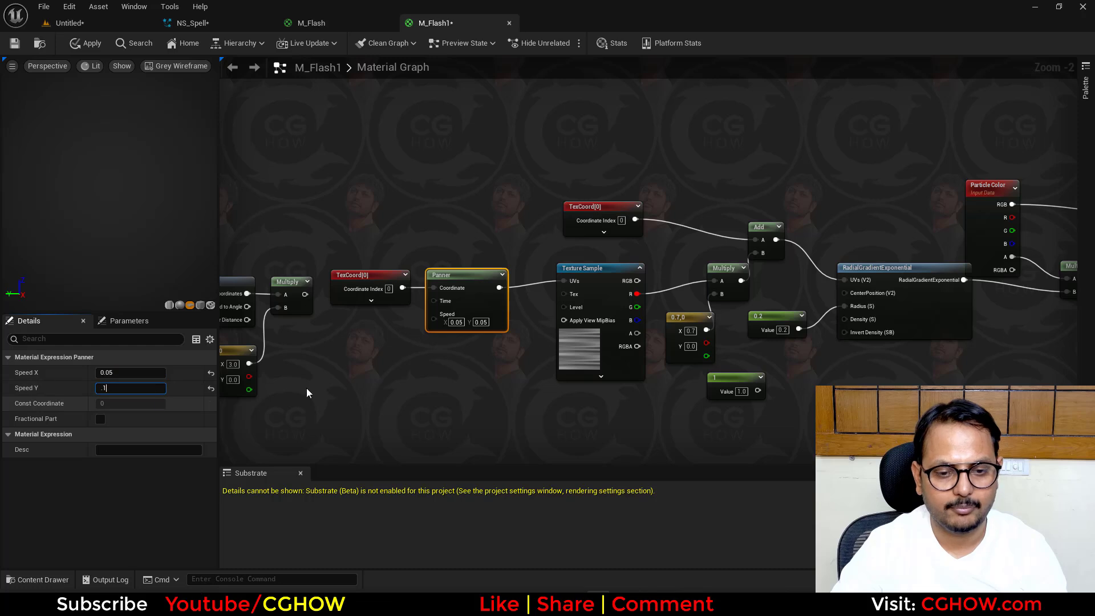
key(Return)
right_drag(475, 391, 389, 397)
click(247, 289)
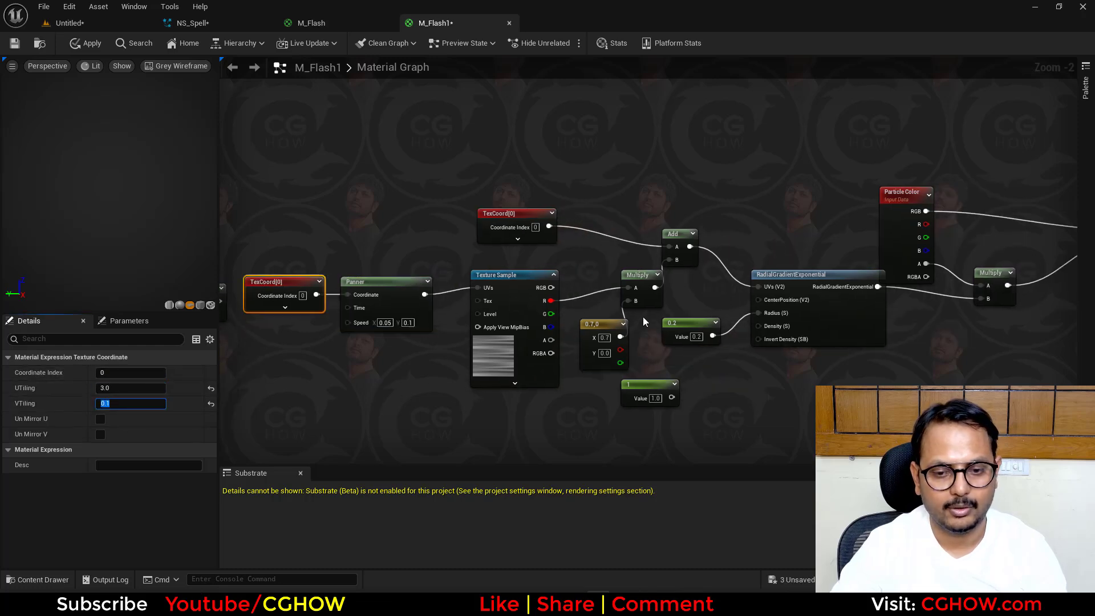
- Set the two-component constant that multiplies the texture's red channel to X 0.0, Y 0.7 and save the material
scroll(615, 352, up, 1)
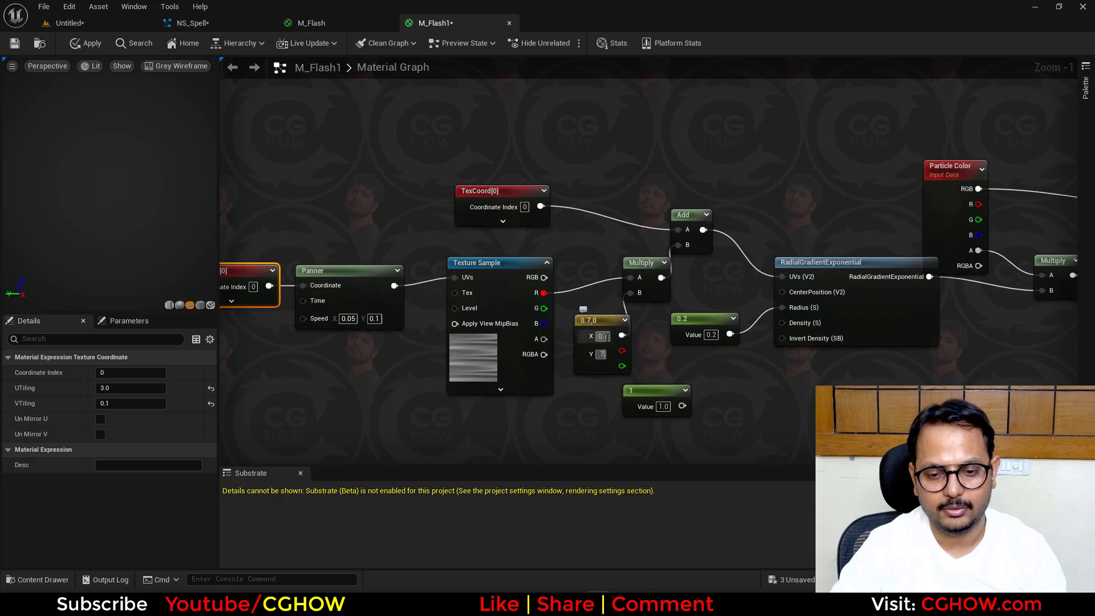
scroll(750, 398, down, 2)
right_drag(614, 419, 528, 409)
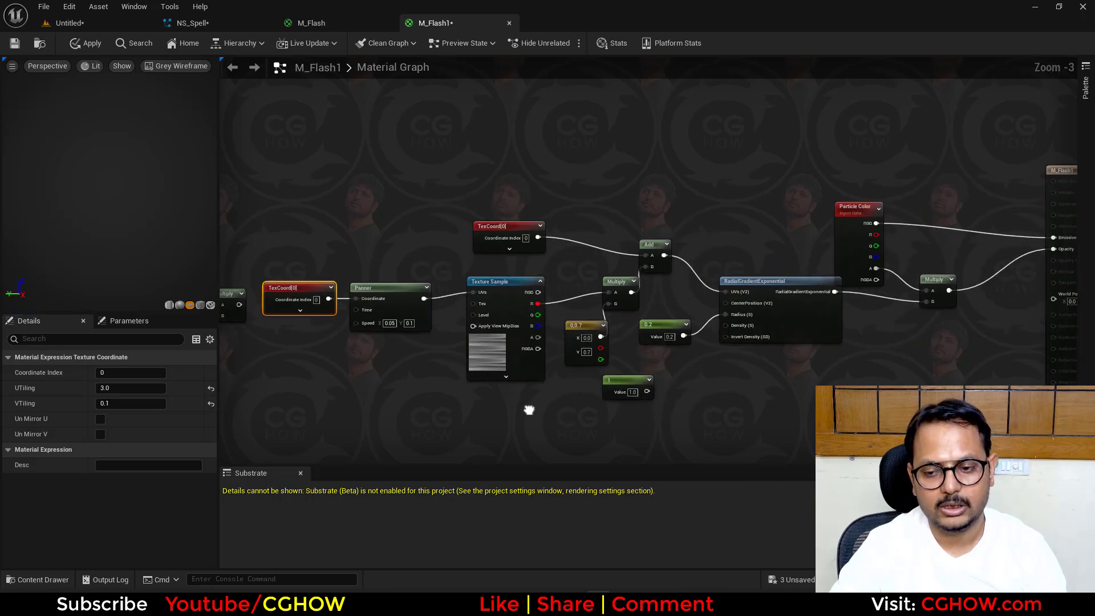
right_drag(354, 238, 416, 235)
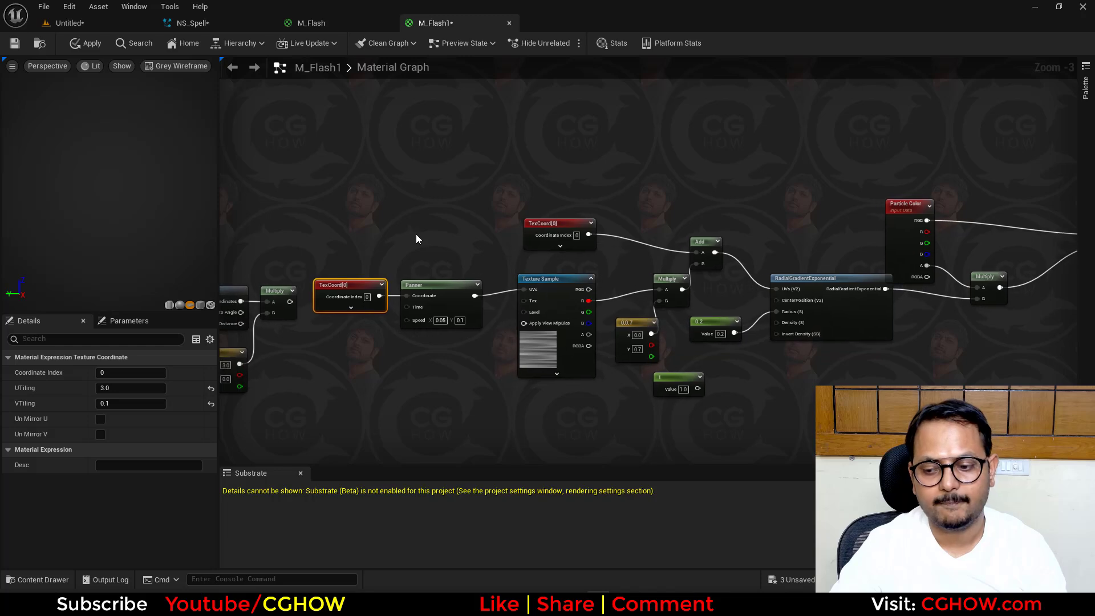
click(15, 43)
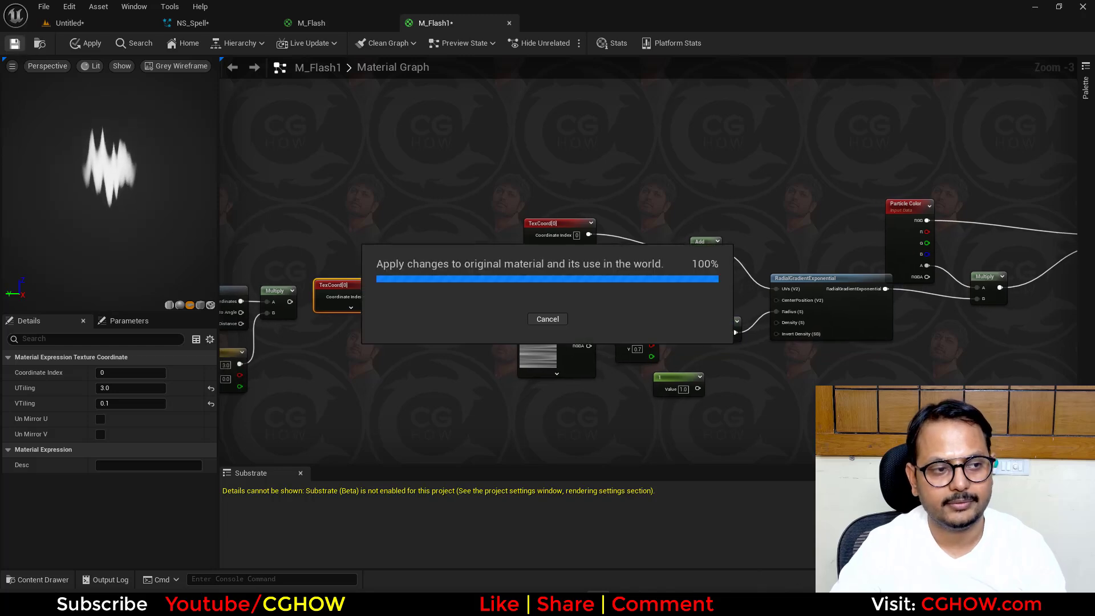
- Return to NS_Spell and set the Sreak emitter's spawn rate to 5
click(186, 24)
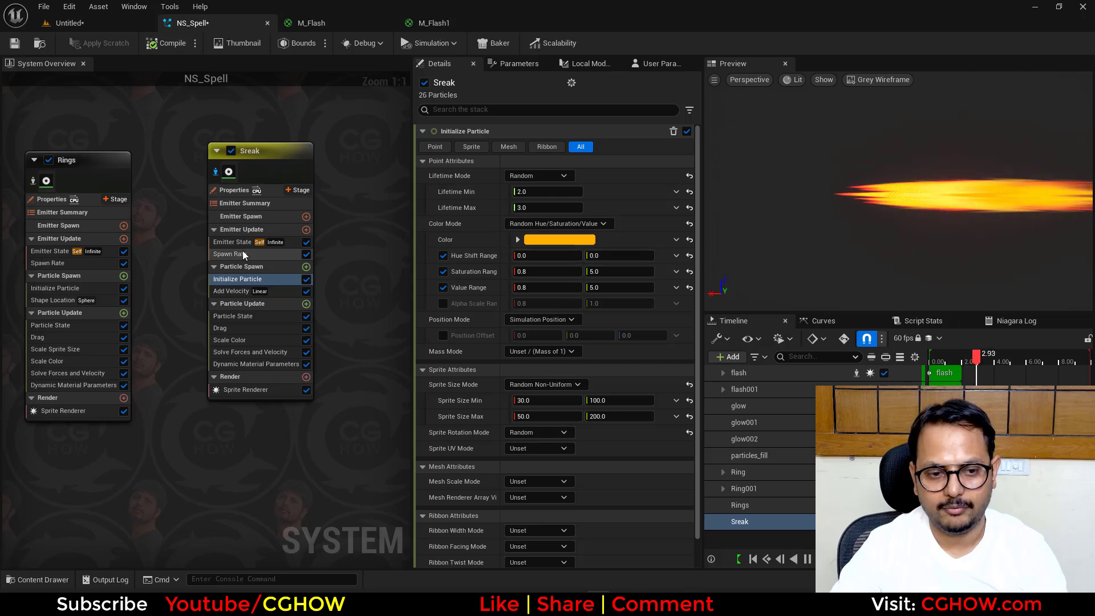
click(224, 255)
click(529, 146)
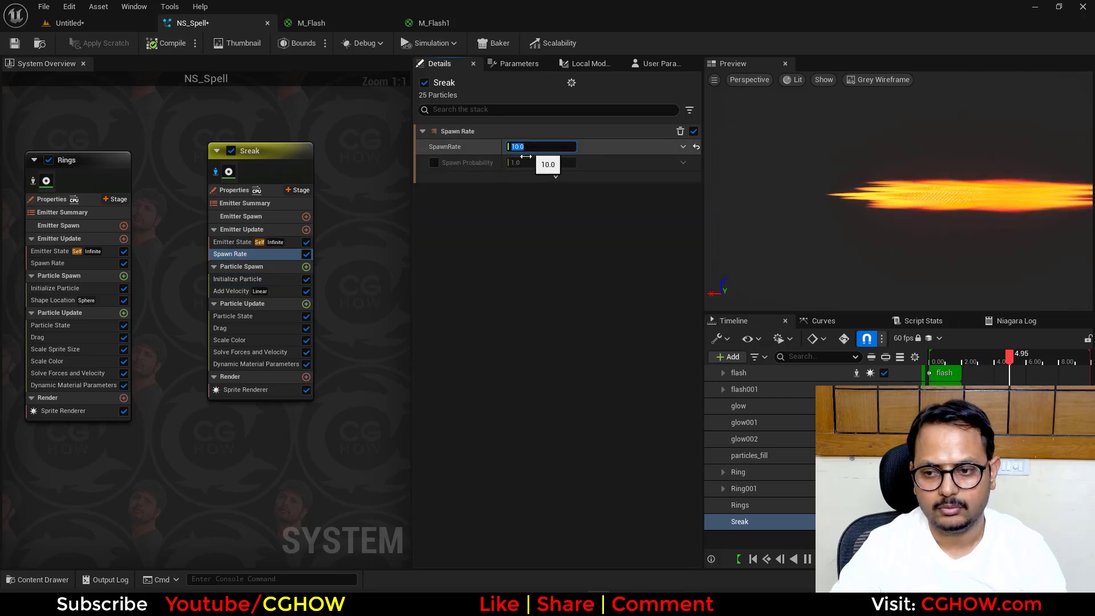
text(5)
key(Return)
- Raise the brightness value (V) of Sreak's Initialize Particle color to 20
click(285, 279)
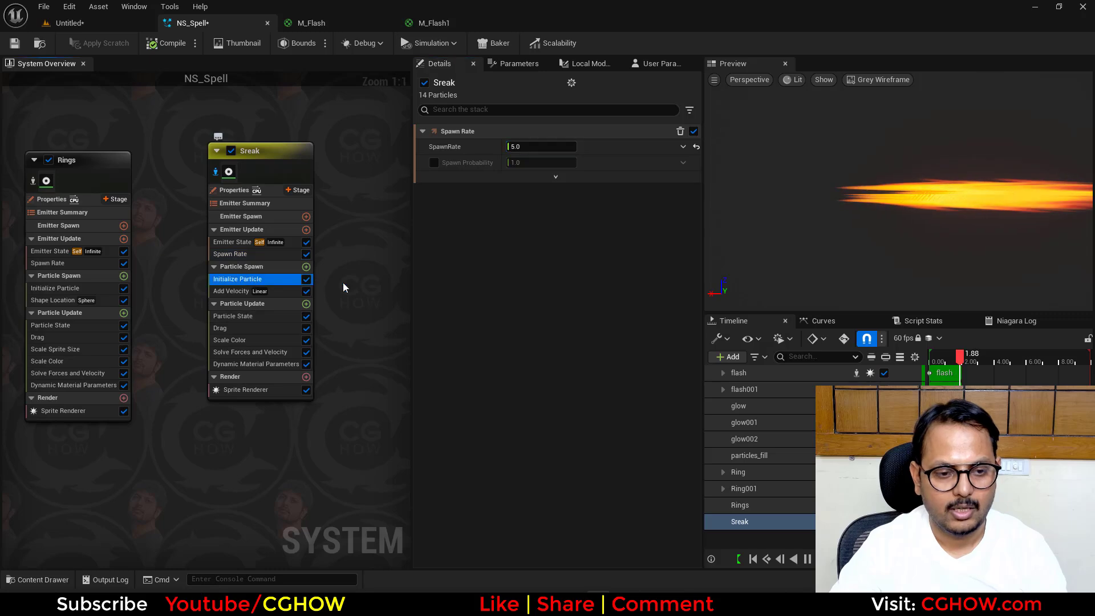
click(559, 239)
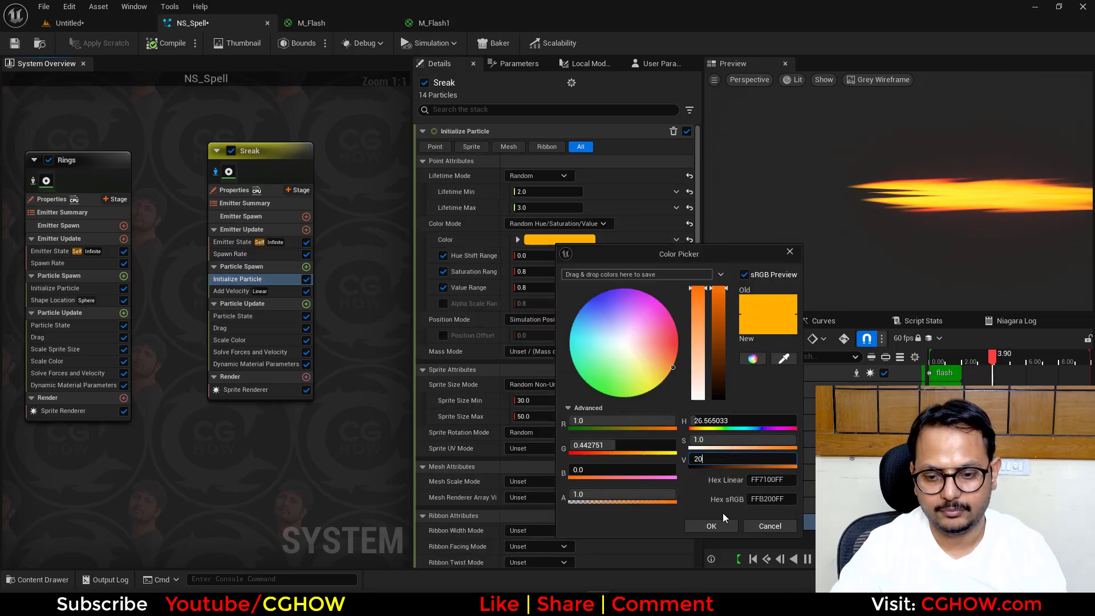
text(20)
key(Return)
click(711, 527)
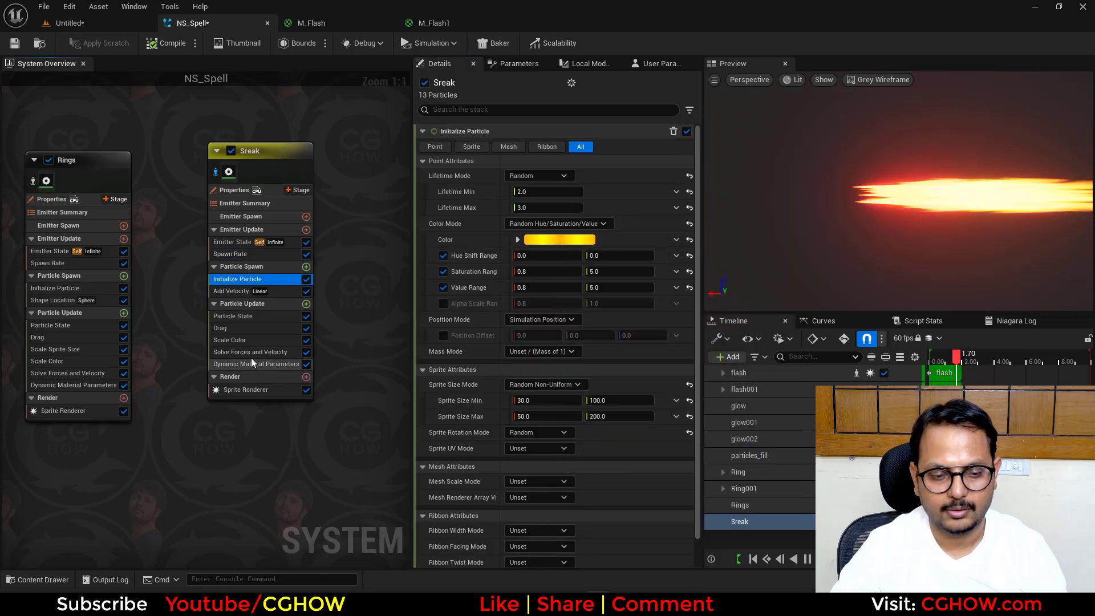
- Turn off the emitter isolation and set the second Default Pivot in UV Space value of Sreak's Sprite Renderer to 0.6
right_drag(311, 451, 322, 419)
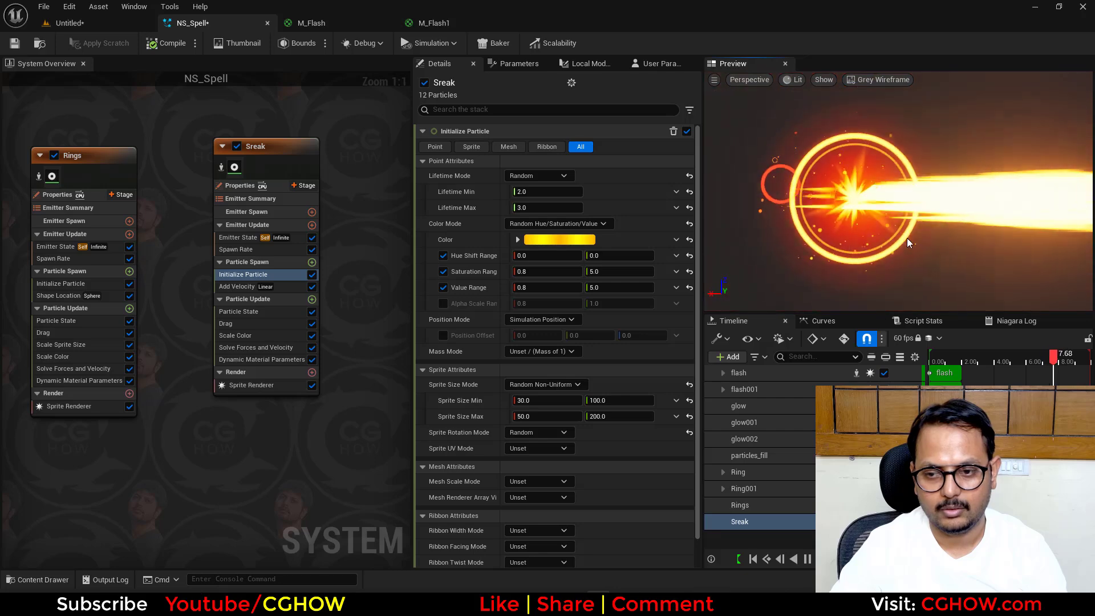
click(251, 385)
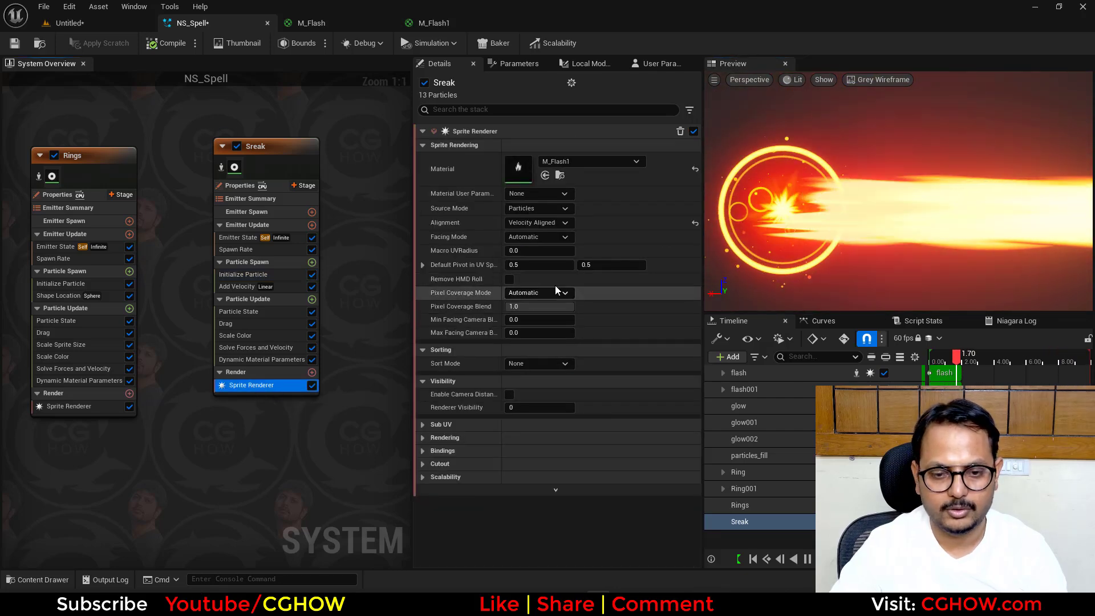
click(593, 267)
text(0)
key(Return)
text(0.8)
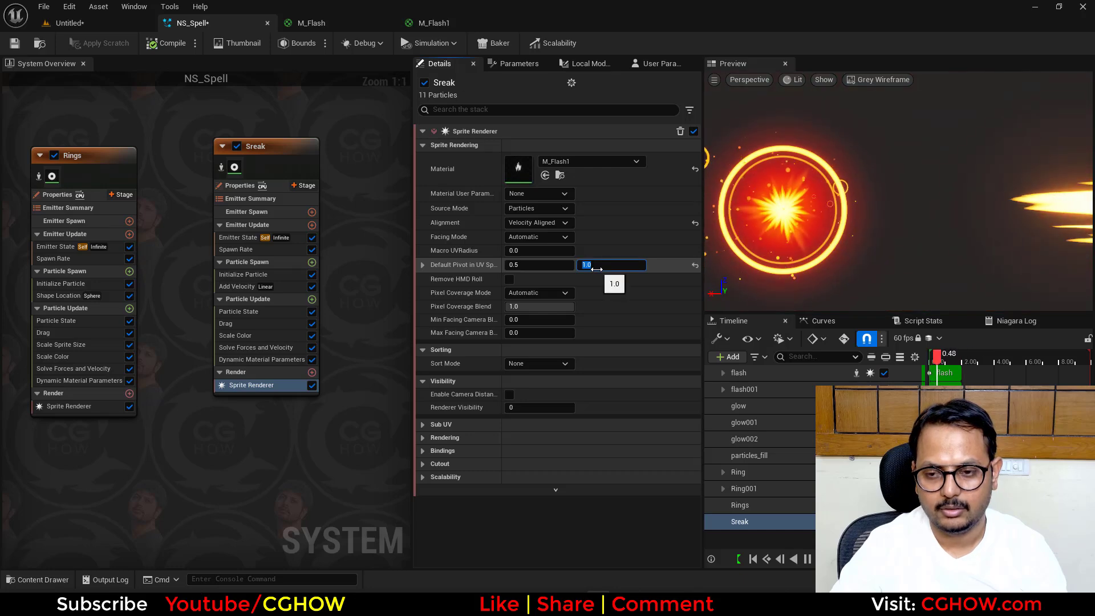
key(Return)
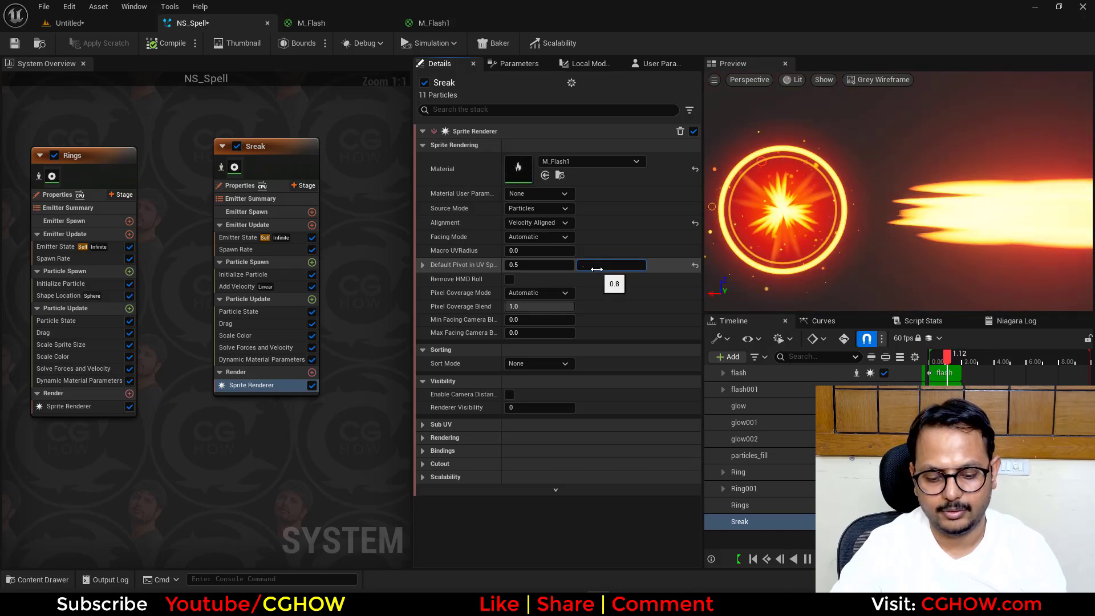
text(0.6)
key(Return)
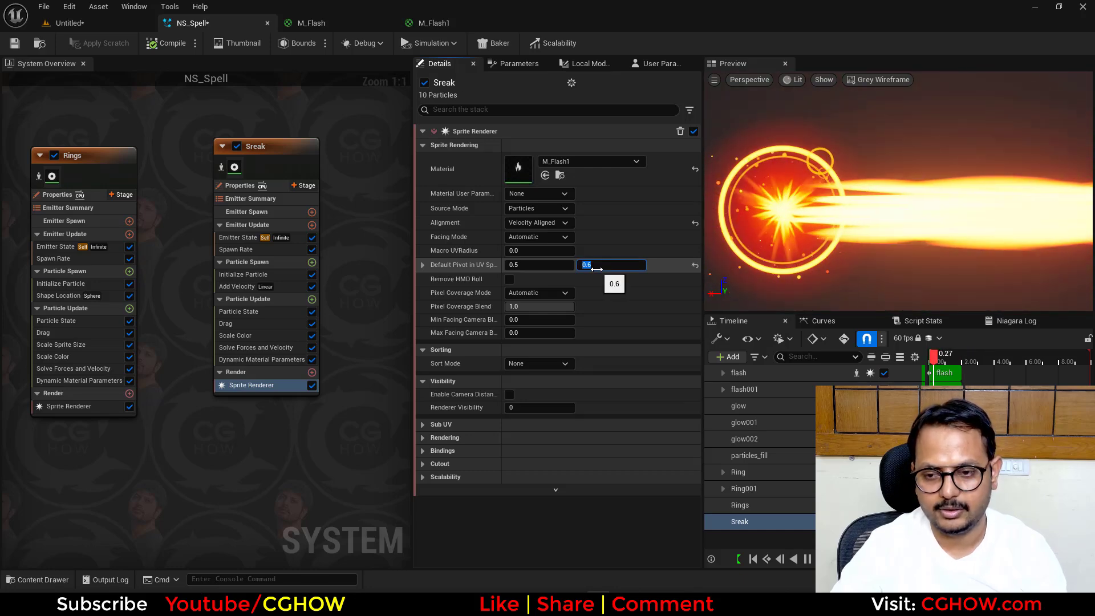
click(312, 299)
text(siz)
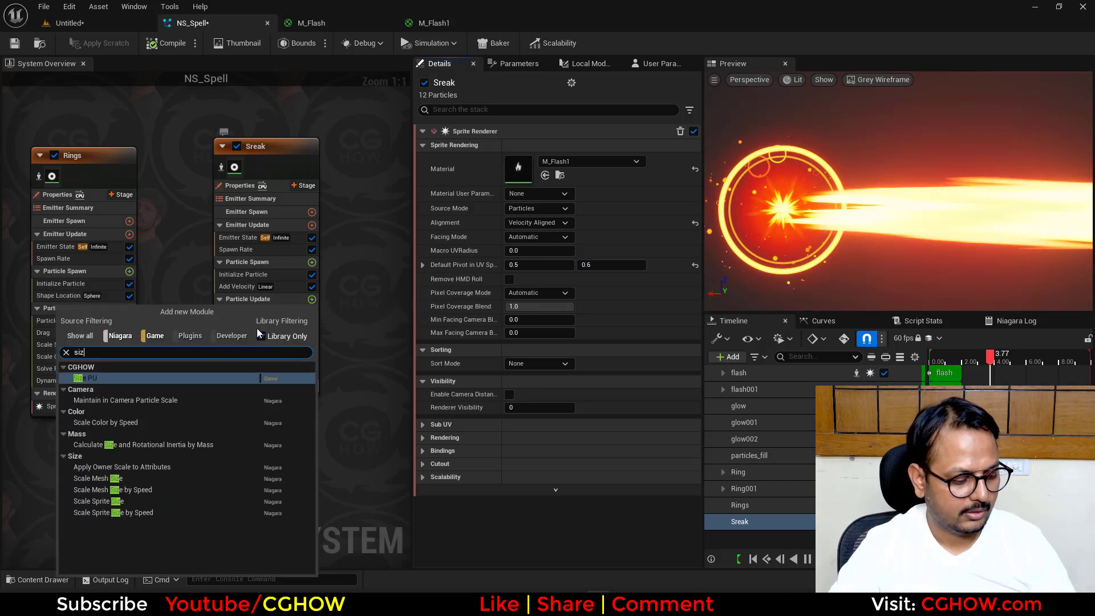
key(Escape)
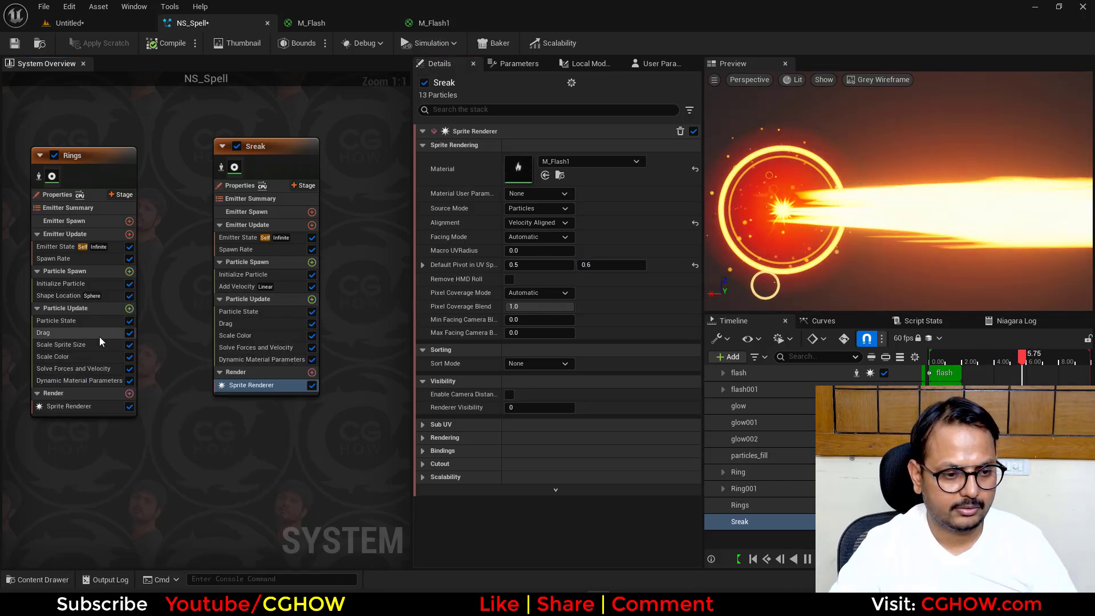
- Copy the Scale Sprite Size module from the Rings emitter into Sreak's particle update, after Drag
drag(52, 347, 255, 332)
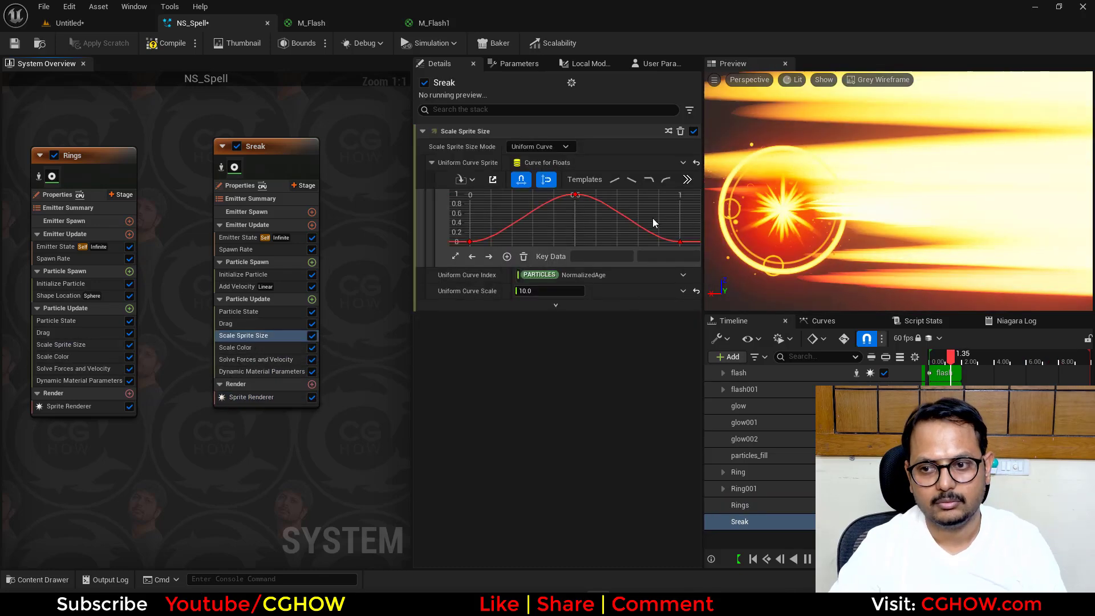
- Set the Uniform Curve Scale of Sreak's Scale Sprite Size module to 1
click(680, 242)
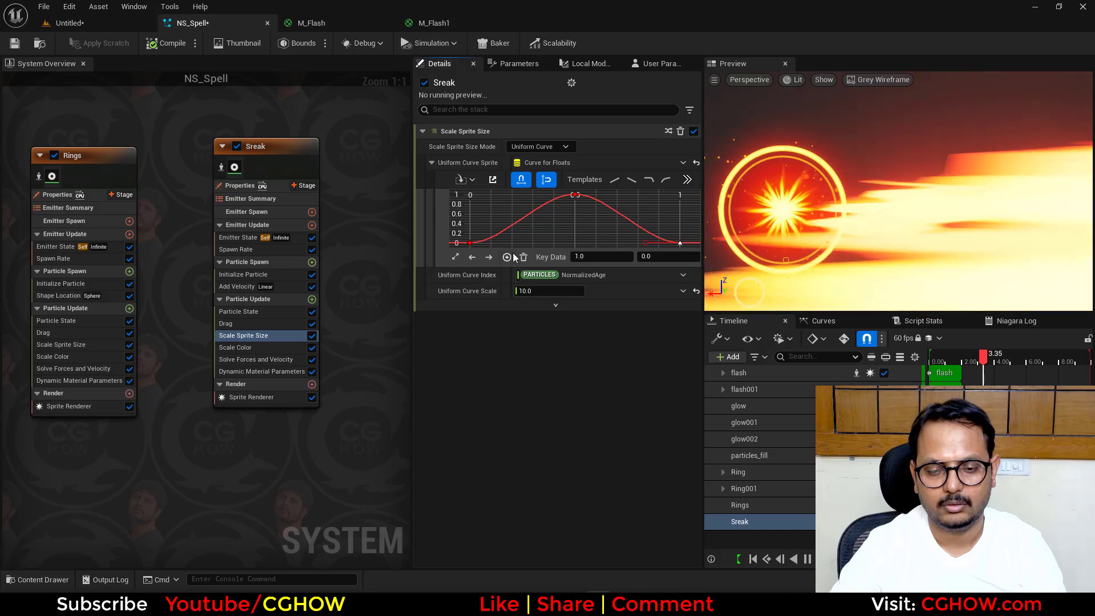
click(543, 290)
text(1)
key(Return)
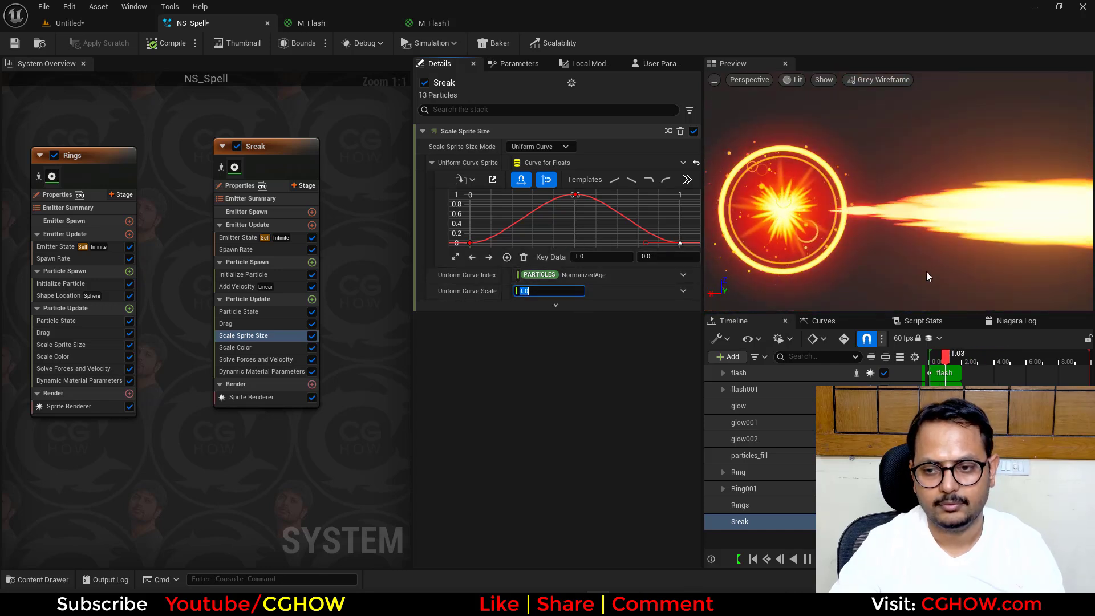
scroll(926, 272, down, 4)
middle_drag(927, 272, 844, 277)
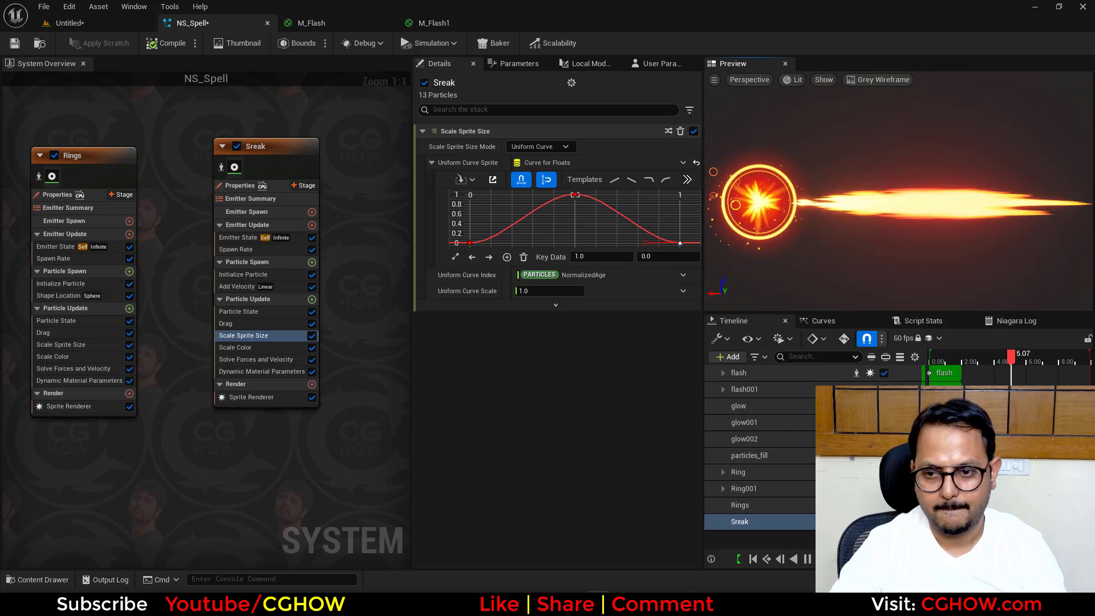
- Steepen the start of Sreak's Scale Sprite Size curve and delete its end key at time 1
click(470, 243)
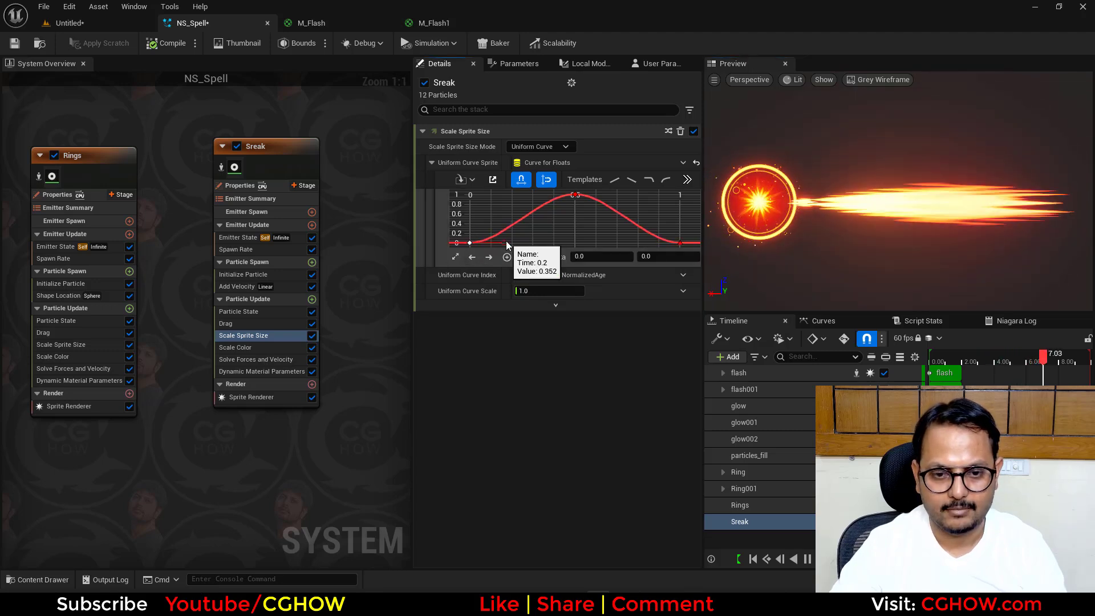
drag(493, 223, 487, 217)
click(681, 243)
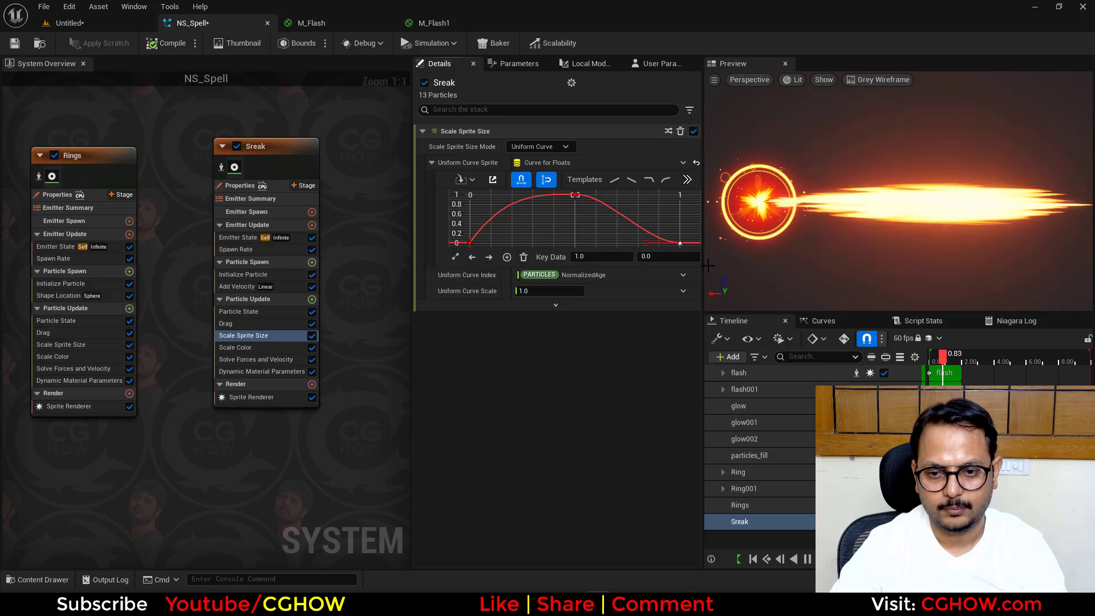
key(Delete)
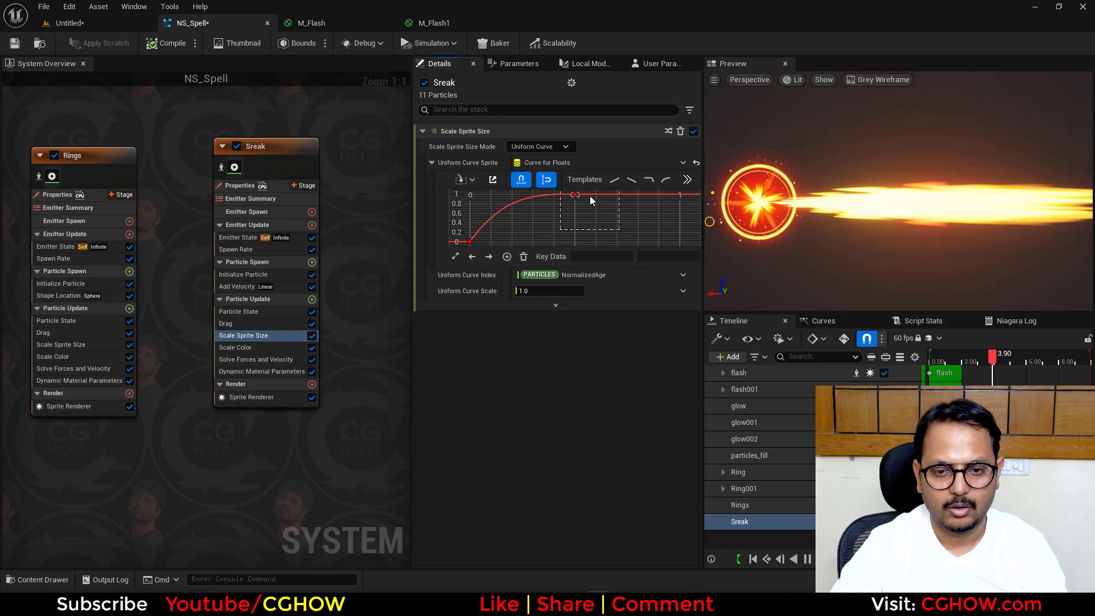
- Move the peak key of Sreak's Scale Sprite Size curve to time 0.1
click(575, 195)
click(608, 258)
text(0.2)
key(Return)
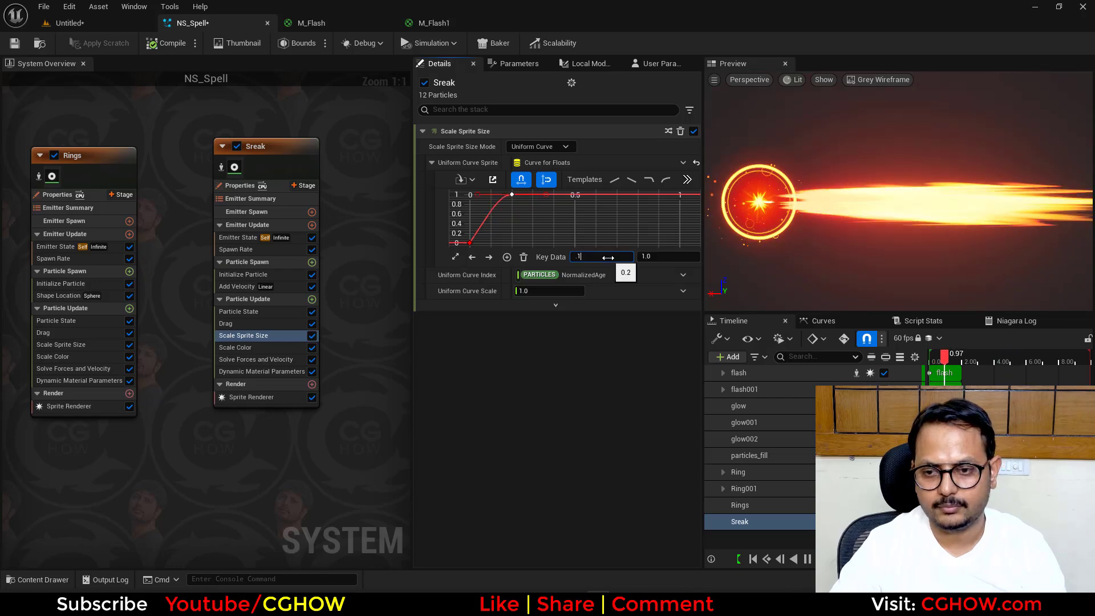
- Set the particle lifetime in Sreak's Initialize Particle to a minimum of 0.8 and a maximum of 1
click(246, 275)
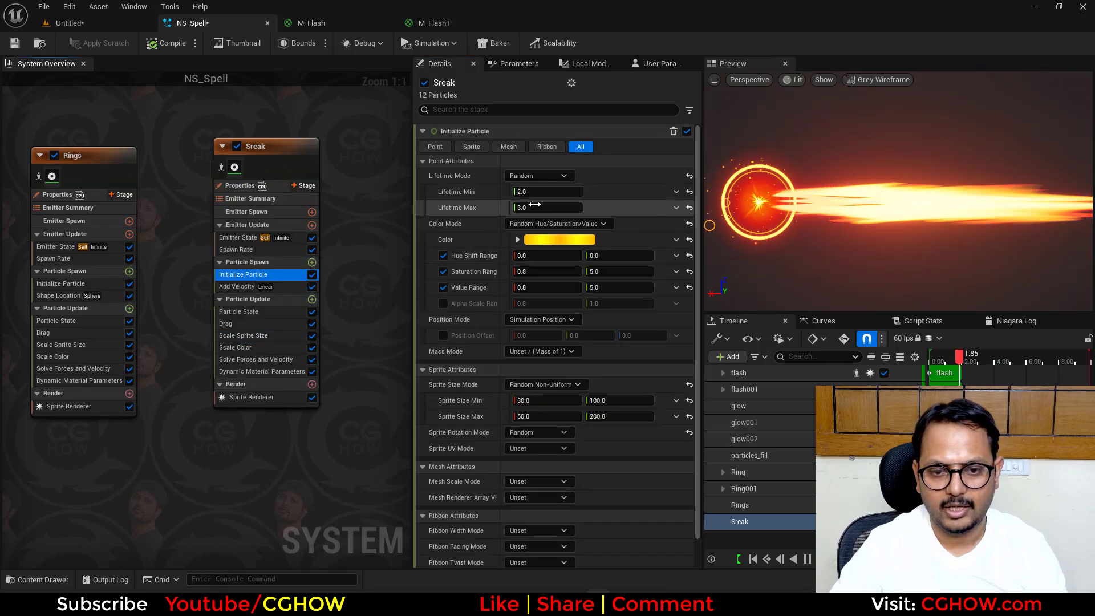
click(535, 207)
text(1)
click(535, 193)
text(.8)
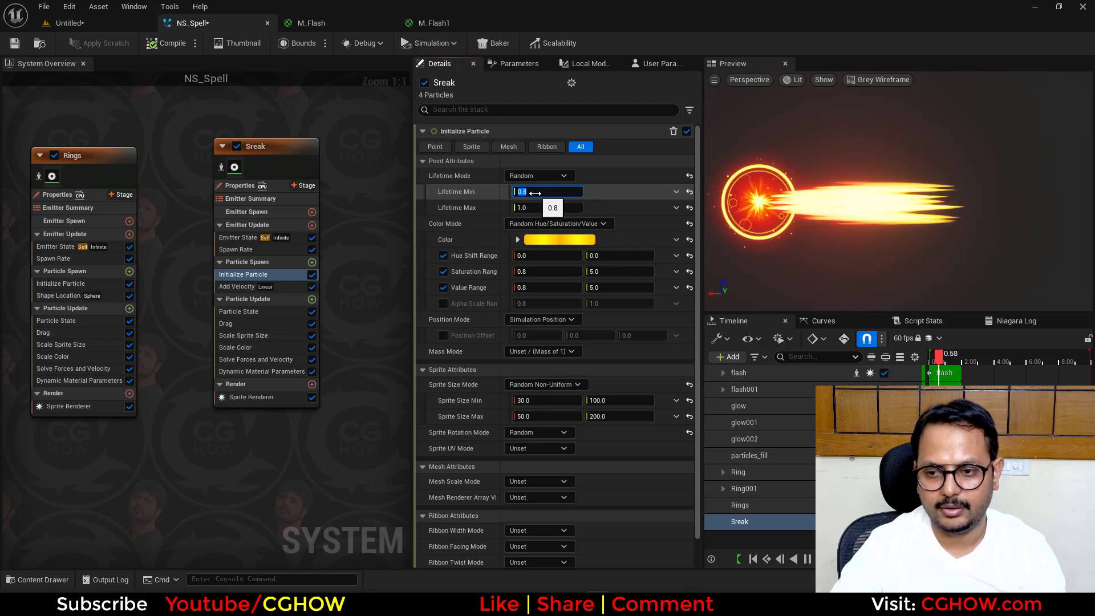
key(Return)
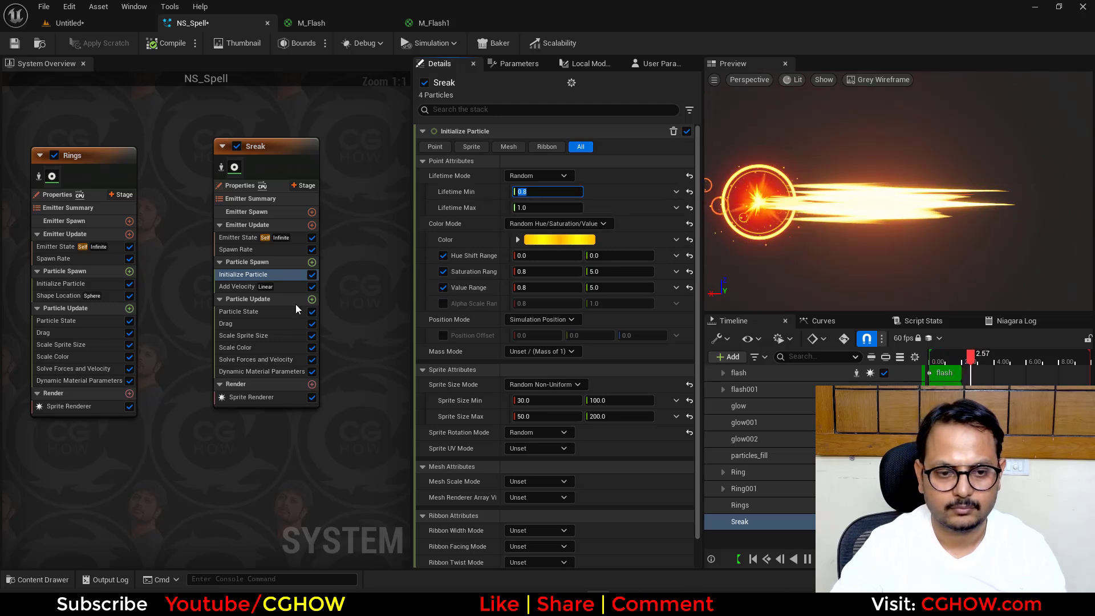
- Increase the X velocity in Sreak's Add Velocity module to about -300
click(243, 286)
click(529, 163)
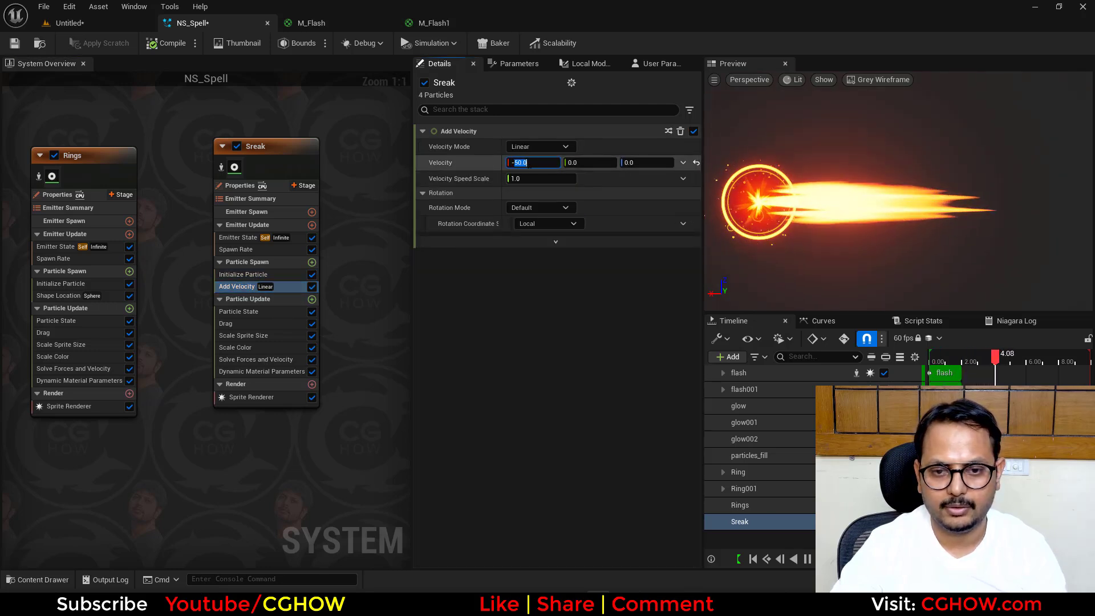
click(487, 204)
drag(545, 162, 538, 162)
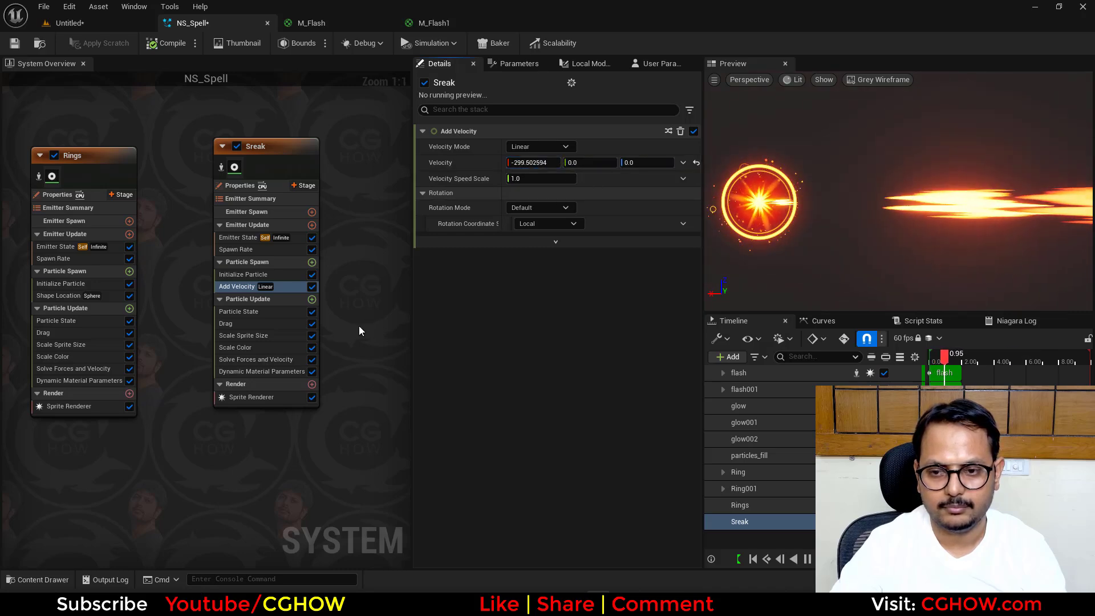
- Lengthen Sreak's sprites by setting the sprite size Y values to about 115 minimum and 385 maximum
click(258, 275)
mouse_move(618, 413)
mouse_down()
mouse_move(606, 417)
mouse_move(628, 400)
mouse_move(615, 400)
mouse_up()
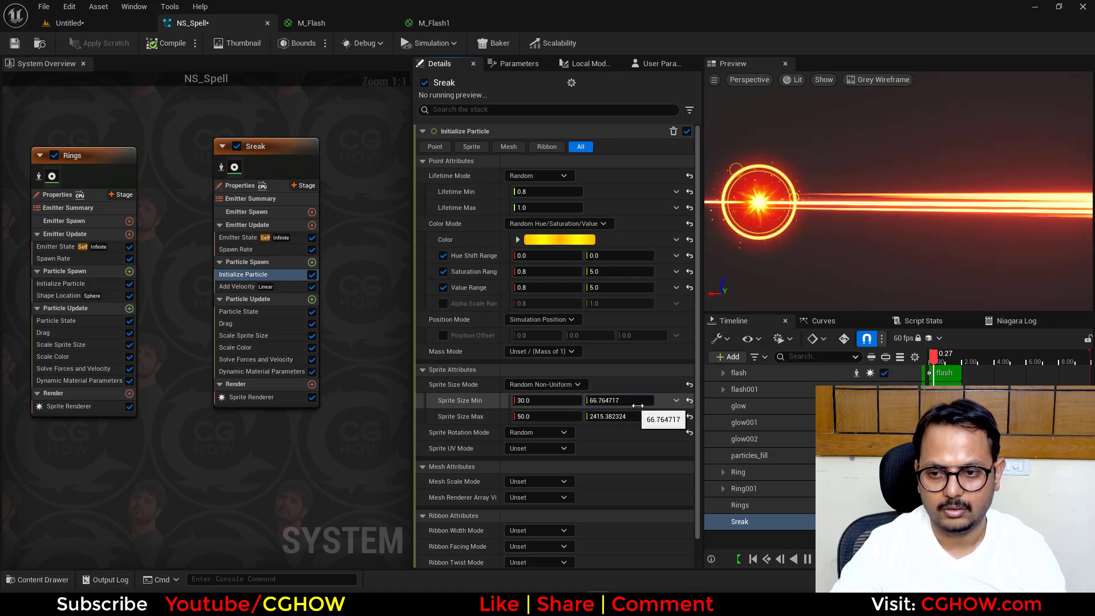
mouse_move(622, 403)
mouse_down()
mouse_move(633, 403)
mouse_move(607, 416)
mouse_move(622, 416)
mouse_up()
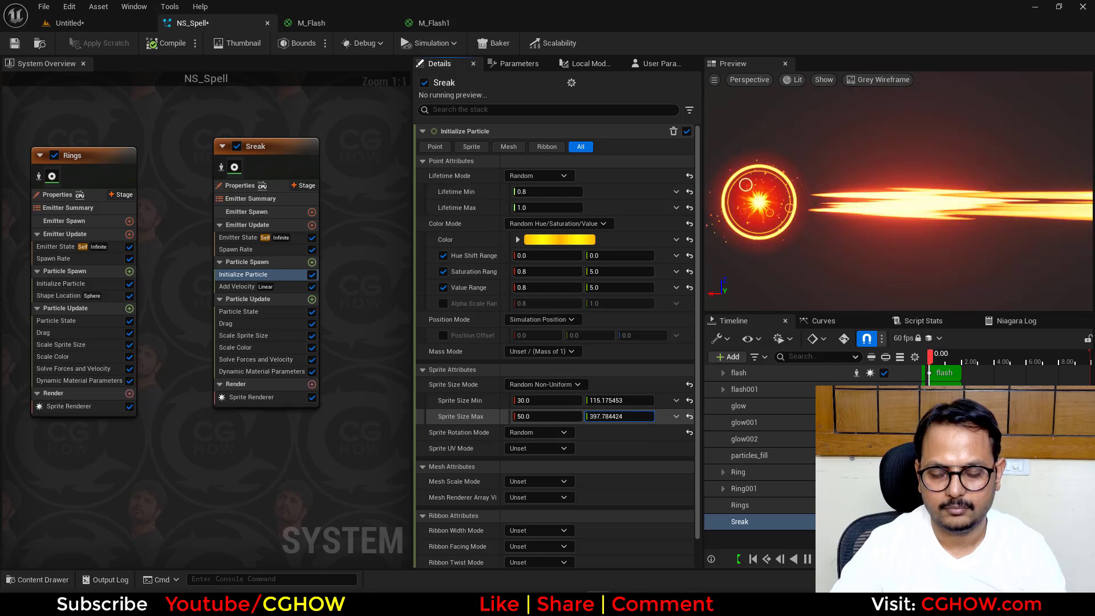
- Try a spawn rate of 20 on the Sreak emitter and settle on 10
click(243, 249)
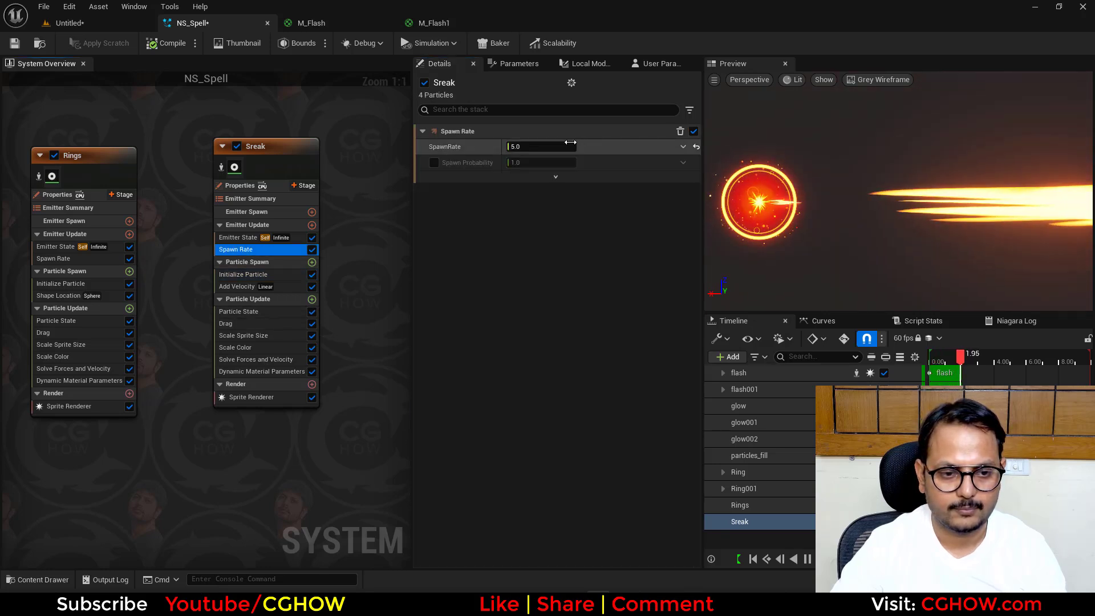
drag(538, 148, 568, 132)
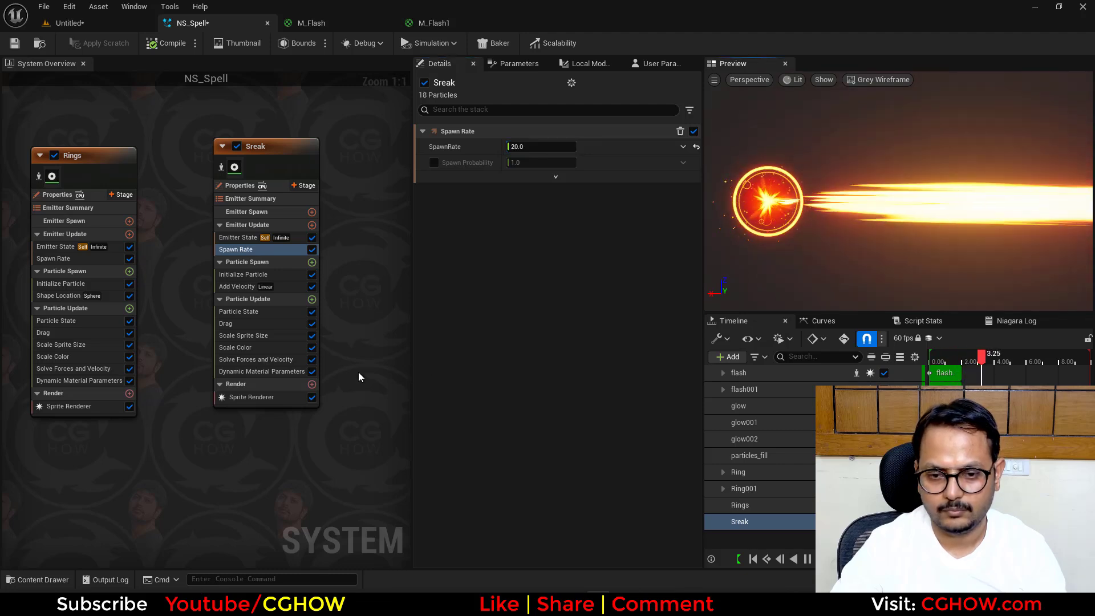
click(251, 336)
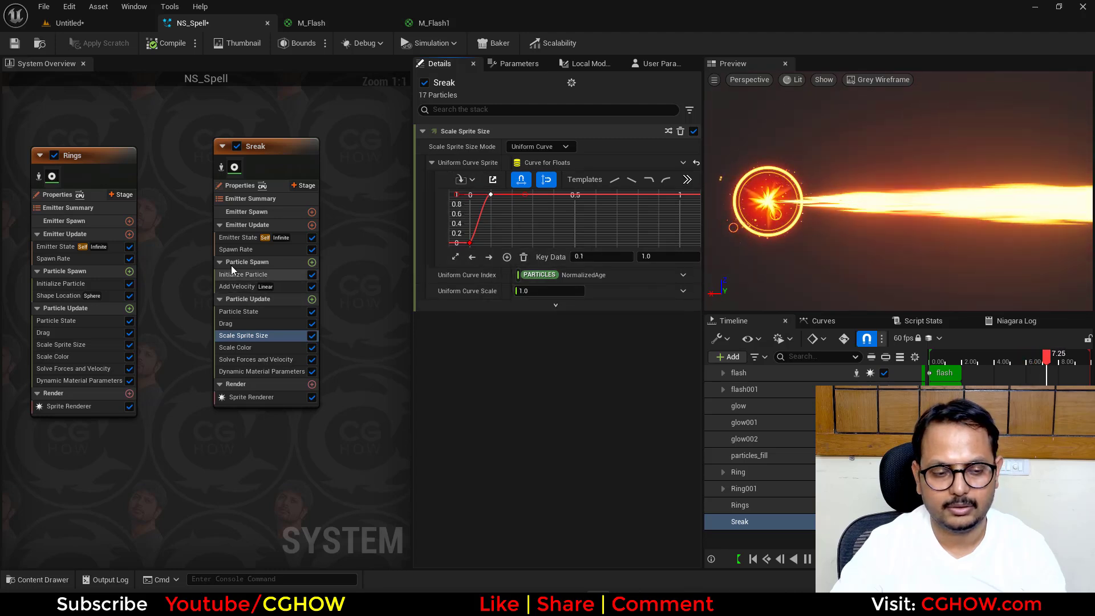
click(241, 250)
click(534, 147)
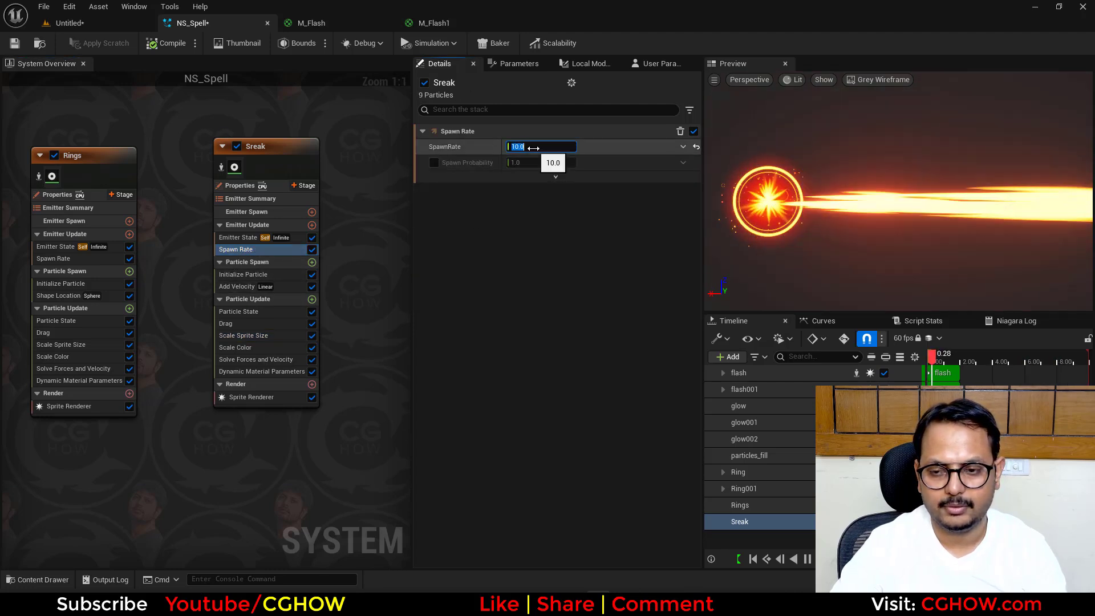
- Set the brightness value (V) of Sreak's Initialize Particle color to 10
click(243, 272)
click(559, 240)
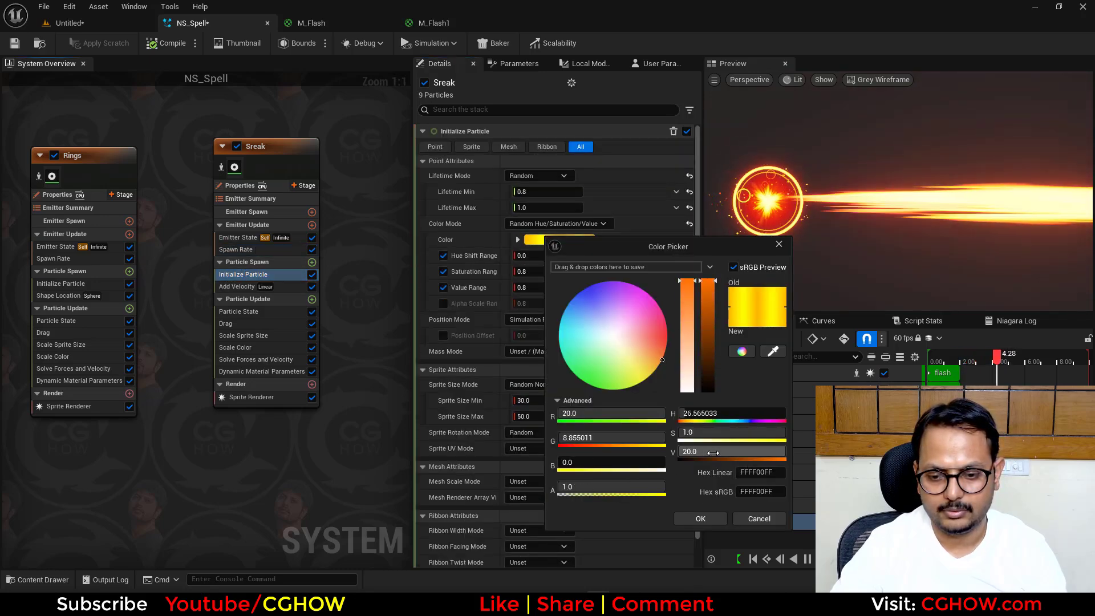
click(714, 523)
- Duplicate the Sreak emitter and place the copy beside the original
right_drag(339, 137, 230, 151)
click(180, 178)
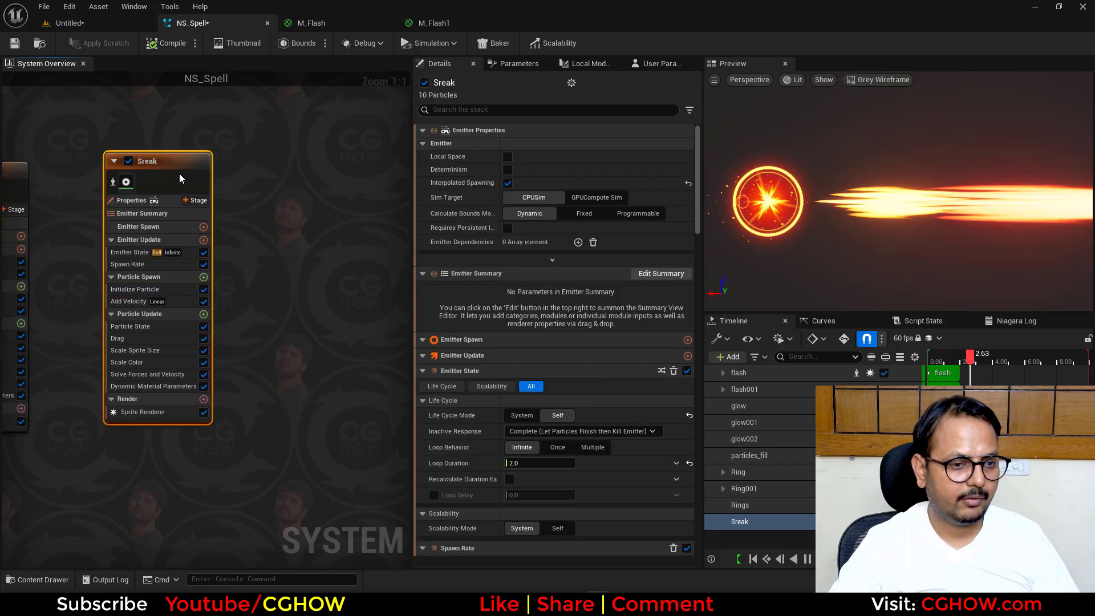
click(262, 145)
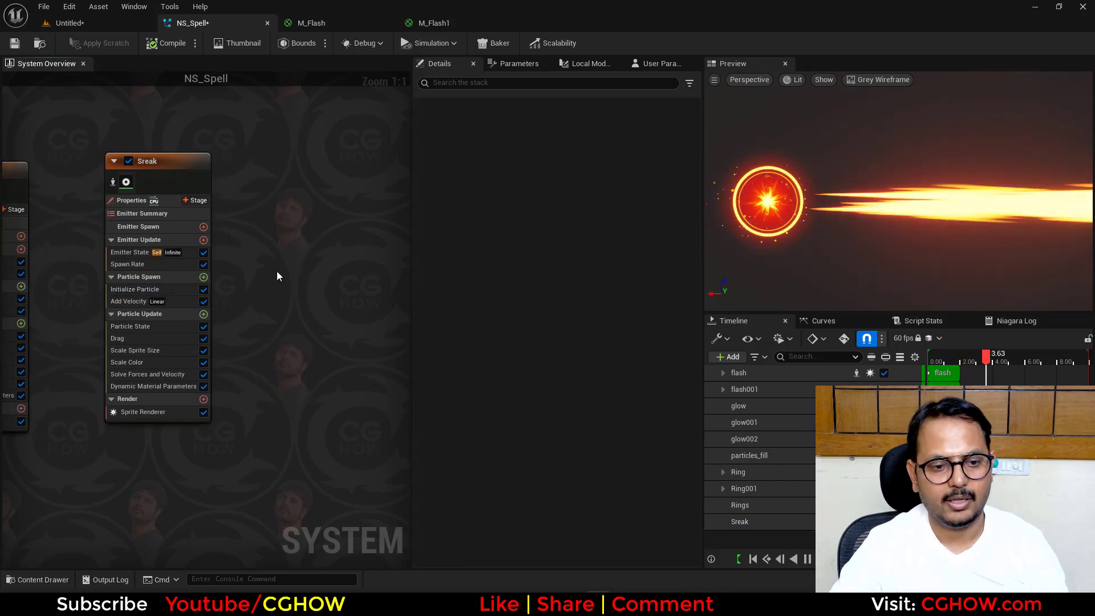
key(ctrl+v)
right_drag(244, 260, 203, 271)
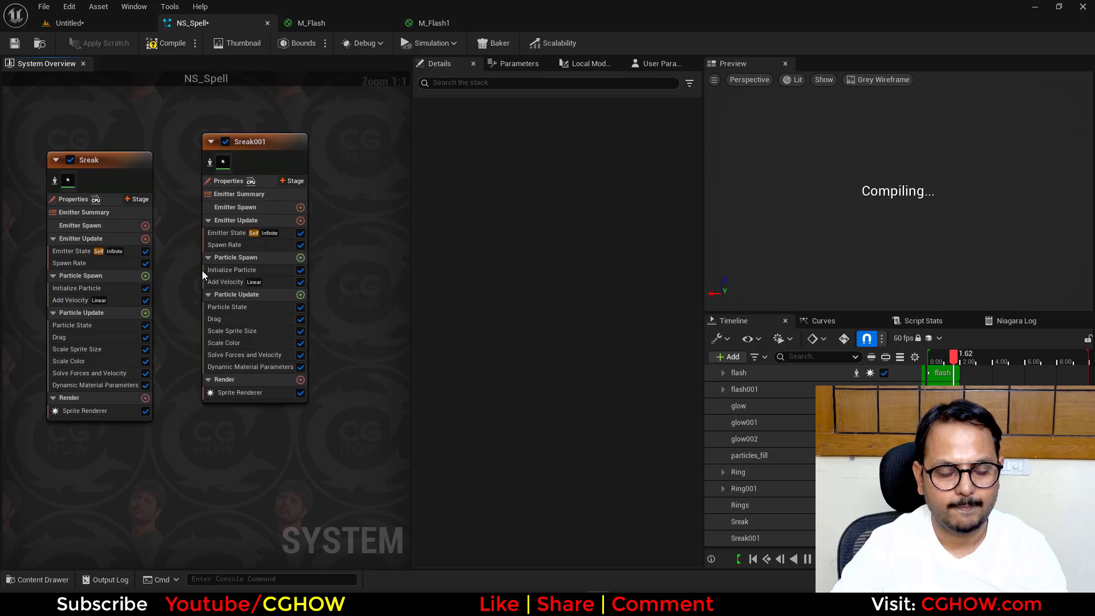
- Add a Shape Location module to the Sreak copy's Particle Spawn and place it before Add Velocity
click(300, 258)
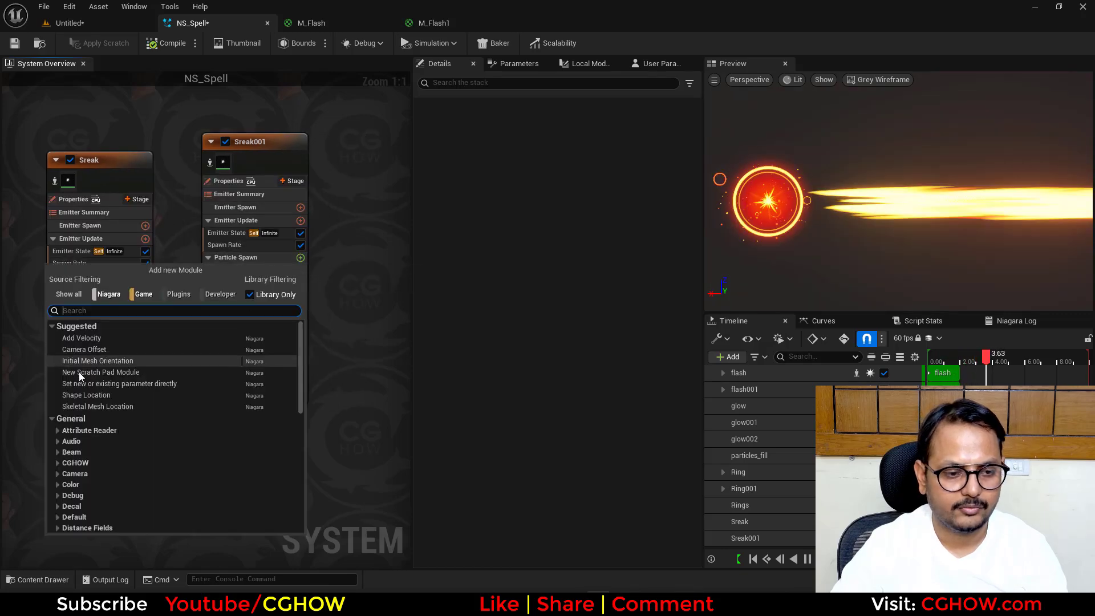
click(88, 396)
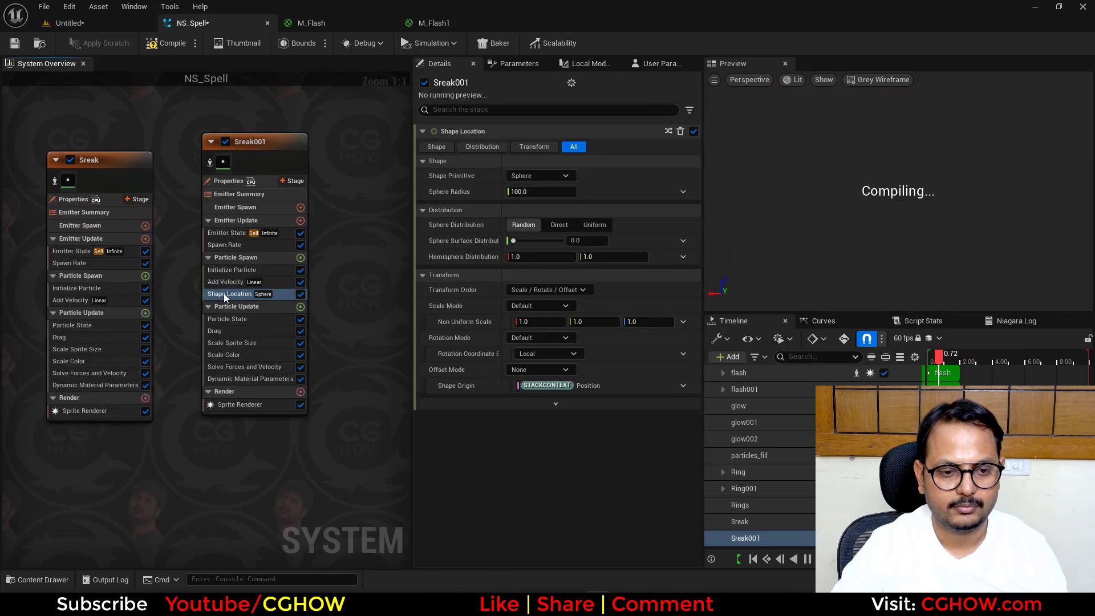
drag(227, 276, 227, 276)
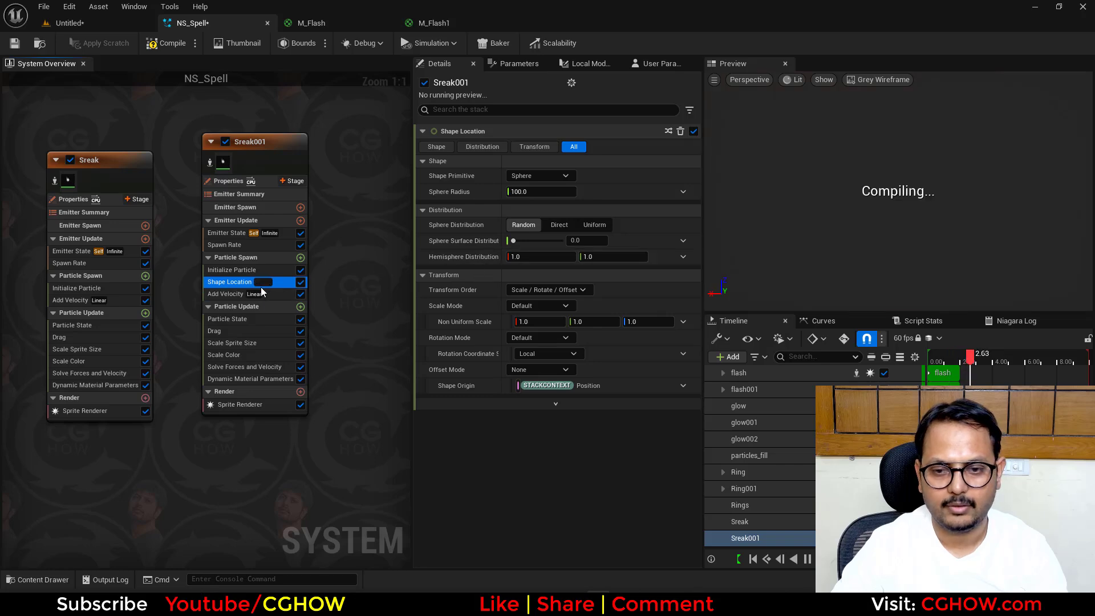
- Thin the Sreak001 sprites by setting the sprite size X values to 1 minimum and 5 maximum
click(241, 271)
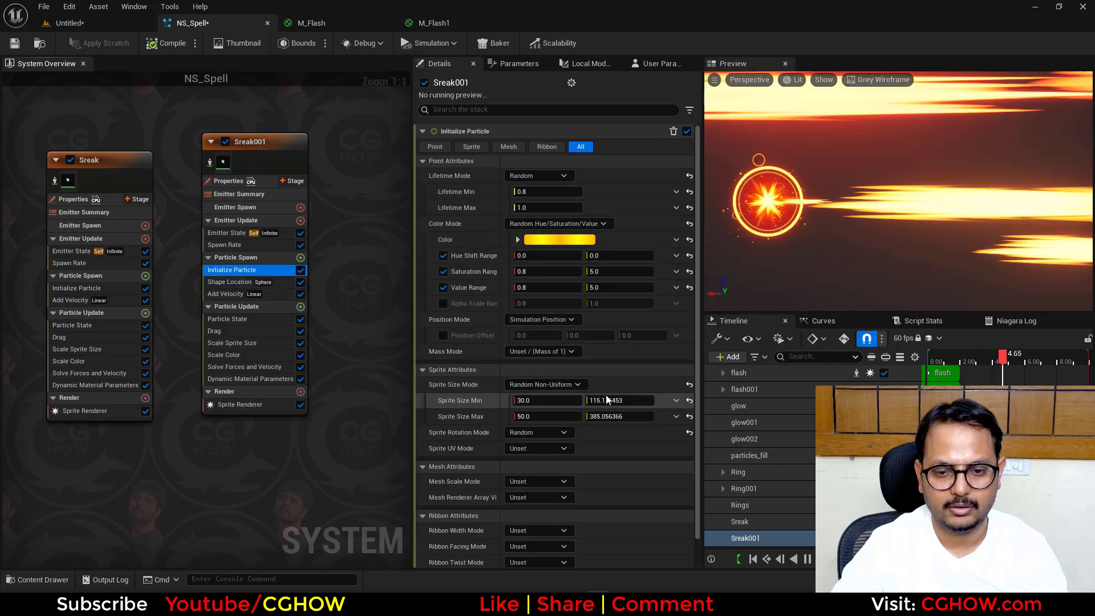
click(542, 416)
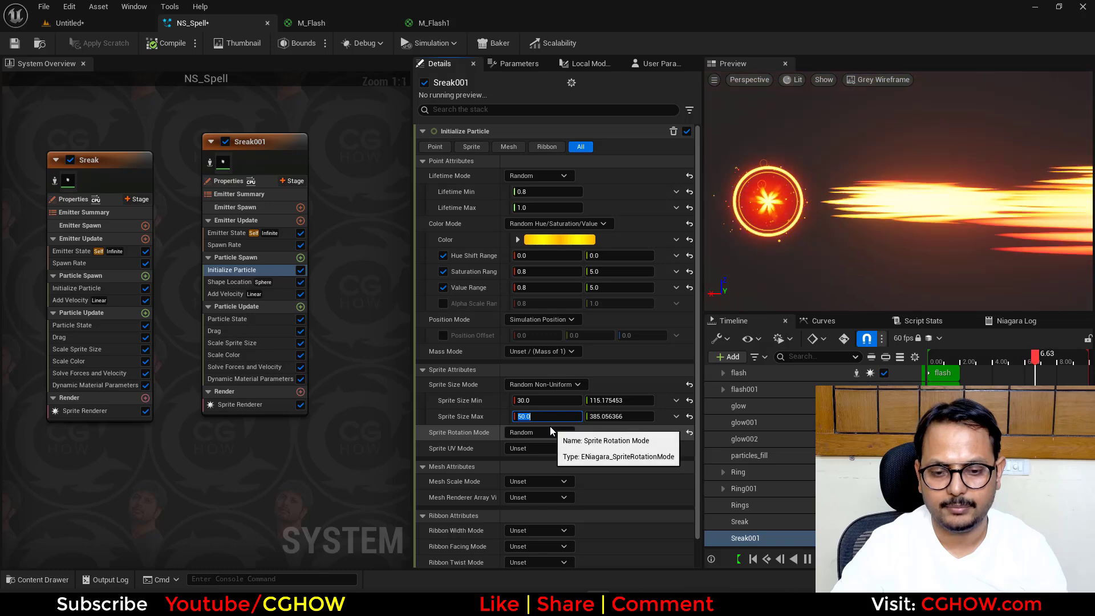
text(5)
key(Return)
click(536, 401)
text(1)
key(Return)
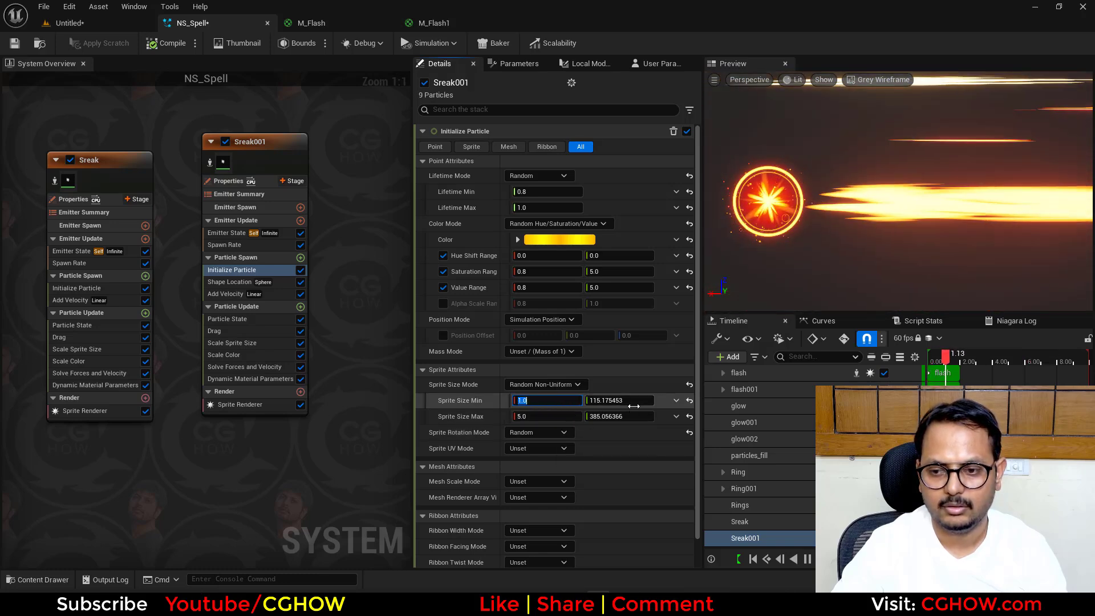
- Set Sreak001's sprite size Y values to 50 minimum and 100 maximum
click(622, 416)
click(614, 400)
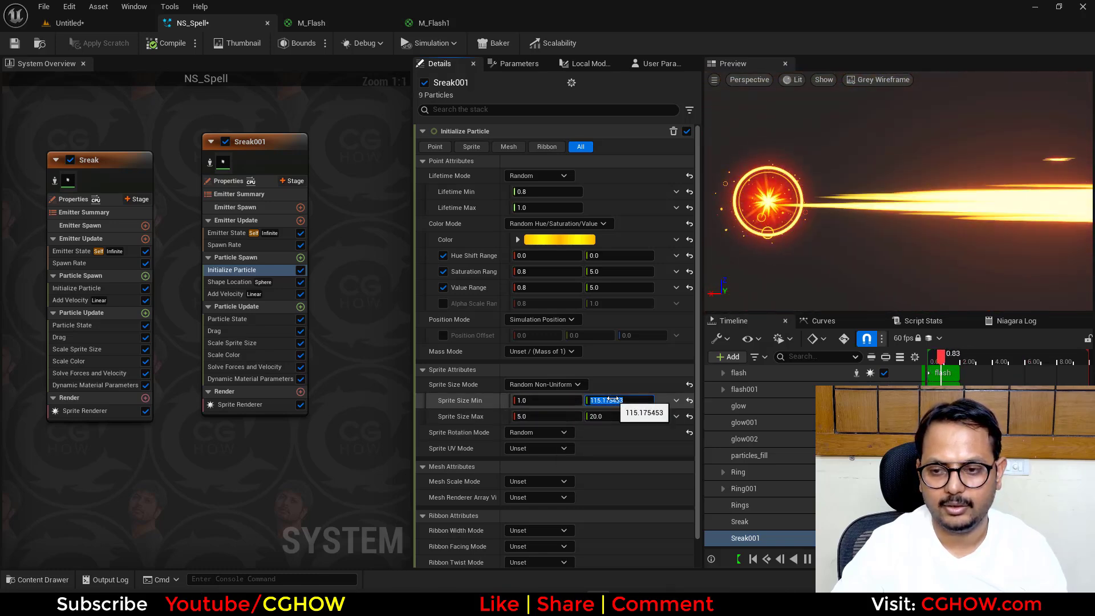
text(5)
click(615, 416)
text(100)
click(615, 400)
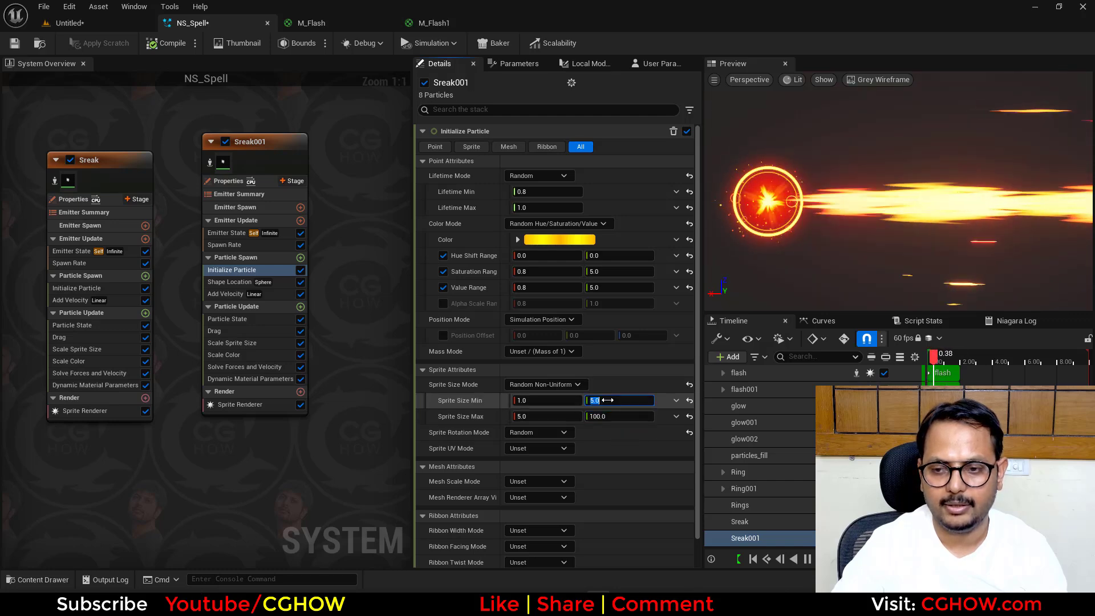
text(50)
key(Return)
- Set Sreak001's Shape Location sphere radius to 20 and its sprite size Y values to 200 minimum and 300 maximum
click(231, 282)
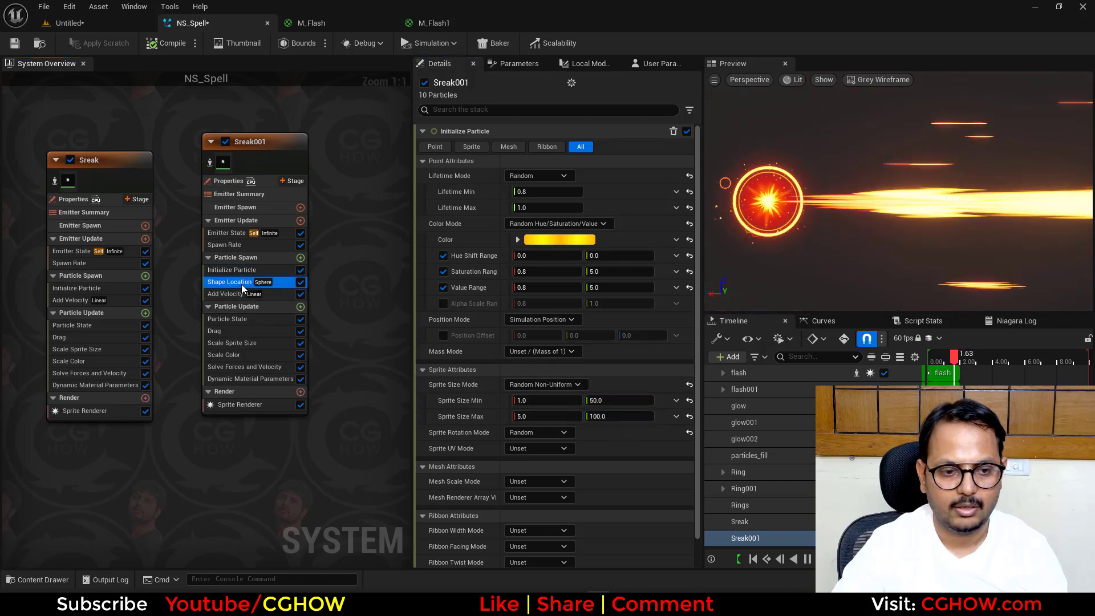
click(530, 191)
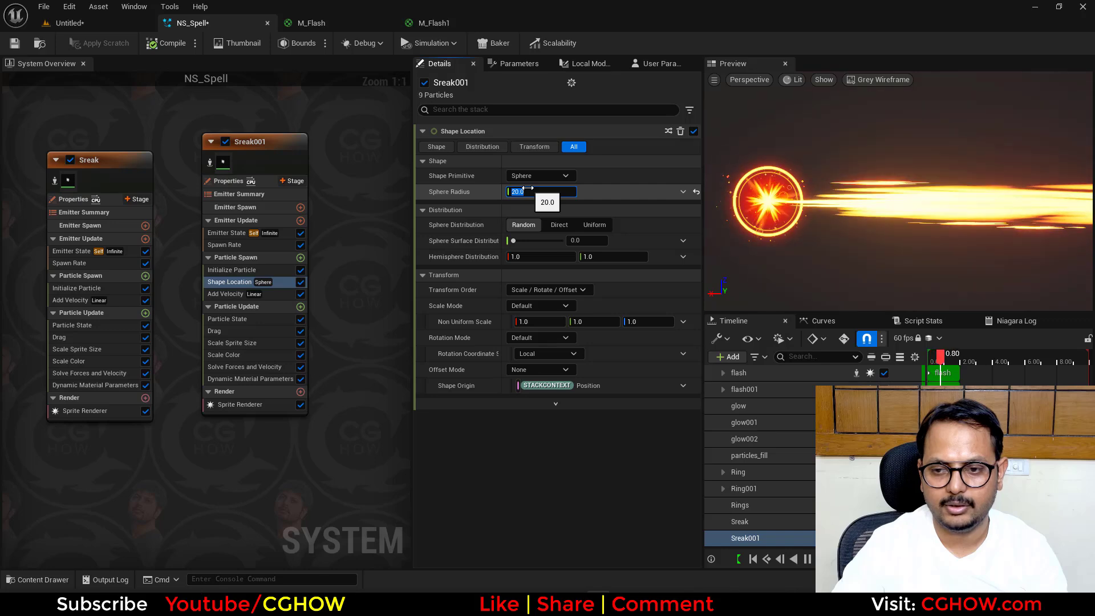
click(234, 271)
click(615, 416)
text(300)
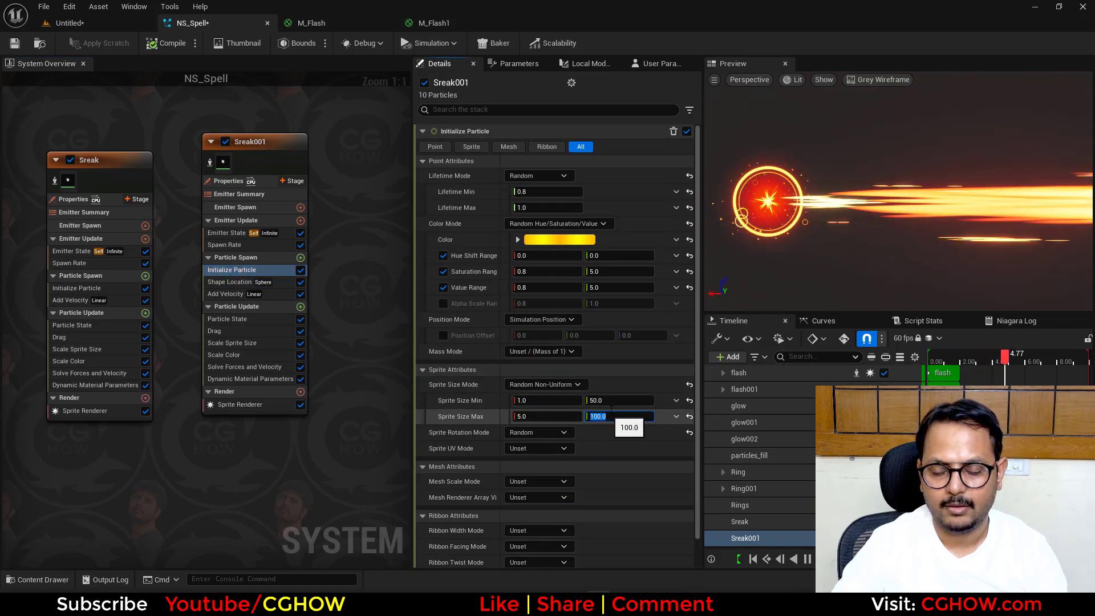
click(608, 400)
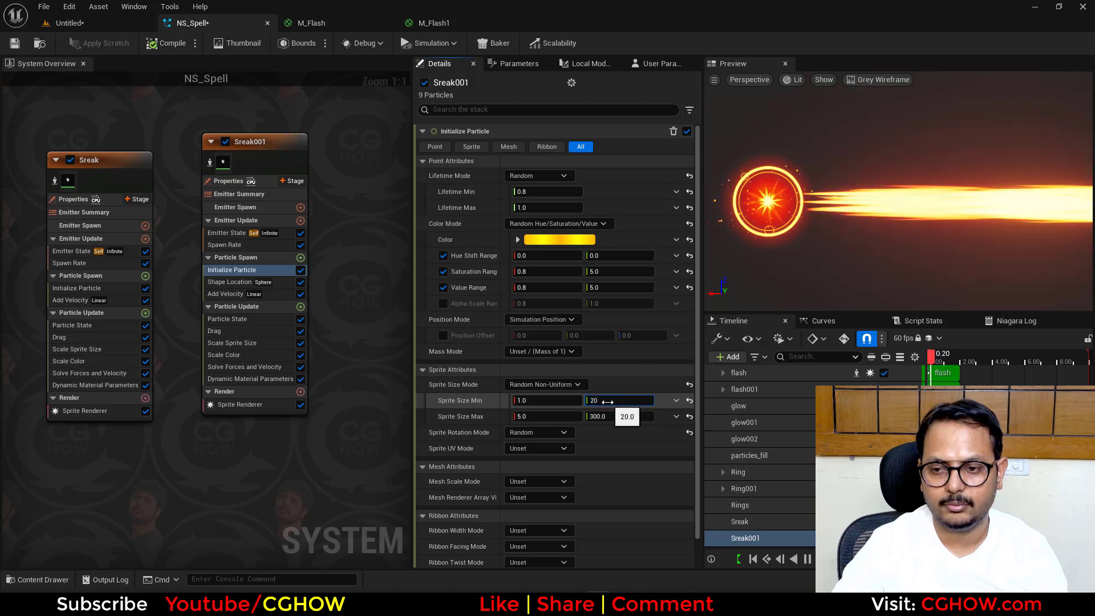
text(200)
- Set Sreak001's spawn rate to 20 and check the denser streaks in the preview
click(246, 246)
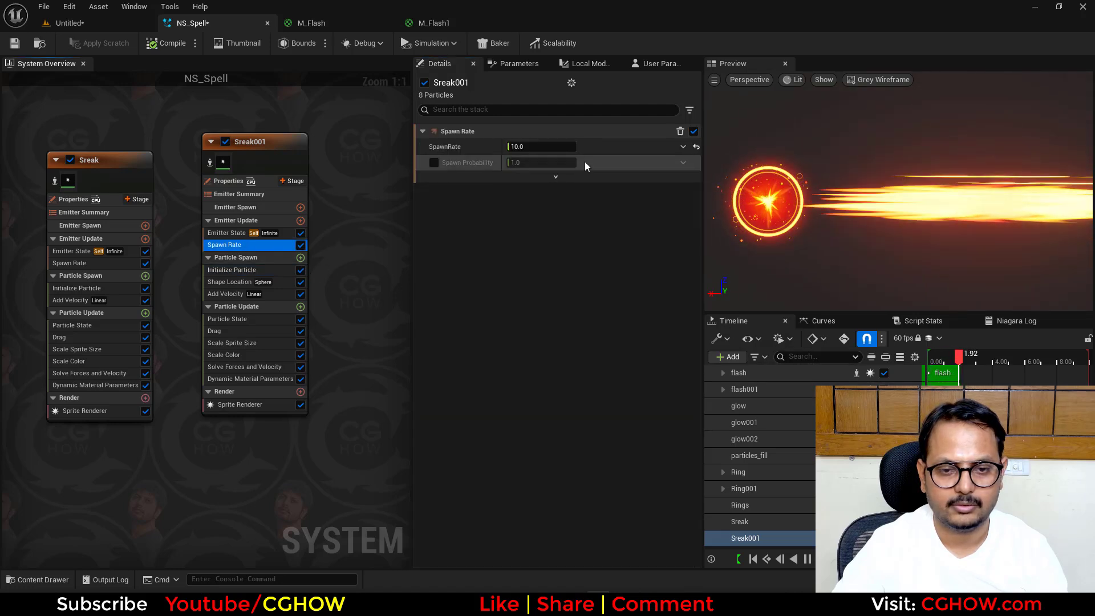
click(564, 146)
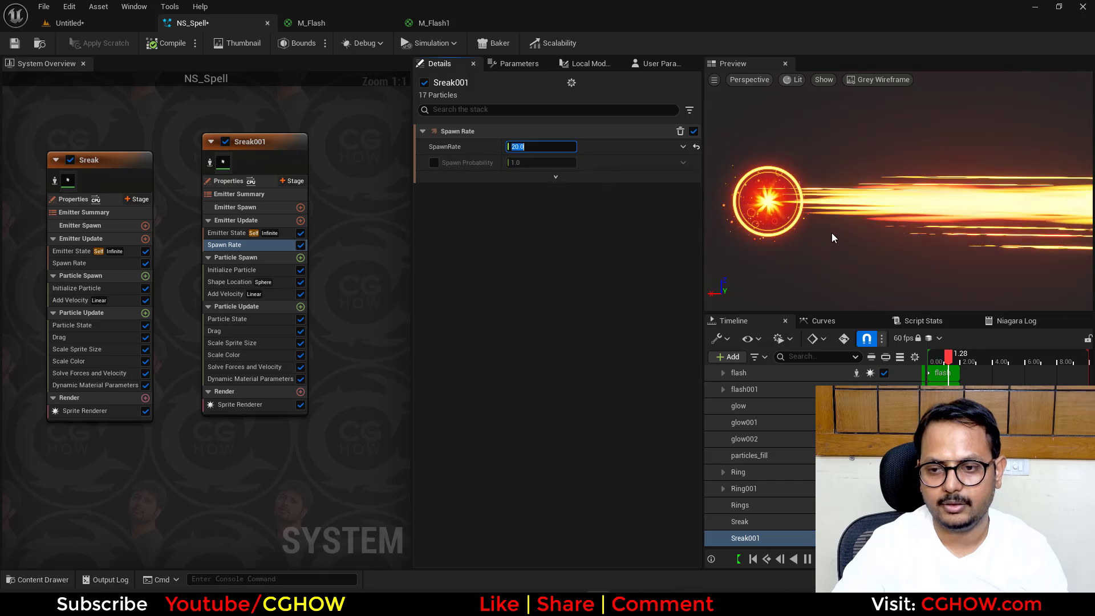
right_drag(839, 247, 821, 245)
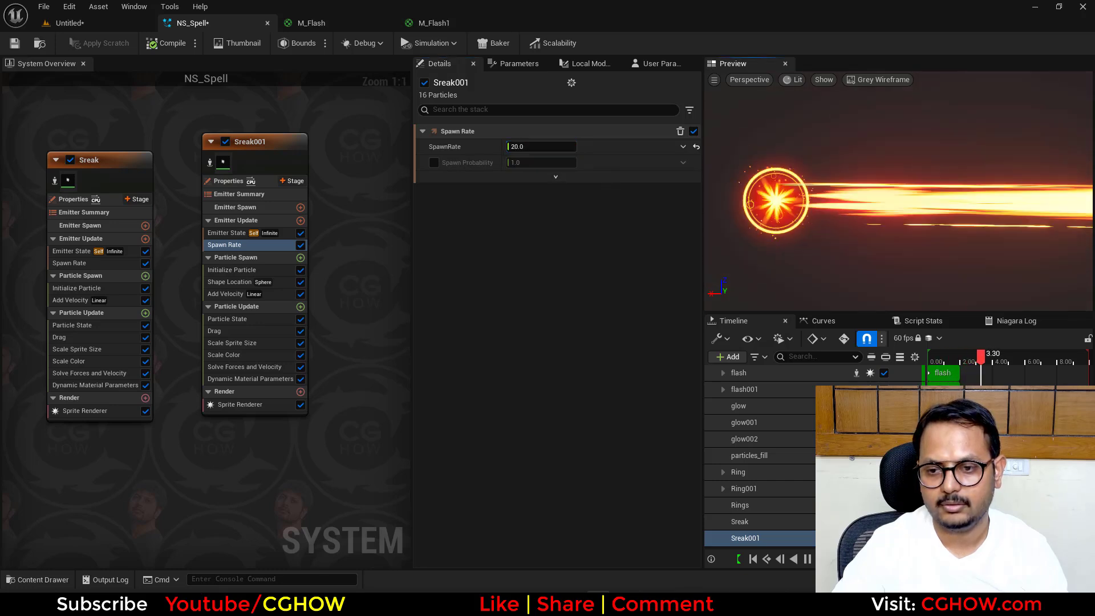
mouse_move(821, 245)
mouse_down()
mouse_move(958, 260)
mouse_move(890, 254)
mouse_move(844, 234)
mouse_move(813, 243)
mouse_move(913, 251)
mouse_move(827, 239)
mouse_up()
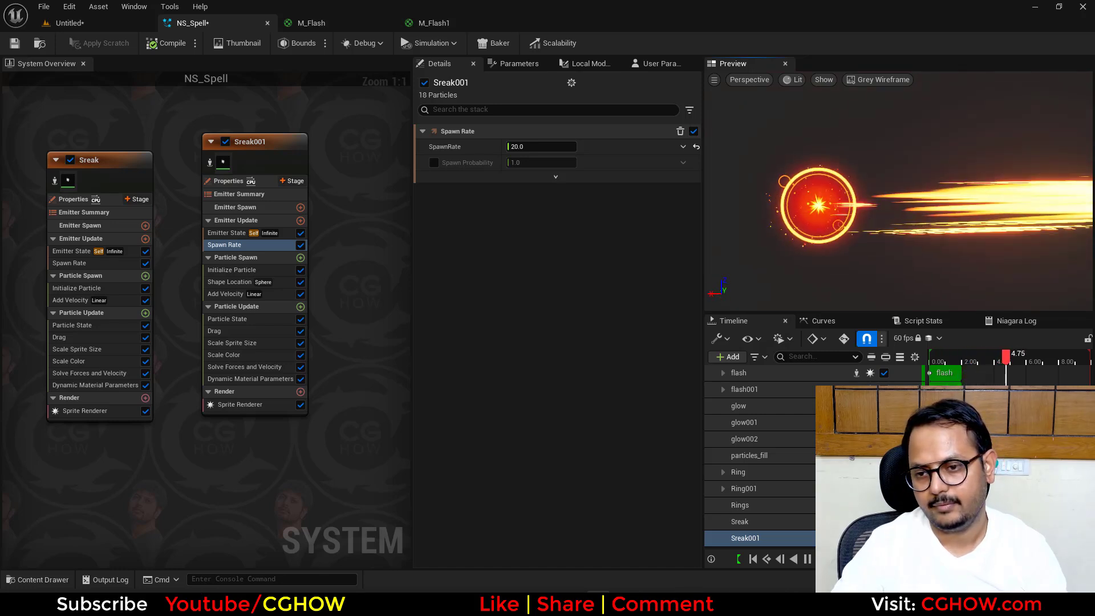
- Switch to the Untitled level and place the My_Manny static mesh from the Content folder on the floor
click(82, 20)
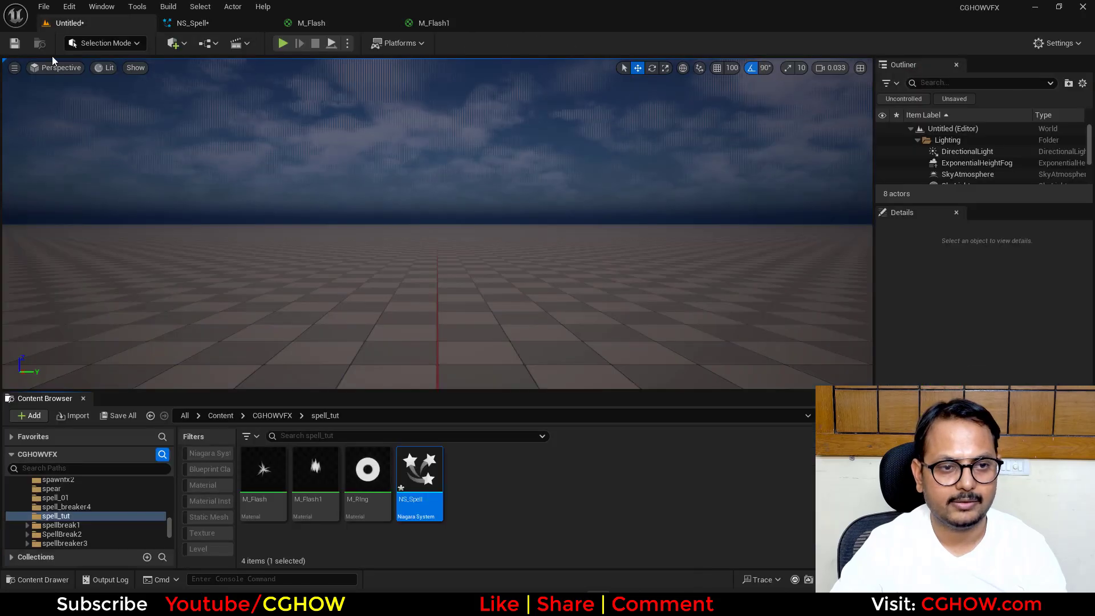
drag(171, 511, 165, 470)
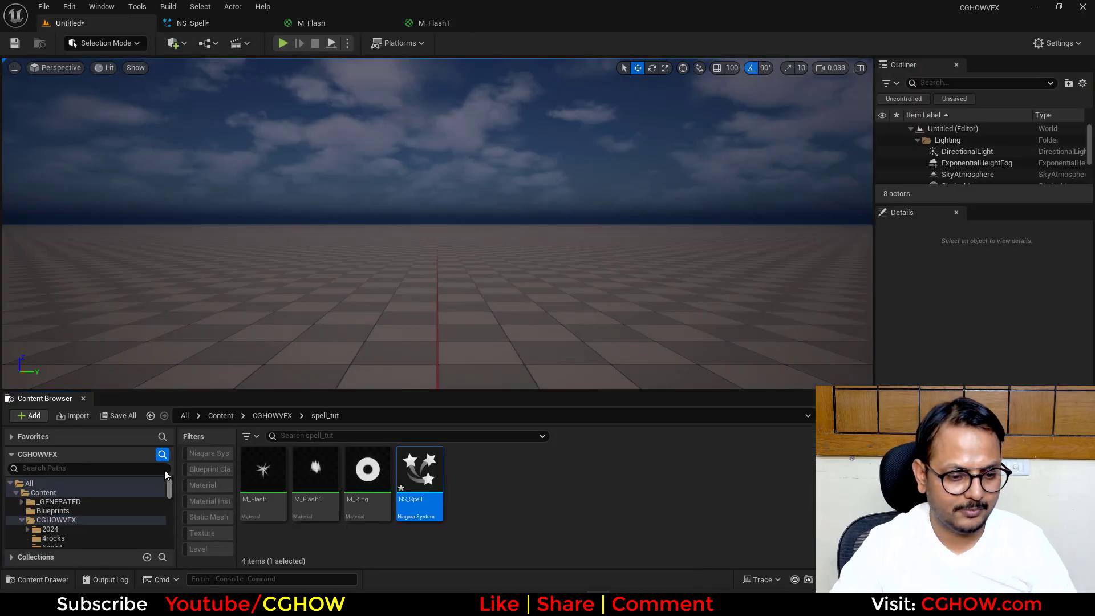
click(61, 493)
scroll(451, 507, down, 1)
scroll(525, 500, down, 2)
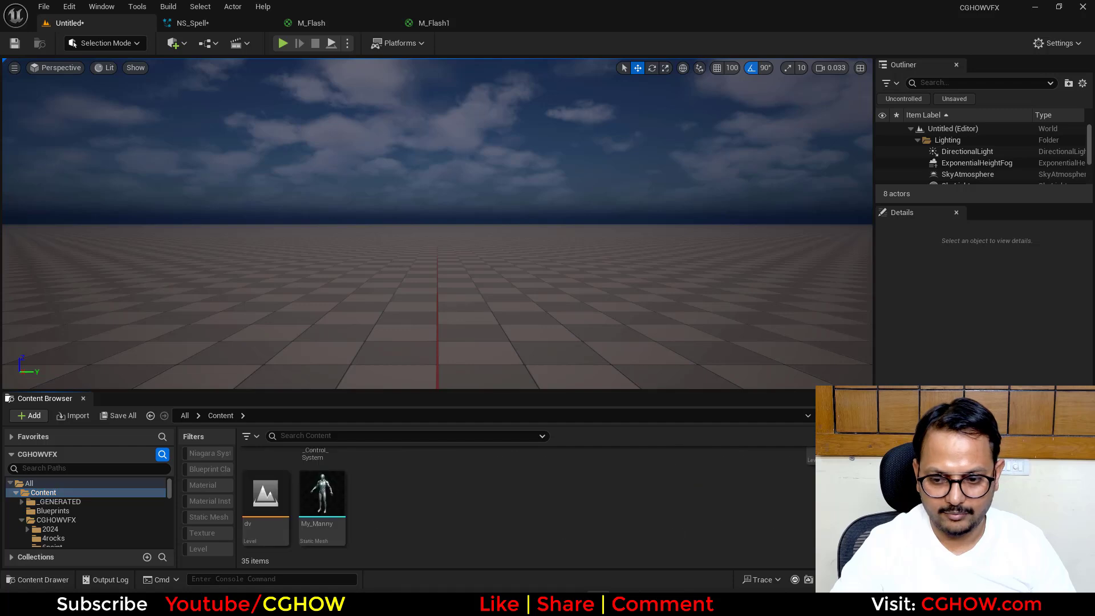
drag(410, 317, 411, 317)
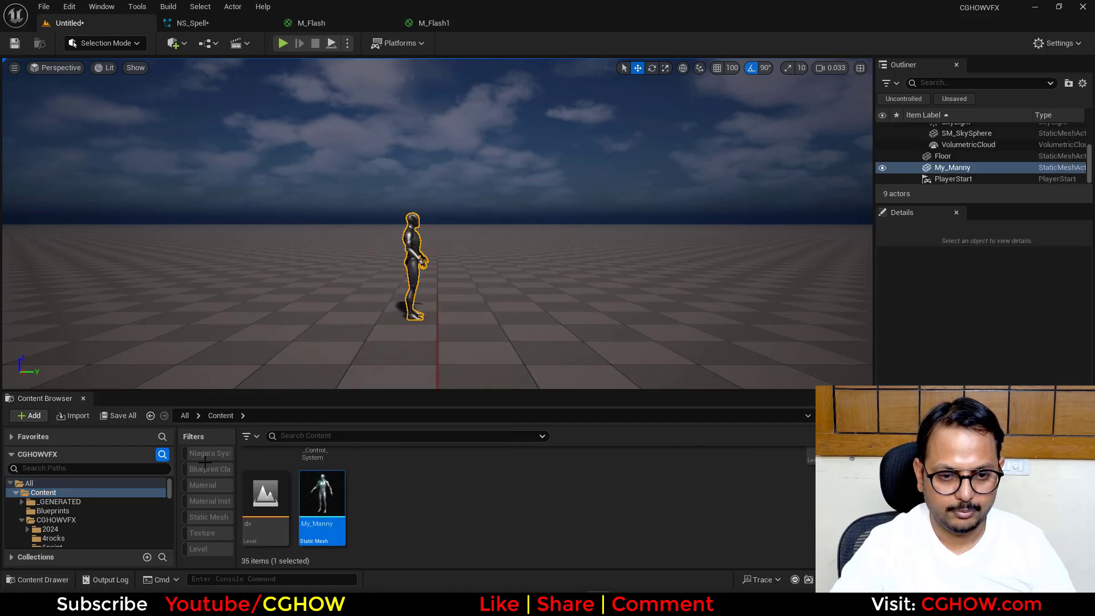
- Locate NS_Spell in the spell_tut folder, place it in front of the mannequin and raise it to a height of about 116
click(188, 23)
click(45, 47)
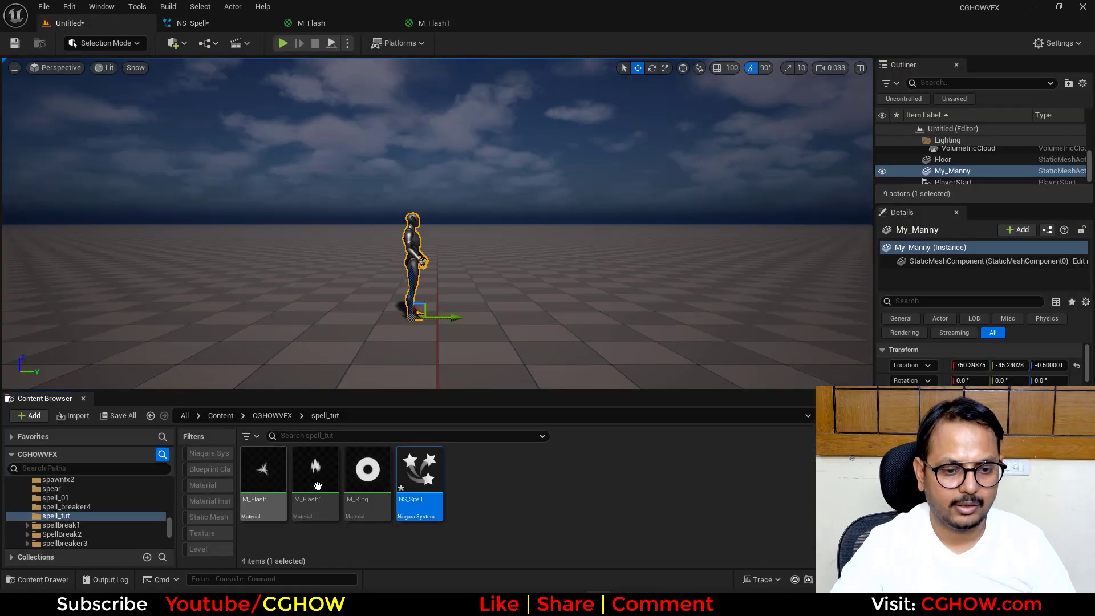
drag(472, 315, 466, 221)
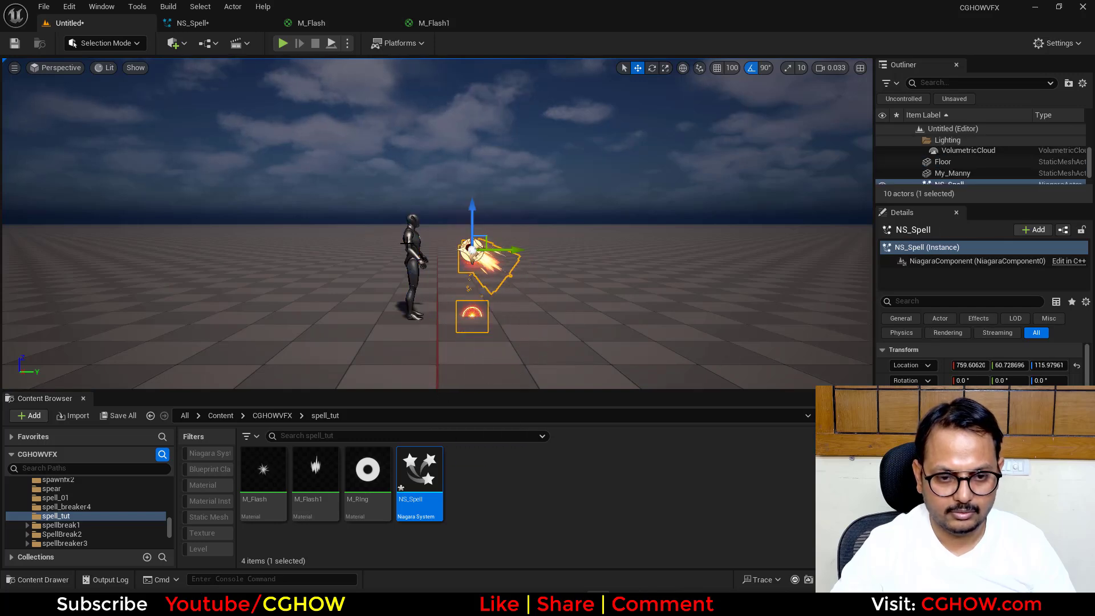
- Rotate the My_Manny mannequin 90 degrees about its vertical axis
click(412, 254)
right_drag(343, 264, 509, 324)
scroll(404, 263, up, 5)
key(w)
key(s)
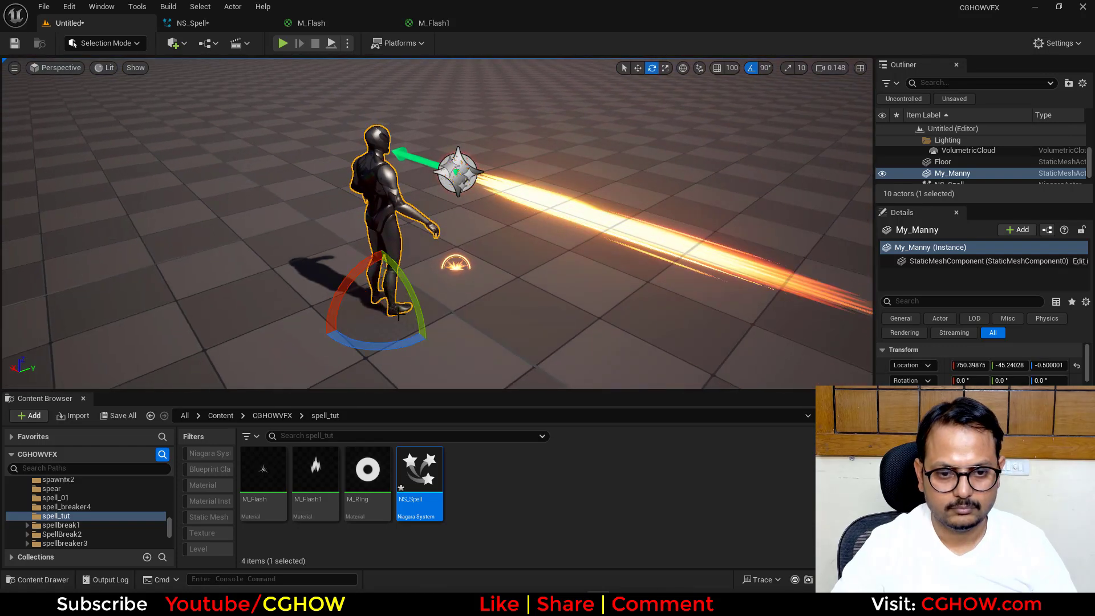
drag(390, 343, 425, 344)
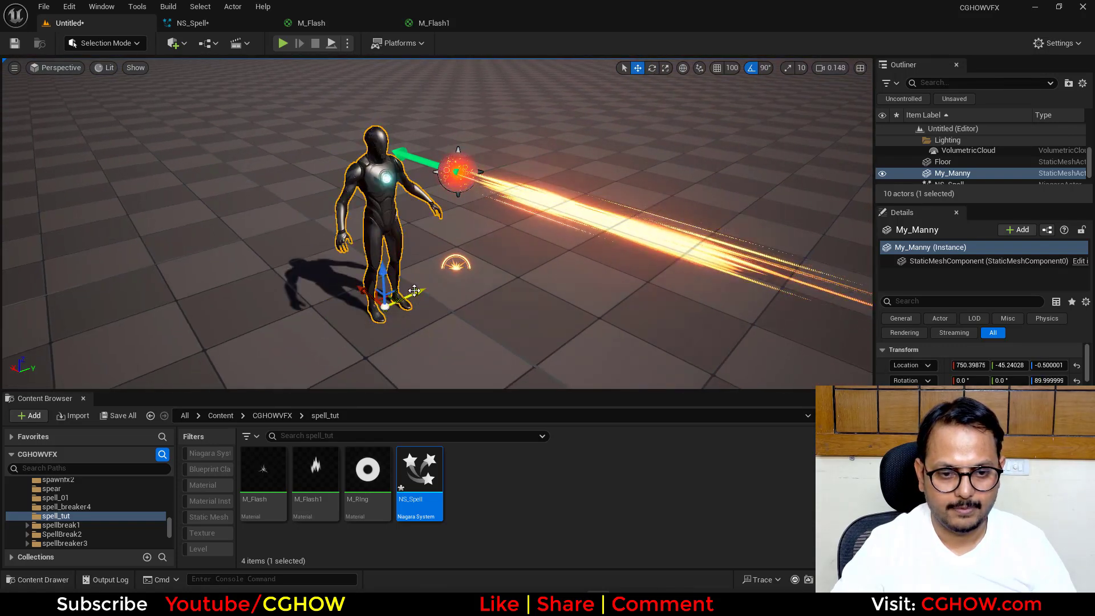
- Move the mannequin to about X 805, Y 51 so its outstretched hand meets the spell, and view the effect from the side
drag(414, 291, 506, 262)
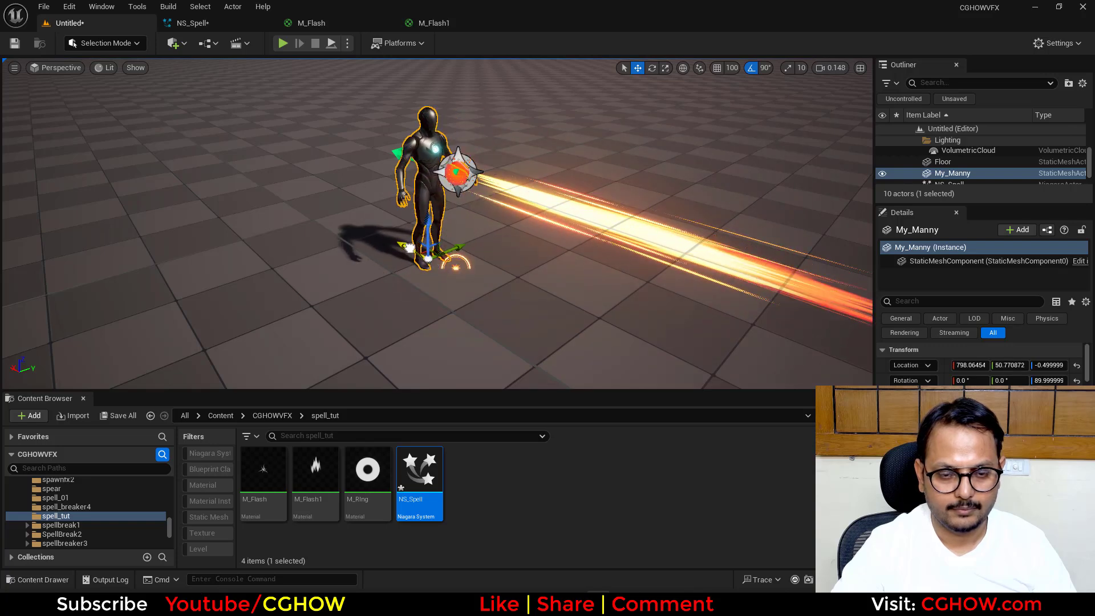
key(a)
right_drag(435, 271, 522, 225)
key(w)
key(s)
right_drag(394, 217, 419, 220)
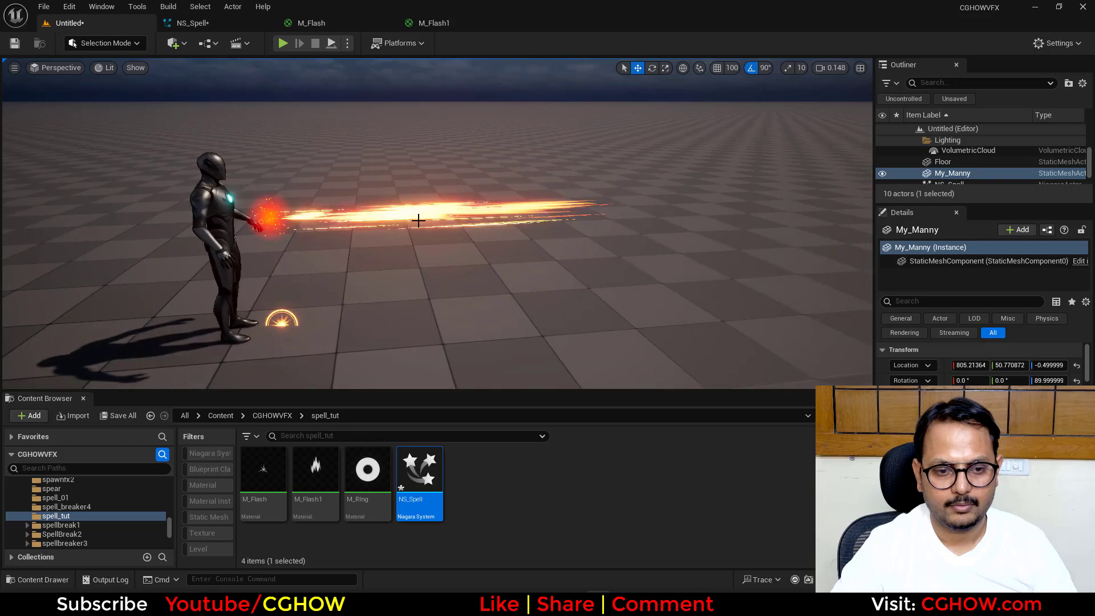
click(227, 23)
click(131, 24)
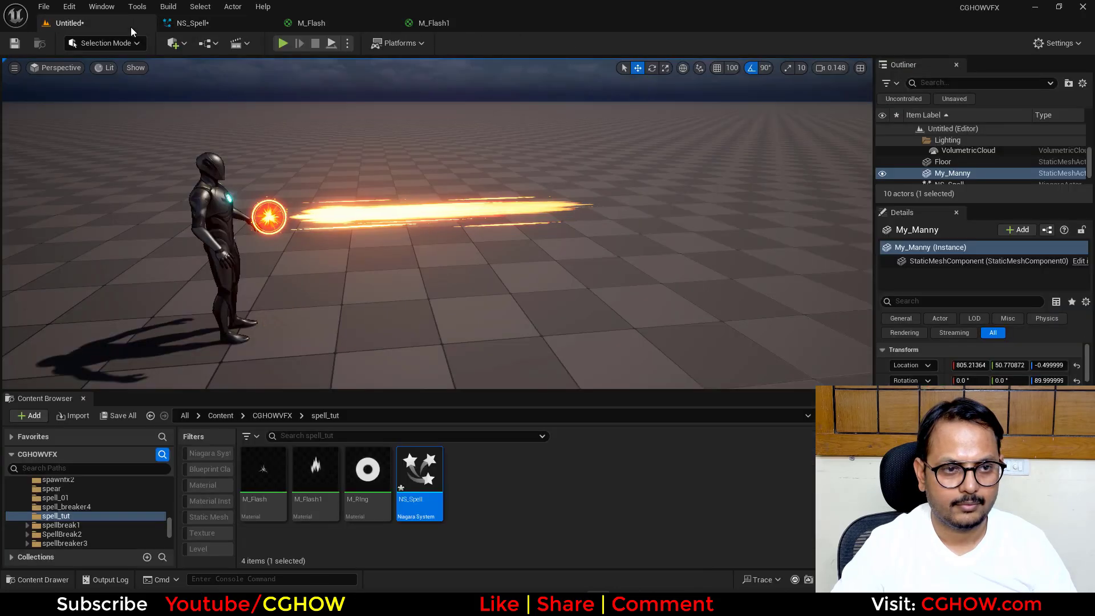